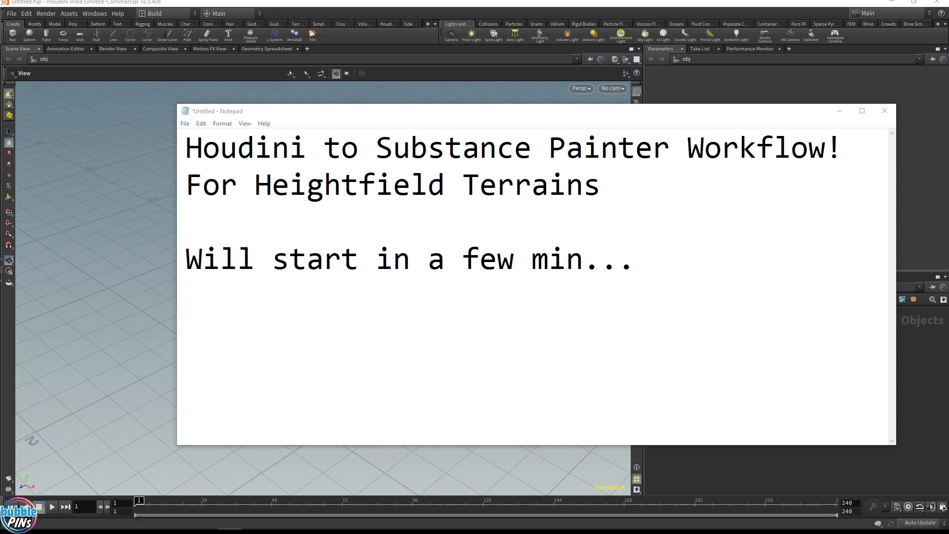
Step: Switch to the browser and look over the Alien Plateau Breakdown page
{"action": "left_click_drag", "start_coordinate": [948, 66], "coordinate": [579, 34]}
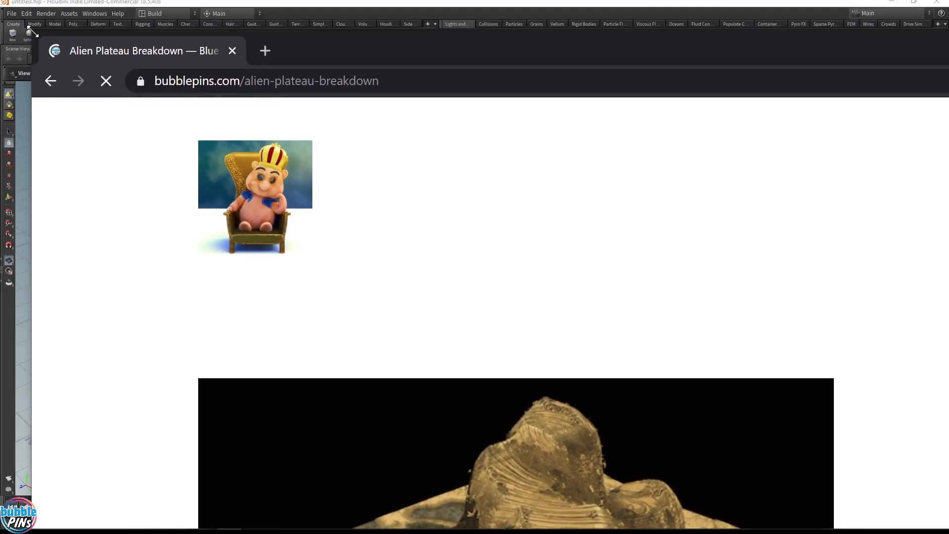
{"action": "left_click_drag", "start_coordinate": [31, 28], "coordinate": [321, 148]}
{"action": "left_click_drag", "start_coordinate": [580, 162], "coordinate": [351, 42]}
{"action": "scroll", "coordinate": [573, 197], "scroll_direction": "down", "scroll_amount": 4}
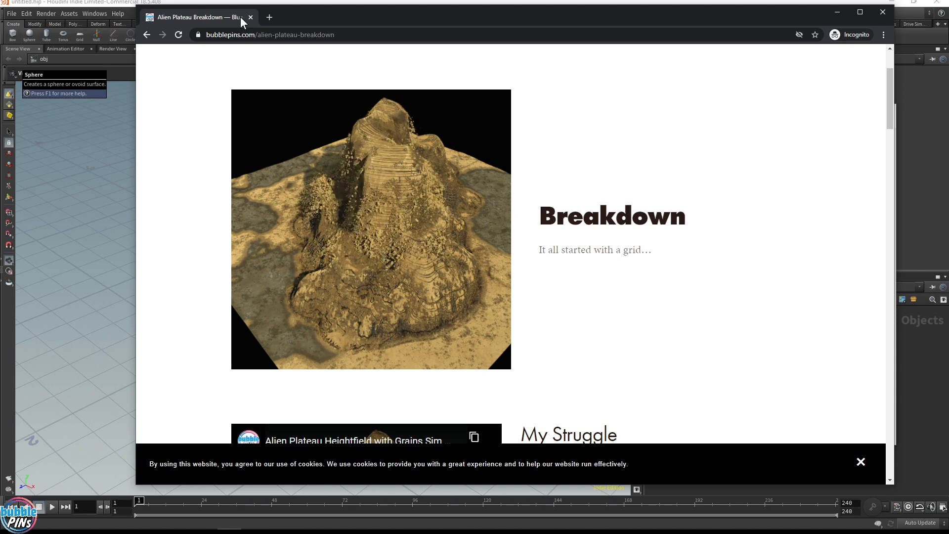
{"action": "left_click_drag", "start_coordinate": [402, 22], "coordinate": [452, 37]}
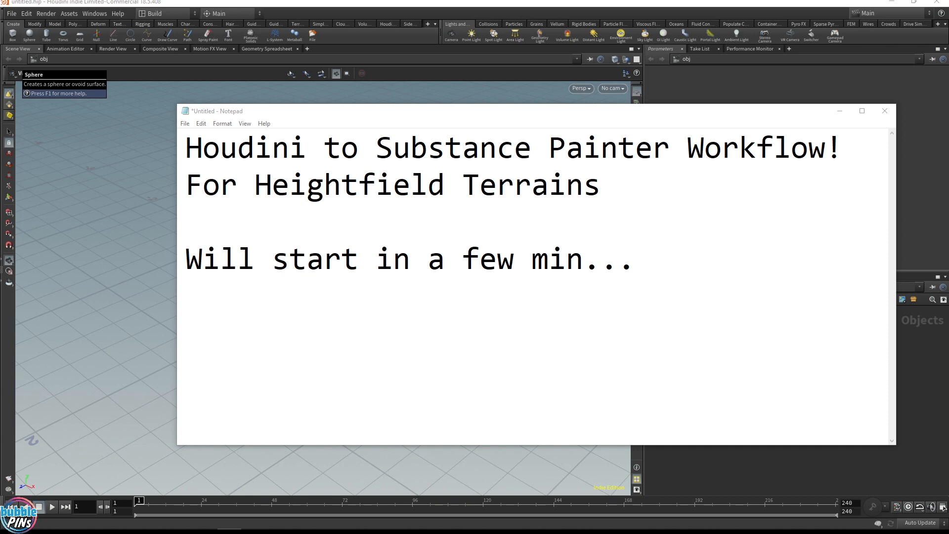
Step: Clear the notes window off the Houdini workspace and switch to the My_Desktop layout
{"action": "left_click_drag", "start_coordinate": [477, 112], "coordinate": [948, 60]}
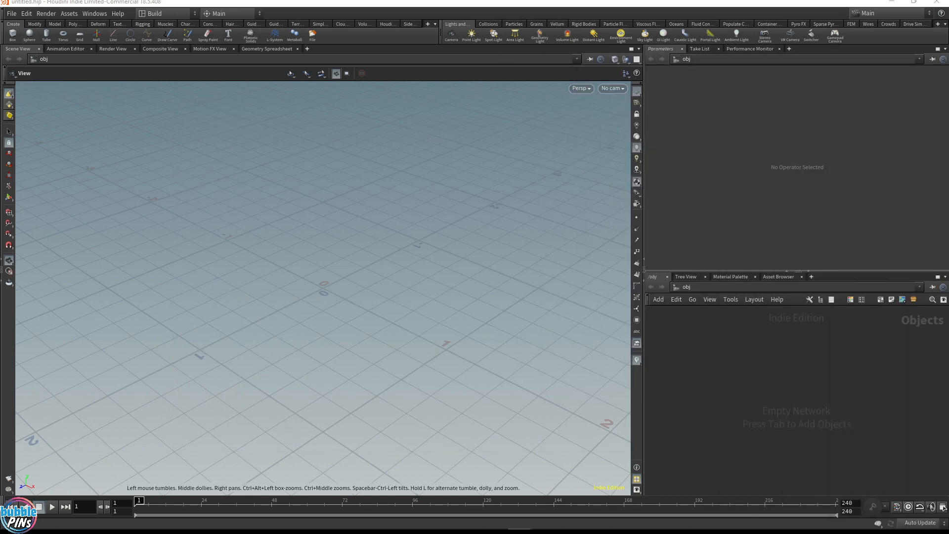
{"action": "left_click", "coordinate": [186, 13]}
{"action": "left_click", "coordinate": [169, 102]}
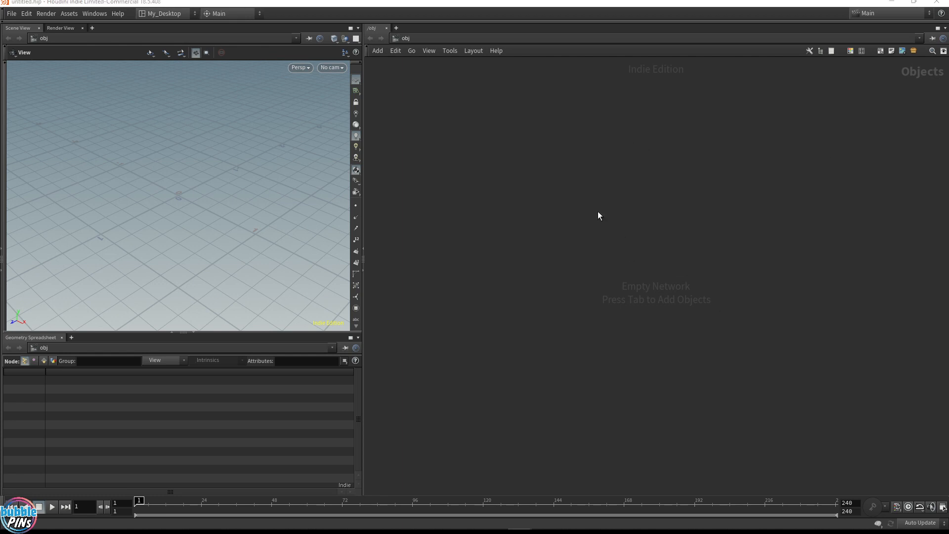
Step: Add a Geometry object to the empty scene network and go inside it
{"action": "key", "text": "Tab"}
{"action": "type", "text": "geo"}
{"action": "key", "text": "Return"}
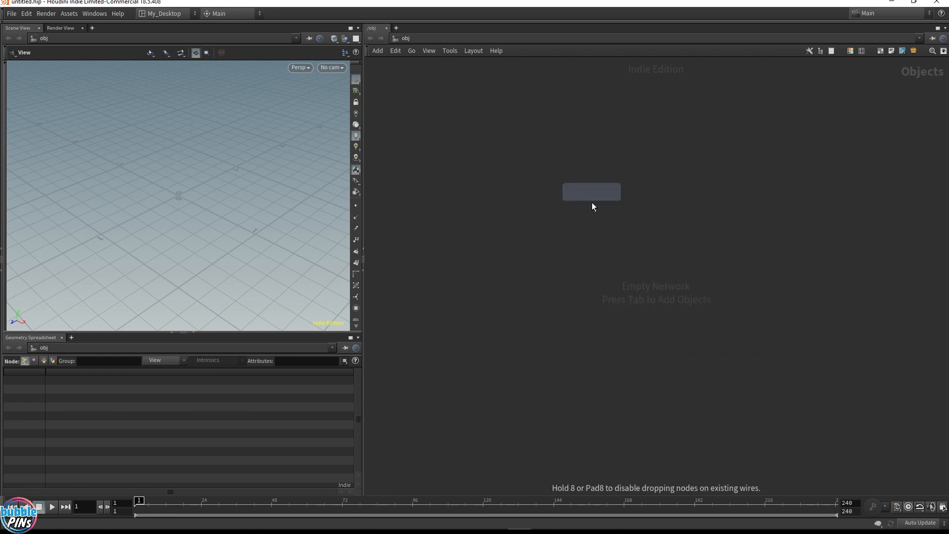
{"action": "left_click", "coordinate": [580, 202]}
{"action": "double_click", "coordinate": [582, 196]}
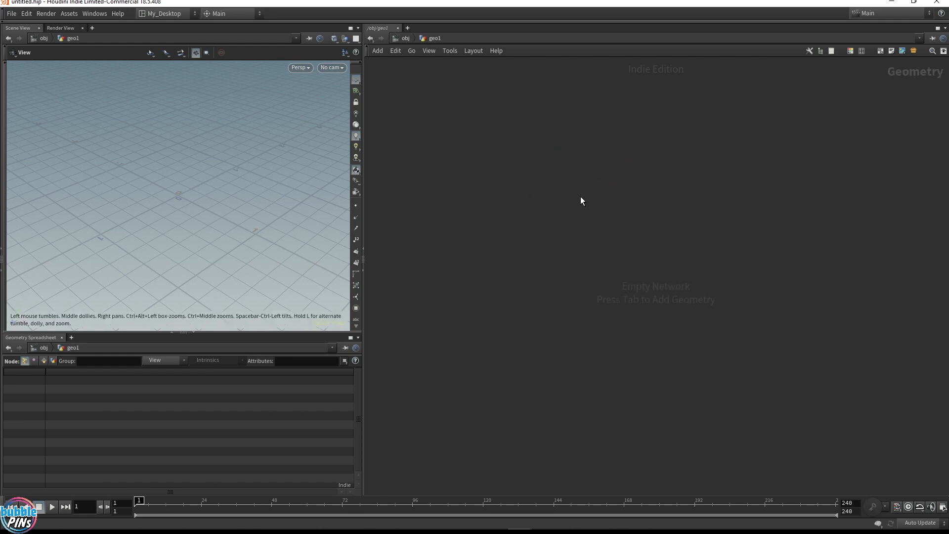
Step: Add a HeightField node to the geometry network
{"action": "key", "text": "Tab"}
{"action": "type", "text": "hf"}
{"action": "key", "text": "Return"}
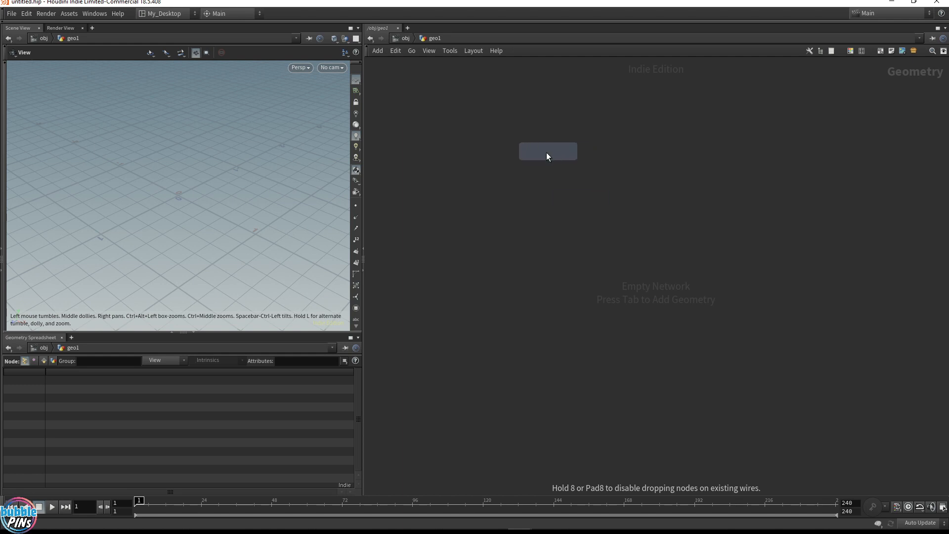
{"action": "left_click", "coordinate": [557, 161]}
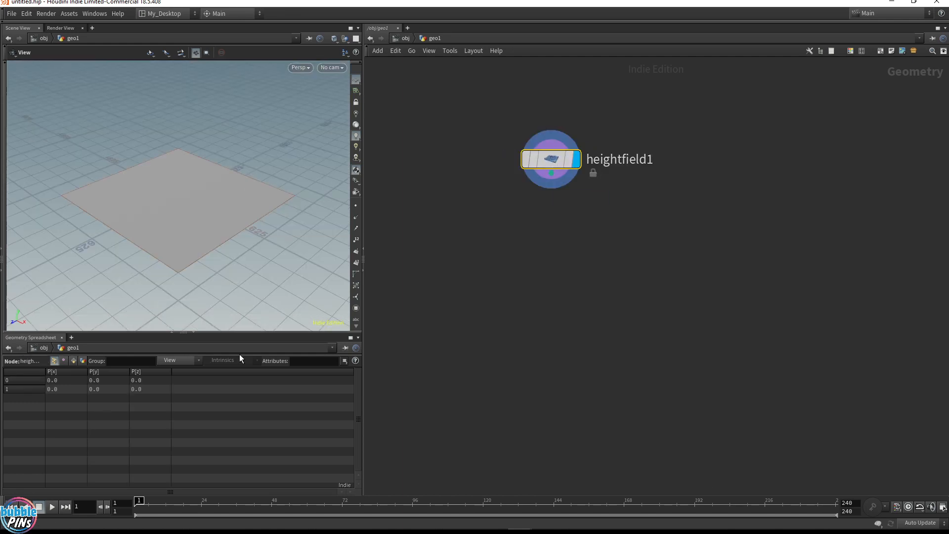
Step: Enlarge the scene view and set its background color scheme to Dark
{"action": "left_click_drag", "start_coordinate": [255, 332], "coordinate": [255, 419]}
{"action": "key", "text": "d"}
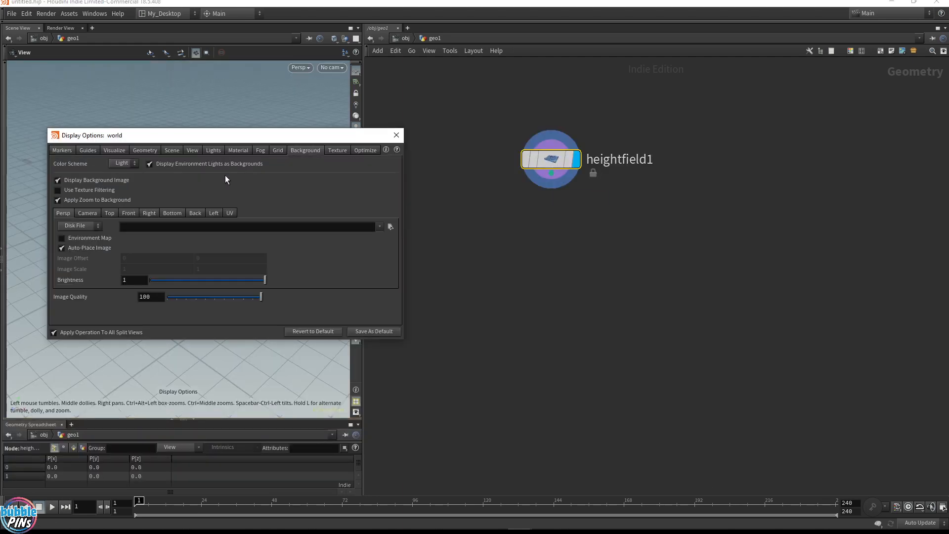
{"action": "left_click", "coordinate": [124, 163]}
{"action": "left_click", "coordinate": [121, 197]}
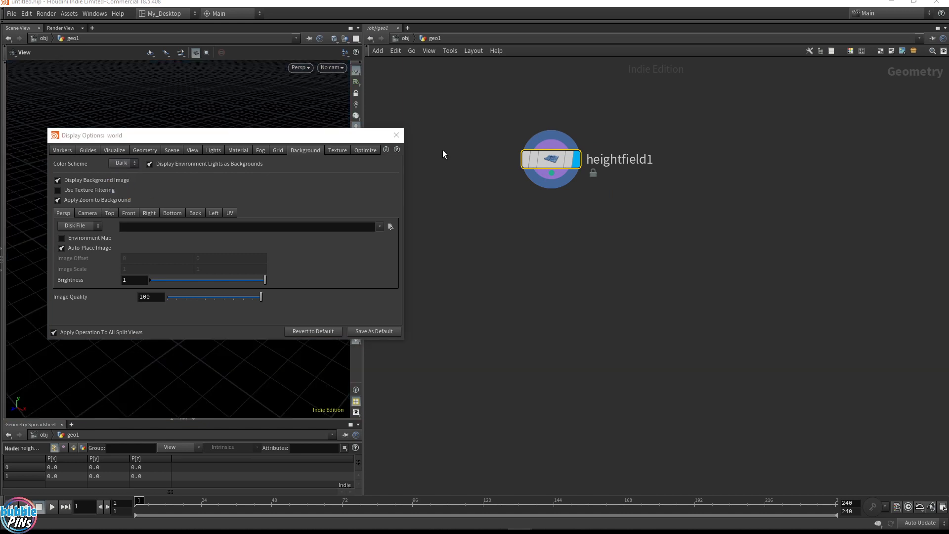
{"action": "left_click", "coordinate": [396, 136]}
{"action": "left_click_drag", "start_coordinate": [193, 221], "coordinate": [224, 256]}
{"action": "middle_click_drag", "start_coordinate": [275, 227], "coordinate": [236, 189]}
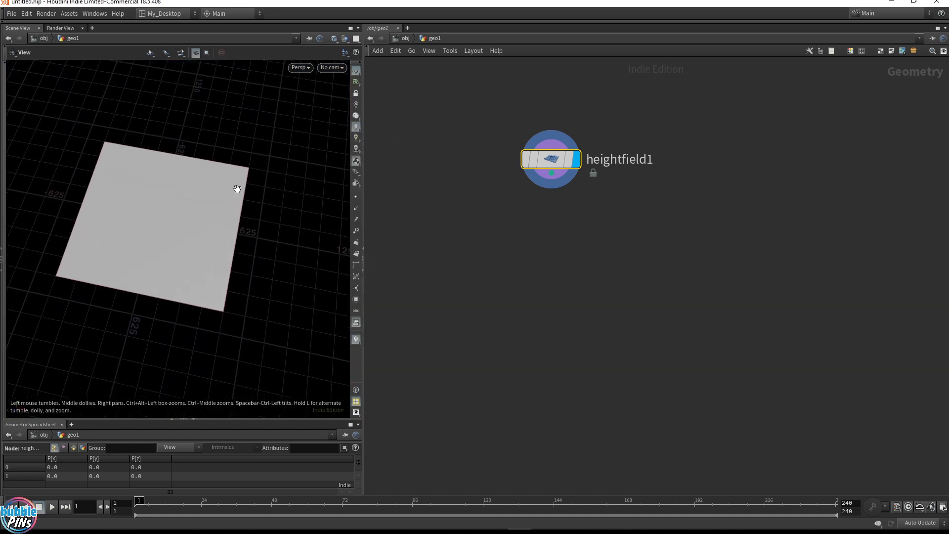
{"action": "left_click_drag", "start_coordinate": [235, 188], "coordinate": [251, 192]}
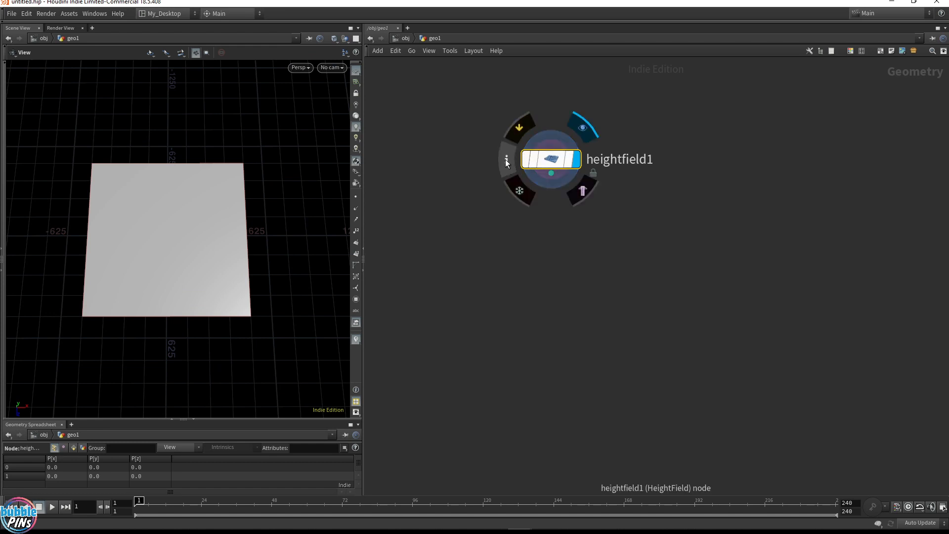
Step: Examine the heightfield node's information for its volume layers, voxel counts and voxel size
{"action": "mouse_move", "coordinate": [506, 159]}
{"action": "left_click_drag", "start_coordinate": [799, 382], "coordinate": [750, 413]}
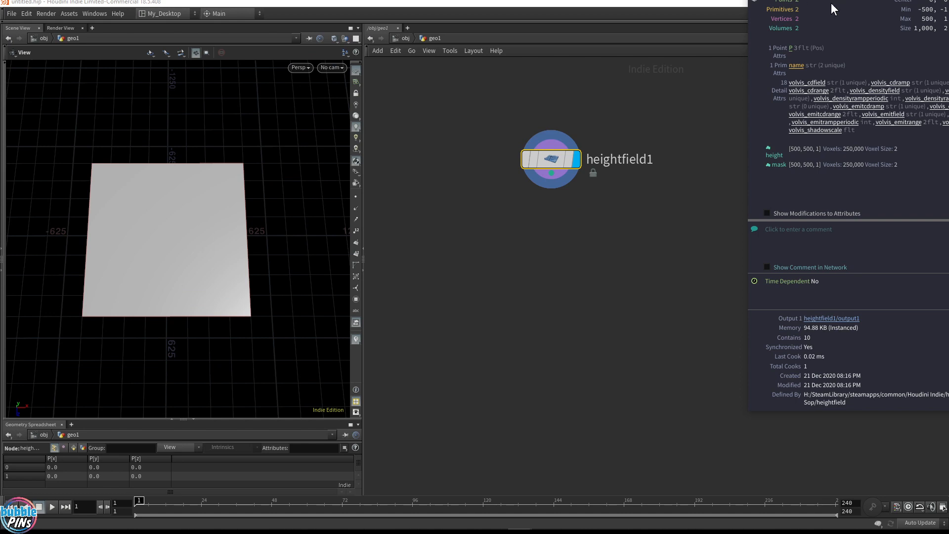
{"action": "left_click_drag", "start_coordinate": [848, 410], "coordinate": [832, 309]}
{"action": "left_click_drag", "start_coordinate": [864, 2], "coordinate": [856, 50]}
{"action": "left_click", "coordinate": [651, 158]}
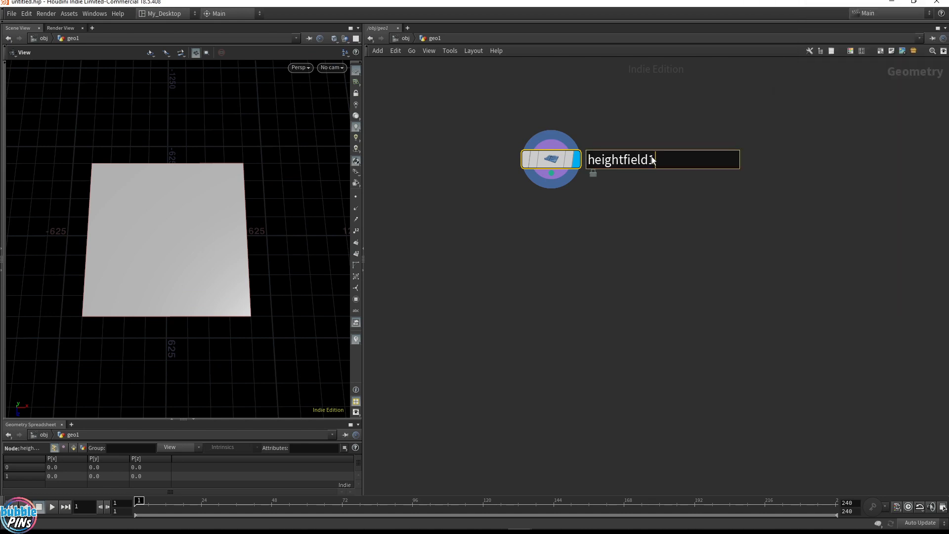
{"action": "left_click_drag", "start_coordinate": [550, 171], "coordinate": [544, 366]}
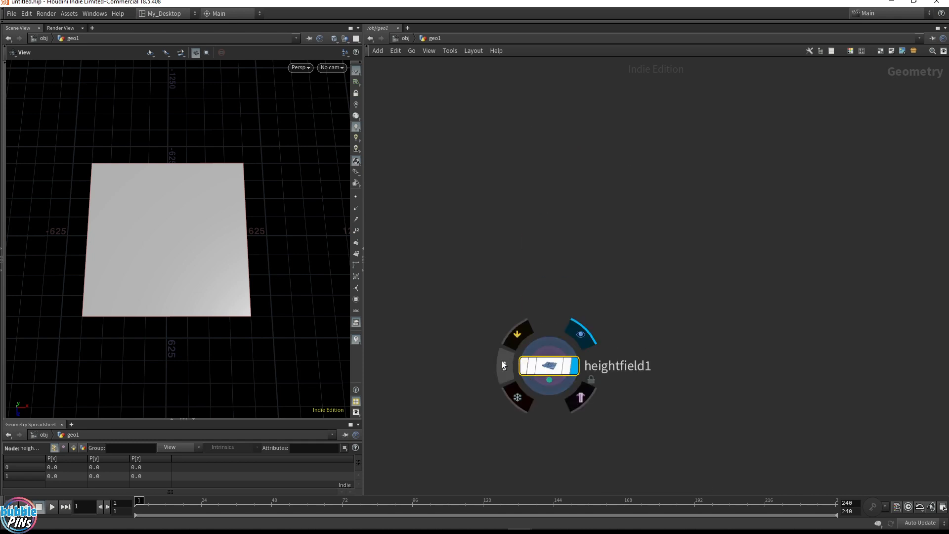
{"action": "left_click", "coordinate": [502, 362]}
{"action": "left_click_drag", "start_coordinate": [622, 79], "coordinate": [552, 79]}
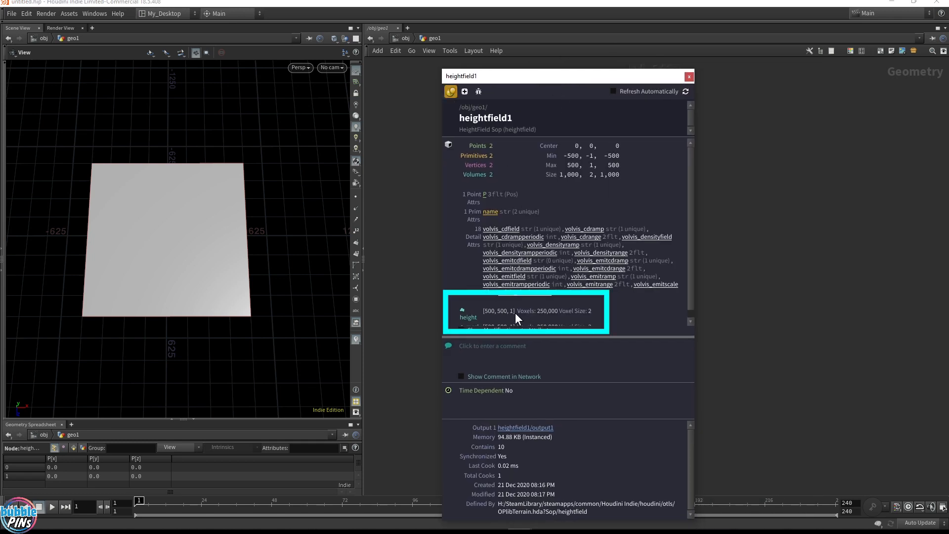
{"action": "scroll", "coordinate": [494, 307], "scroll_direction": "down", "scroll_amount": 1}
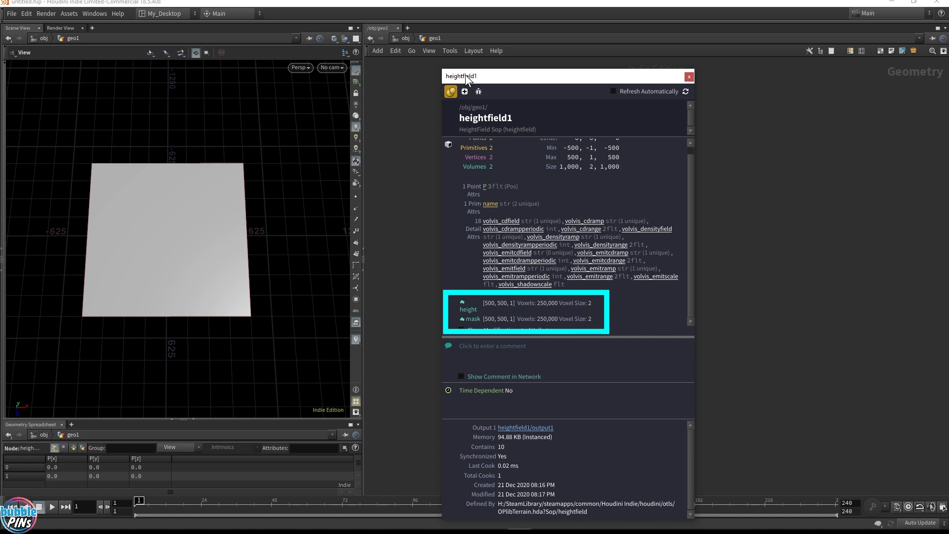
{"action": "left_click", "coordinate": [451, 91]}
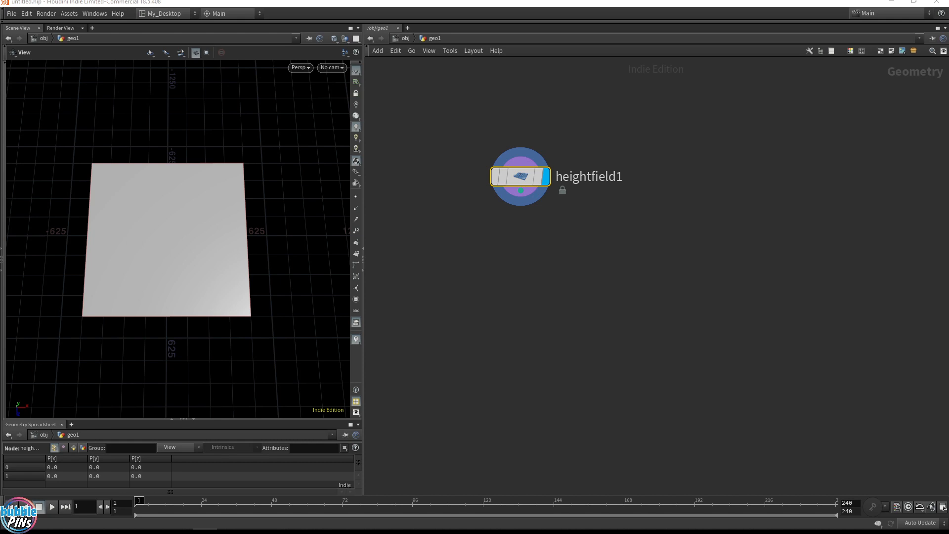
Step: Add a HeightField Noise node wired below the heightfield node and display its result
{"action": "left_click", "coordinate": [544, 221]}
{"action": "left_click", "coordinate": [525, 195]}
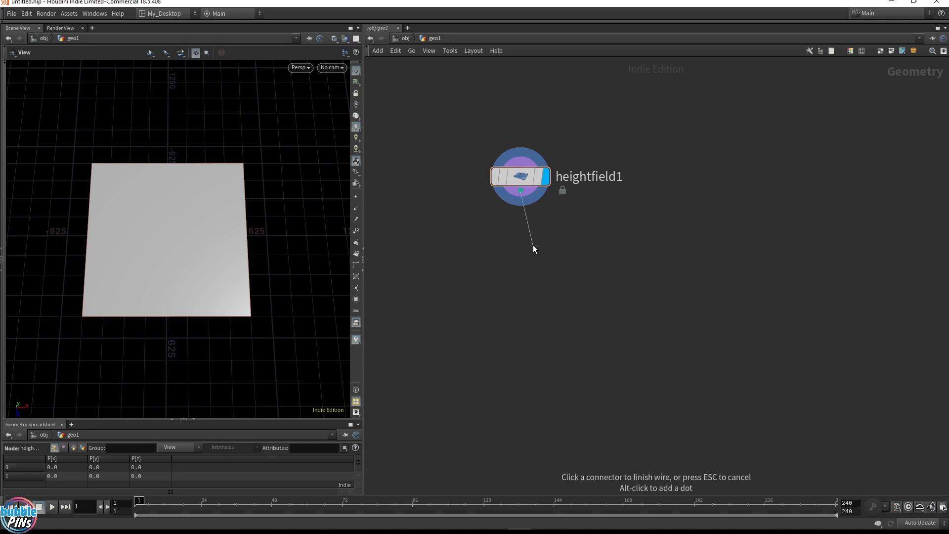
{"action": "key", "text": "Tab"}
{"action": "type", "text": "hf noise"}
{"action": "key", "text": "Return"}
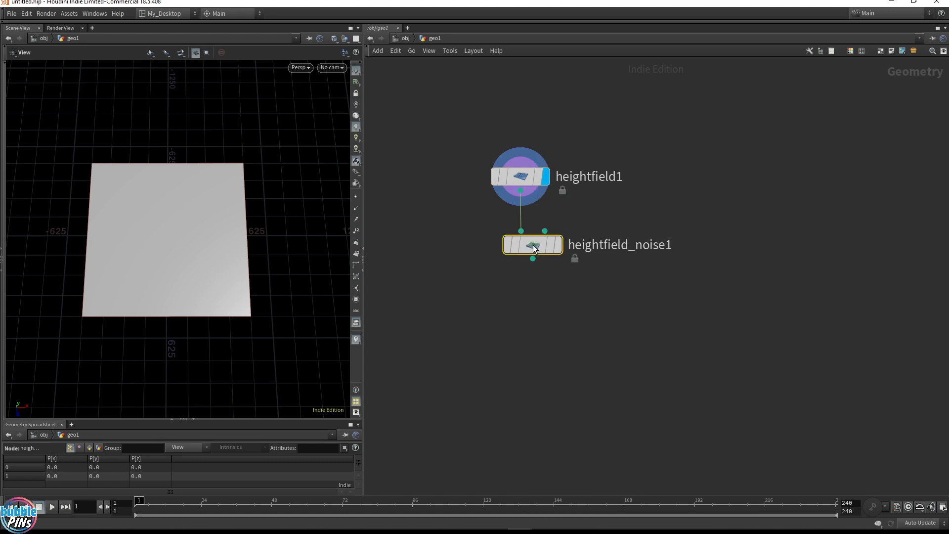
{"action": "left_click", "coordinate": [546, 237]}
{"action": "left_click_drag", "start_coordinate": [178, 247], "coordinate": [316, 225]}
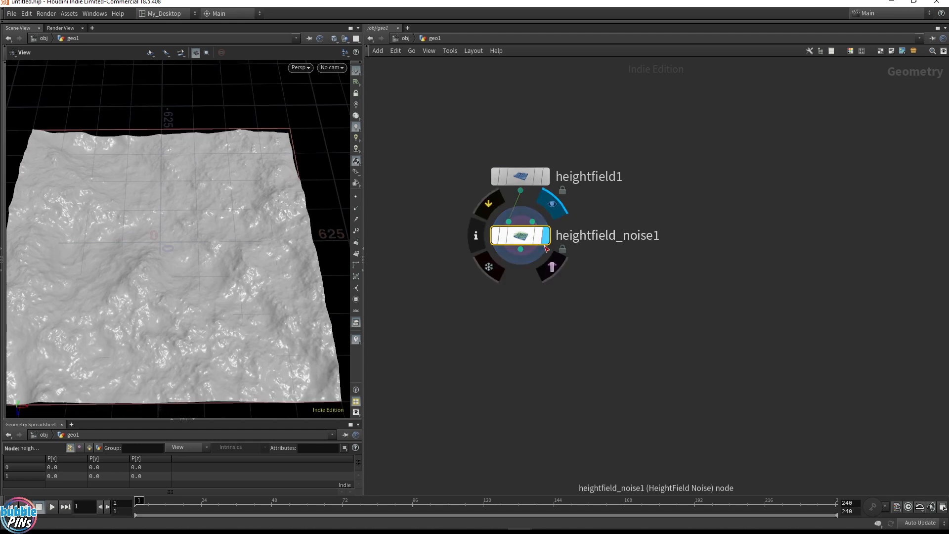
Step: Add a HeightField Erode node wired below the noise node and display its result
{"action": "left_click_drag", "start_coordinate": [520, 248], "coordinate": [526, 286]}
{"action": "type", "text": "hfero"}
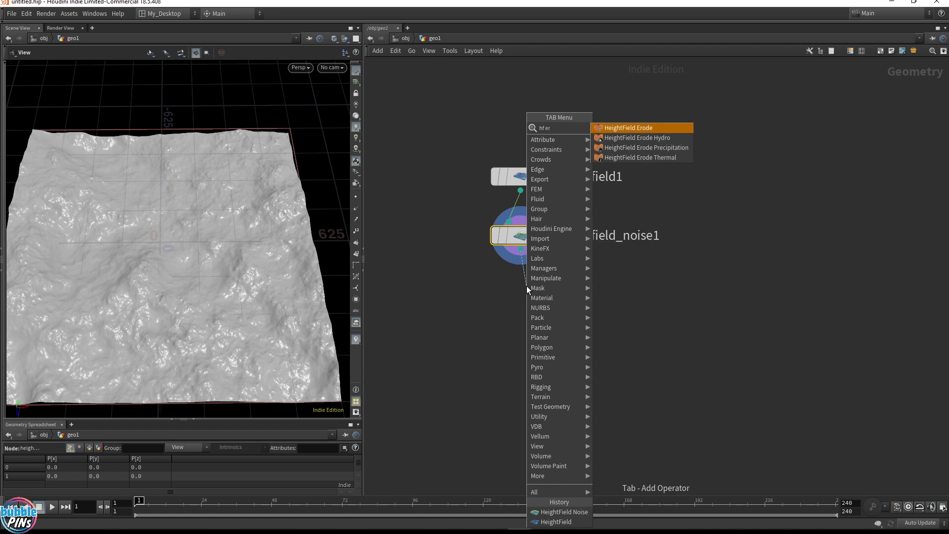
{"action": "key", "text": "Return"}
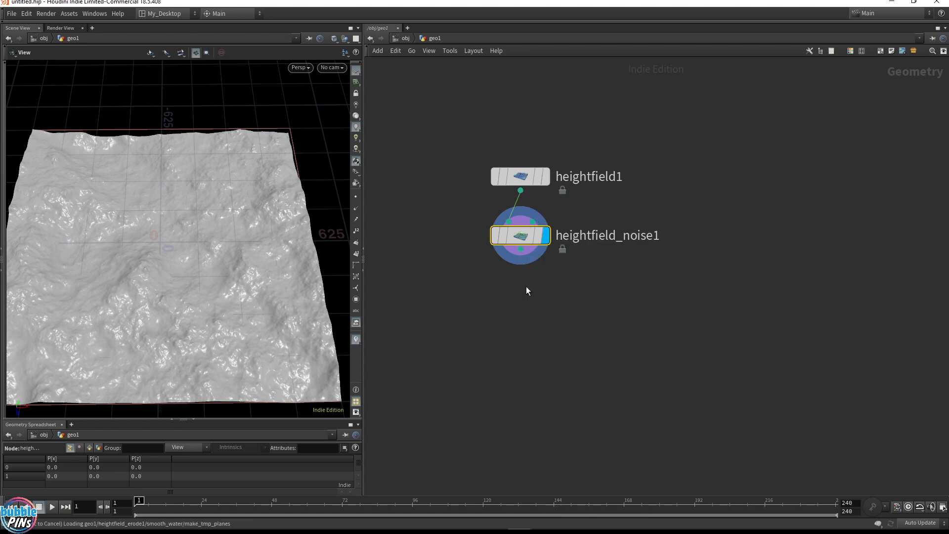
{"action": "left_click", "coordinate": [526, 288]}
{"action": "left_click_drag", "start_coordinate": [526, 288], "coordinate": [511, 302]}
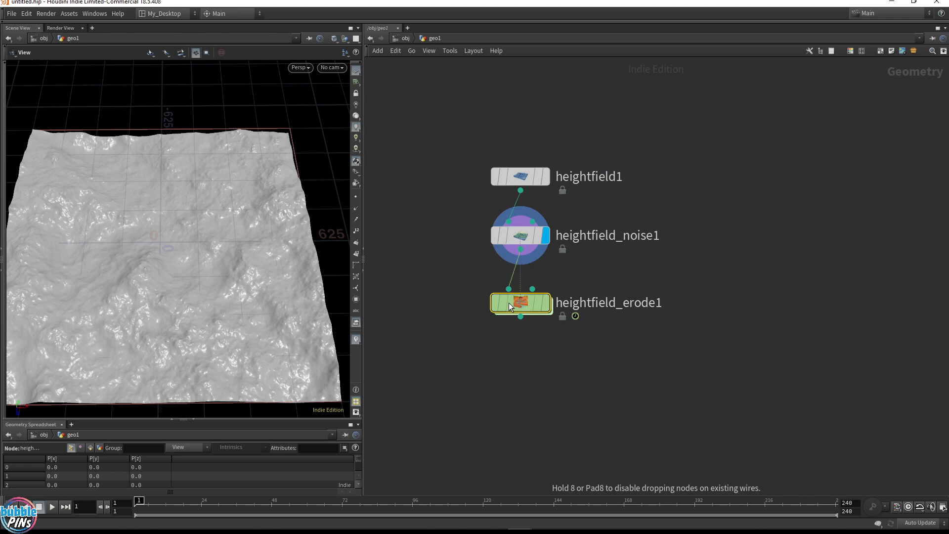
{"action": "left_click", "coordinate": [546, 302]}
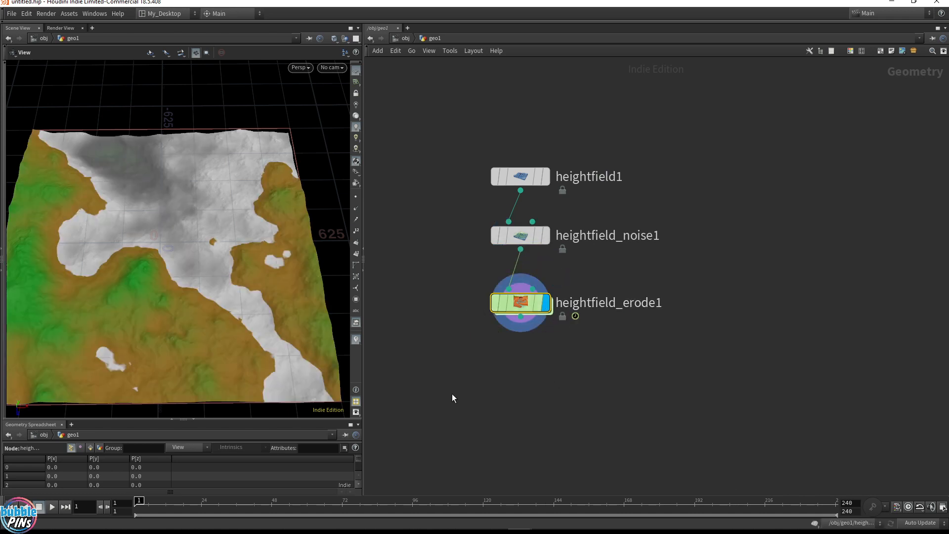
Step: Run the erosion simulation to frame 11, freeze the erode node at that frame, and return the timeline to frame 1
{"action": "key", "text": "Up"}
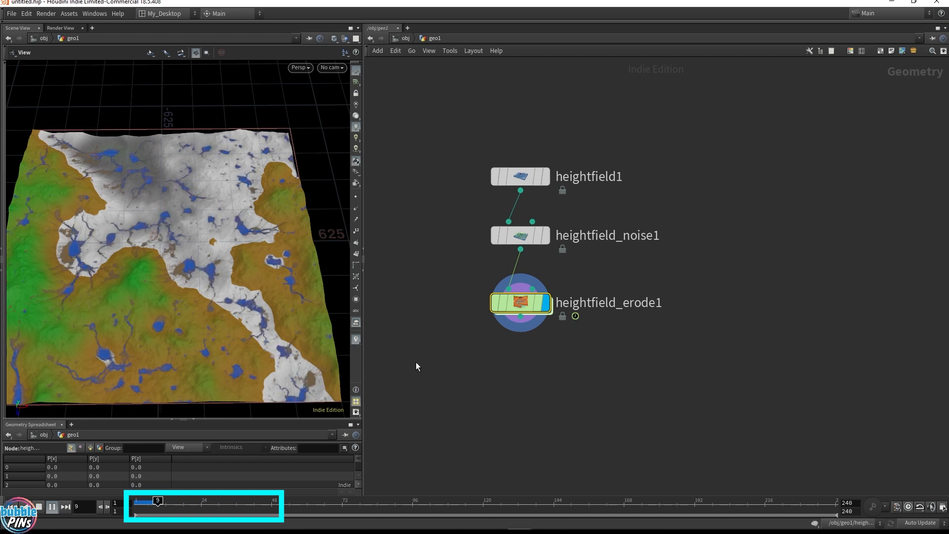
{"action": "key", "text": "Up"}
{"action": "key", "text": "p"}
{"action": "left_click", "coordinate": [615, 86]}
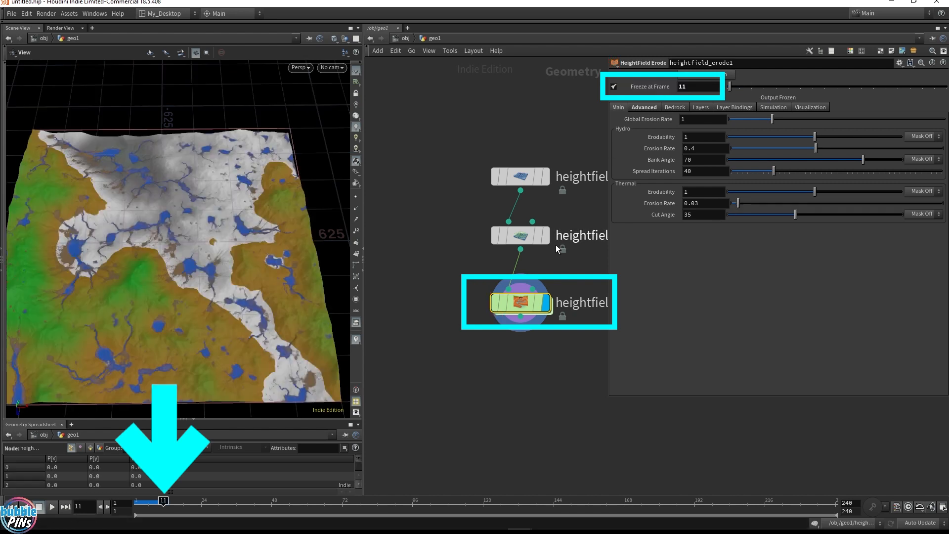
{"action": "key", "text": "ctrl+Up"}
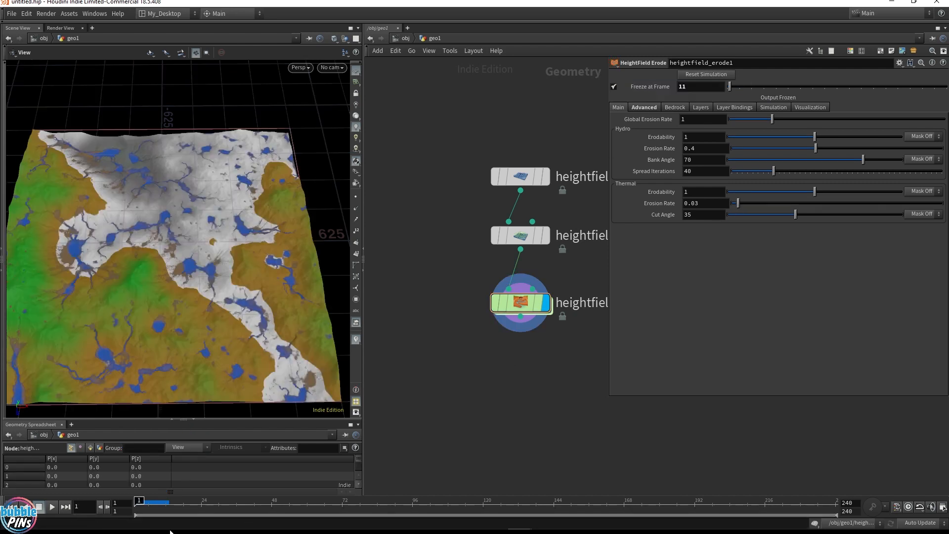
Step: Examine the eroded terrain and the erode node's information for its volume primitives and layers
{"action": "mouse_move", "coordinate": [330, 285]}
{"action": "left_mouse_down"}
{"action": "mouse_move", "coordinate": [328, 300]}
{"action": "mouse_move", "coordinate": [318, 288]}
{"action": "left_mouse_up"}
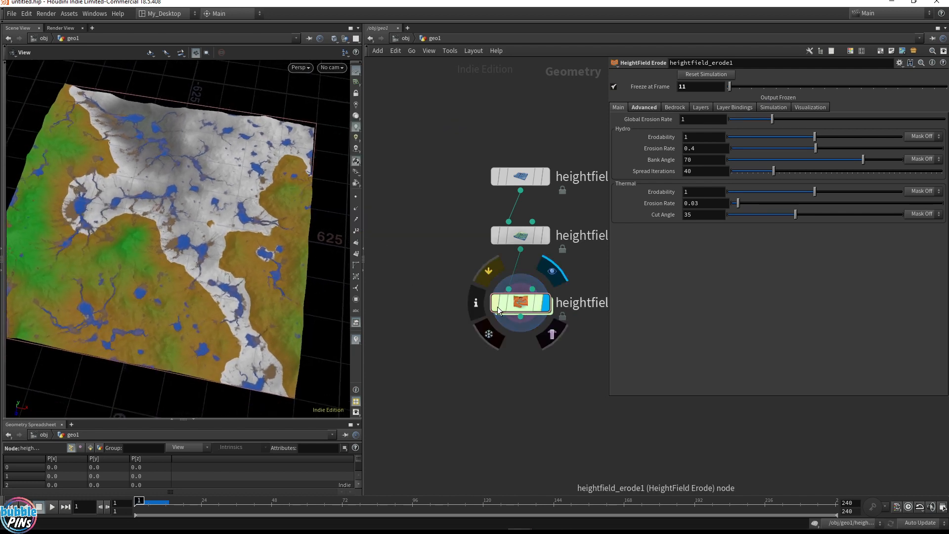
{"action": "middle_click_drag", "start_coordinate": [595, 357], "coordinate": [526, 353]}
{"action": "left_click_drag", "start_coordinate": [569, 348], "coordinate": [458, 296]}
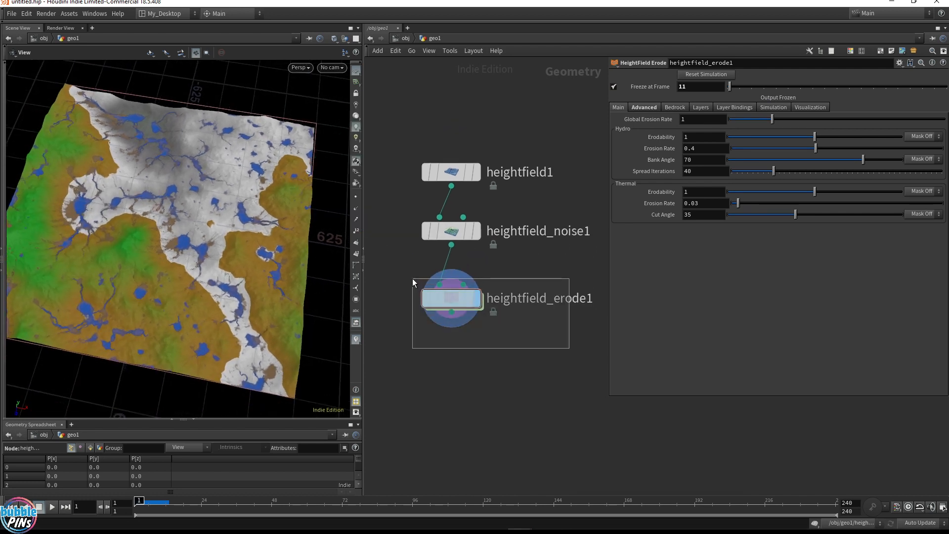
{"action": "left_click", "coordinate": [408, 300]}
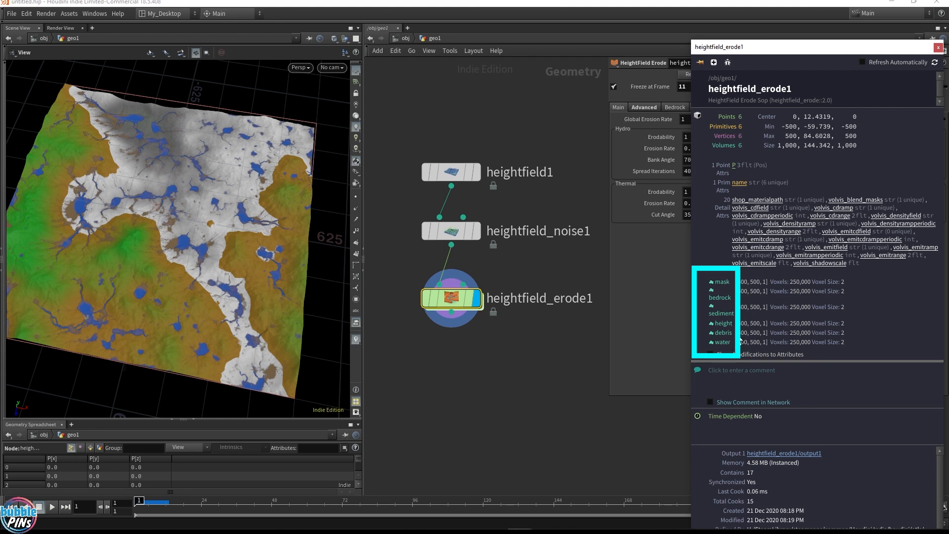
{"action": "left_click_drag", "start_coordinate": [216, 235], "coordinate": [191, 218]}
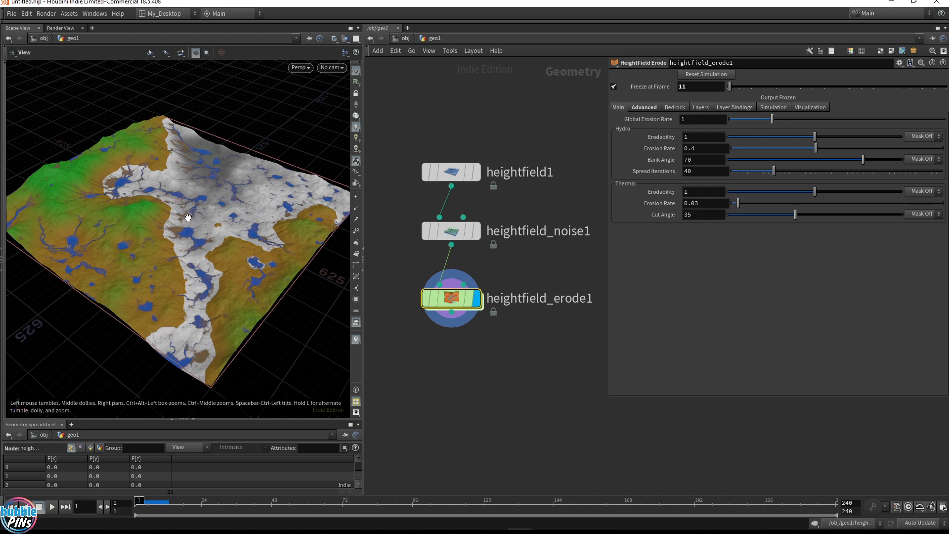
{"action": "left_click_drag", "start_coordinate": [206, 244], "coordinate": [286, 248]}
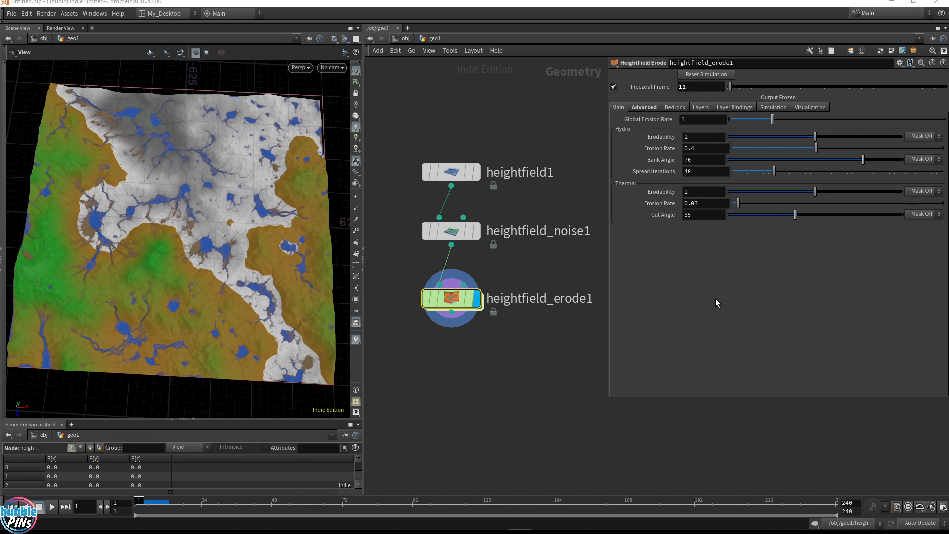
{"action": "left_click", "coordinate": [413, 274]}
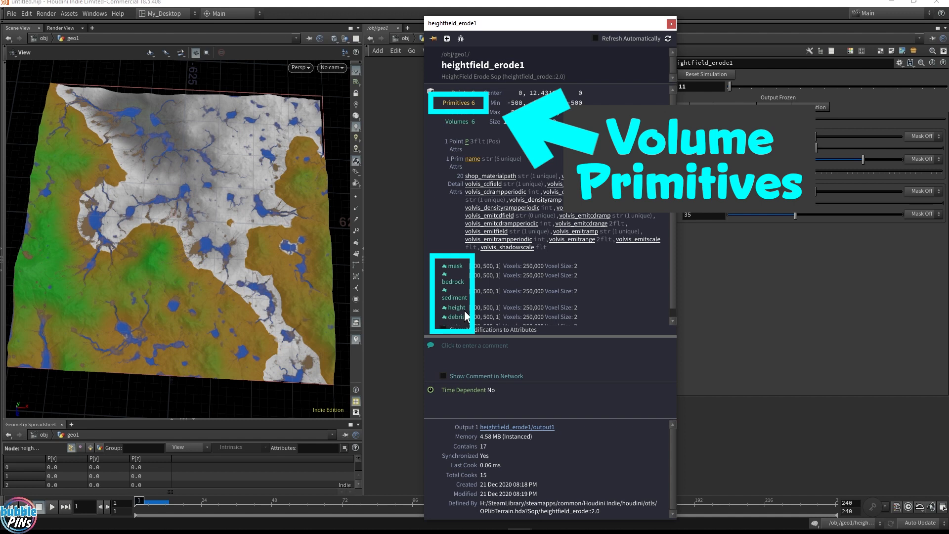
Step: Add a Labs Terrain Mesh ROP node below the HeightField Erode node
{"action": "left_click", "coordinate": [402, 313]}
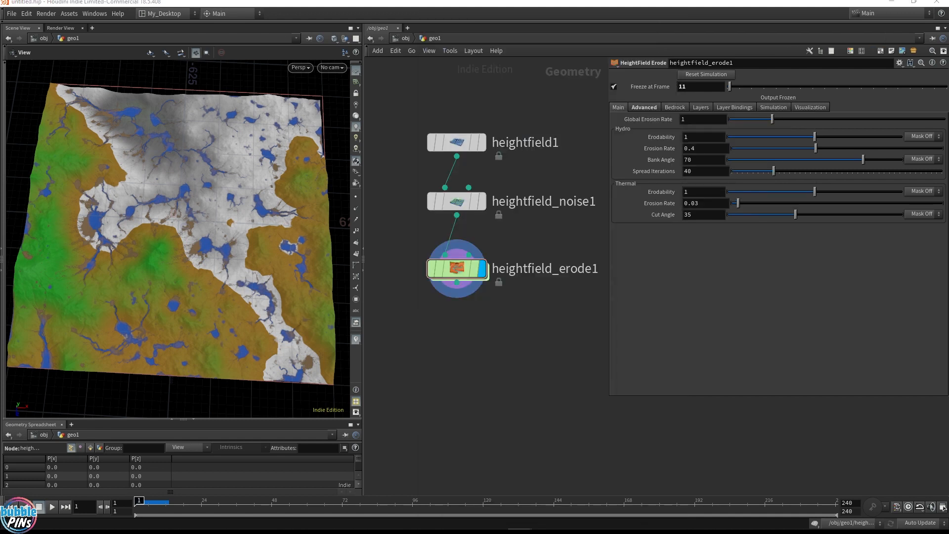
{"action": "key", "text": "Tab"}
{"action": "type", "text": "lbas"}
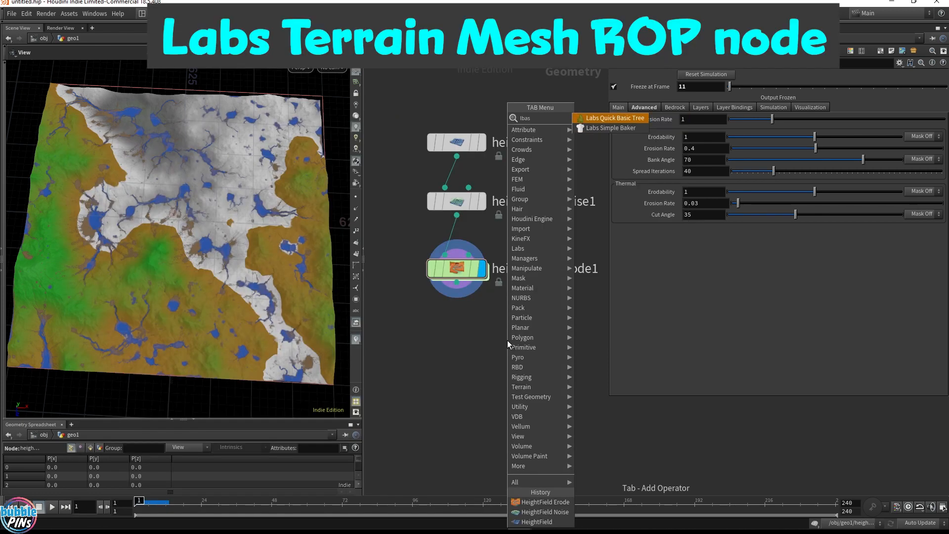
{"action": "key", "text": "BackSpace"}
{"action": "key", "text": "BackSpace"}
{"action": "key", "text": "BackSpace"}
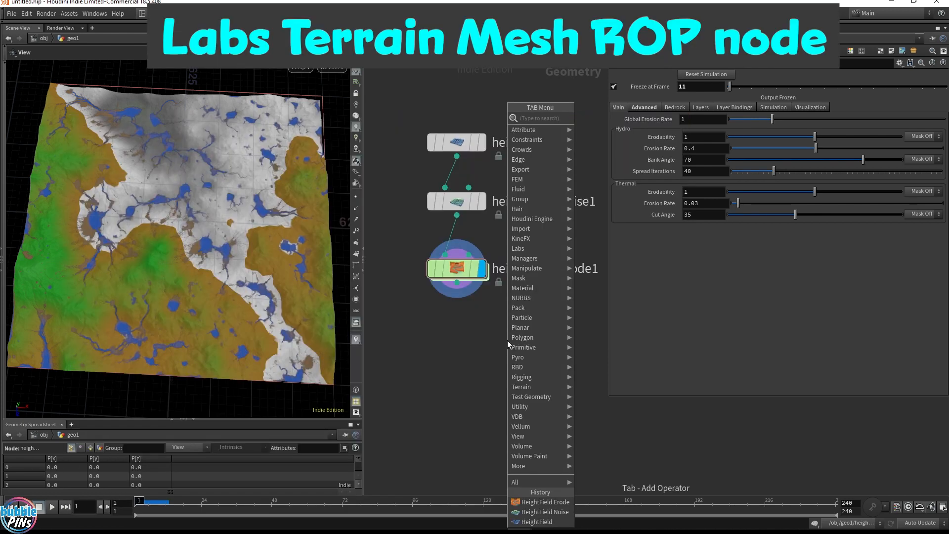
{"action": "type", "text": "abs"}
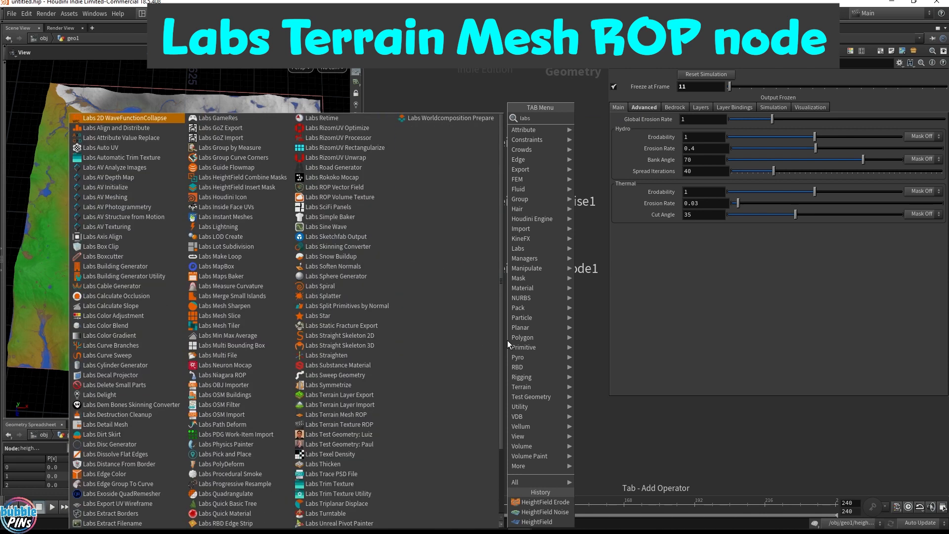
{"action": "type", "text": " terr"}
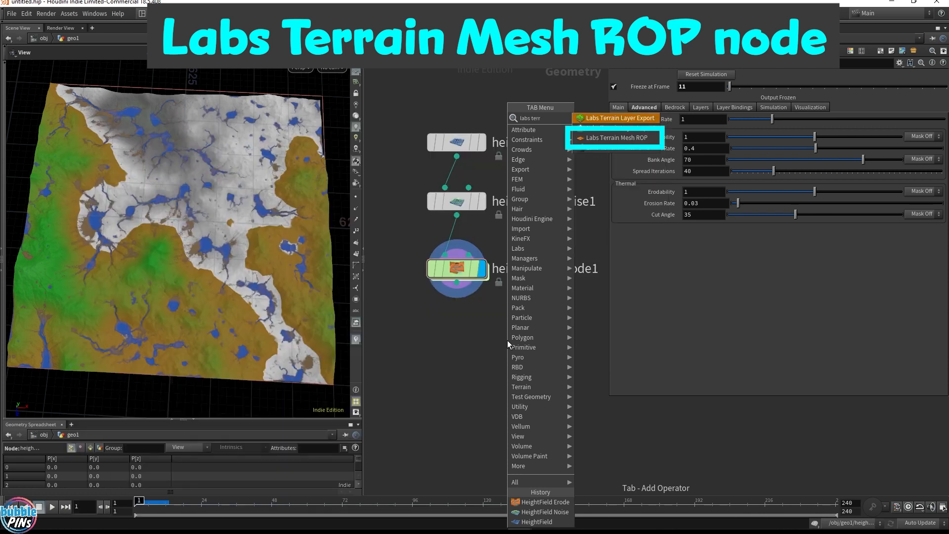
{"action": "key", "text": "Down"}
{"action": "key", "text": "Return"}
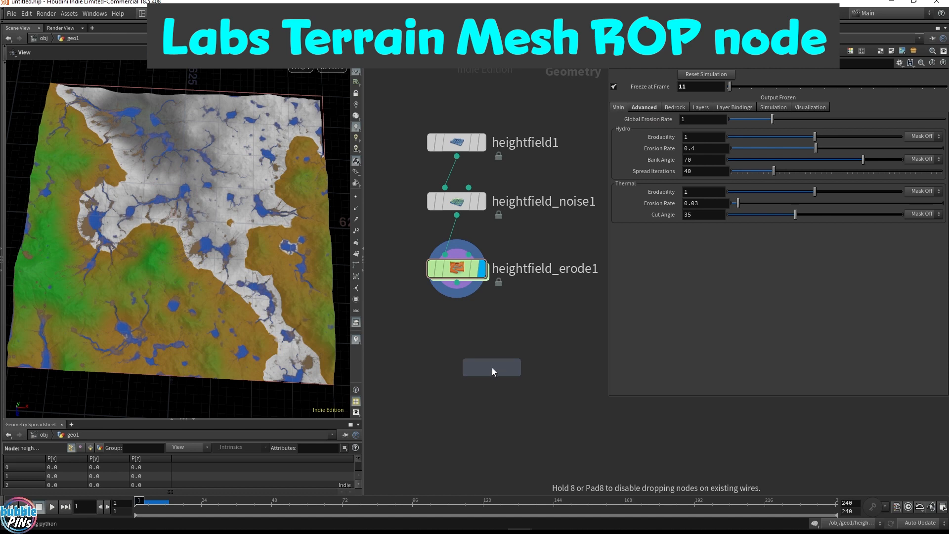
{"action": "left_click", "coordinate": [491, 367]}
Step: Align the Labs Terrain Mesh ROP node under the erode node, wire the erode output into it, and display its result
{"action": "middle_click_drag", "start_coordinate": [516, 339], "coordinate": [532, 325]}
{"action": "left_click_drag", "start_coordinate": [510, 359], "coordinate": [475, 370]}
{"action": "left_click_drag", "start_coordinate": [554, 305], "coordinate": [419, 239]}
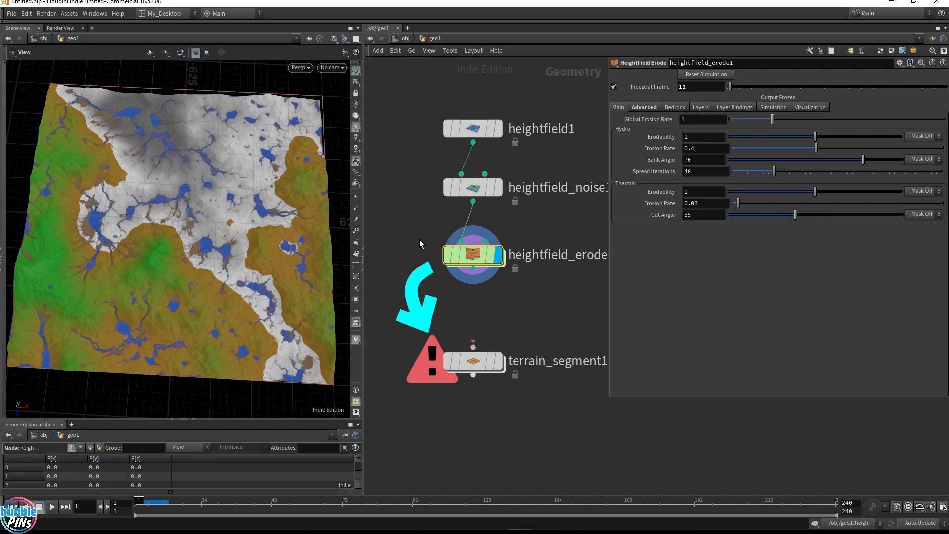
{"action": "left_click_drag", "start_coordinate": [473, 269], "coordinate": [473, 347]}
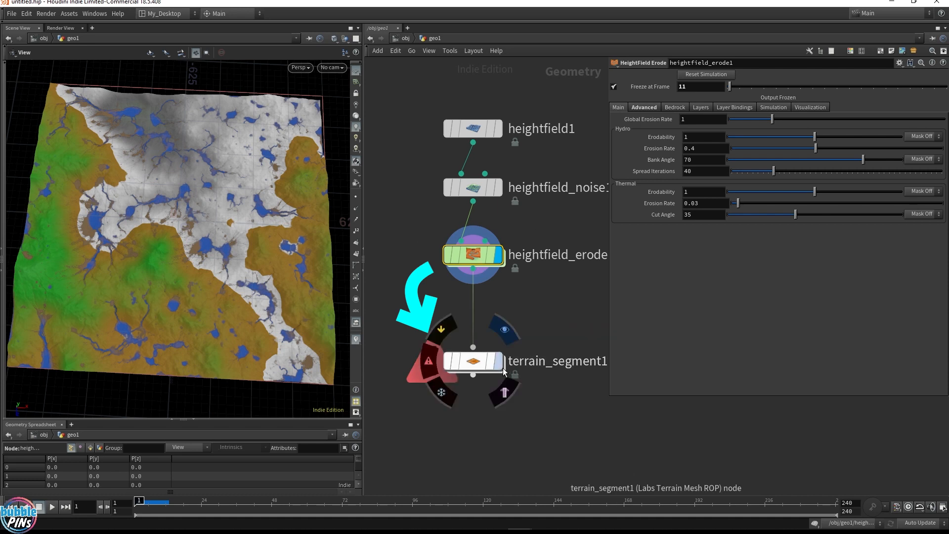
{"action": "left_click", "coordinate": [499, 363]}
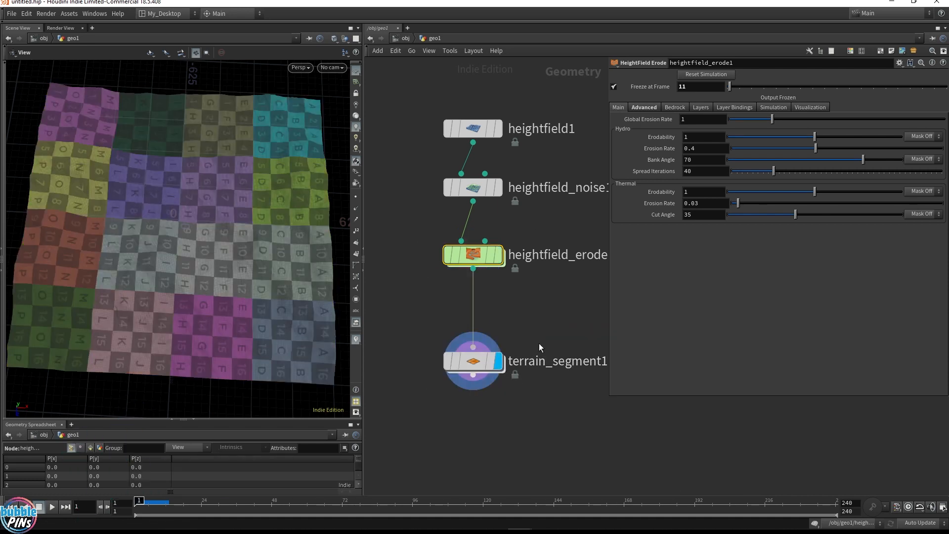
Step: Enlarge the Geometry Spreadsheet pane upward and add a Scene View tab to it
{"action": "left_click_drag", "start_coordinate": [142, 228], "coordinate": [159, 216]}
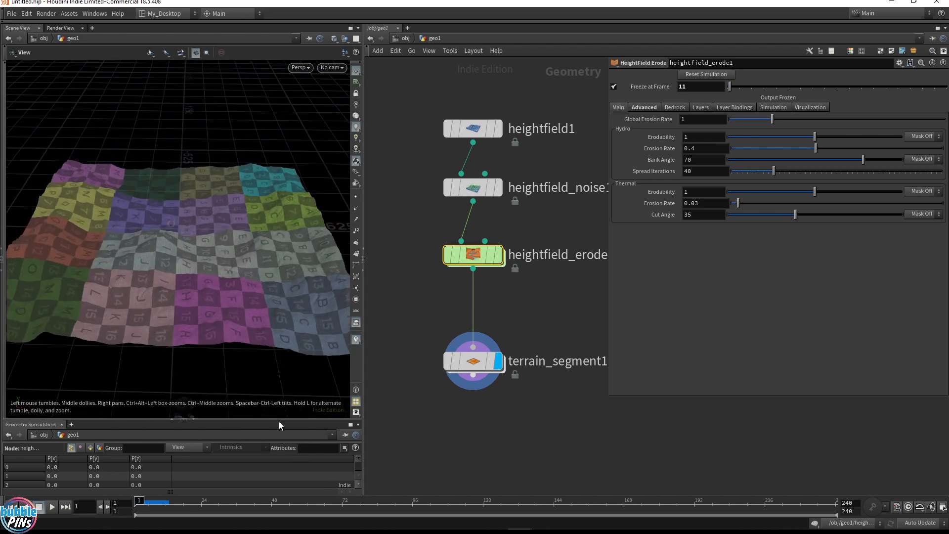
{"action": "left_click_drag", "start_coordinate": [280, 419], "coordinate": [276, 281]}
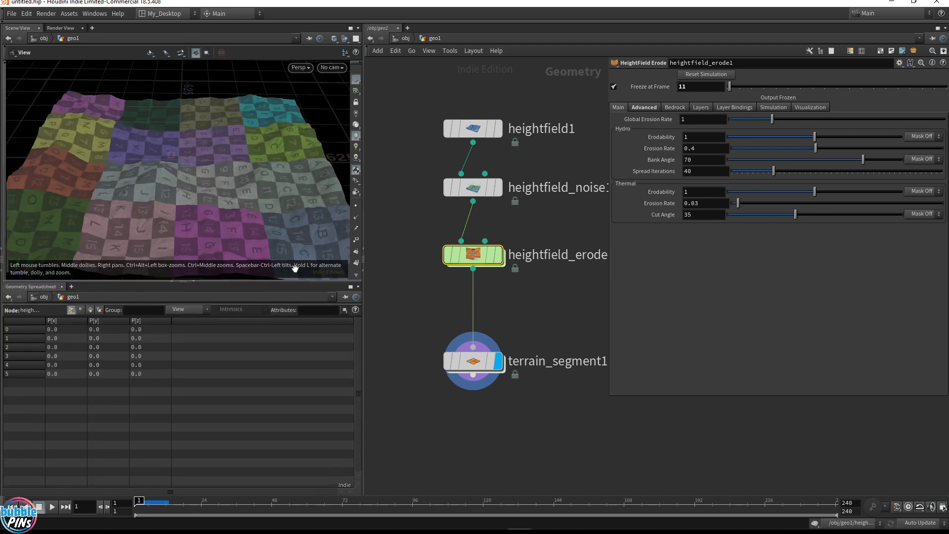
{"action": "left_click", "coordinate": [71, 286]}
{"action": "mouse_move", "coordinate": [99, 316]}
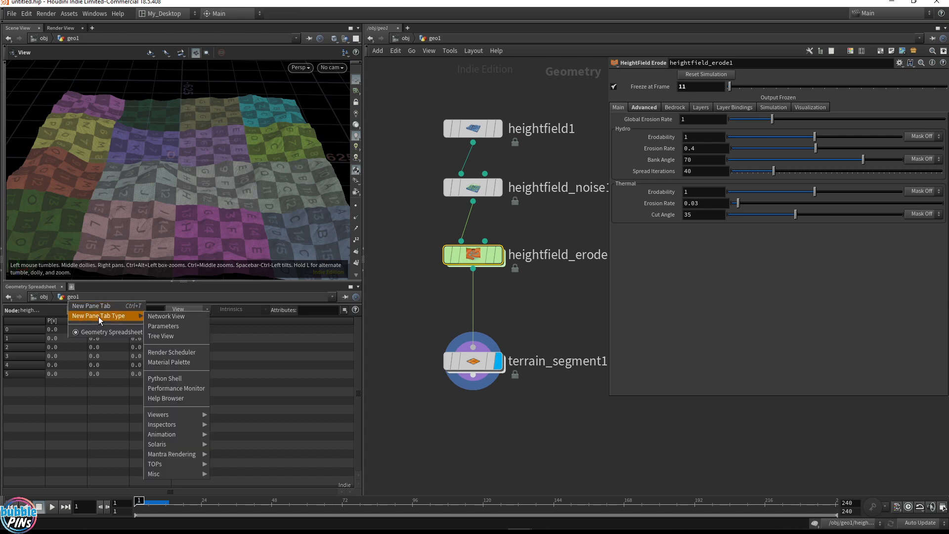
{"action": "mouse_move", "coordinate": [182, 413]}
{"action": "left_click", "coordinate": [228, 416]}
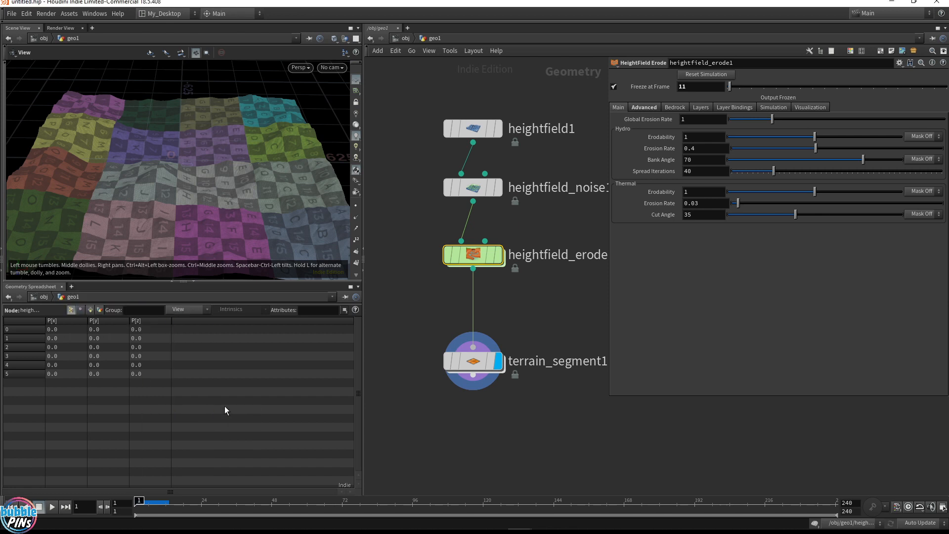
Step: Switch the new Scene View to the UV view and frame the terrain's UV tiles
{"action": "key", "text": "space+5"}
{"action": "middle_click_drag", "start_coordinate": [295, 391], "coordinate": [139, 393]}
{"action": "right_click_drag", "start_coordinate": [260, 407], "coordinate": [156, 435]}
{"action": "middle_click_drag", "start_coordinate": [155, 435], "coordinate": [263, 407]}
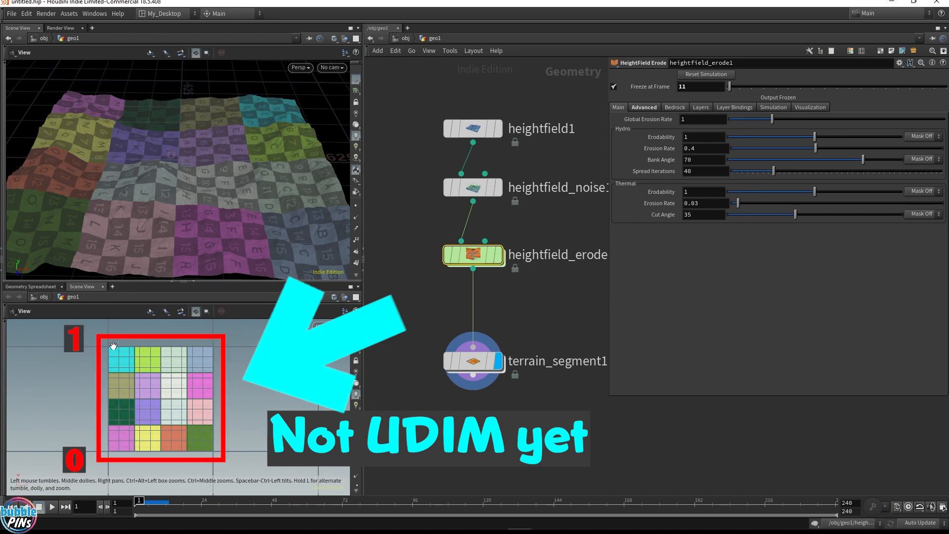
Step: Move the terrain mesh node aside and add a Convert HeightField node wired from the erode node's output
{"action": "left_click_drag", "start_coordinate": [469, 359], "coordinate": [550, 376]}
{"action": "left_click", "coordinate": [473, 269]}
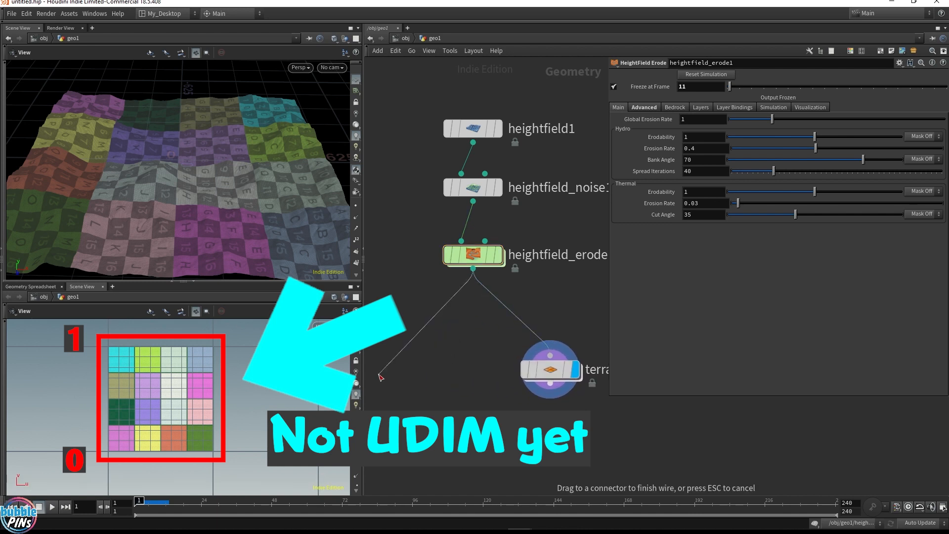
{"action": "key", "text": "Tab"}
{"action": "type", "text": "hf conv"}
{"action": "key", "text": "Return"}
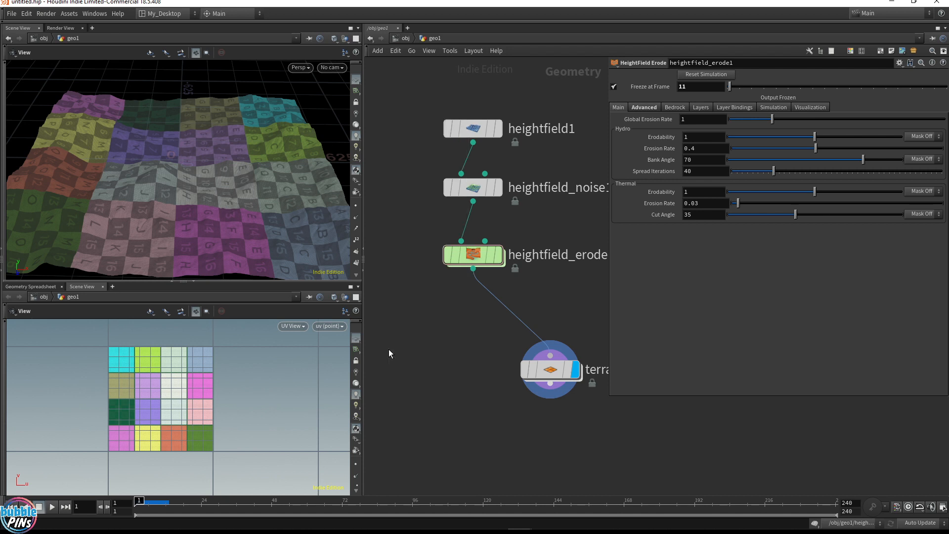
{"action": "left_click", "coordinate": [389, 349]}
{"action": "left_click_drag", "start_coordinate": [396, 350], "coordinate": [408, 368]}
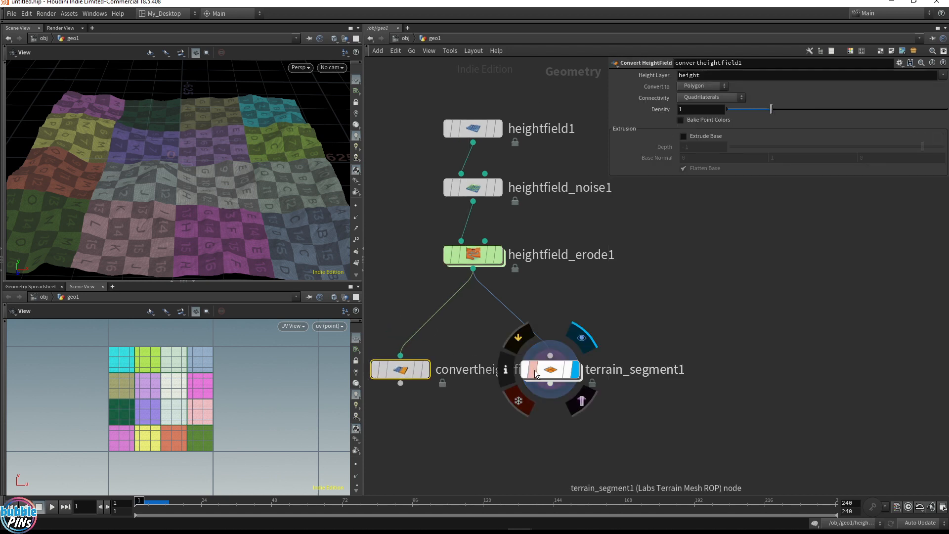
Step: Space the terrain mesh node farther from the Convert HeightField node and display the Convert HeightField result
{"action": "left_click_drag", "start_coordinate": [556, 372], "coordinate": [632, 372]}
{"action": "left_click_drag", "start_coordinate": [537, 408], "coordinate": [536, 409]}
{"action": "middle_click_drag", "start_coordinate": [497, 415], "coordinate": [540, 429]}
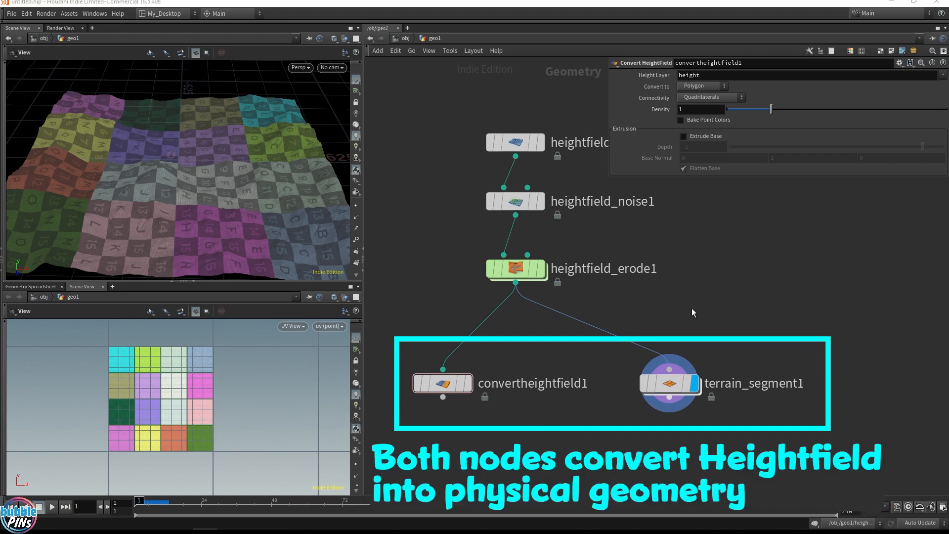
{"action": "left_click_drag", "start_coordinate": [507, 431], "coordinate": [346, 341]}
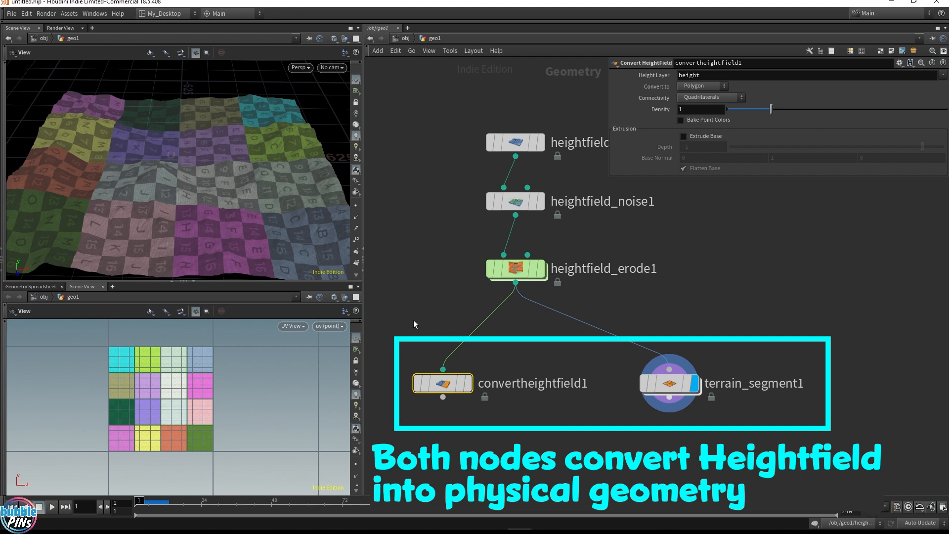
{"action": "left_click", "coordinate": [467, 383]}
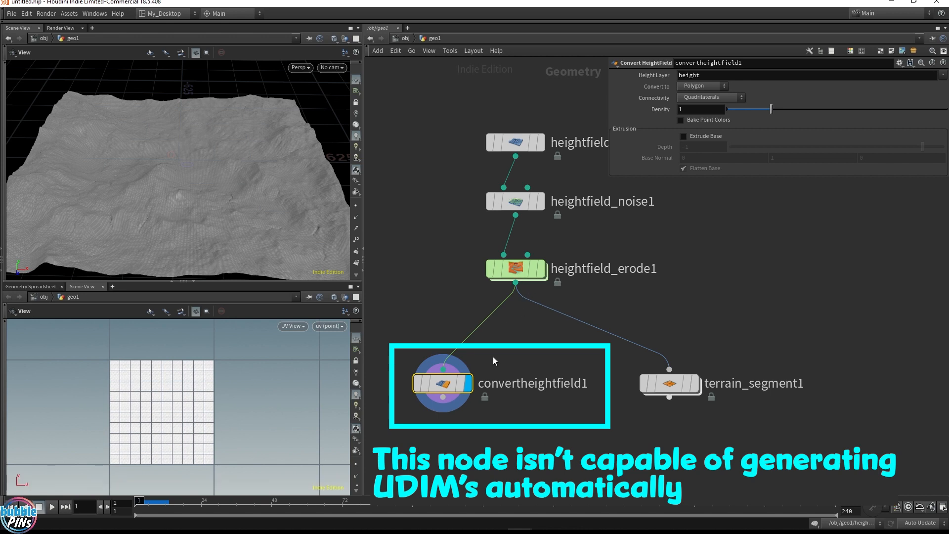
Step: Add a UV Quick Shade node wired below the Convert HeightField node and display its result
{"action": "mouse_move", "coordinate": [455, 384]}
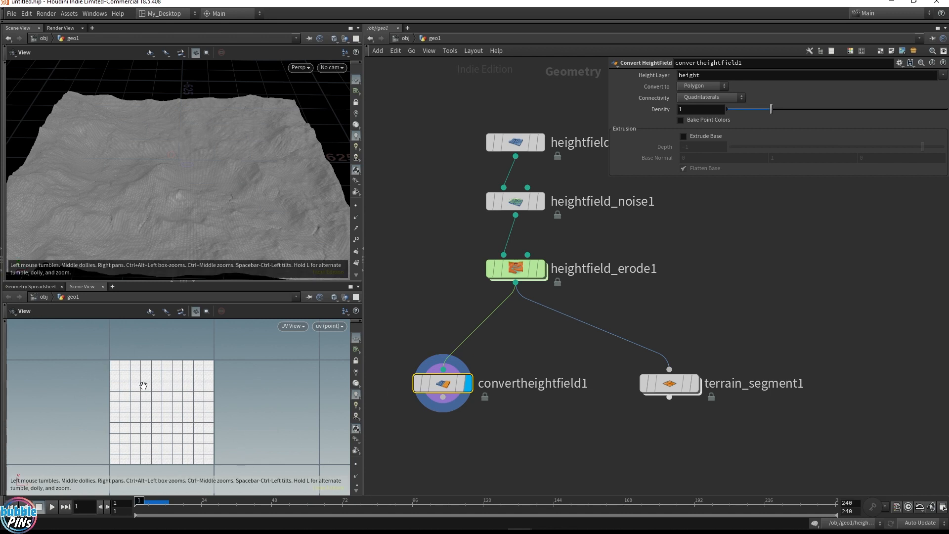
{"action": "middle_click_drag", "start_coordinate": [390, 403], "coordinate": [450, 325]}
{"action": "left_click", "coordinate": [502, 320]}
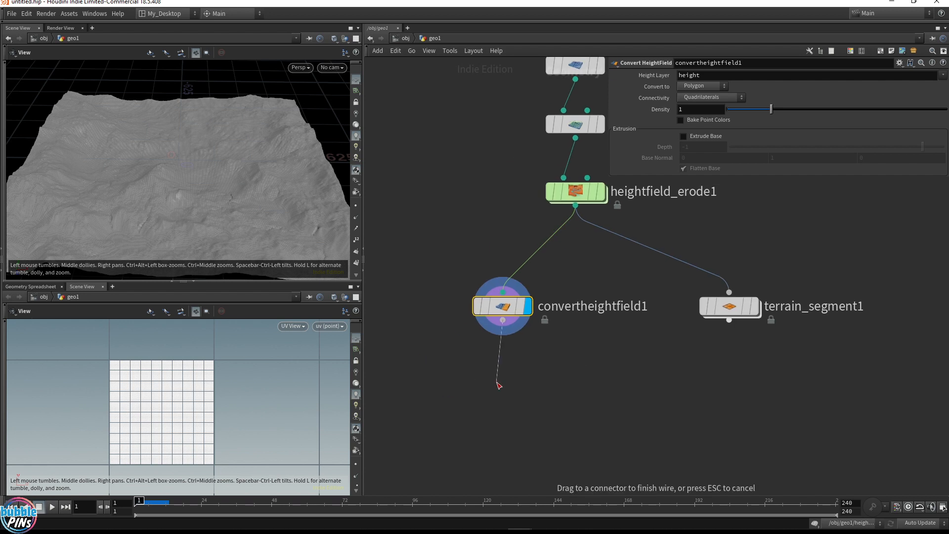
{"action": "key", "text": "Tab"}
{"action": "type", "text": "quick"}
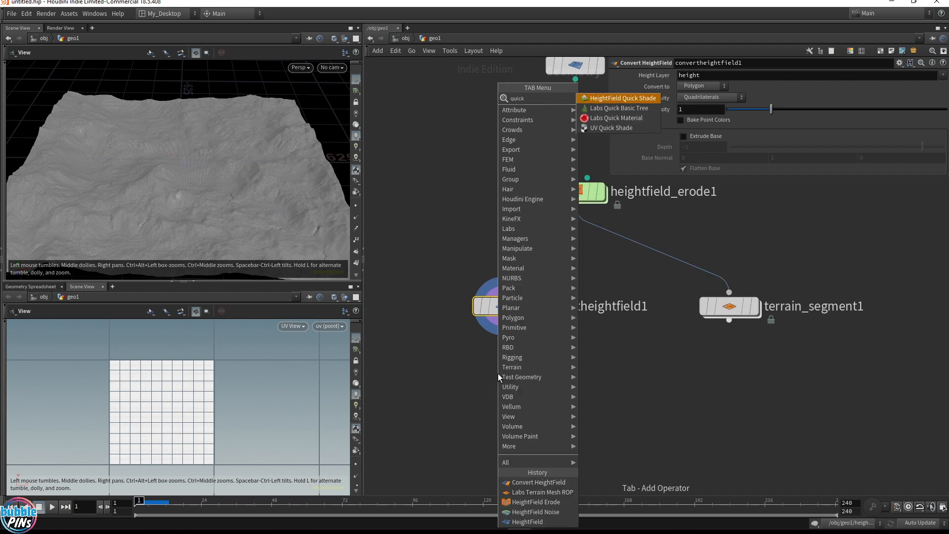
{"action": "key", "text": "Down"}
{"action": "key", "text": "Down"}
{"action": "key", "text": "Down"}
{"action": "key", "text": "Return"}
{"action": "left_click", "coordinate": [497, 373]}
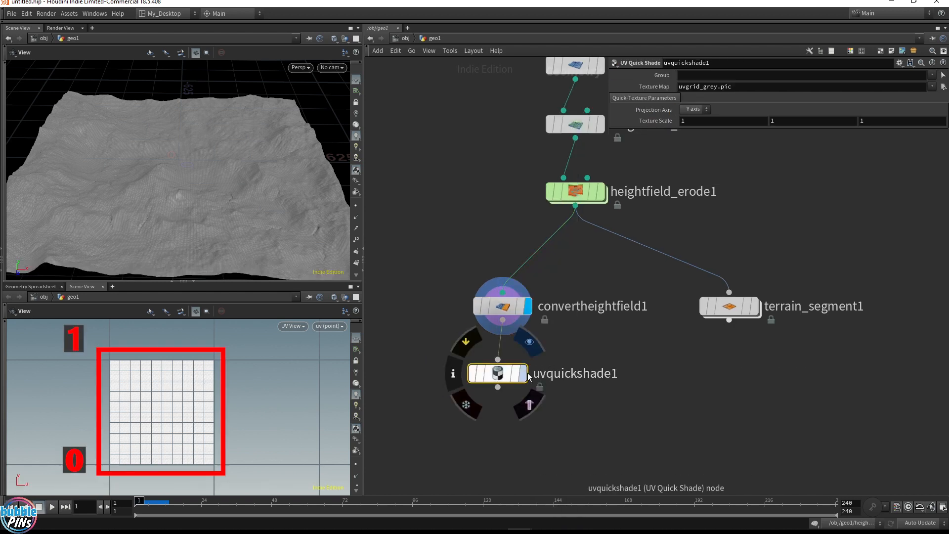
{"action": "left_click_drag", "start_coordinate": [505, 381], "coordinate": [510, 387]}
Step: Examine the converted terrain's grid texture from above and its layout in the UV view
{"action": "left_click_drag", "start_coordinate": [195, 160], "coordinate": [197, 206]}
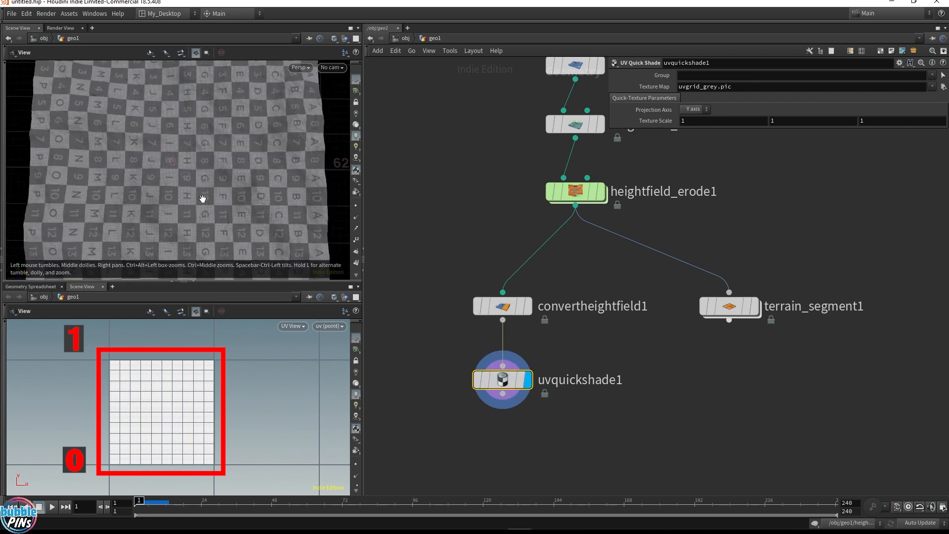
{"action": "middle_click_drag", "start_coordinate": [293, 179], "coordinate": [224, 174]}
{"action": "right_click_drag", "start_coordinate": [225, 174], "coordinate": [183, 167]}
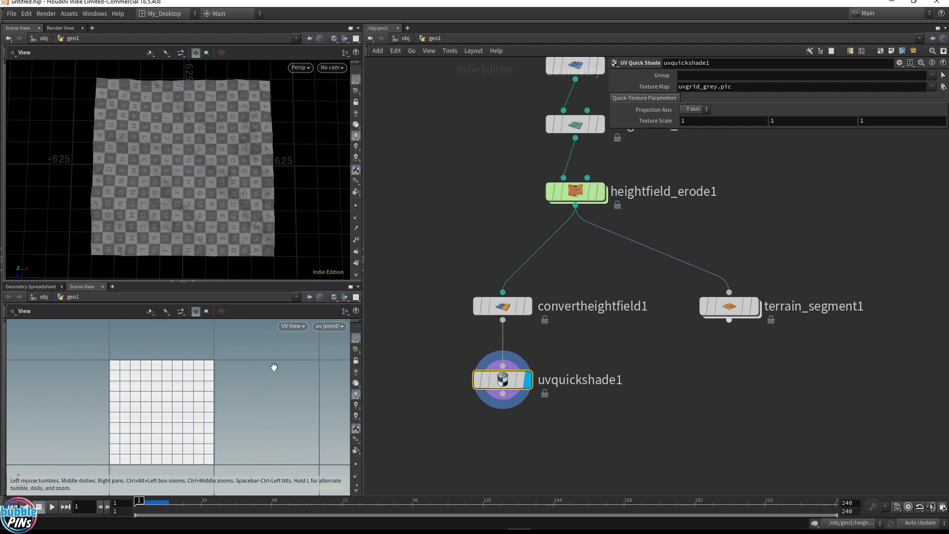
{"action": "middle_click_drag", "start_coordinate": [274, 366], "coordinate": [137, 381]}
{"action": "right_click_drag", "start_coordinate": [277, 389], "coordinate": [162, 424]}
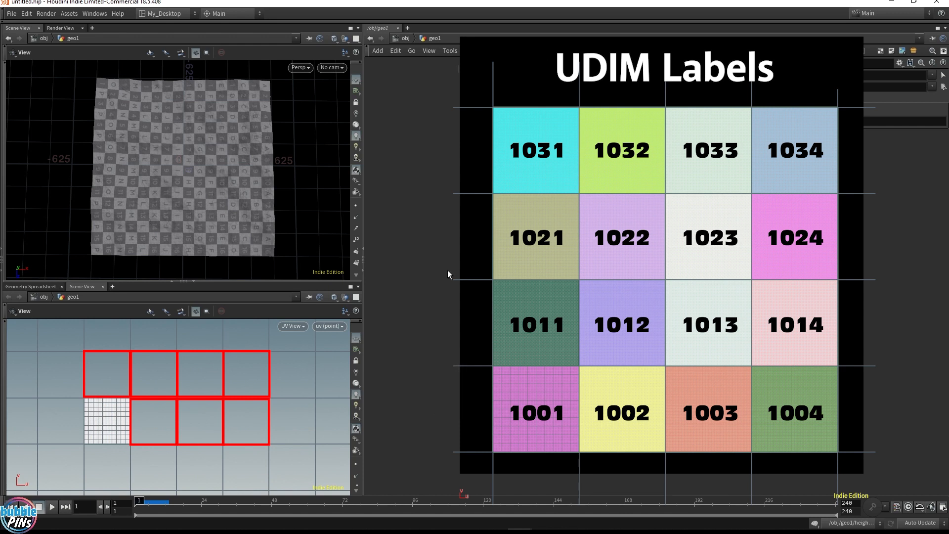
Step: Display and select the erode node, and shrink the parameter overlay so the whole node network is visible
{"action": "left_click", "coordinate": [499, 304]}
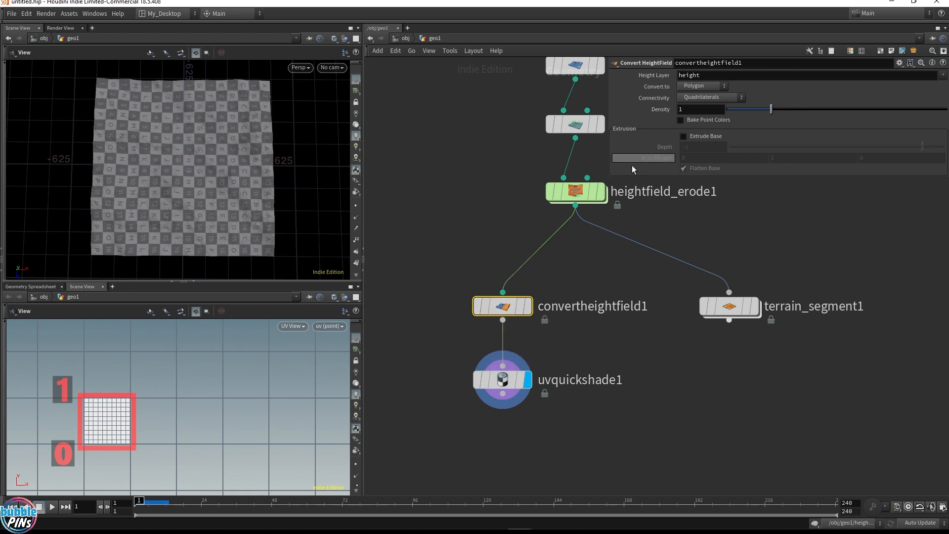
{"action": "mouse_move", "coordinate": [601, 197]}
{"action": "left_click", "coordinate": [602, 200]}
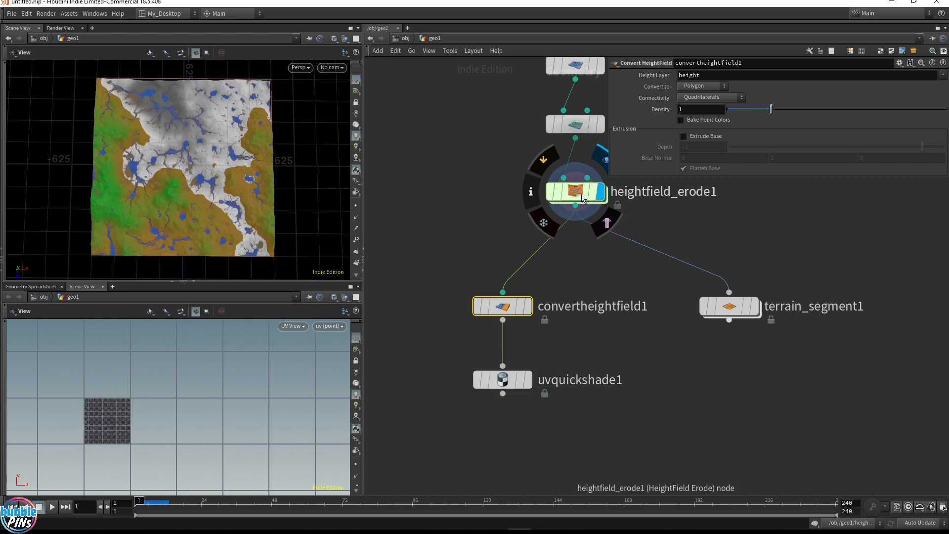
{"action": "left_click", "coordinate": [575, 192]}
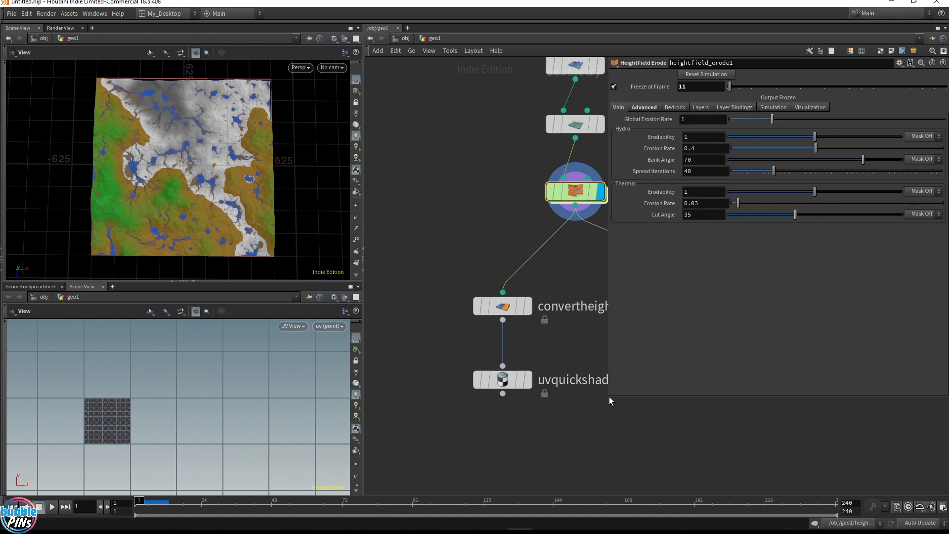
{"action": "left_click_drag", "start_coordinate": [608, 396], "coordinate": [730, 334]}
{"action": "middle_click_drag", "start_coordinate": [729, 335], "coordinate": [641, 433]}
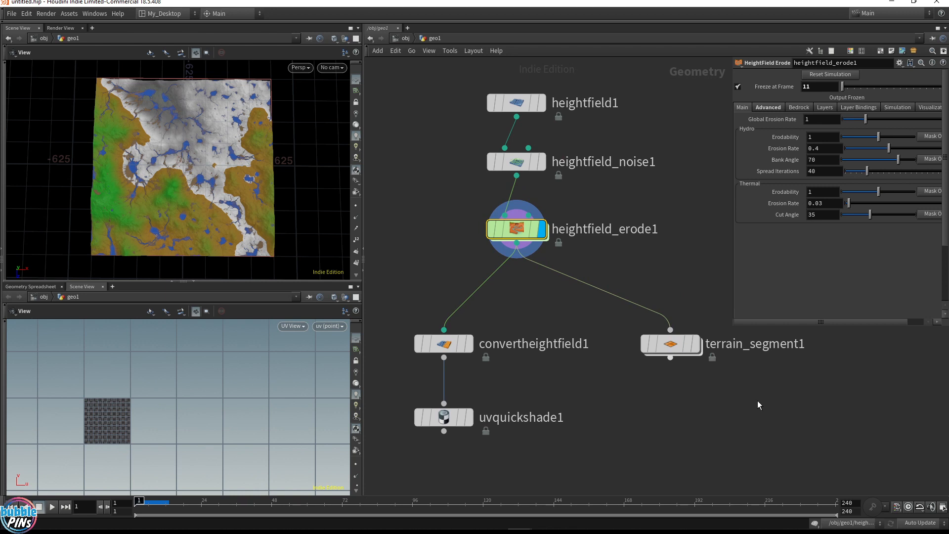
Step: Display the Labs Terrain Mesh ROP node's result
{"action": "left_click_drag", "start_coordinate": [585, 479], "coordinate": [395, 319]}
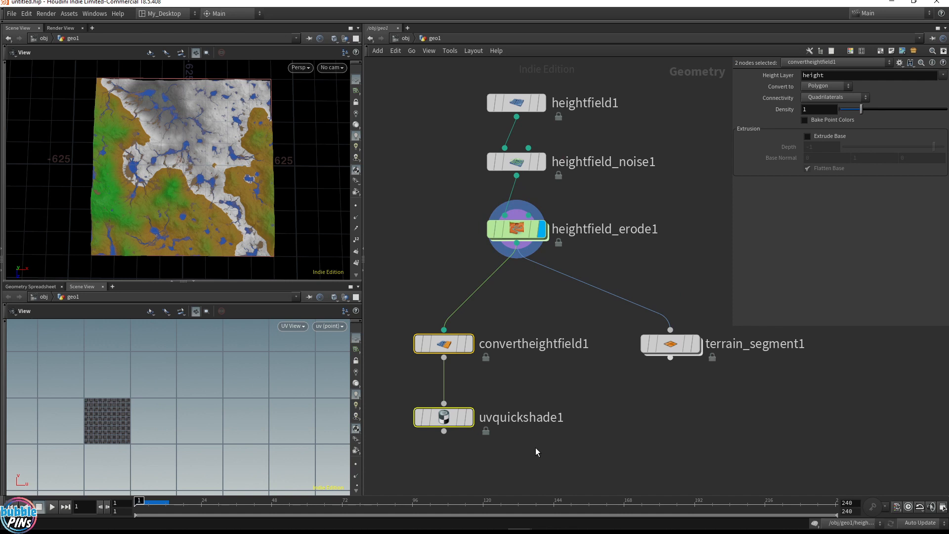
{"action": "left_click", "coordinate": [694, 344]}
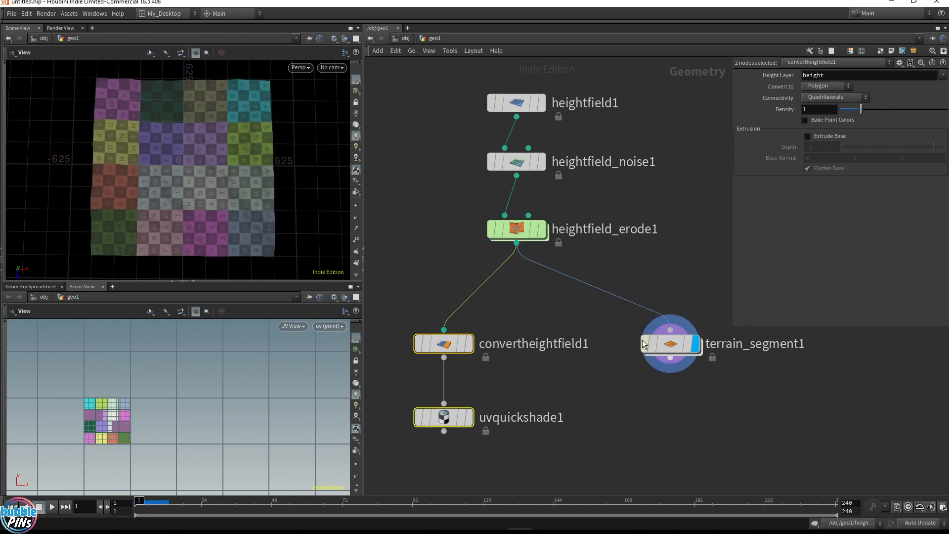
{"action": "left_click", "coordinate": [677, 342]}
{"action": "left_click_drag", "start_coordinate": [792, 374], "coordinate": [638, 301]}
Step: Color the Convert HeightField and UV Quick Shade nodes black
{"action": "left_click_drag", "start_coordinate": [383, 304], "coordinate": [517, 447]}
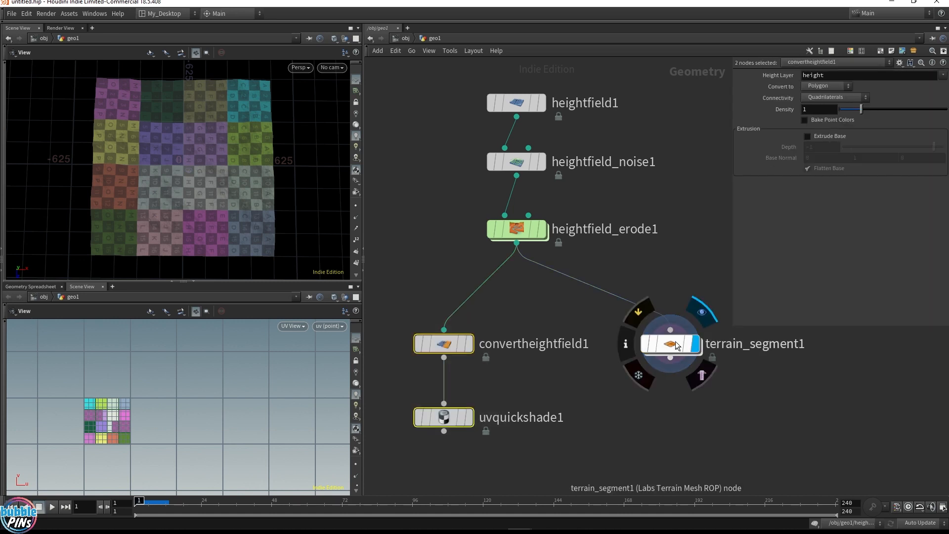
{"action": "key", "text": "c"}
{"action": "left_click", "coordinate": [881, 489]}
Step: Move the black nodes aside, align the Labs Terrain Mesh ROP node under the erode node, and select it to show its parameters
{"action": "scroll", "coordinate": [561, 375], "scroll_direction": "down", "scroll_amount": 4}
{"action": "left_click_drag", "start_coordinate": [523, 356], "coordinate": [414, 357]}
{"action": "left_click_drag", "start_coordinate": [652, 354], "coordinate": [568, 356]}
{"action": "left_click", "coordinate": [567, 356]}
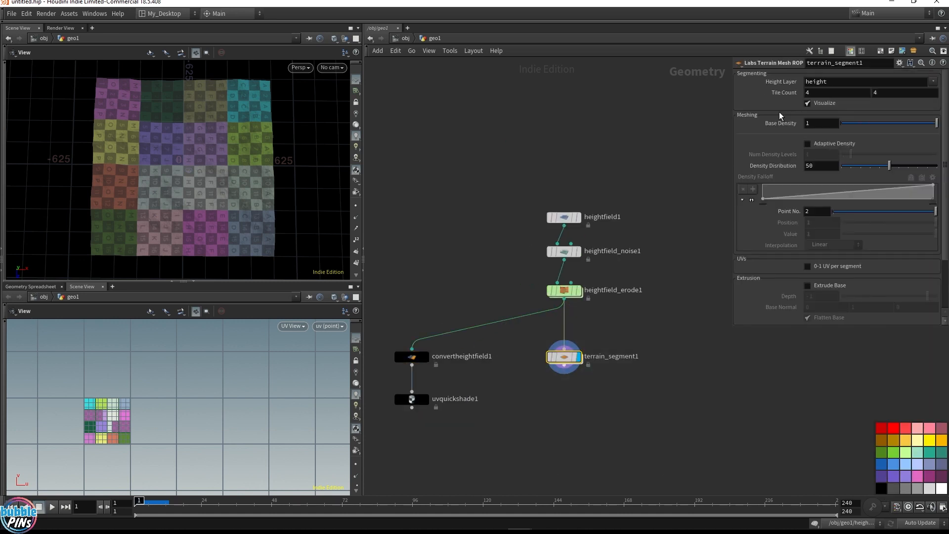
Step: Enlarge the parameter overlay and set the Labs Terrain Mesh ROP's Tile Count to 2 by 2
{"action": "left_click_drag", "start_coordinate": [719, 344], "coordinate": [652, 382]}
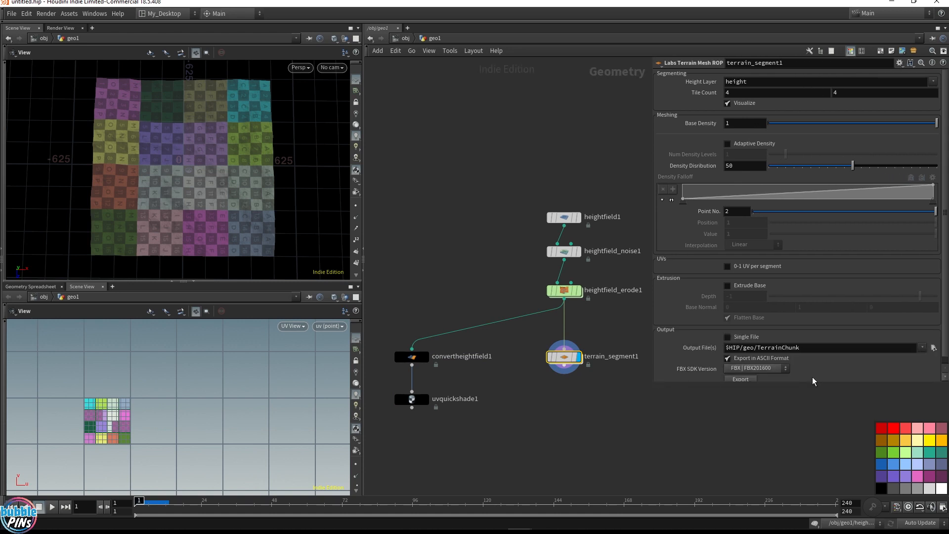
{"action": "type", "text": "2"}
{"action": "key", "text": "Tab"}
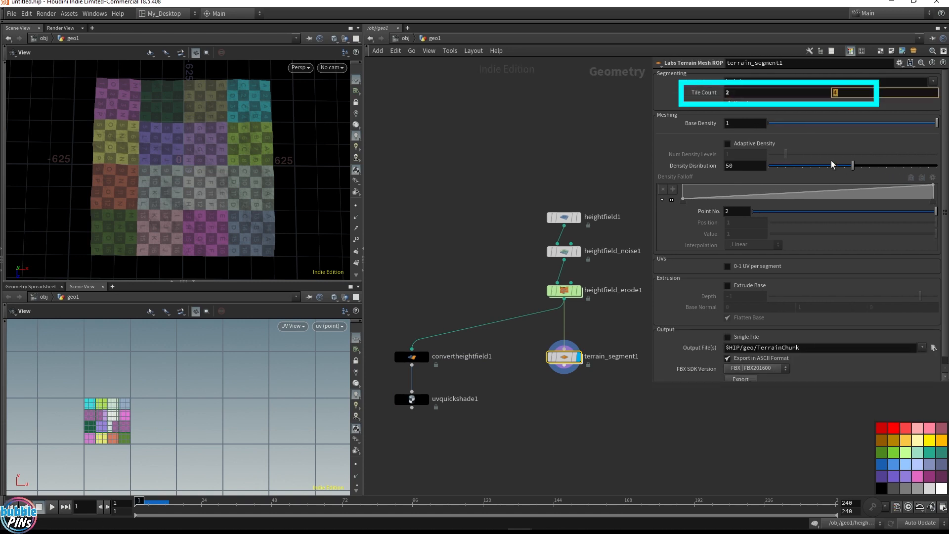
{"action": "type", "text": "2"}
{"action": "key", "text": "Return"}
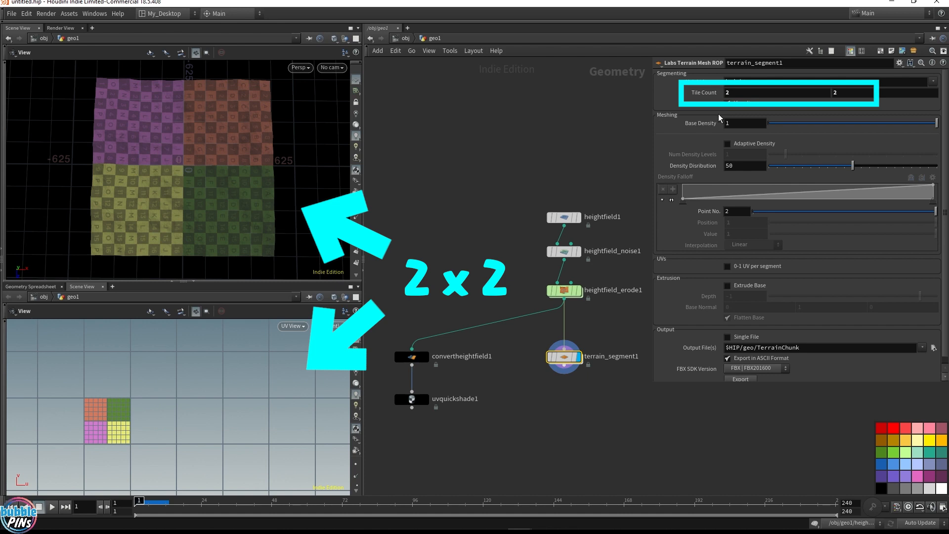
{"action": "scroll", "coordinate": [848, 328], "scroll_direction": "down", "scroll_amount": 1}
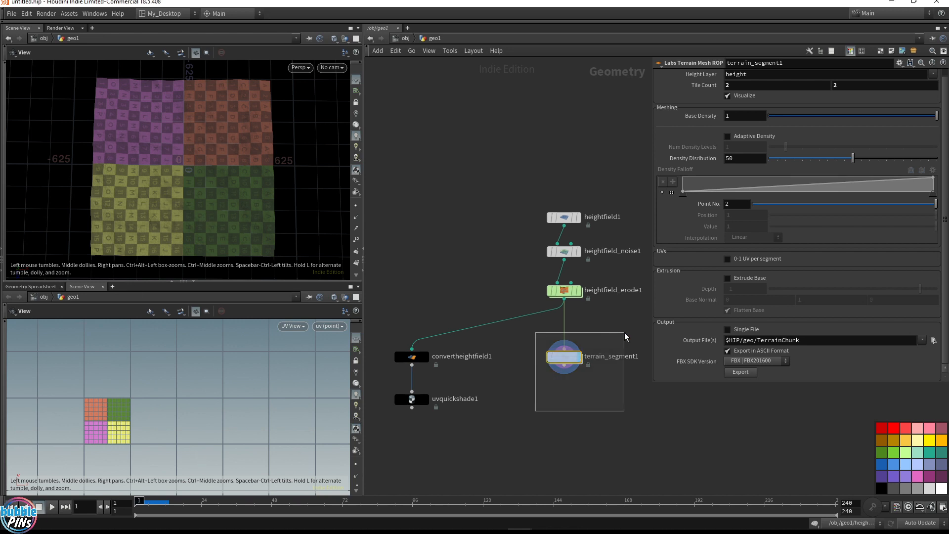
{"action": "scroll", "coordinate": [143, 403], "scroll_direction": "up", "scroll_amount": 2}
{"action": "middle_click_drag", "start_coordinate": [216, 408], "coordinate": [237, 406]}
{"action": "right_click_drag", "start_coordinate": [149, 434], "coordinate": [258, 408]}
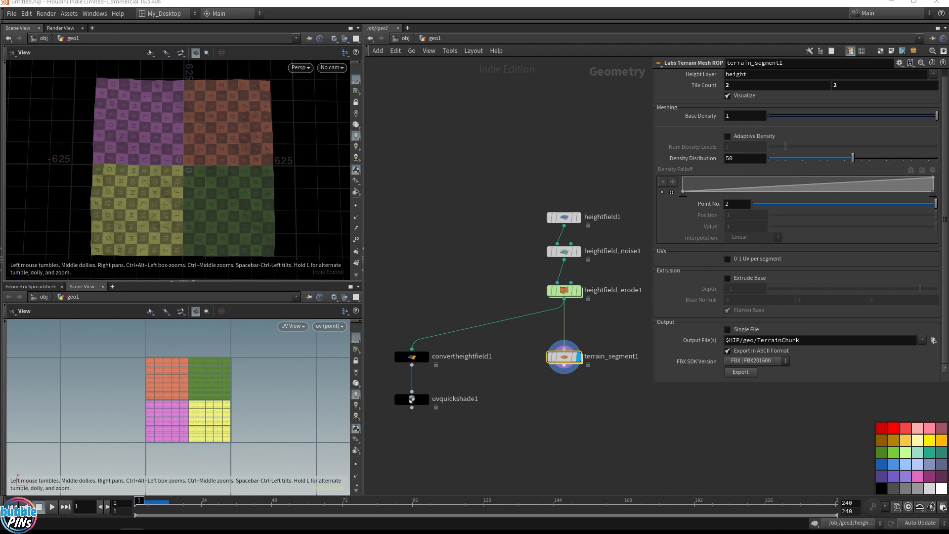
Step: Install the digital asset library "Reorder UDIM tiles for Painter.hdalc" into the current HIP file only
{"action": "left_click", "coordinate": [70, 15]}
{"action": "left_click", "coordinate": [91, 97]}
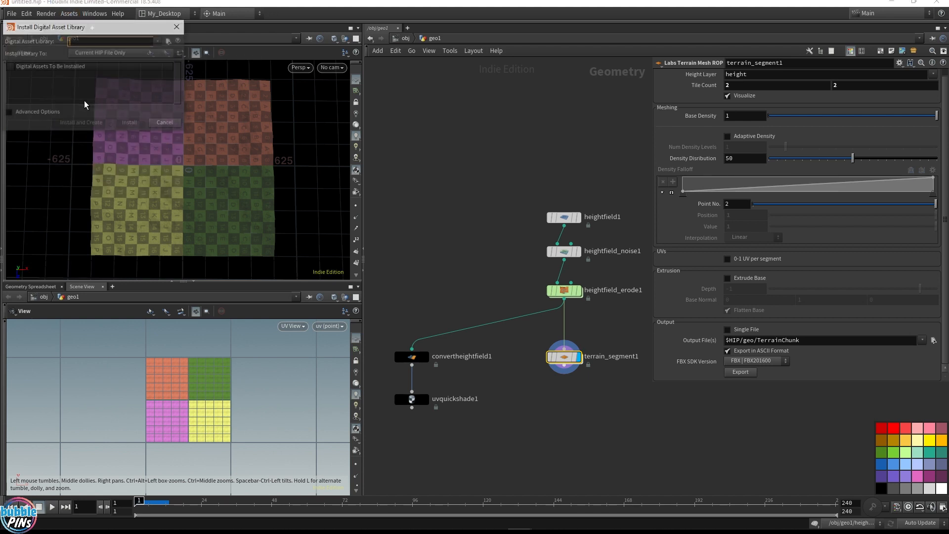
{"action": "left_click", "coordinate": [457, 162]}
{"action": "key", "text": "Return"}
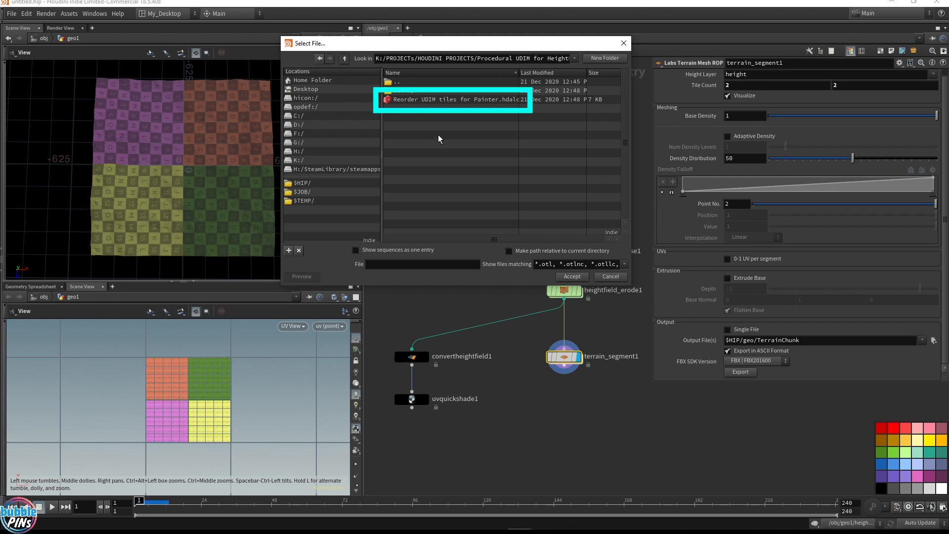
{"action": "left_click", "coordinate": [451, 102]}
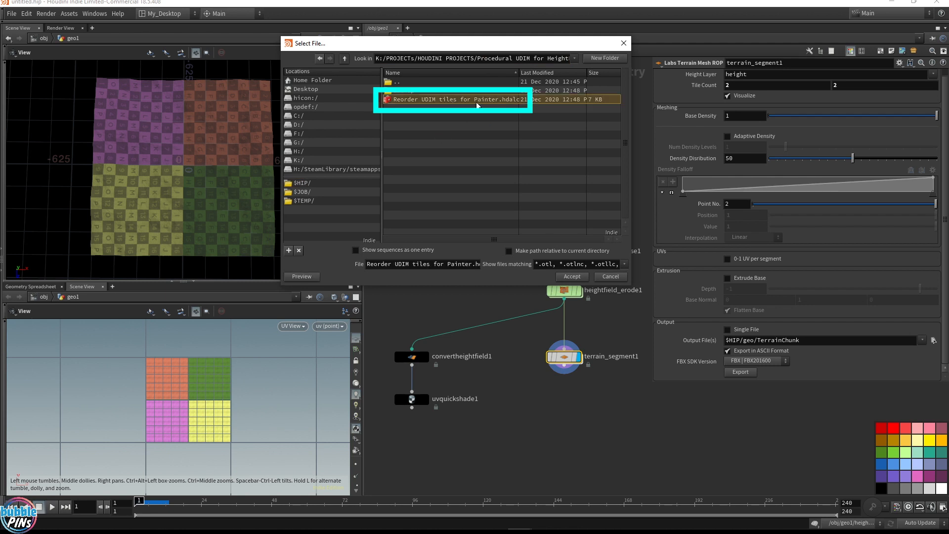
{"action": "double_click", "coordinate": [451, 101]}
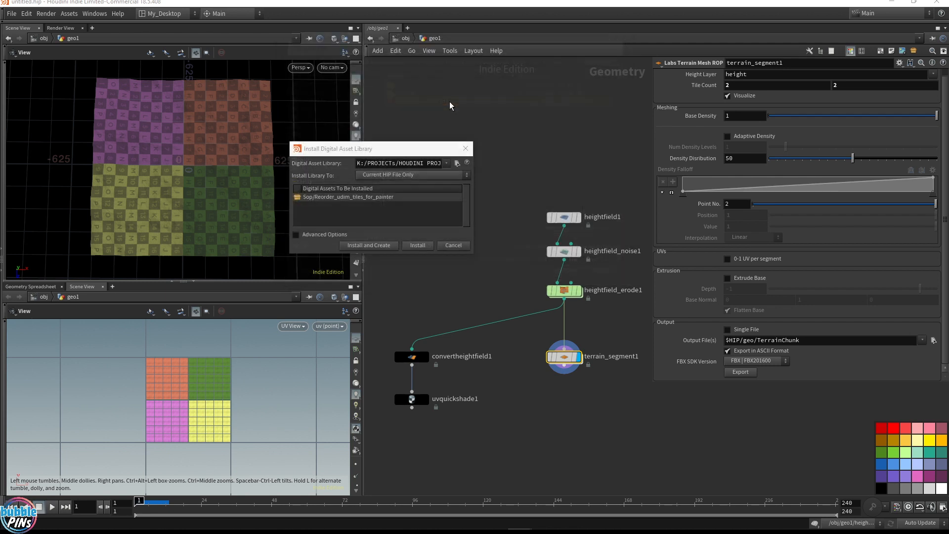
{"action": "left_click", "coordinate": [412, 249]}
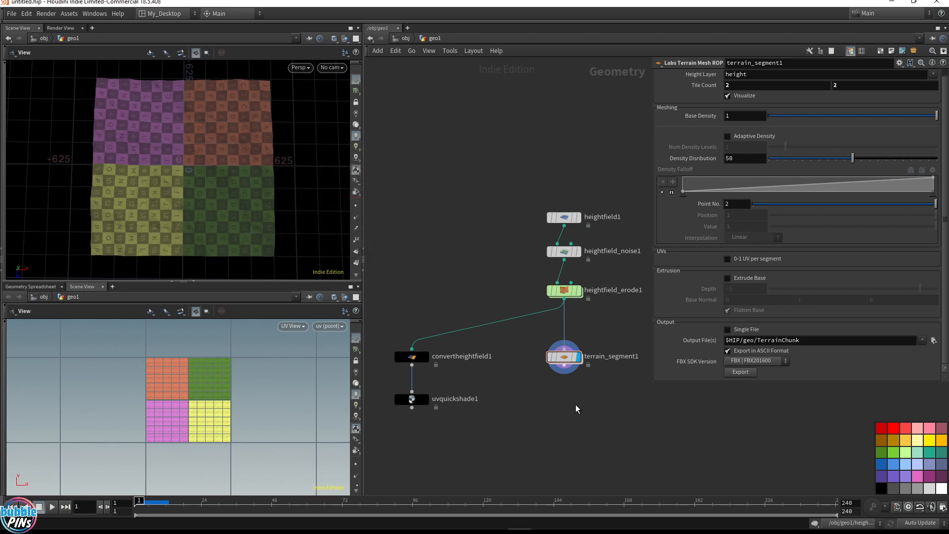
Step: Add a Reorder udim tiles for painter node below terrain_segment1 and wire the terrain segment's output into it
{"action": "key", "text": "Tab"}
{"action": "type", "text": "reord"}
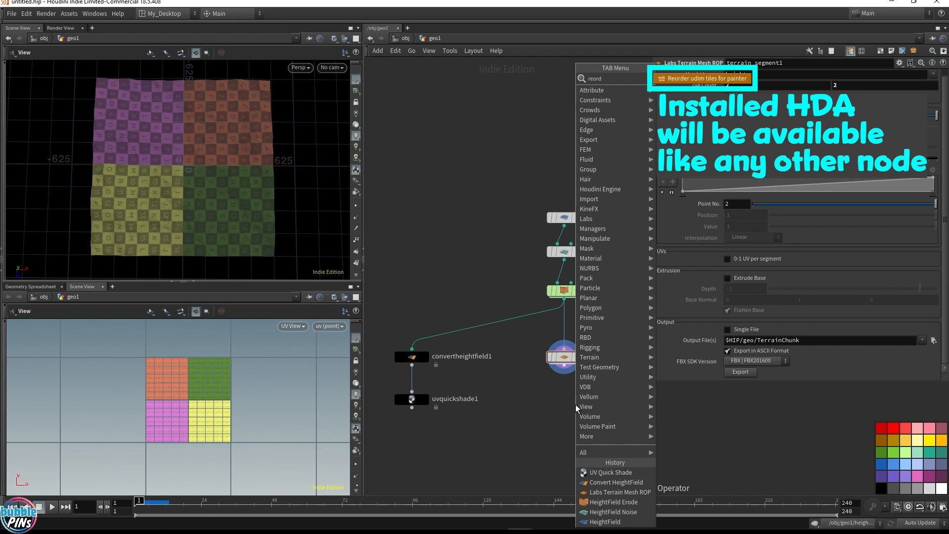
{"action": "key", "text": "Return"}
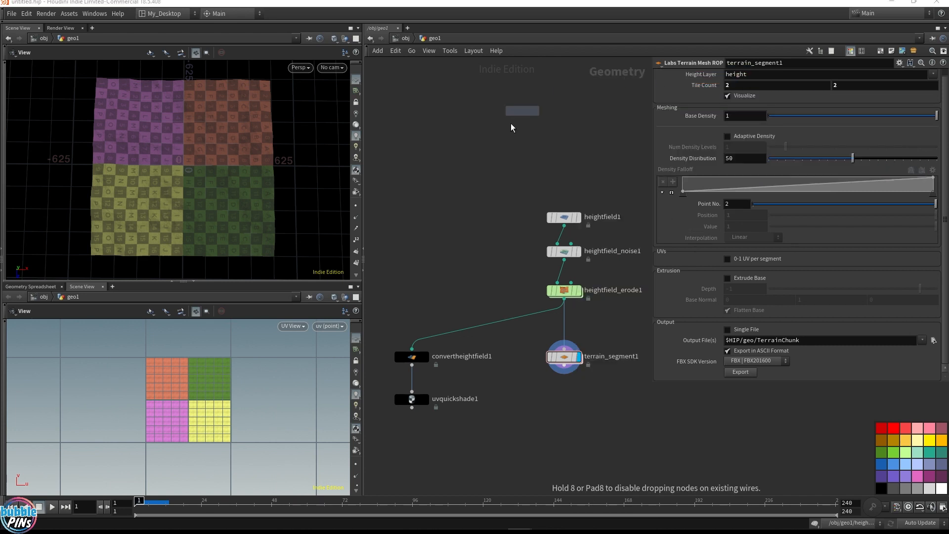
{"action": "left_click", "coordinate": [561, 401]}
{"action": "left_click_drag", "start_coordinate": [561, 401], "coordinate": [564, 419]}
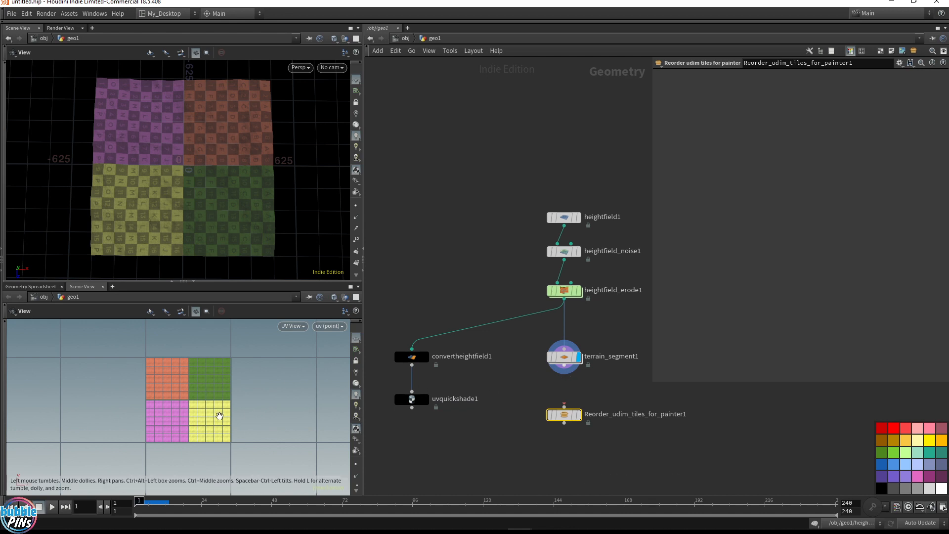
{"action": "left_click_drag", "start_coordinate": [564, 366], "coordinate": [567, 410]}
{"action": "mouse_move", "coordinate": [580, 419]}
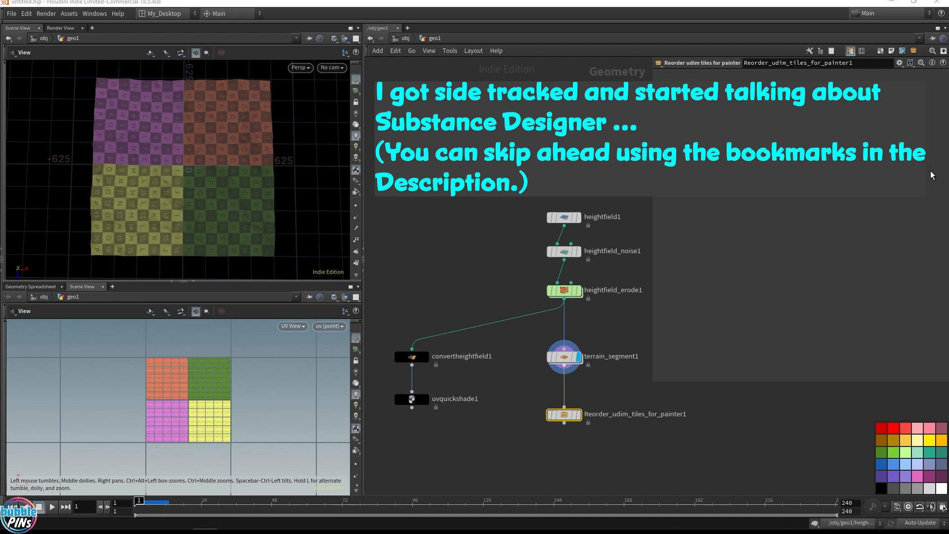
Step: Display the result of the Reorder udim tiles for painter node
{"action": "scroll", "coordinate": [567, 245], "scroll_direction": "up", "scroll_amount": 5}
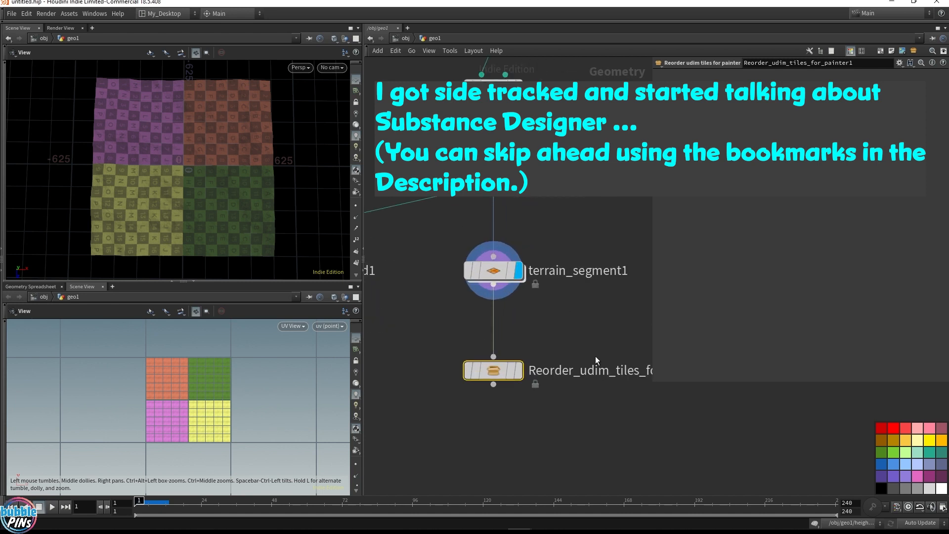
{"action": "left_click", "coordinate": [528, 330]}
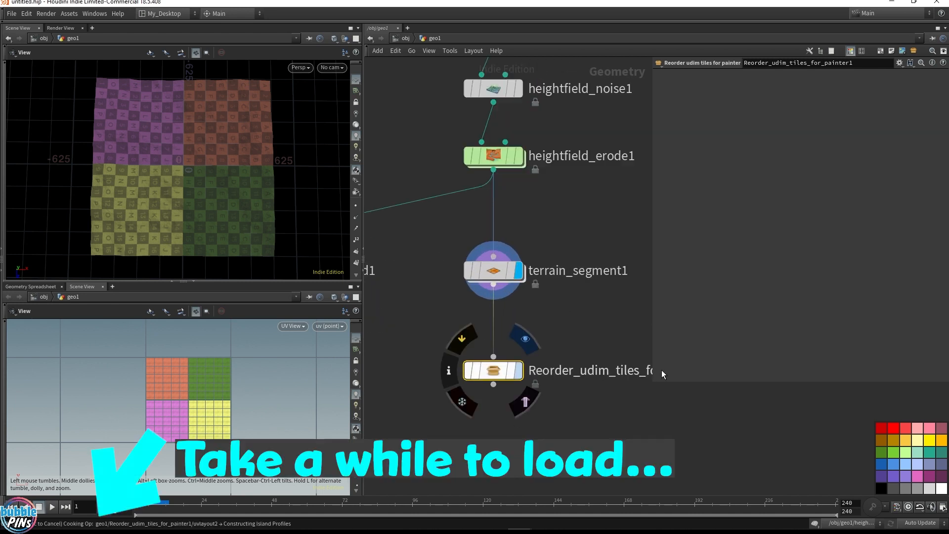
{"action": "right_click", "coordinate": [498, 370]}
{"action": "key", "text": "Escape"}
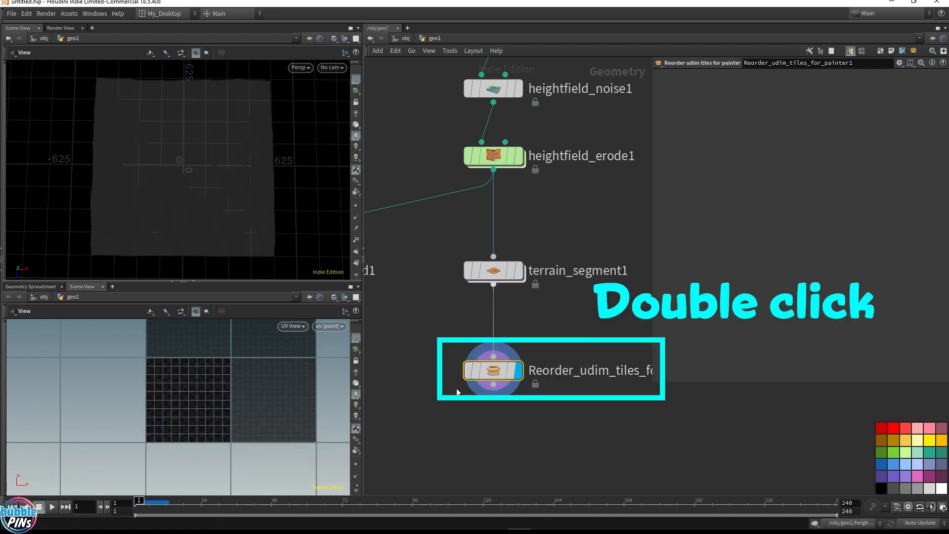
Step: Open the internal network of the Reorder udim tiles asset and examine its partition2 node
{"action": "double_click", "coordinate": [485, 368]}
{"action": "middle_click_drag", "start_coordinate": [593, 297], "coordinate": [398, 282]}
{"action": "middle_click_drag", "start_coordinate": [466, 285], "coordinate": [496, 338]}
{"action": "scroll", "coordinate": [573, 224], "scroll_direction": "up", "scroll_amount": 6}
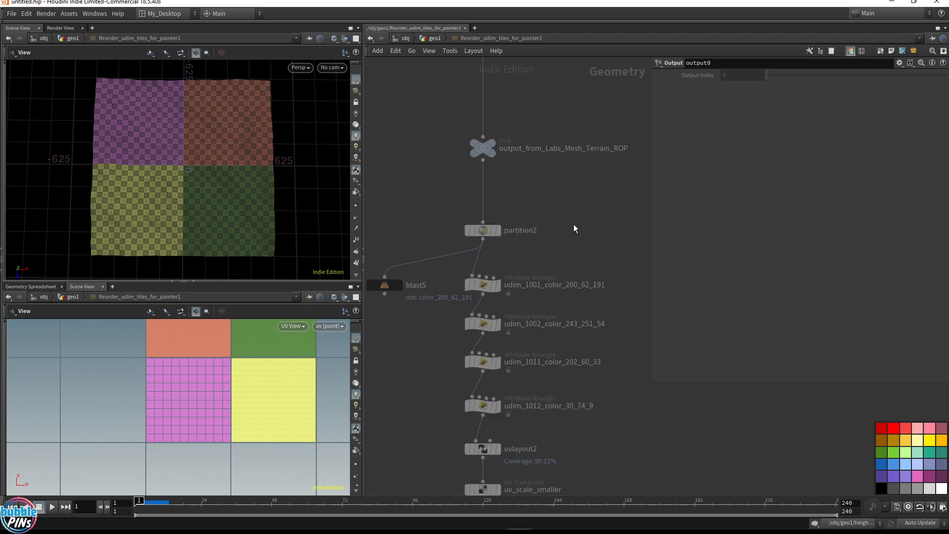
{"action": "middle_click_drag", "start_coordinate": [541, 281], "coordinate": [607, 239]}
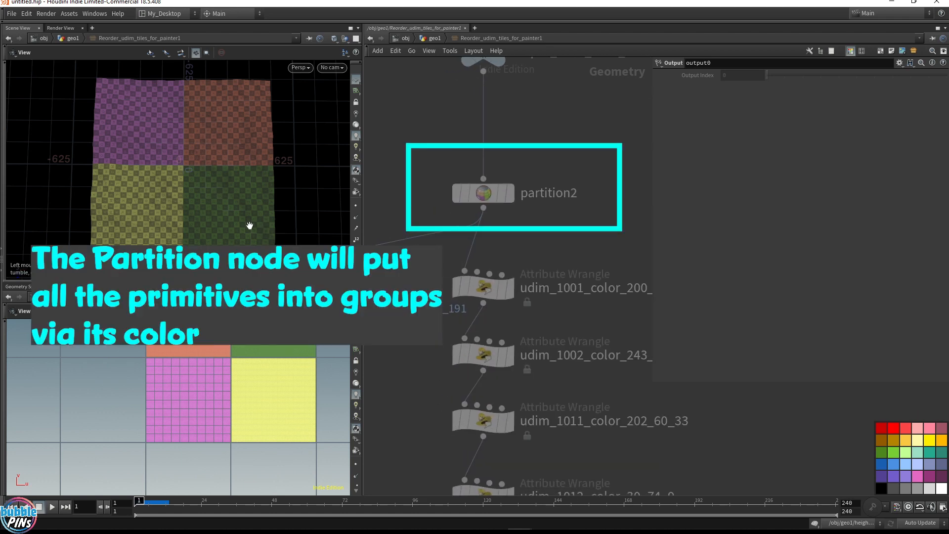
{"action": "mouse_move", "coordinate": [508, 198]}
Step: Inspect the settings of the UDIM attribute wrangles, the UV Layout node and the uv_scale_smaller node
{"action": "left_click", "coordinate": [483, 289]}
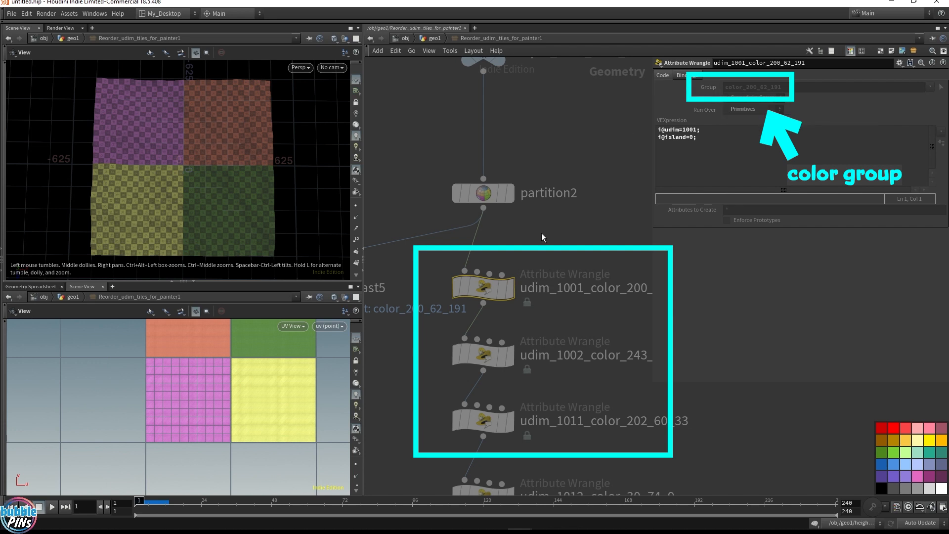
{"action": "left_click_drag", "start_coordinate": [576, 224], "coordinate": [469, 504]}
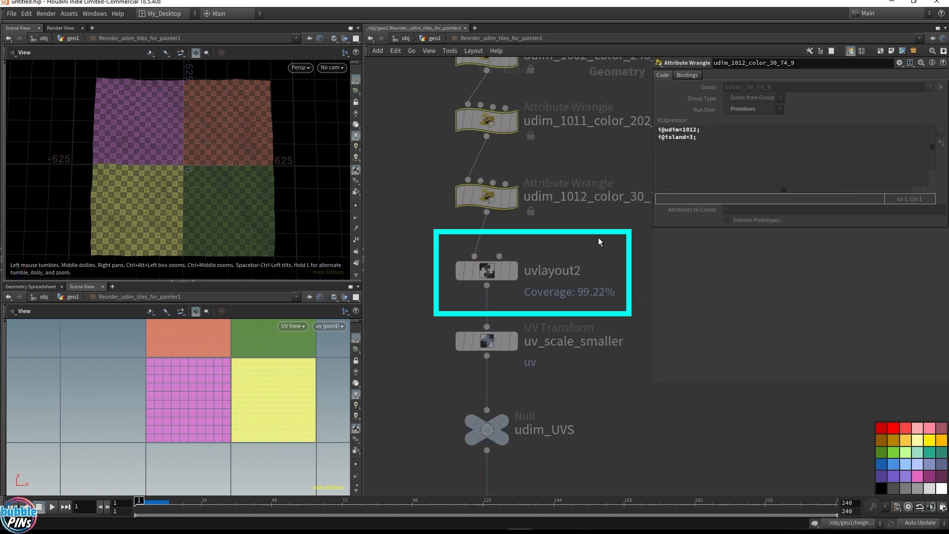
{"action": "left_click", "coordinate": [489, 270]}
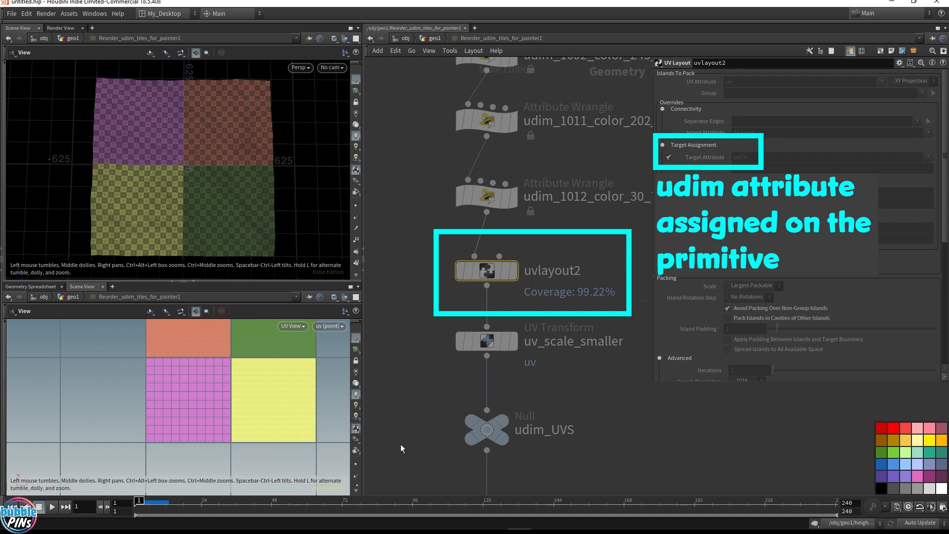
{"action": "left_click_drag", "start_coordinate": [615, 381], "coordinate": [435, 317]}
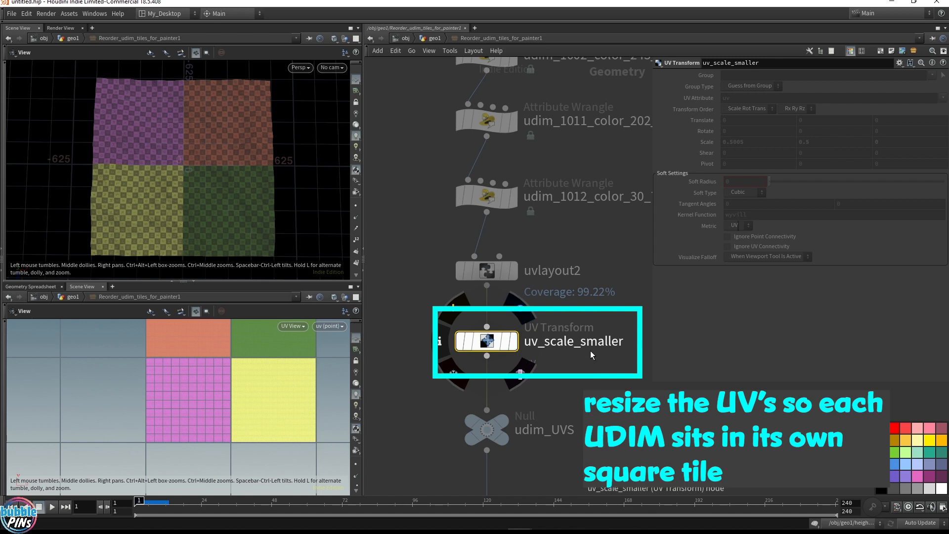
Step: Return to the geo1 network, then display and select the Labs Terrain Mesh ROP node
{"action": "left_click", "coordinate": [437, 38]}
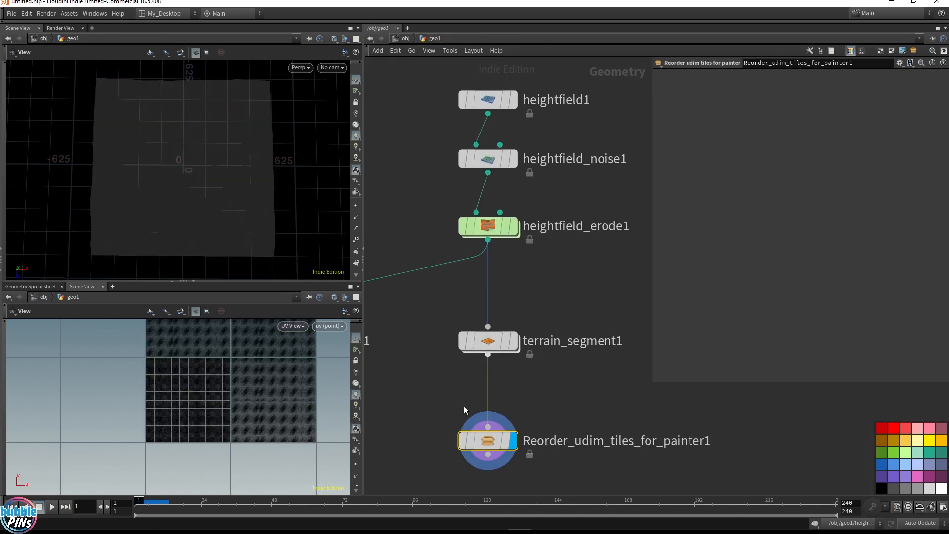
{"action": "left_click", "coordinate": [513, 341]}
{"action": "left_click", "coordinate": [489, 341]}
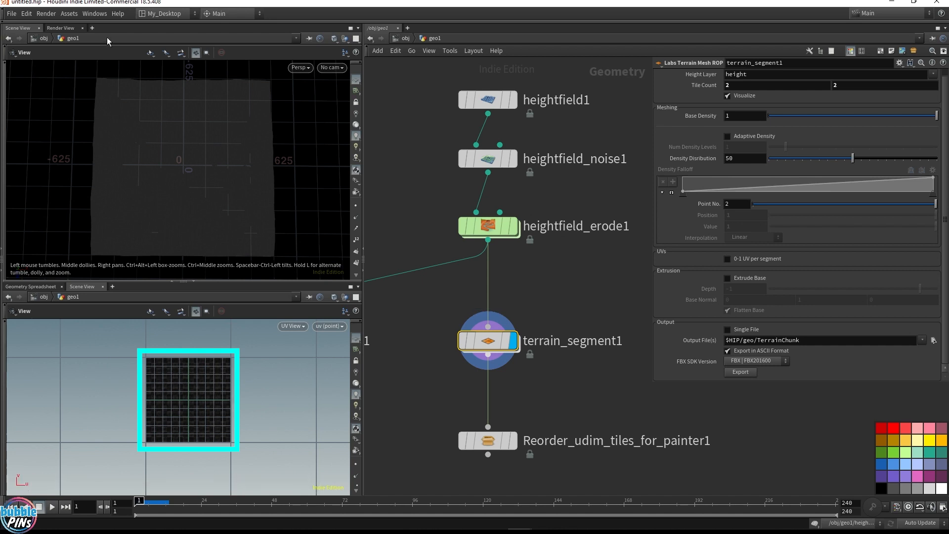
Step: Close the UV Scene View beside the geometry spreadsheet and save the scene as live streaming.hiplc
{"action": "left_click", "coordinate": [92, 27]}
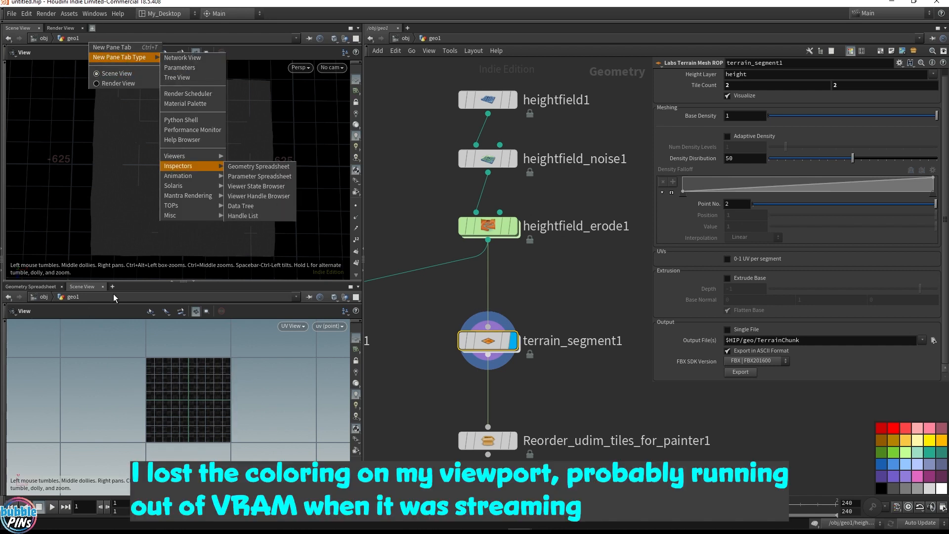
{"action": "left_click", "coordinate": [112, 286]}
{"action": "left_click", "coordinate": [112, 286]}
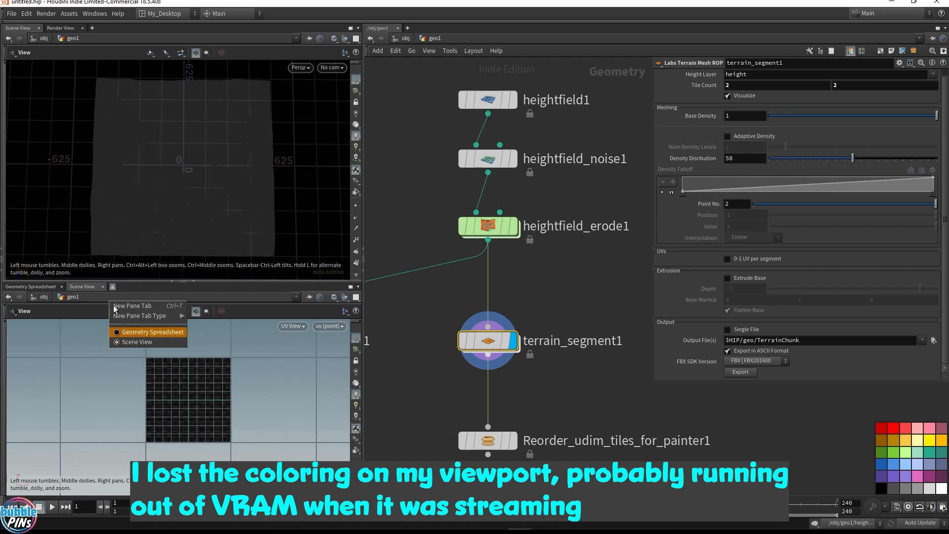
{"action": "mouse_move", "coordinate": [141, 315]}
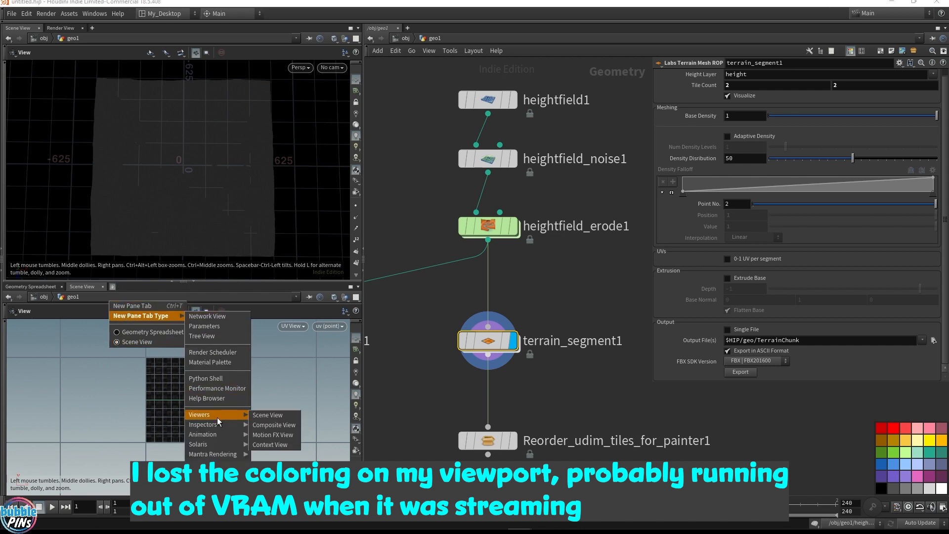
{"action": "left_click", "coordinate": [99, 289]}
{"action": "left_click", "coordinate": [102, 290]}
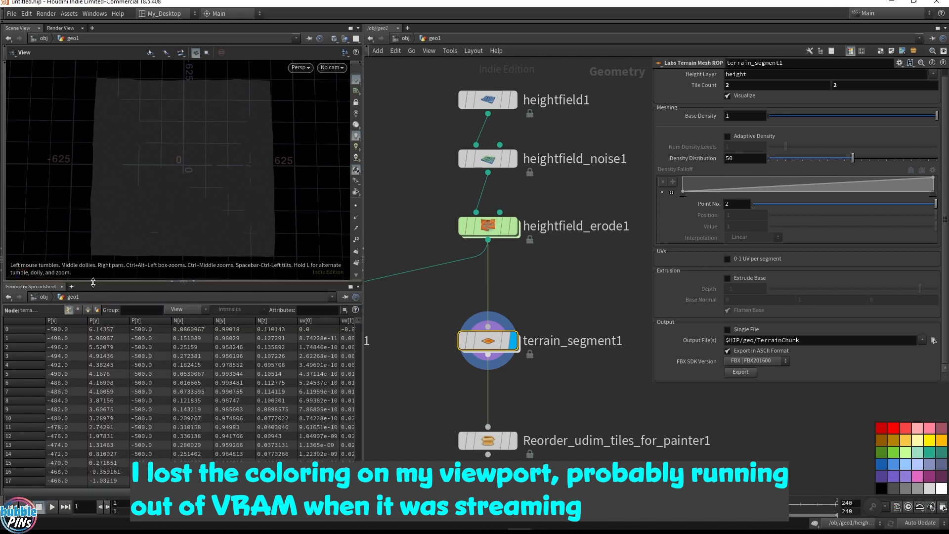
{"action": "key", "text": "ctrl+s"}
{"action": "key", "text": "Return"}
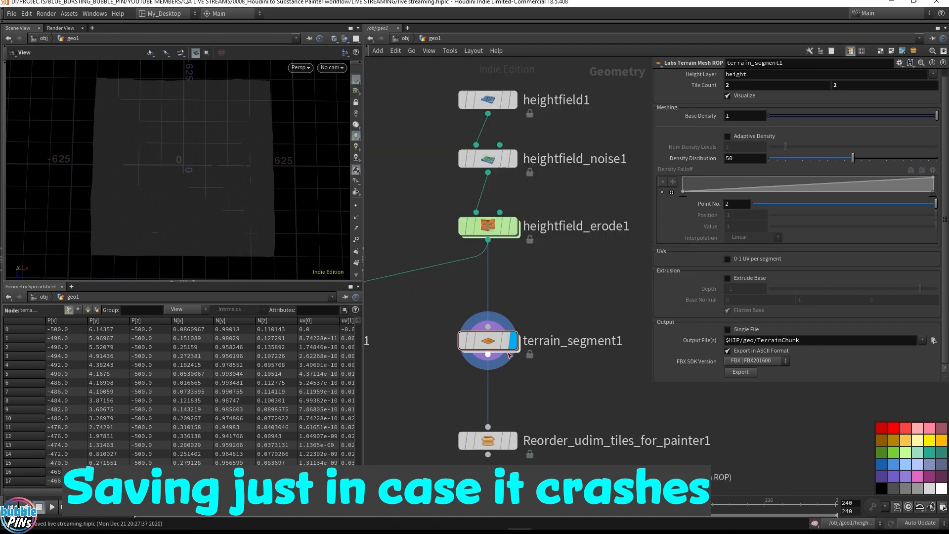
Step: Open a new Scene View alongside the geometry spreadsheet
{"action": "left_click", "coordinate": [73, 286]}
{"action": "mouse_move", "coordinate": [168, 414]}
{"action": "left_click", "coordinate": [239, 415]}
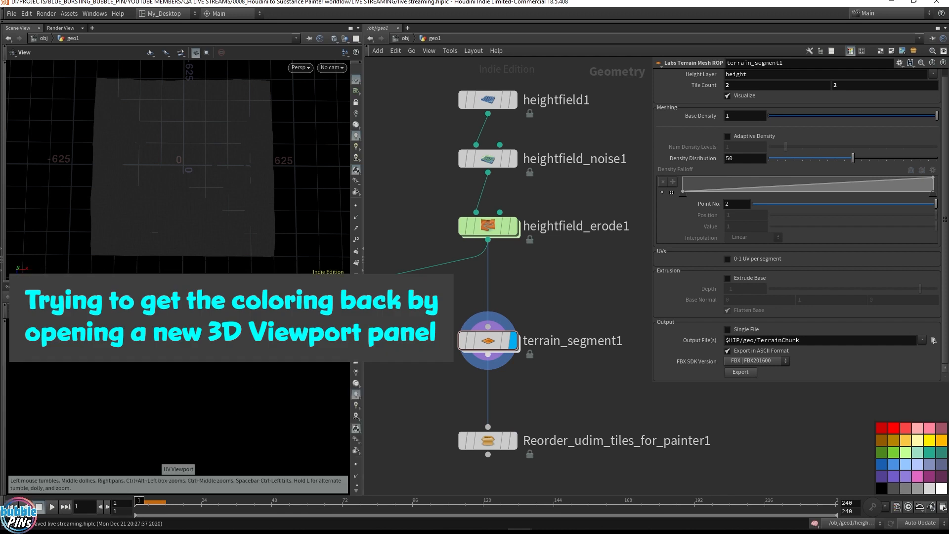
Step: Replace the perspective Scene View beside the Render View with a newly opened Scene View
{"action": "left_click_drag", "start_coordinate": [210, 210], "coordinate": [231, 178]}
{"action": "left_click", "coordinate": [39, 28]}
{"action": "left_click", "coordinate": [51, 28]}
{"action": "mouse_move", "coordinate": [62, 58]}
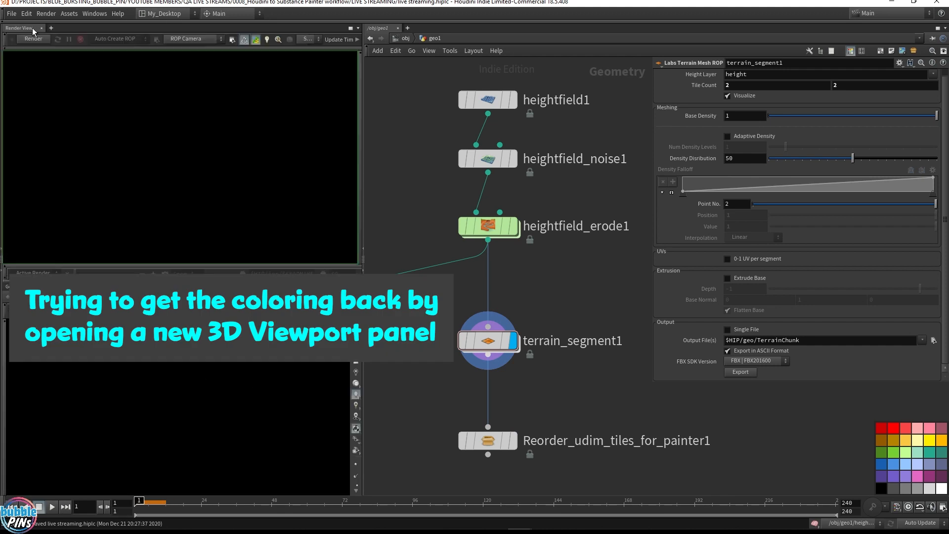
{"action": "mouse_move", "coordinate": [148, 155]}
{"action": "left_click", "coordinate": [206, 158]}
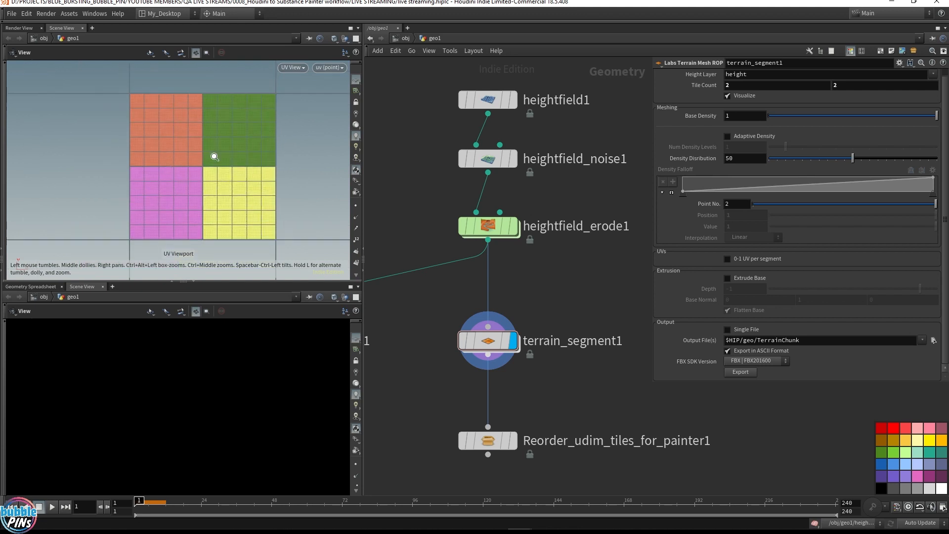
Step: Close the black Scene View beside the geometry spreadsheet and enlarge the new viewport's pane
{"action": "left_click", "coordinate": [103, 287]}
{"action": "left_click_drag", "start_coordinate": [222, 281], "coordinate": [212, 419]}
{"action": "key", "text": "space+f"}
{"action": "left_click_drag", "start_coordinate": [153, 230], "coordinate": [269, 203]}
{"action": "scroll", "coordinate": [241, 215], "scroll_direction": "up", "scroll_amount": 3}
Step: Show the terrain in the UV view and examine where its four colored tiles sit on the UV grid
{"action": "key", "text": "space+5"}
{"action": "scroll", "coordinate": [232, 228], "scroll_direction": "up", "scroll_amount": 3}
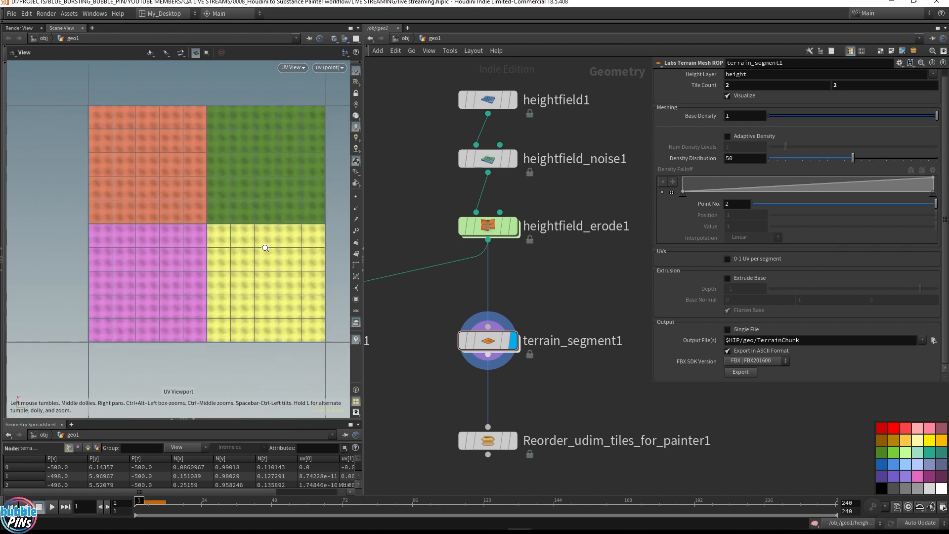
{"action": "scroll", "coordinate": [236, 265], "scroll_direction": "down", "scroll_amount": 6}
{"action": "mouse_move", "coordinate": [282, 271]}
{"action": "right_mouse_down"}
{"action": "mouse_move", "coordinate": [150, 298]}
{"action": "mouse_move", "coordinate": [150, 326]}
{"action": "right_mouse_up"}
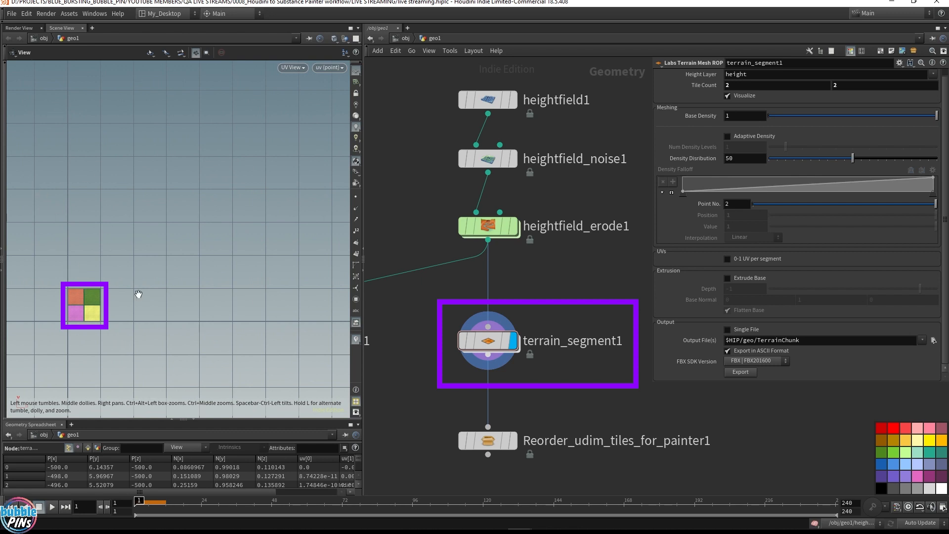
Step: Display the Reorder_udim_tiles_for_painter1 node and attach a ROP FBX Output node below it
{"action": "left_click_drag", "start_coordinate": [414, 316], "coordinate": [641, 382]}
{"action": "left_click", "coordinate": [513, 440]}
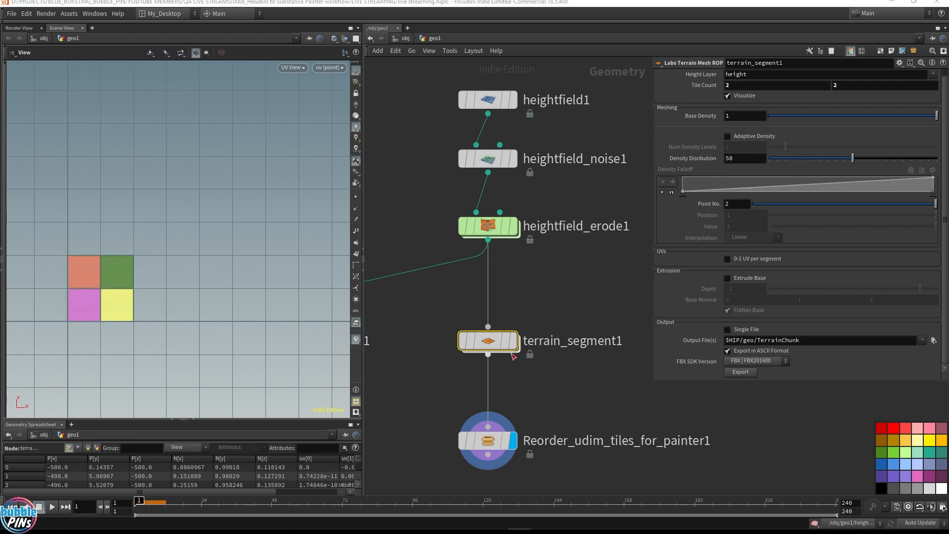
{"action": "middle_click_drag", "start_coordinate": [602, 390], "coordinate": [588, 228]}
{"action": "left_click", "coordinate": [475, 293]}
{"action": "left_click", "coordinate": [482, 355]}
{"action": "type", "text": "fbx rop"}
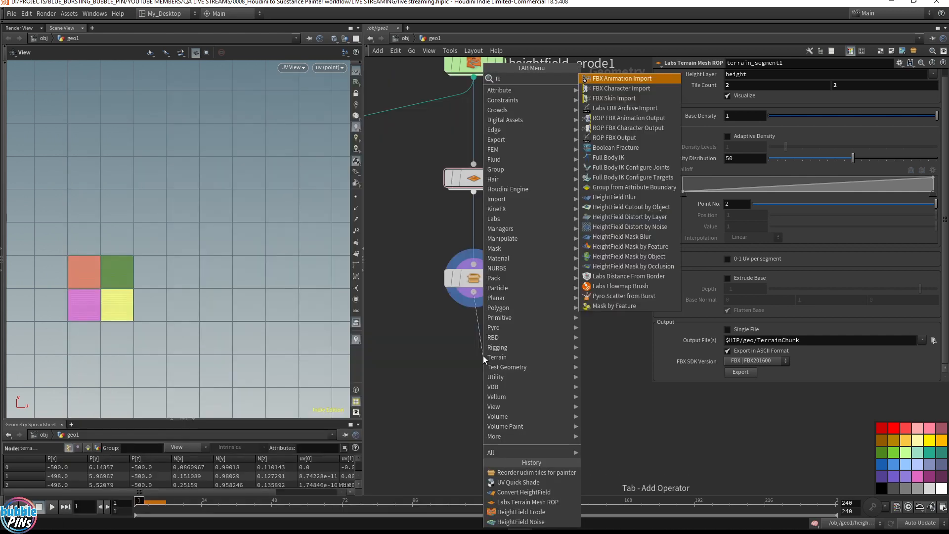
{"action": "key", "text": "Down"}
{"action": "key", "text": "Down"}
{"action": "key", "text": "Return"}
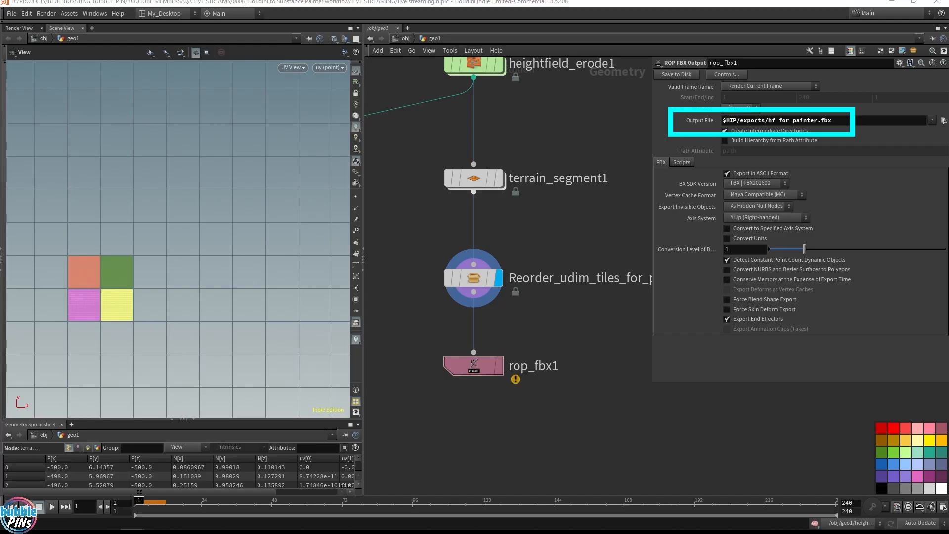
Step: Locate the exported hf for painter.fbx in the LIVE STREAMING exports folder in File Explorer
{"action": "left_click", "coordinate": [132, 530]}
{"action": "left_click_drag", "start_coordinate": [482, 95], "coordinate": [648, 96]}
{"action": "left_click", "coordinate": [819, 475]}
{"action": "double_click", "coordinate": [532, 168]}
{"action": "left_click", "coordinate": [534, 166]}
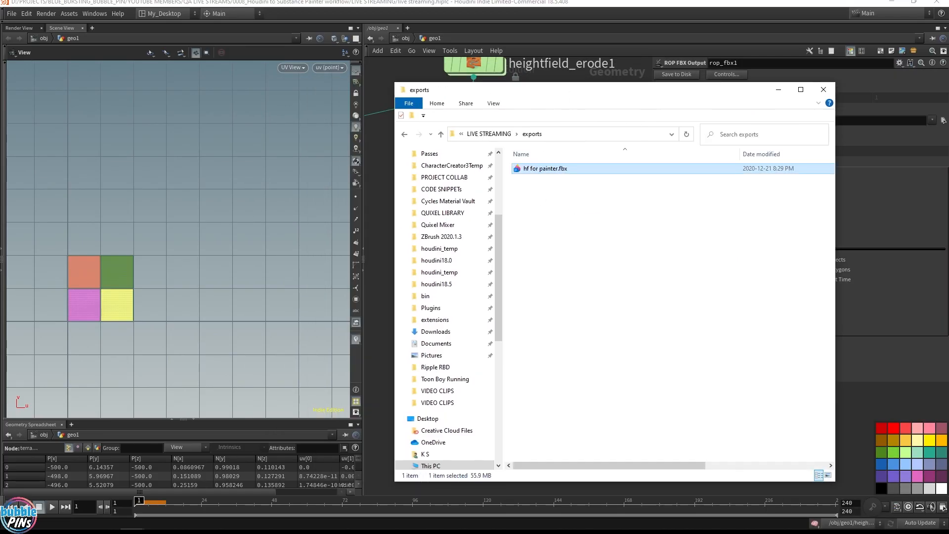
Step: Switch to Substance Painter and maximize its window
{"action": "left_click", "coordinate": [666, 530]}
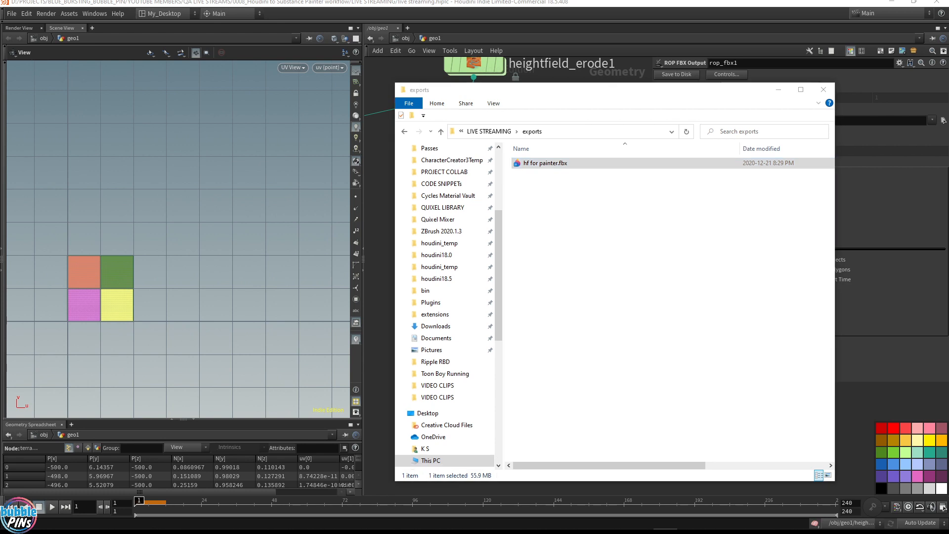
{"action": "left_click_drag", "start_coordinate": [423, 125], "coordinate": [441, 116]}
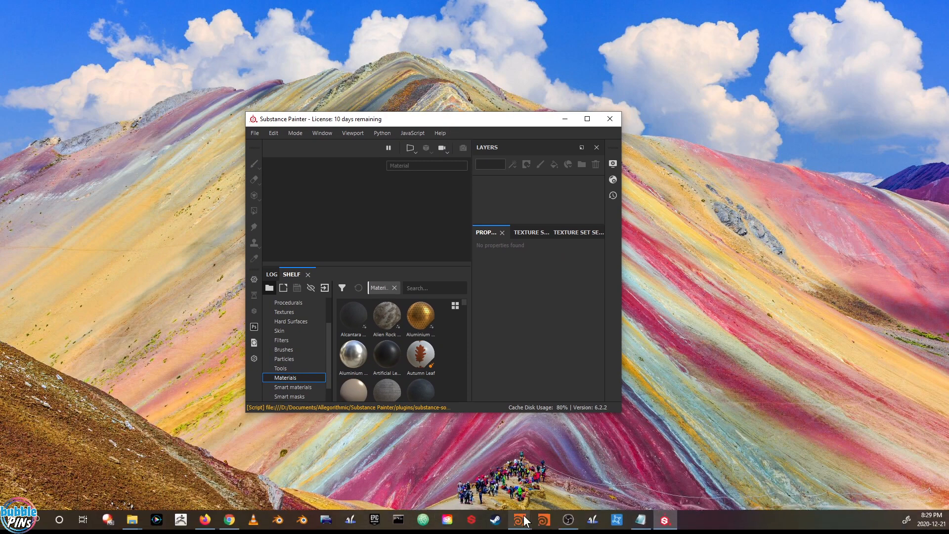
{"action": "mouse_move", "coordinate": [519, 518]}
{"action": "mouse_move", "coordinate": [579, 469]}
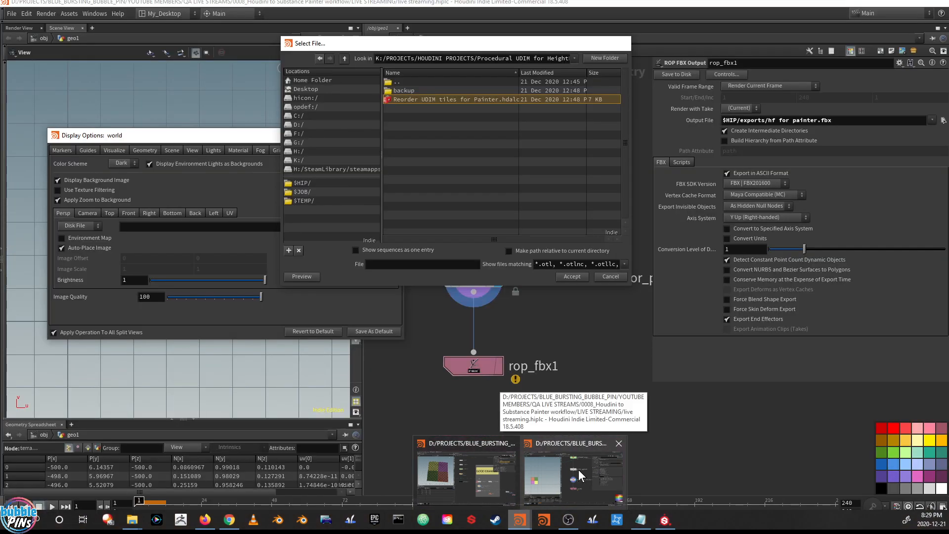
{"action": "left_click", "coordinate": [579, 469]}
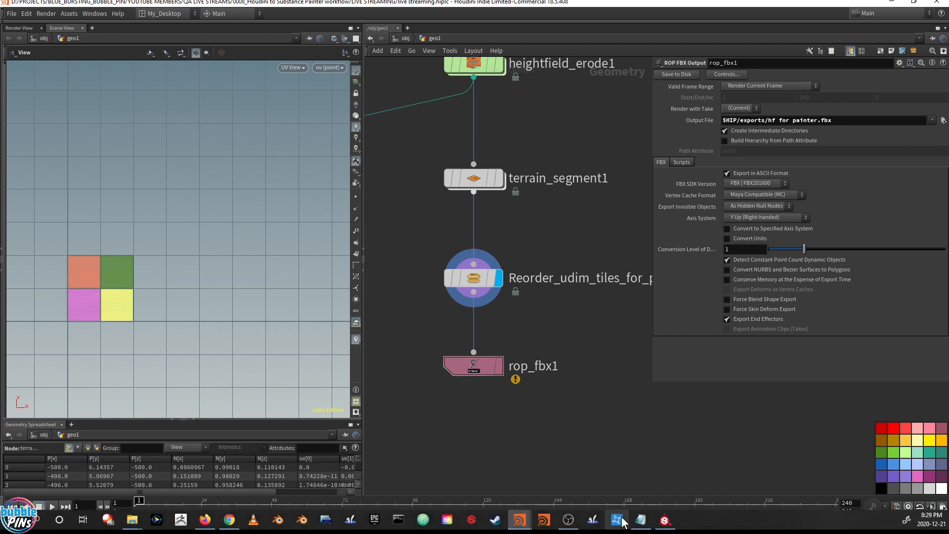
{"action": "left_click", "coordinate": [664, 519]}
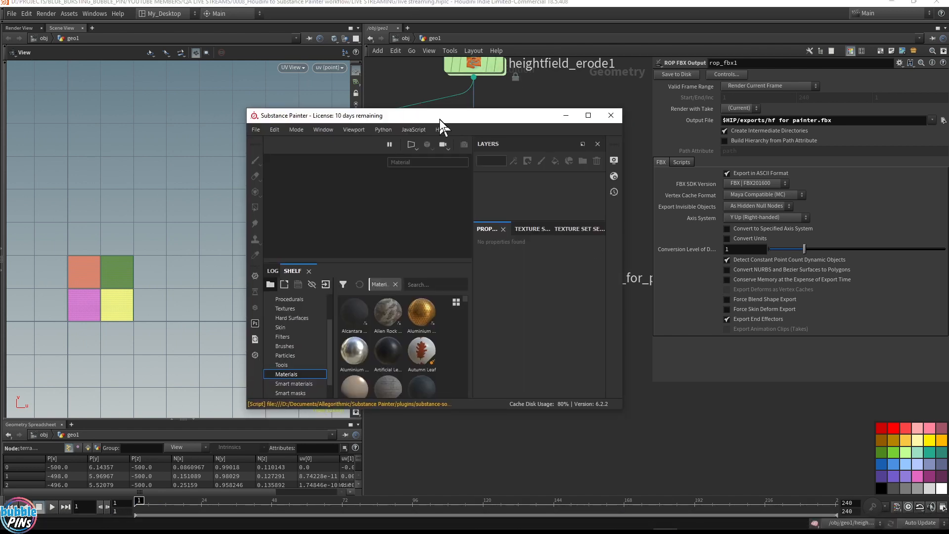
{"action": "double_click", "coordinate": [440, 120]}
{"action": "left_click", "coordinate": [10, 14]}
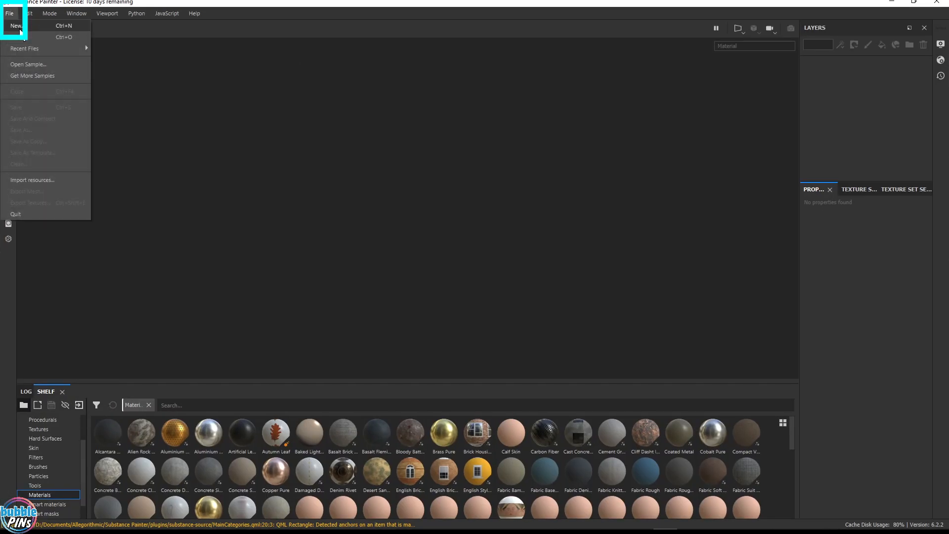
{"action": "left_click", "coordinate": [15, 26]}
{"action": "left_click", "coordinate": [570, 129]}
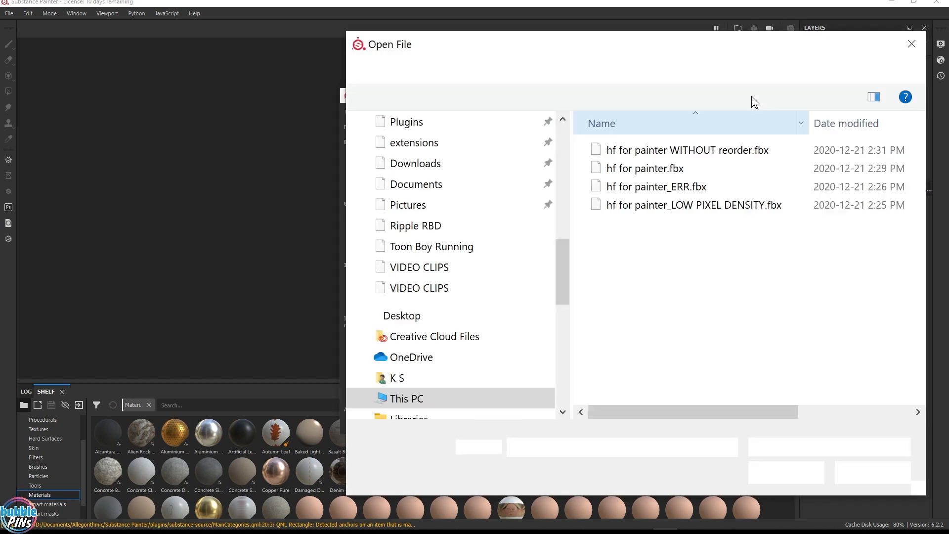
{"action": "left_click", "coordinate": [911, 44]}
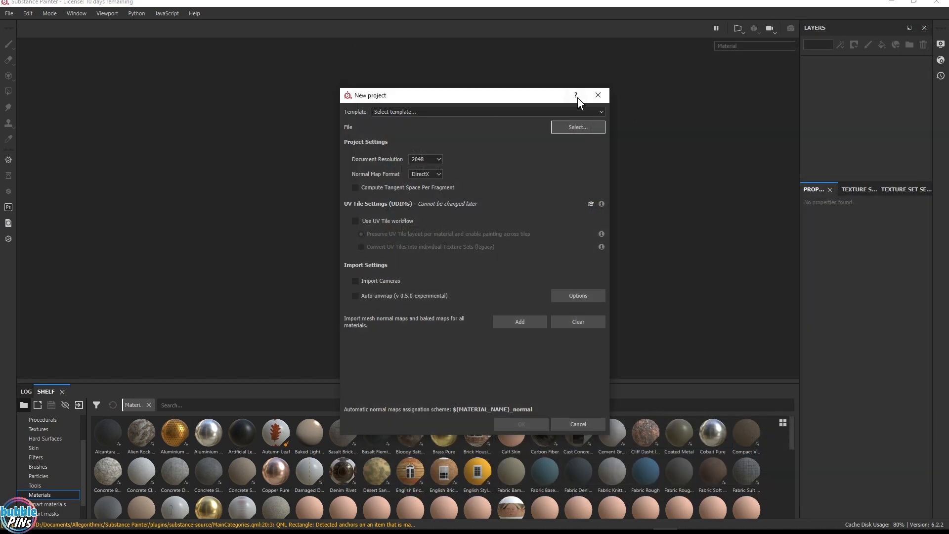
{"action": "left_click", "coordinate": [600, 95]}
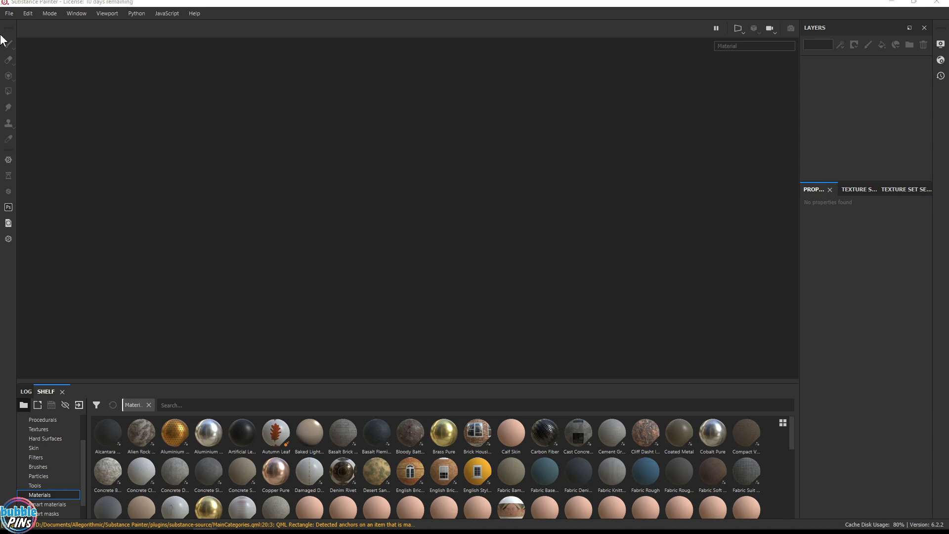
Step: Start a new project and open the file selection for its mesh
{"action": "left_click", "coordinate": [9, 13]}
{"action": "left_click", "coordinate": [13, 29]}
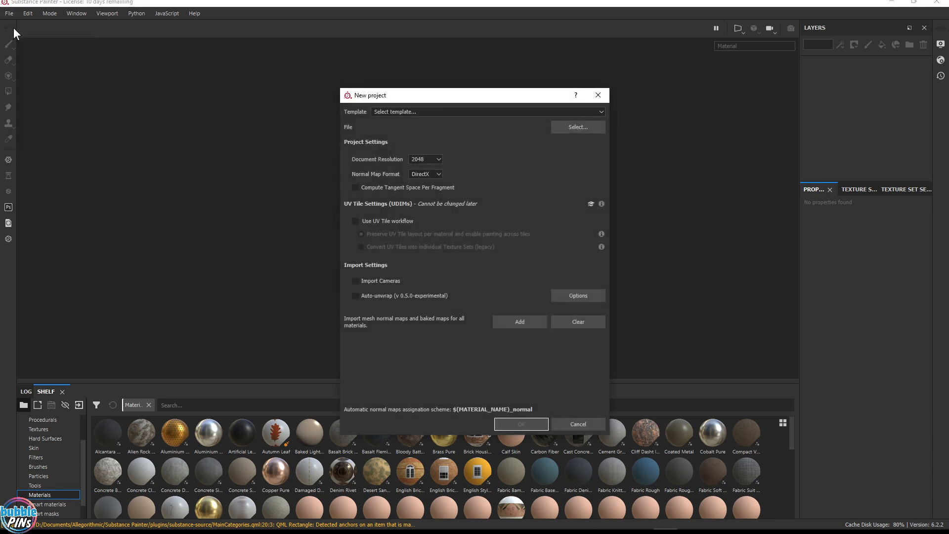
{"action": "left_click", "coordinate": [571, 130]}
Step: Try to go to the mesh's folder by entering the Houdini $HIP/exports path in the file dialog
{"action": "left_click", "coordinate": [675, 70]}
{"action": "type", "text": "$HIP/exports/hf for painter.fbx"}
{"action": "key", "text": "ctrl+a"}
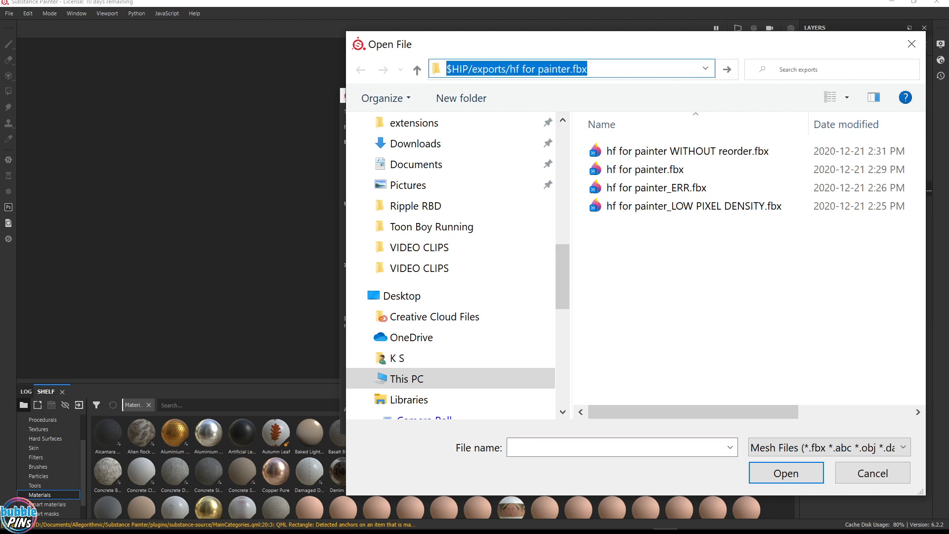
{"action": "left_click", "coordinate": [591, 70]}
{"action": "left_click_drag", "start_coordinate": [592, 70], "coordinate": [513, 72]}
{"action": "key", "text": "BackSpace"}
{"action": "key", "text": "Return"}
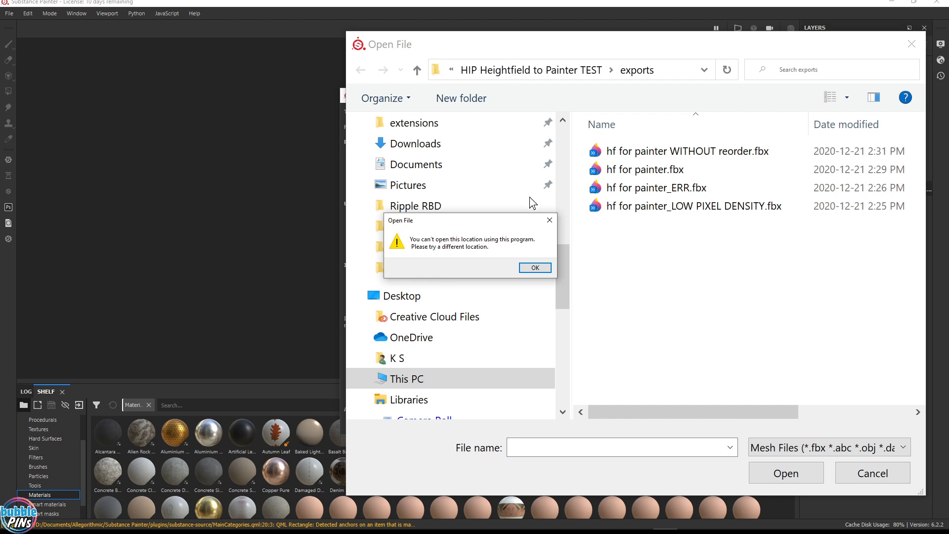
{"action": "left_click", "coordinate": [546, 268]}
Step: Copy the full path of the LIVE STREAMING exports folder from its File Explorer window
{"action": "mouse_move", "coordinate": [557, 532]}
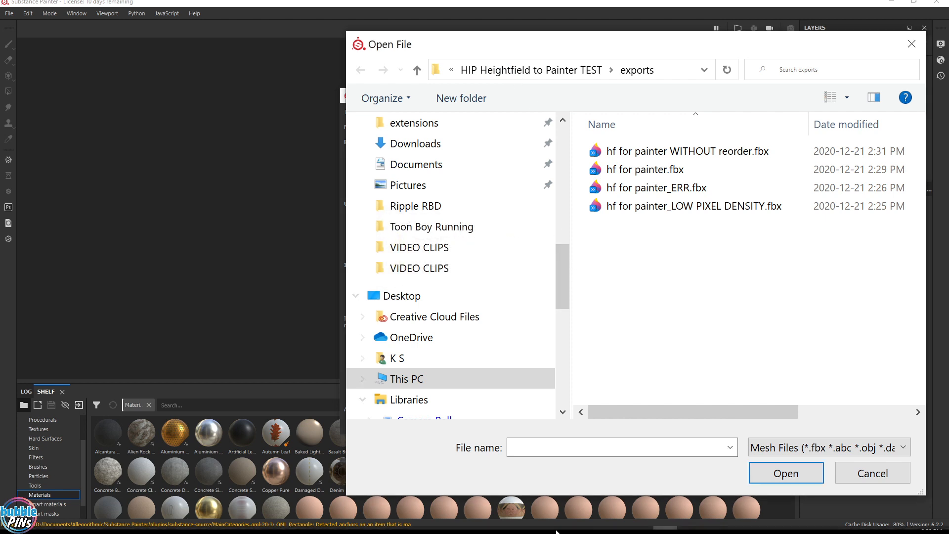
{"action": "left_click", "coordinate": [139, 521]}
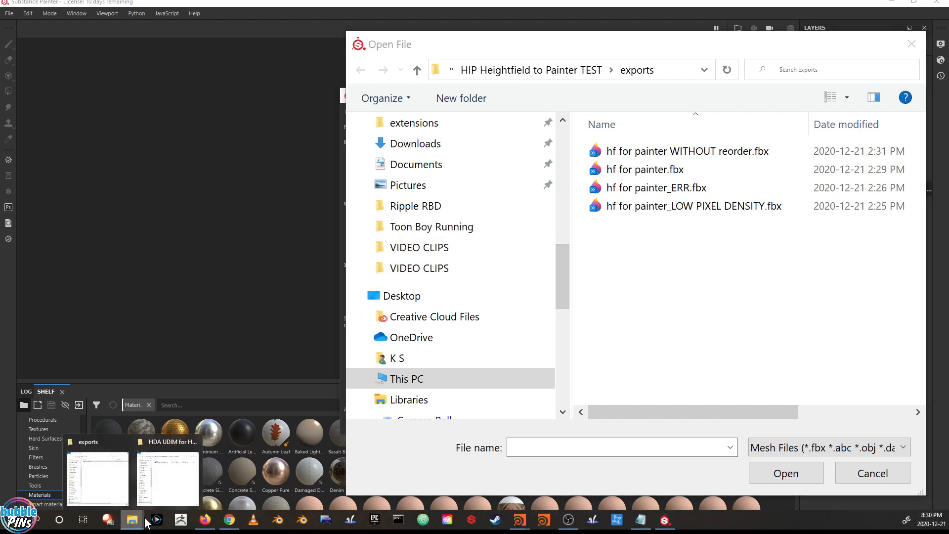
{"action": "left_click", "coordinate": [114, 488]}
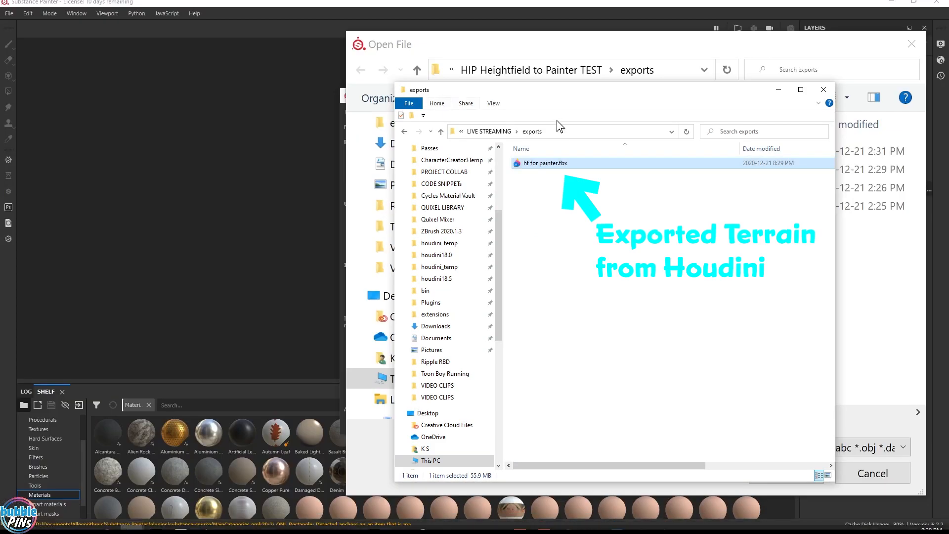
{"action": "left_click", "coordinate": [557, 130]}
{"action": "left_click_drag", "start_coordinate": [582, 99], "coordinate": [230, 132]}
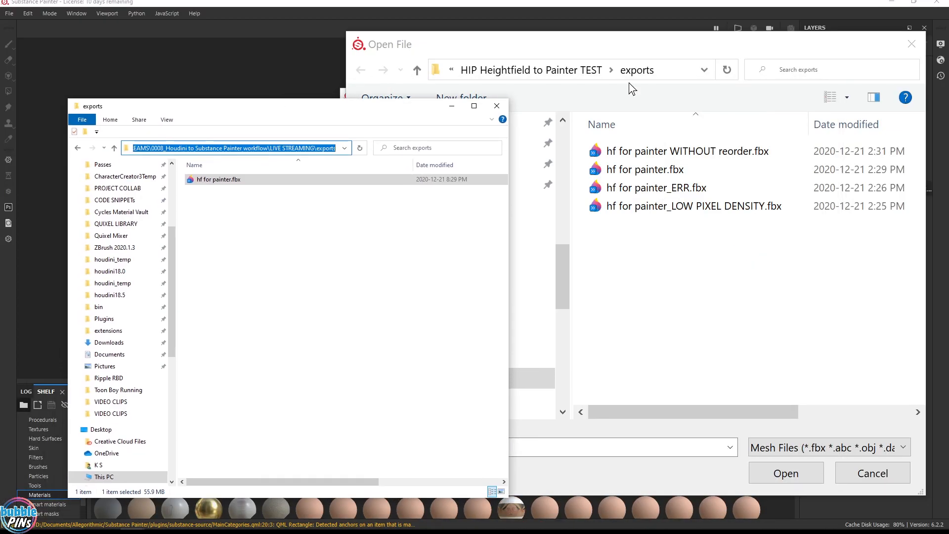
Step: Browse the file dialog to the copied LIVE STREAMING\exports path and load hf for painter.fbx as the project mesh
{"action": "left_click", "coordinate": [652, 77]}
{"action": "left_click", "coordinate": [669, 74]}
{"action": "type", "text": "Substance Painter workflow\\LIVE STREAMING\\exports"}
{"action": "key", "text": "Return"}
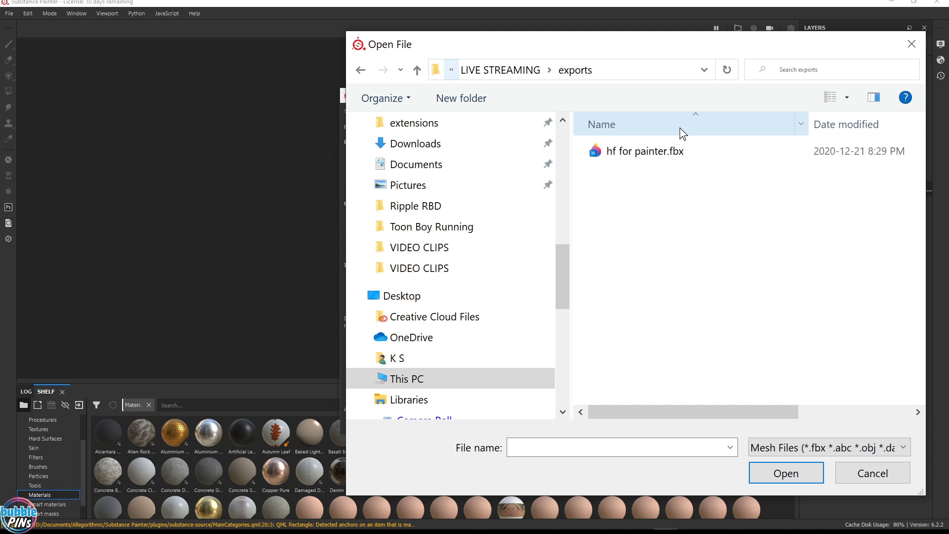
{"action": "left_click", "coordinate": [633, 154]}
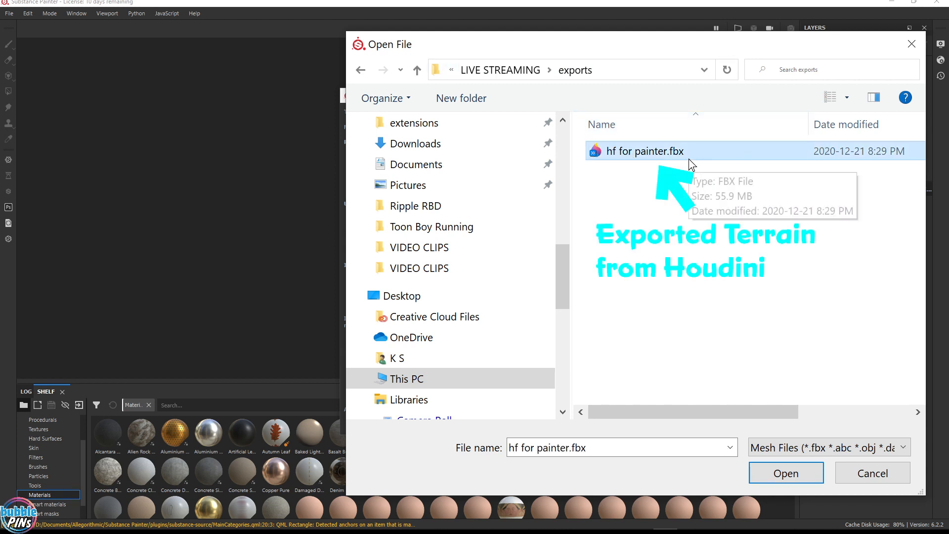
{"action": "left_click", "coordinate": [785, 473]}
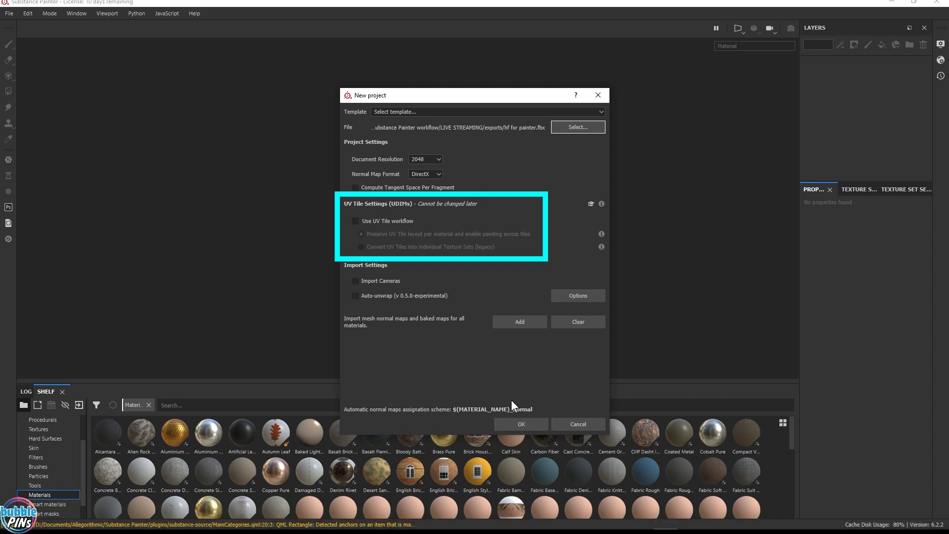
Step: Review the terrain's four UV tiles in Houdini, and return to the new project settings in Substance Painter
{"action": "mouse_move", "coordinate": [519, 519]}
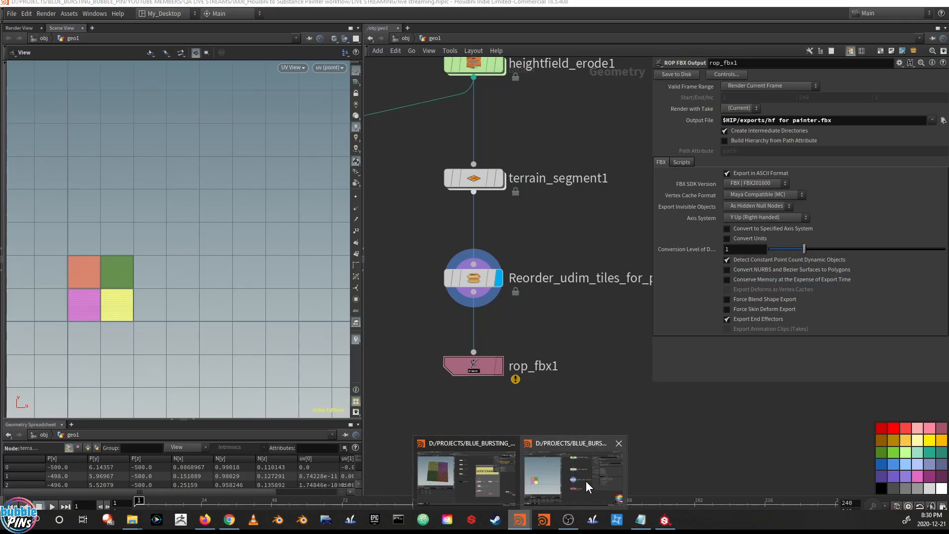
{"action": "left_click", "coordinate": [586, 481]}
{"action": "left_click_drag", "start_coordinate": [534, 349], "coordinate": [393, 444]}
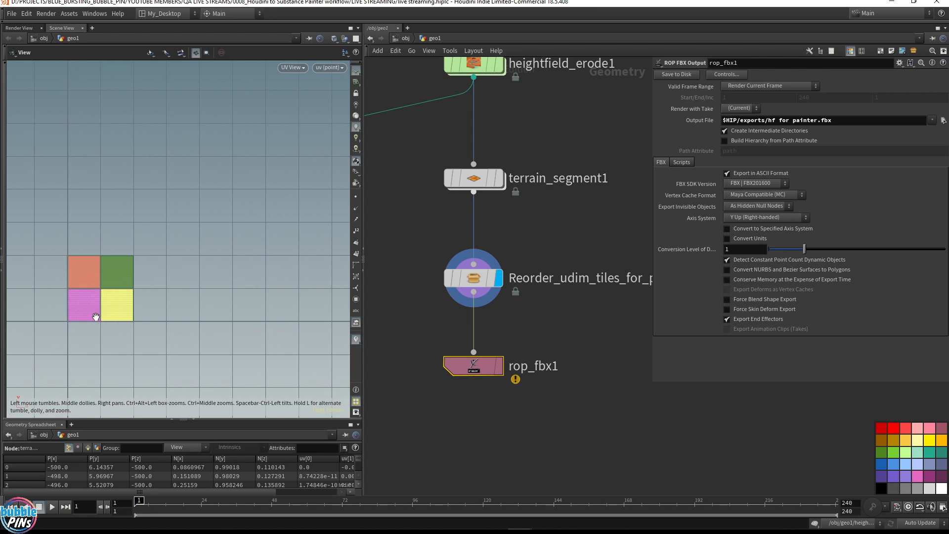
{"action": "mouse_move", "coordinate": [472, 530]}
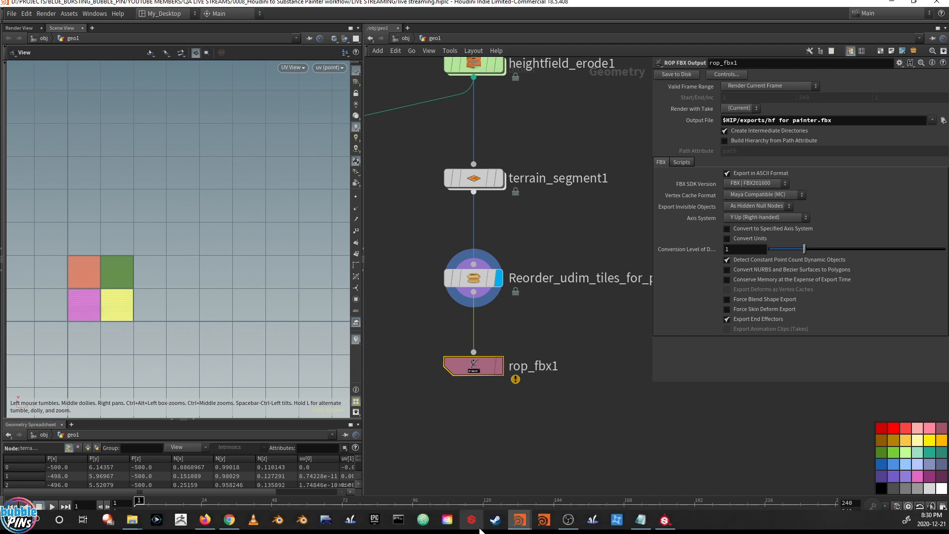
{"action": "left_click", "coordinate": [664, 526]}
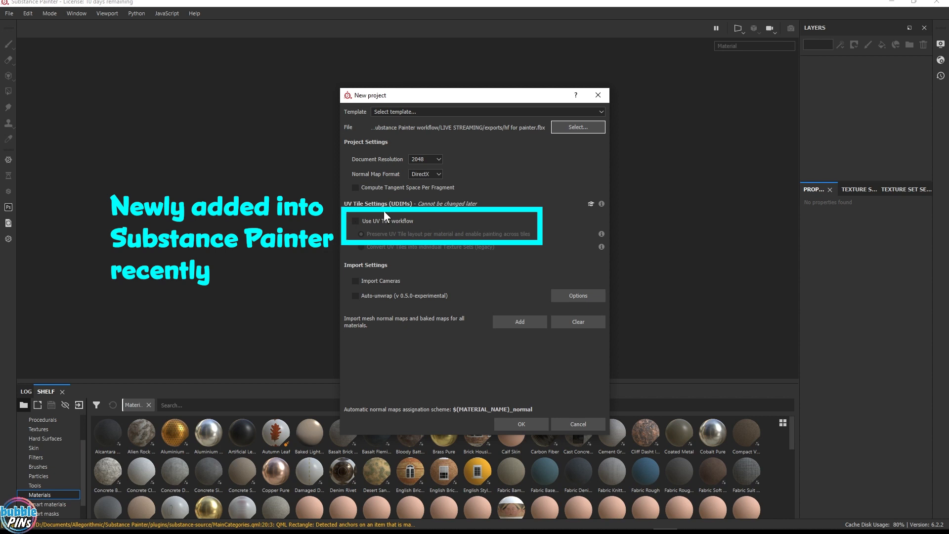
Step: Enable the UV Tile workflow with the tile layout preserved per material for painting across tiles, and create the project
{"action": "left_click", "coordinate": [355, 222]}
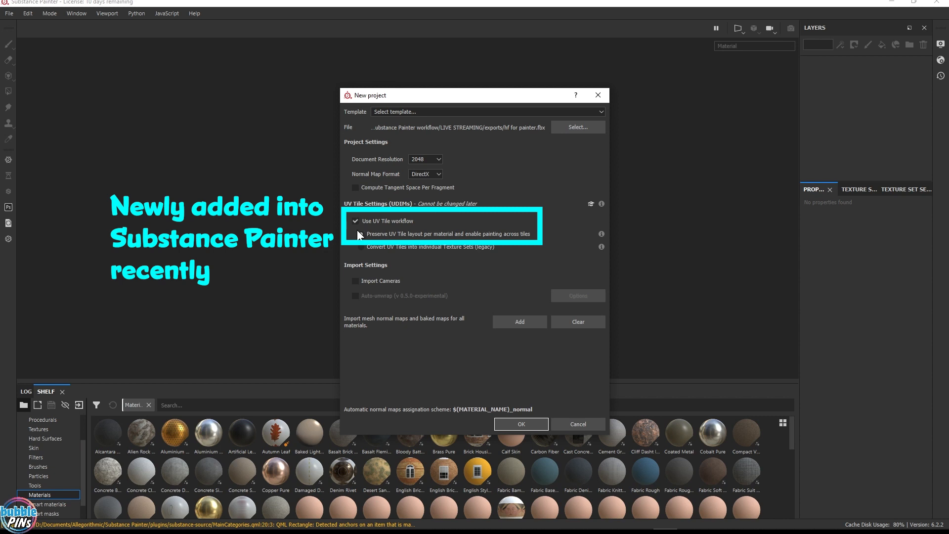
{"action": "left_click", "coordinate": [359, 233]}
{"action": "left_click", "coordinate": [521, 424]}
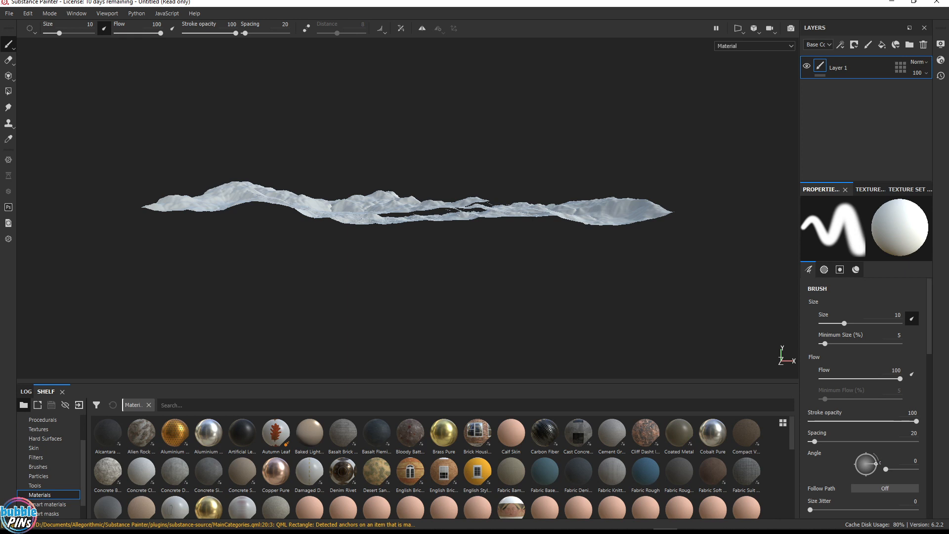
Step: Bring up the live chat window over the project, read the messages and minimize it
{"action": "key", "text": "alt+Tab"}
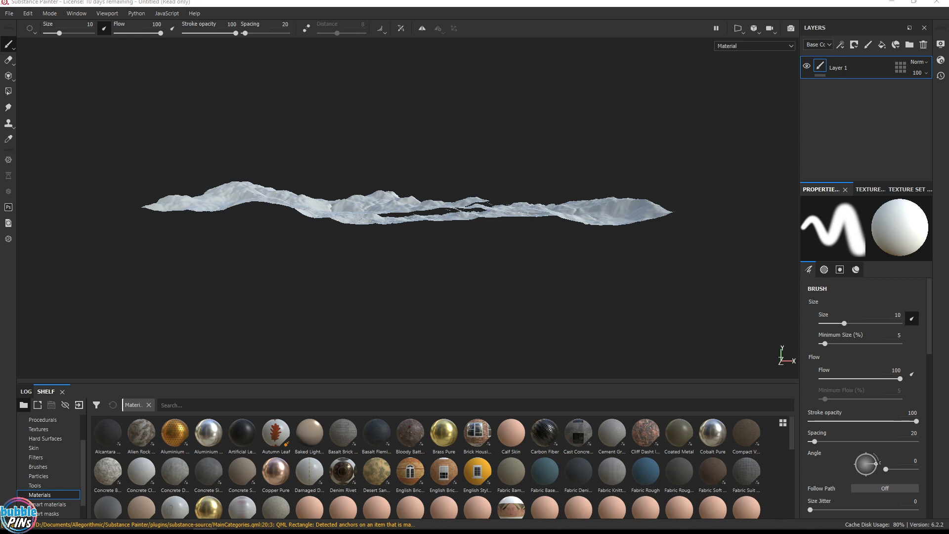
{"action": "mouse_move", "coordinate": [948, 316]}
{"action": "left_mouse_down"}
{"action": "mouse_move", "coordinate": [686, 256]}
{"action": "mouse_move", "coordinate": [737, 132]}
{"action": "mouse_move", "coordinate": [761, 116]}
{"action": "left_mouse_up"}
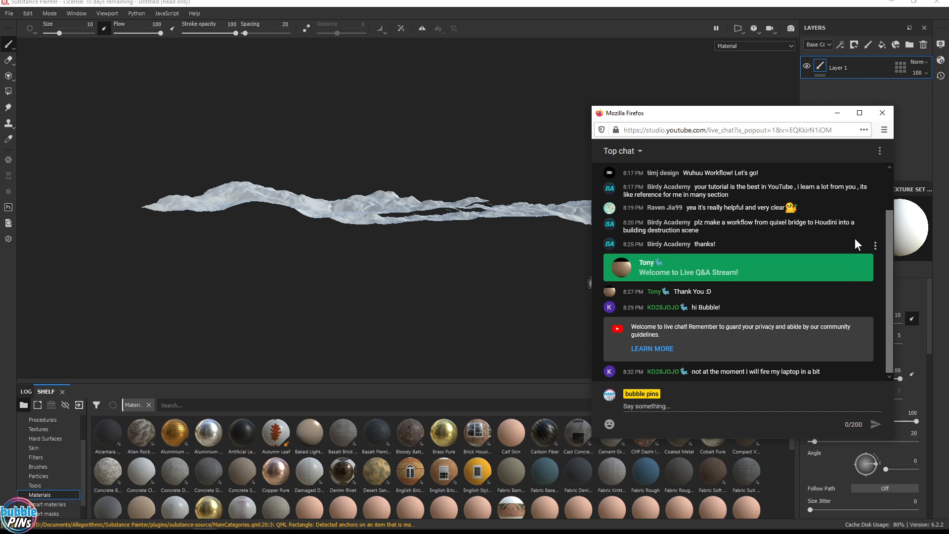
{"action": "left_click", "coordinate": [837, 113]}
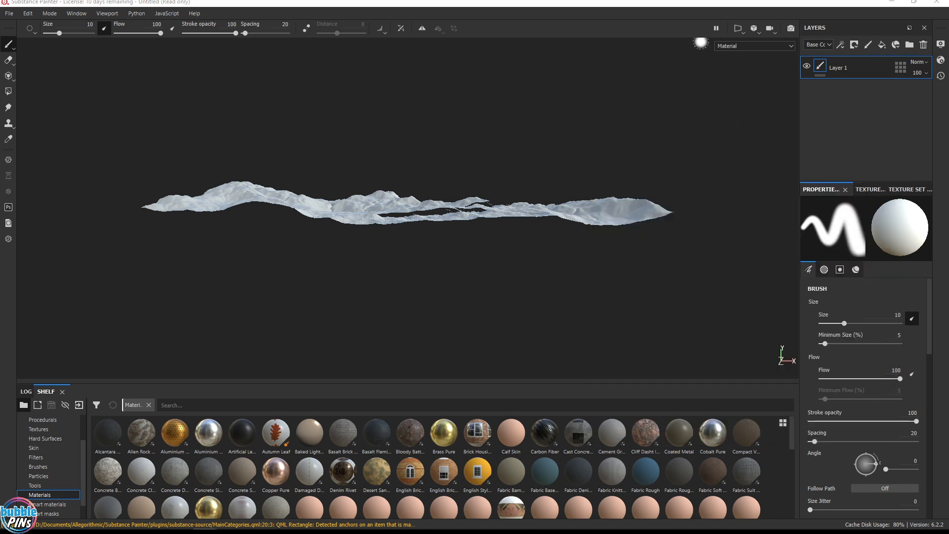
Step: Inspect the whole imported terrain from above and widen the area holding the layers and paint properties
{"action": "left_click_drag", "start_coordinate": [573, 173], "coordinate": [540, 207], "text": "alt"}
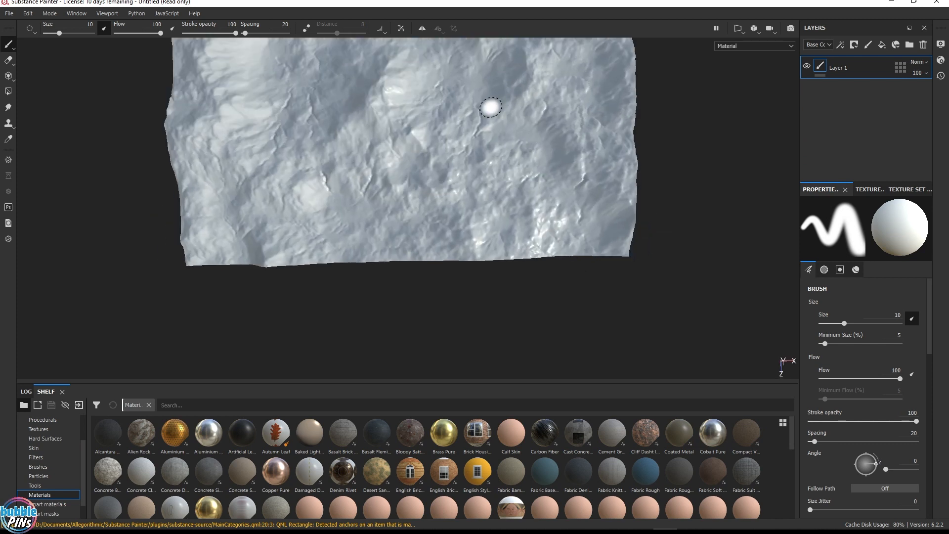
{"action": "middle_click_drag", "start_coordinate": [510, 110], "coordinate": [513, 219], "text": "alt"}
{"action": "scroll", "coordinate": [523, 163], "scroll_direction": "down", "scroll_amount": 5}
{"action": "middle_click_drag", "start_coordinate": [575, 138], "coordinate": [544, 182], "text": "alt"}
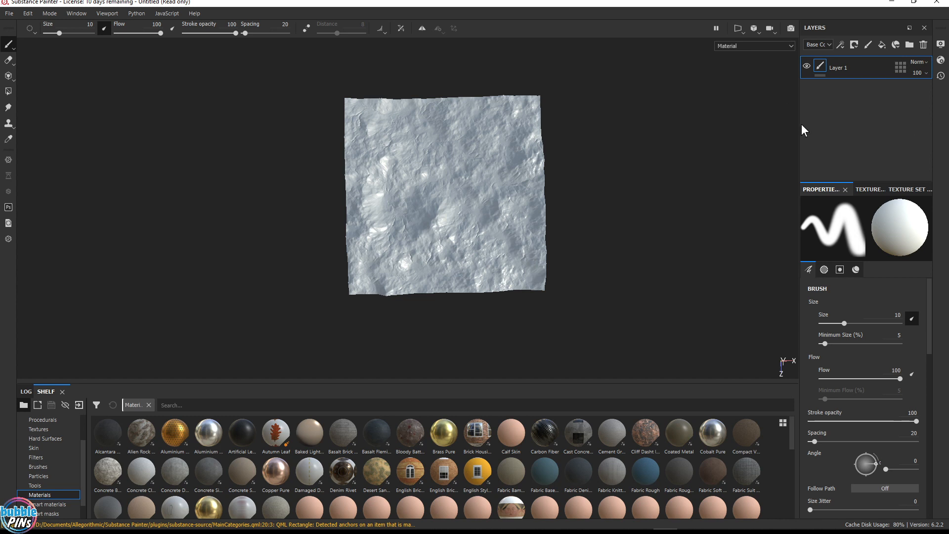
{"action": "left_click_drag", "start_coordinate": [800, 125], "coordinate": [727, 127]}
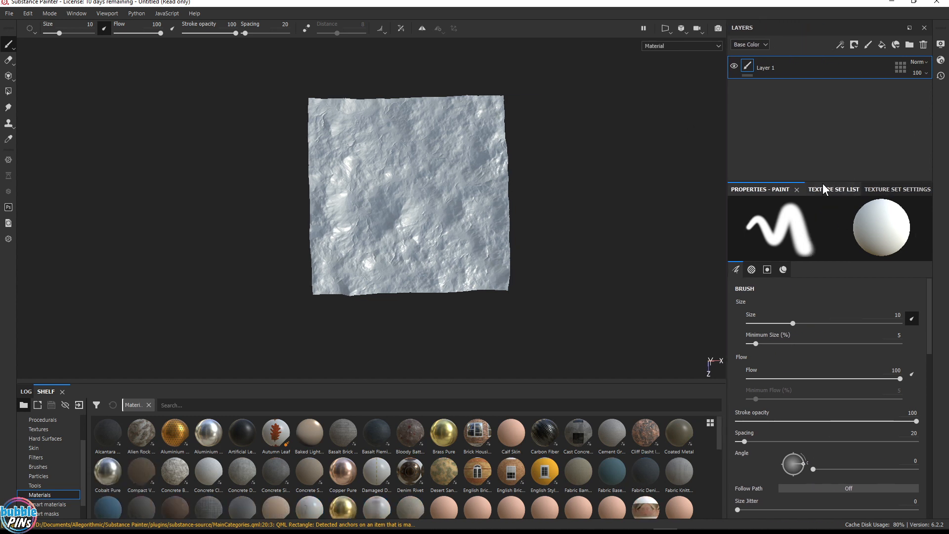
Step: Review the UV tiles in the texture set list, select tile 1002, and show the 2D UV view beside the 3D view
{"action": "left_click", "coordinate": [833, 190]}
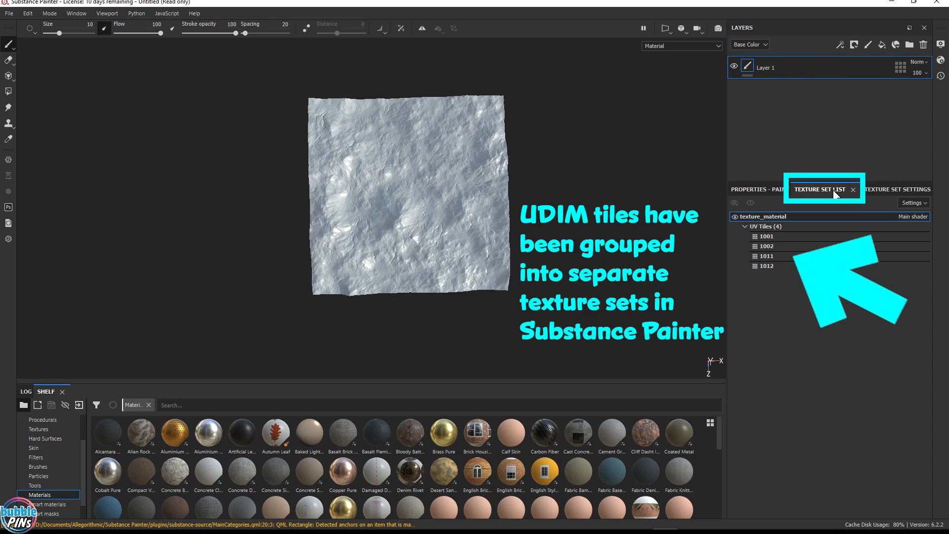
{"action": "left_click", "coordinate": [775, 245]}
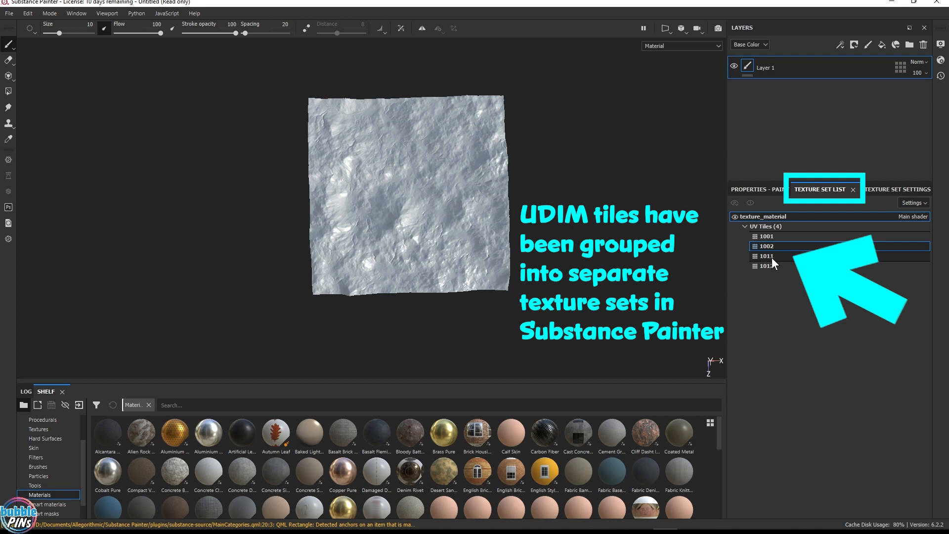
{"action": "left_click", "coordinate": [664, 28]}
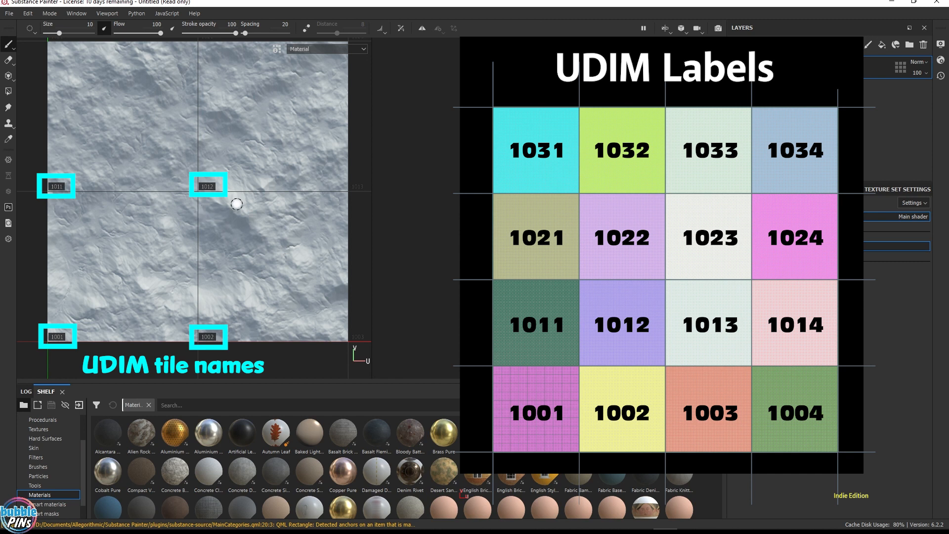
Step: Switch to Houdini and examine the four coloured UV tiles of the Reorder_udim_tiles_for_painter1 node up close
{"action": "mouse_move", "coordinate": [544, 524]}
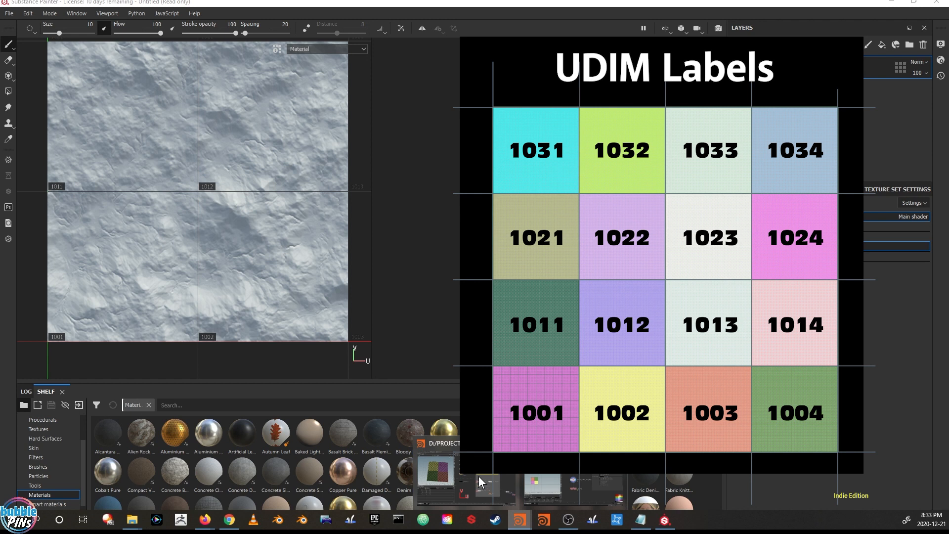
{"action": "left_click", "coordinate": [479, 476]}
{"action": "left_click_drag", "start_coordinate": [567, 316], "coordinate": [433, 248]}
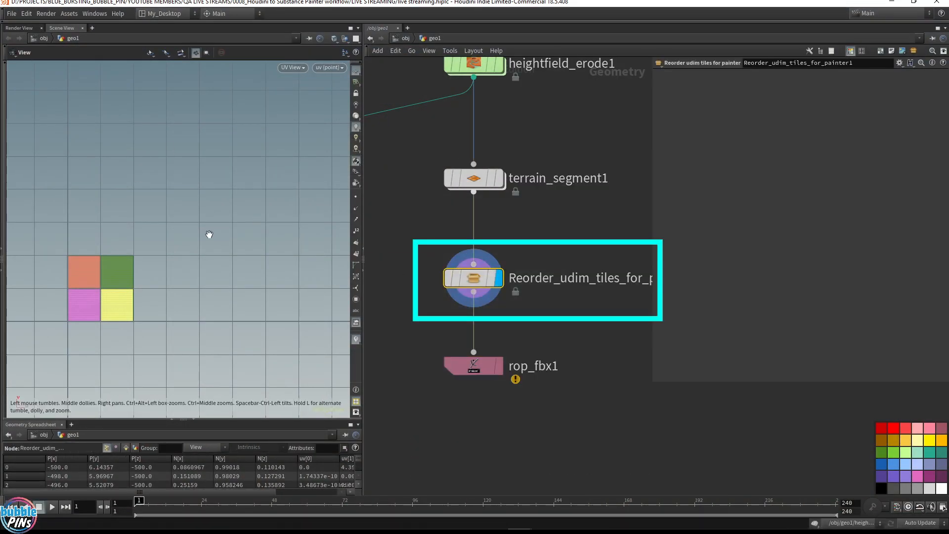
{"action": "right_click_drag", "start_coordinate": [214, 232], "coordinate": [262, 184]}
{"action": "scroll", "coordinate": [209, 230], "scroll_direction": "up", "scroll_amount": 5}
{"action": "right_click_drag", "start_coordinate": [222, 231], "coordinate": [289, 231]}
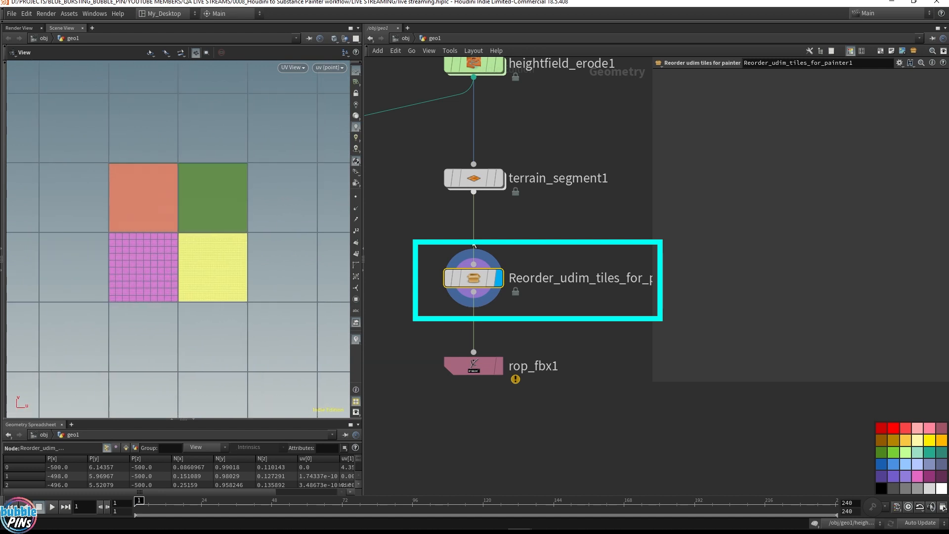
Step: Go inside the Reorder_udim_tiles_for_painter1 node and examine its partition node and the four UDIM attribute wrangles
{"action": "double_click", "coordinate": [470, 279]}
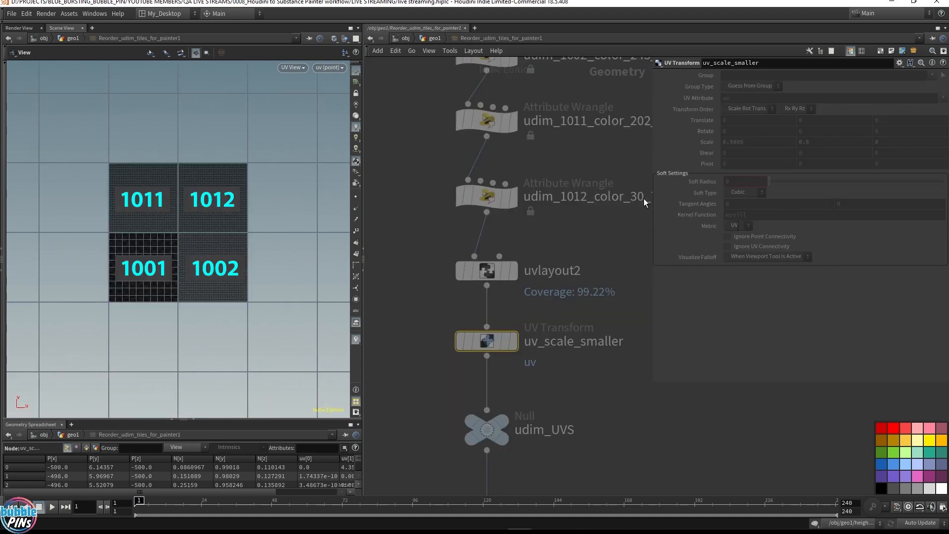
{"action": "key", "text": "h"}
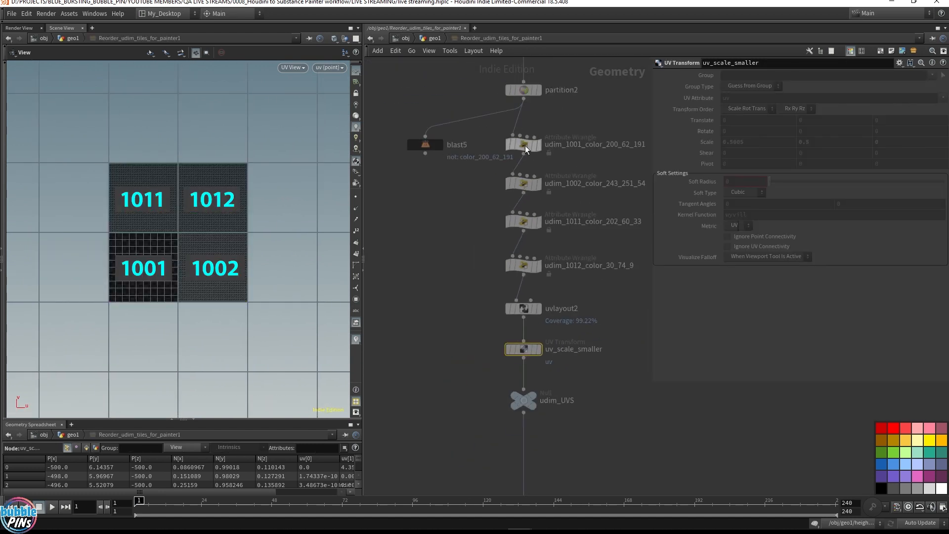
{"action": "left_click", "coordinate": [497, 126]}
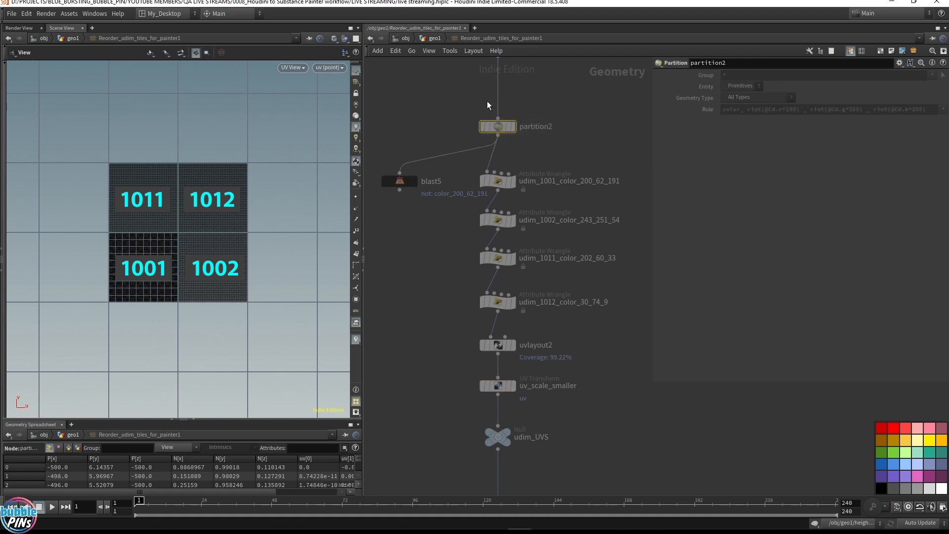
{"action": "left_click_drag", "start_coordinate": [581, 163], "coordinate": [468, 315]}
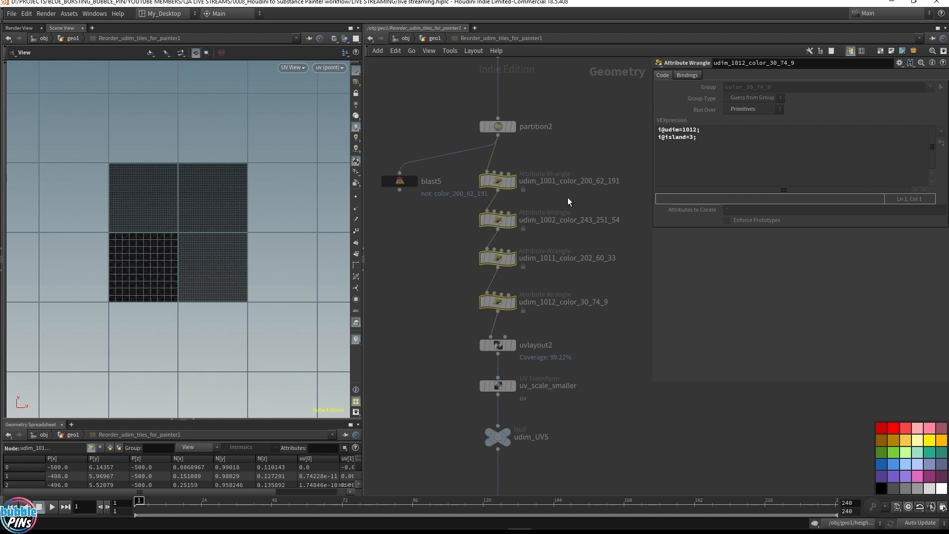
Step: Compare the udim_1012_color_30_74_9 wrangle's code with the target assignment settings of uvlayout2
{"action": "key", "text": "u"}
{"action": "double_click", "coordinate": [475, 279]}
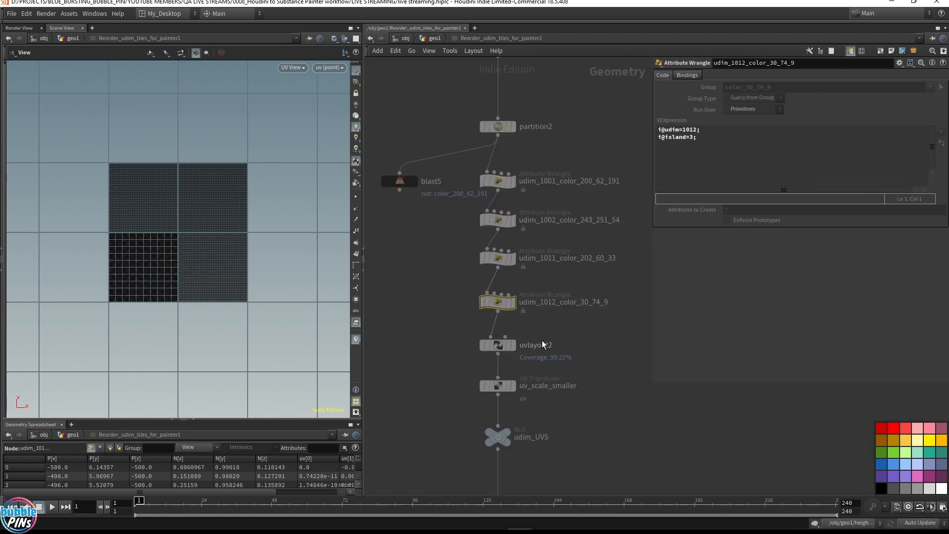
{"action": "left_click_drag", "start_coordinate": [454, 359], "coordinate": [595, 328]}
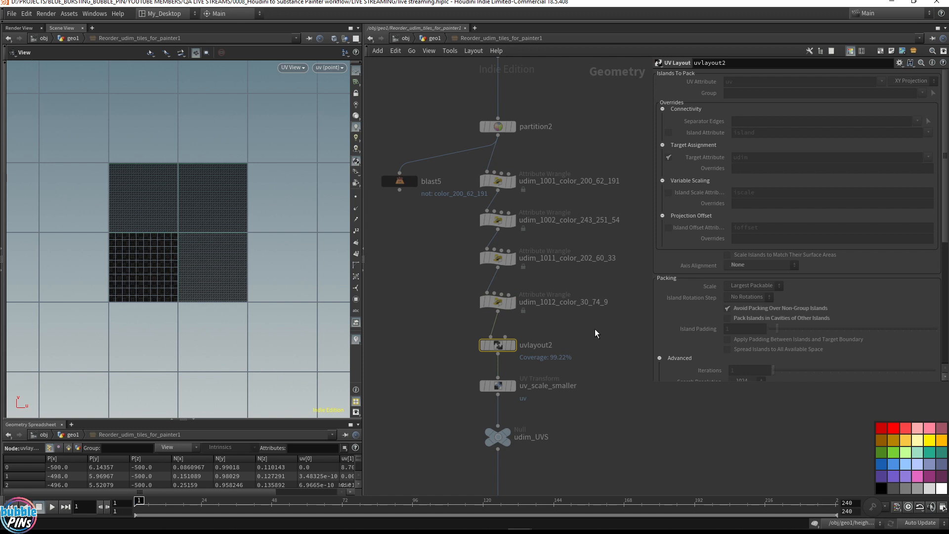
{"action": "left_click_drag", "start_coordinate": [466, 313], "coordinate": [563, 292]}
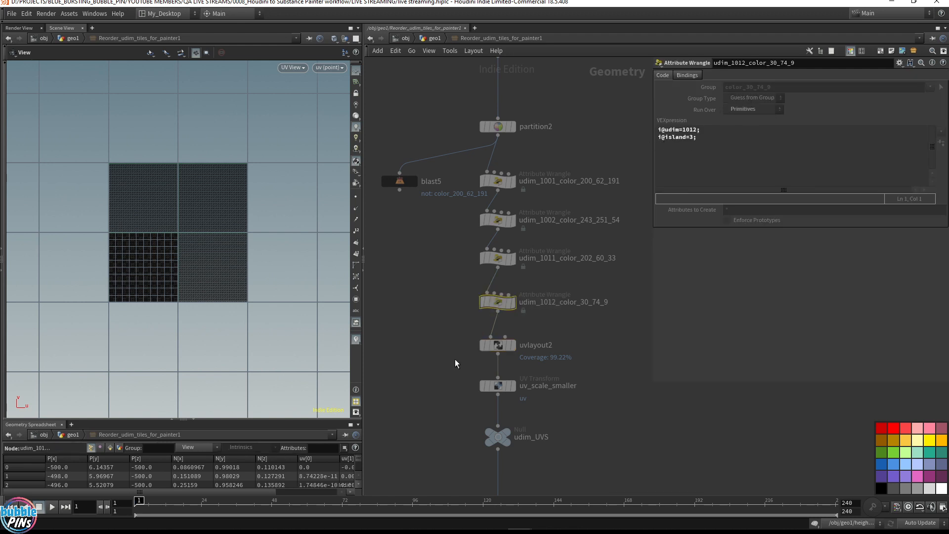
Step: Enlarge the geometry spreadsheet, filter its attributes by "udim" and show the primitive attributes
{"action": "left_click_drag", "start_coordinate": [237, 419], "coordinate": [277, 357]}
{"action": "left_click", "coordinate": [321, 387]}
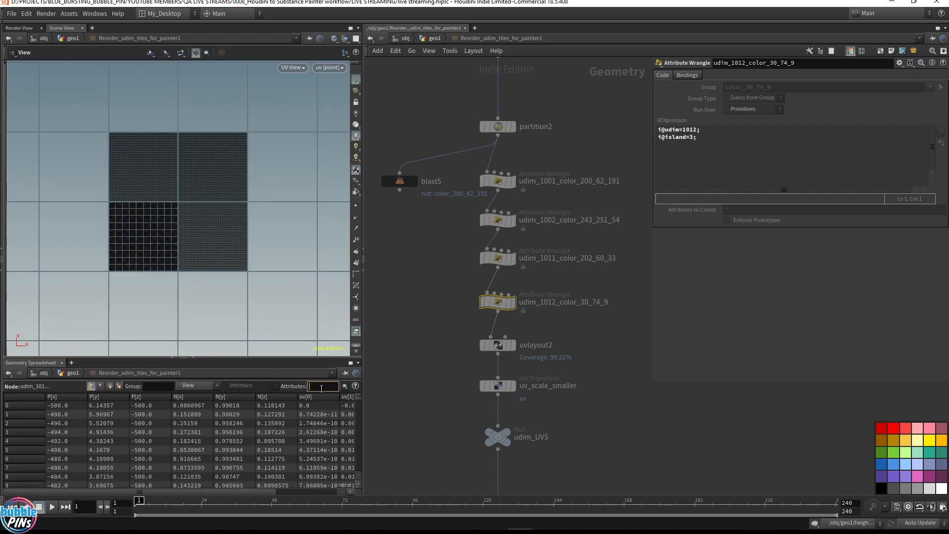
{"action": "type", "text": "udim"}
{"action": "key", "text": "Return"}
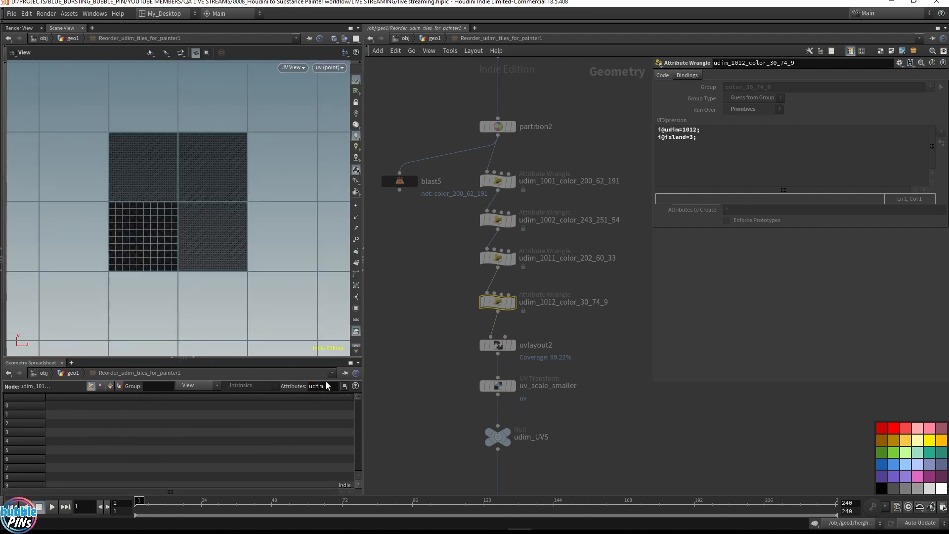
{"action": "left_click", "coordinate": [110, 386]}
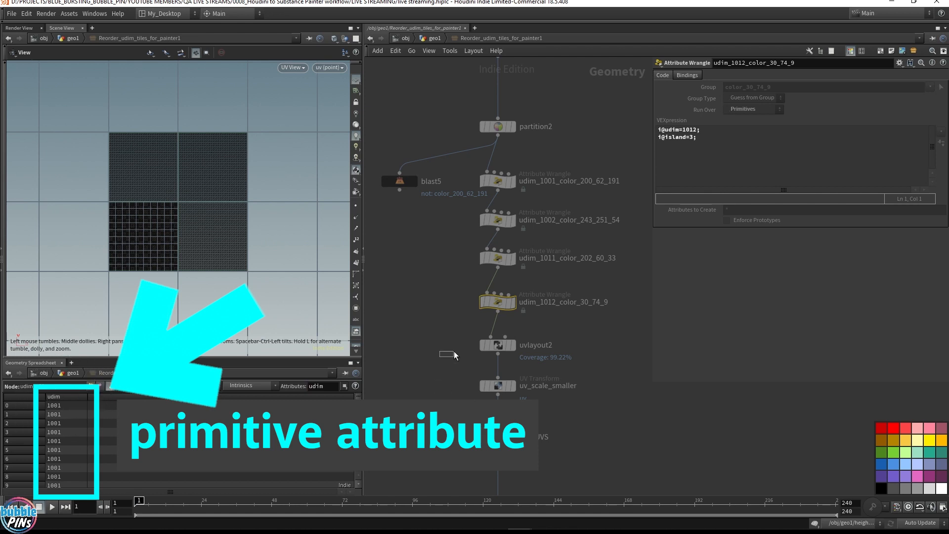
Step: Inspect the uvlayout2 and uv_scale_smaller nodes, and go back up to the geo1 network
{"action": "left_click_drag", "start_coordinate": [453, 354], "coordinate": [539, 335]}
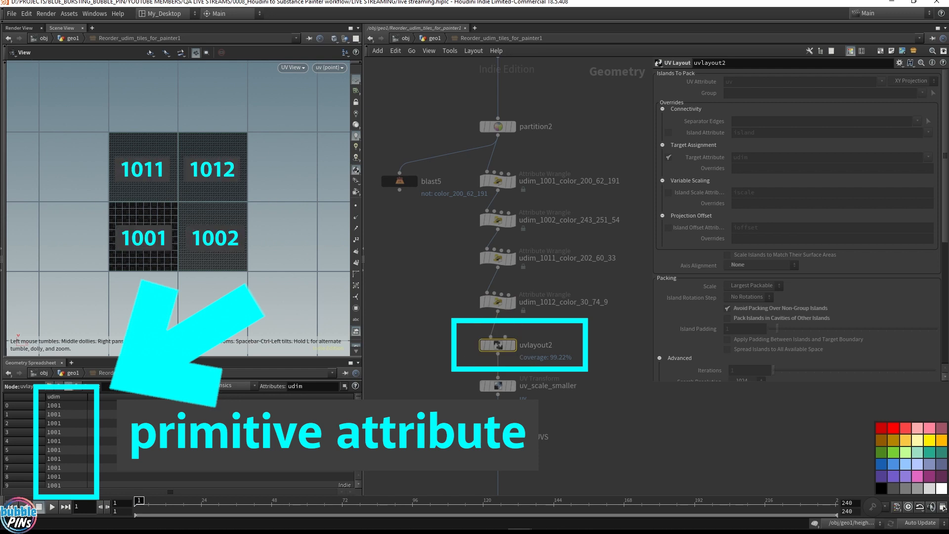
{"action": "left_click", "coordinate": [539, 396]}
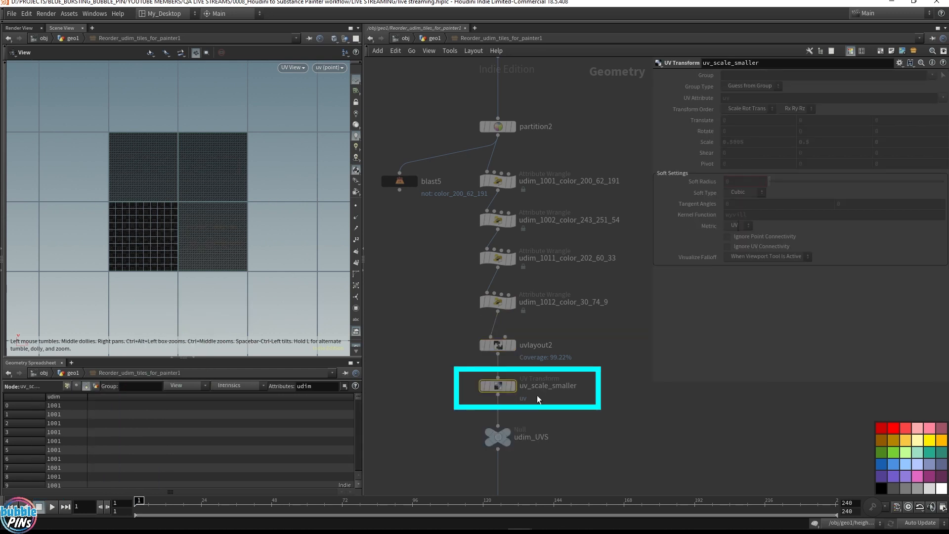
{"action": "key", "text": "u"}
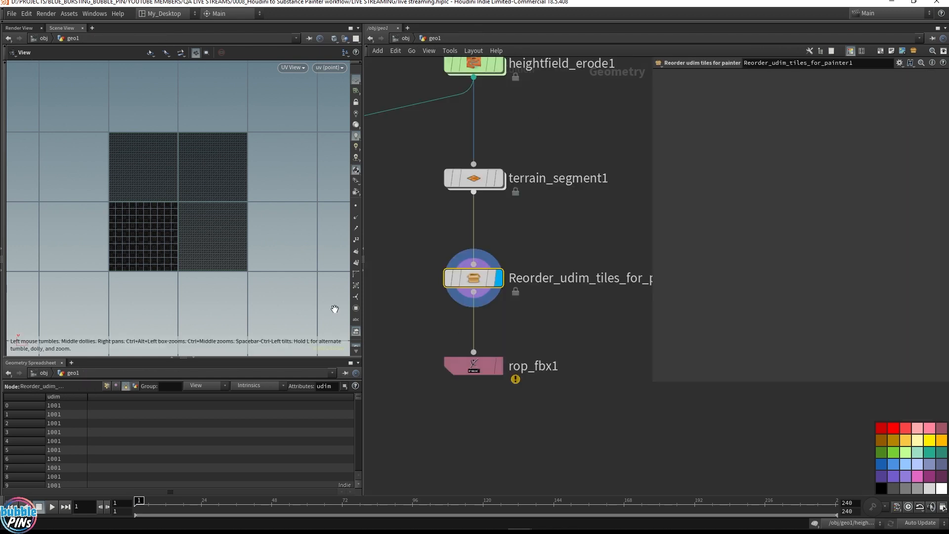
Step: Check the tile layout in Substance Painter, and return to Houdini to widen the node network around the terrain chain
{"action": "left_click", "coordinate": [666, 522]}
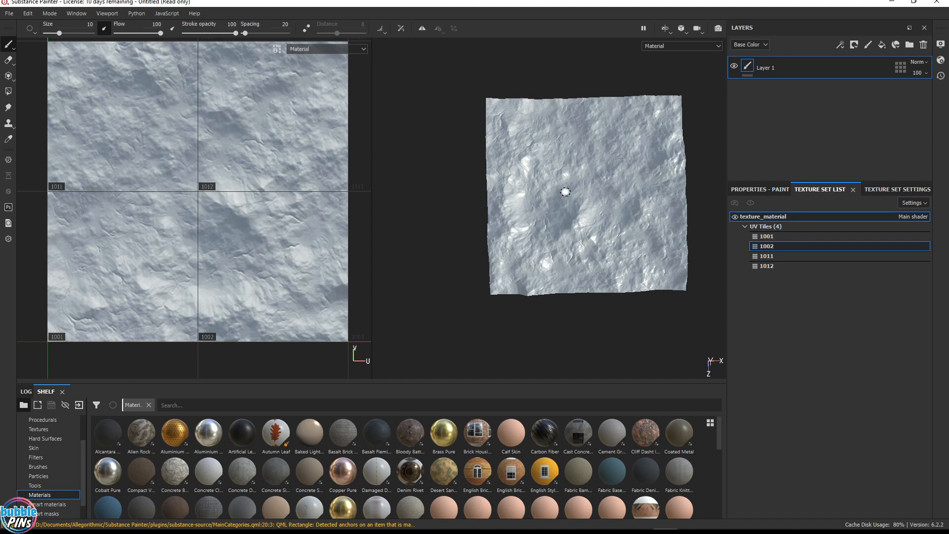
{"action": "key", "text": "alt+Tab"}
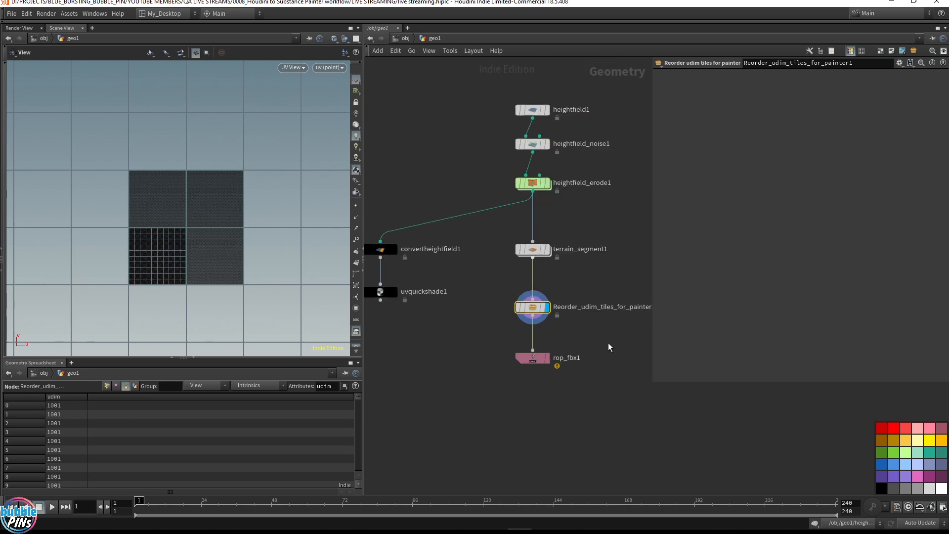
{"action": "left_click_drag", "start_coordinate": [364, 185], "coordinate": [181, 191]}
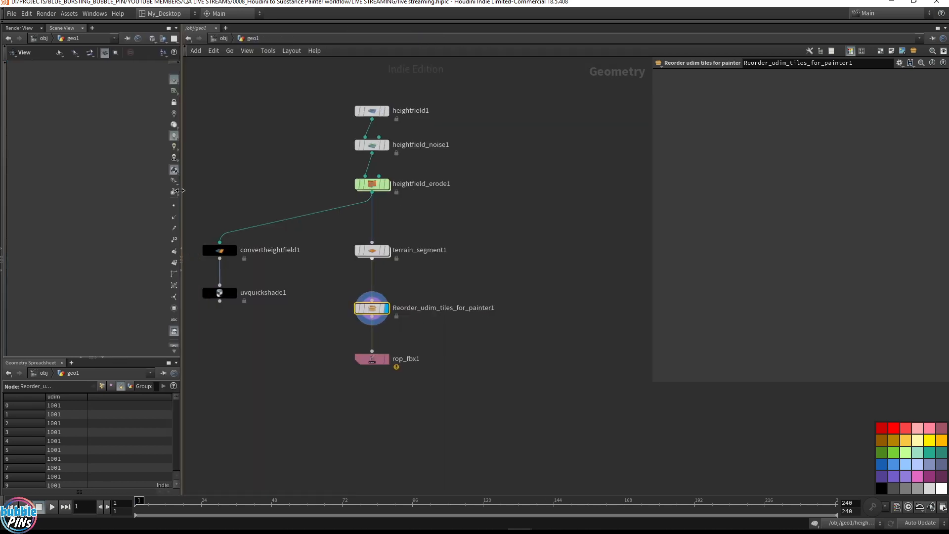
{"action": "scroll", "coordinate": [396, 255], "scroll_direction": "up", "scroll_amount": 5}
{"action": "middle_click_drag", "start_coordinate": [14, 169], "coordinate": [89, 190]}
{"action": "left_click_drag", "start_coordinate": [314, 111], "coordinate": [509, 151]}
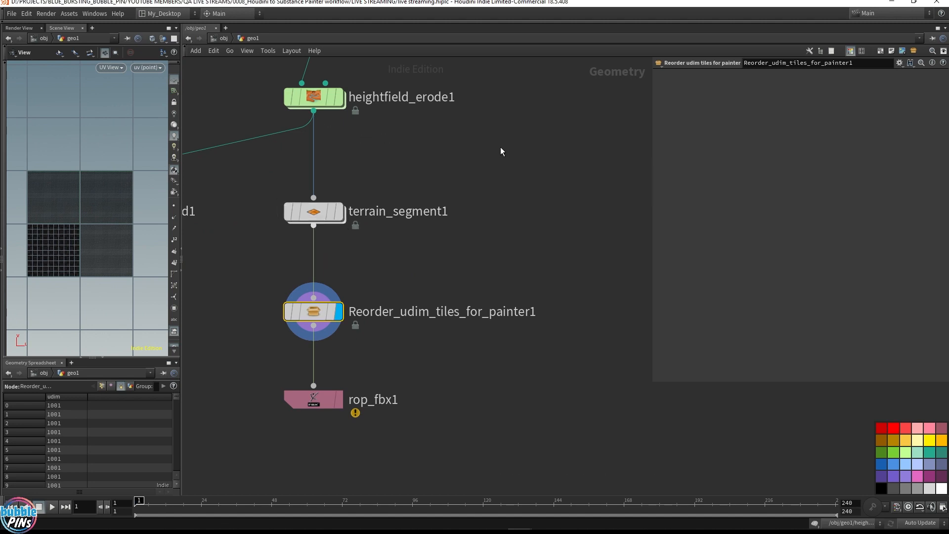
{"action": "middle_click_drag", "start_coordinate": [507, 154], "coordinate": [510, 201]}
Step: Display heightfield_erode1 in a wider perspective view and read its volume layers in the node info
{"action": "left_click", "coordinate": [344, 145]}
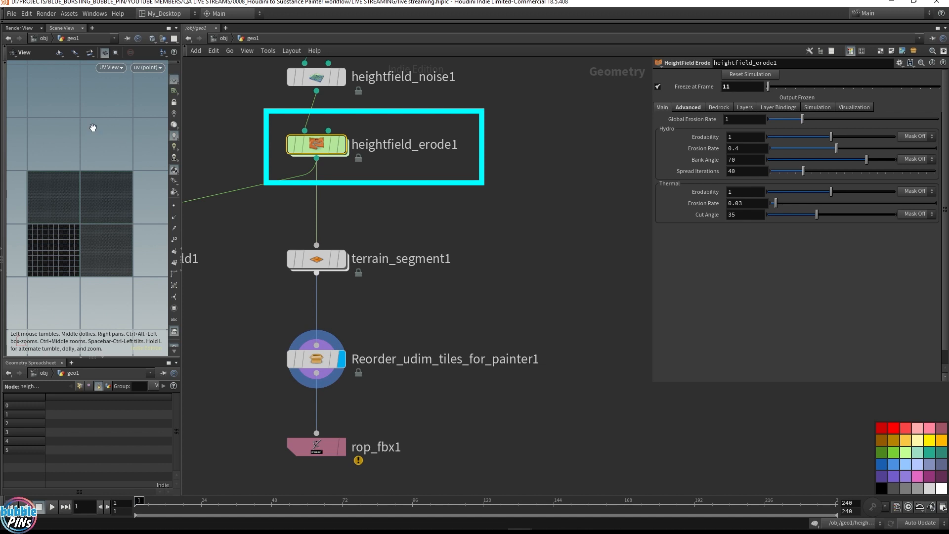
{"action": "key", "text": "space+1"}
{"action": "left_click_drag", "start_coordinate": [93, 170], "coordinate": [257, 140]}
{"action": "mouse_move", "coordinate": [169, 171]}
{"action": "left_mouse_down"}
{"action": "mouse_move", "coordinate": [217, 179]}
{"action": "mouse_move", "coordinate": [178, 187]}
{"action": "left_mouse_up"}
{"action": "left_click", "coordinate": [380, 145]}
{"action": "left_click_drag", "start_coordinate": [481, 183], "coordinate": [302, 111]}
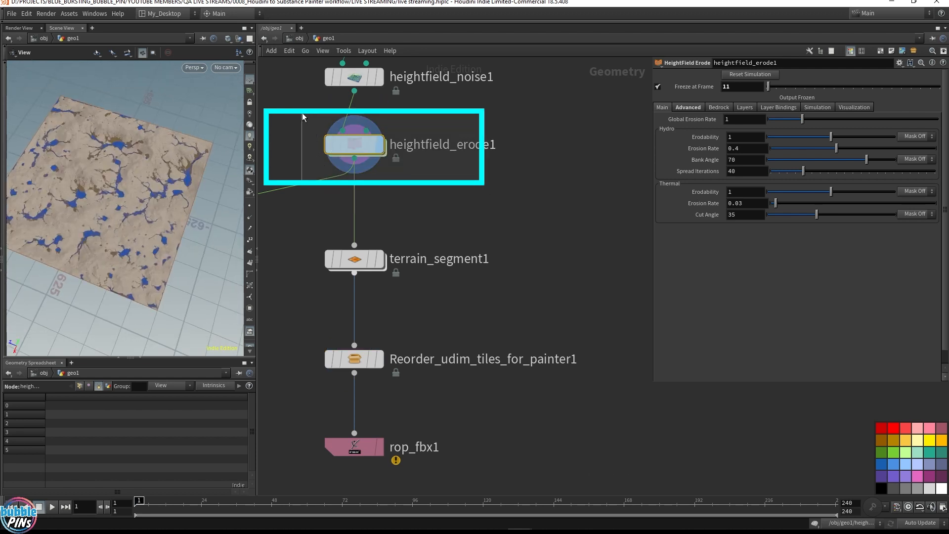
{"action": "left_click", "coordinate": [310, 145]}
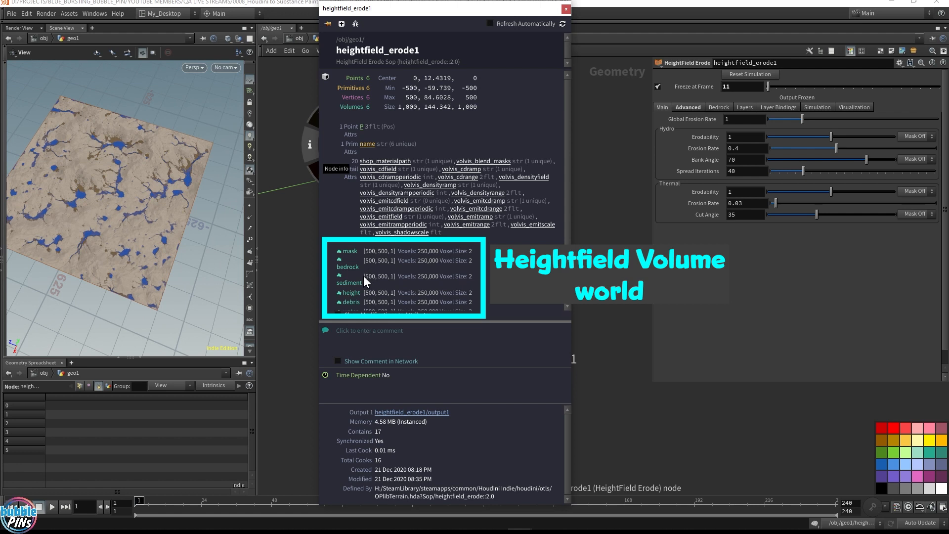
Step: Browse the available HeightField nodes that could be wired after heightfield_erode1, leaving the network as it is
{"action": "left_click_drag", "start_coordinate": [354, 158], "coordinate": [494, 203]}
{"action": "left_click_drag", "start_coordinate": [355, 160], "coordinate": [550, 215]}
{"action": "left_click", "coordinate": [455, 195]}
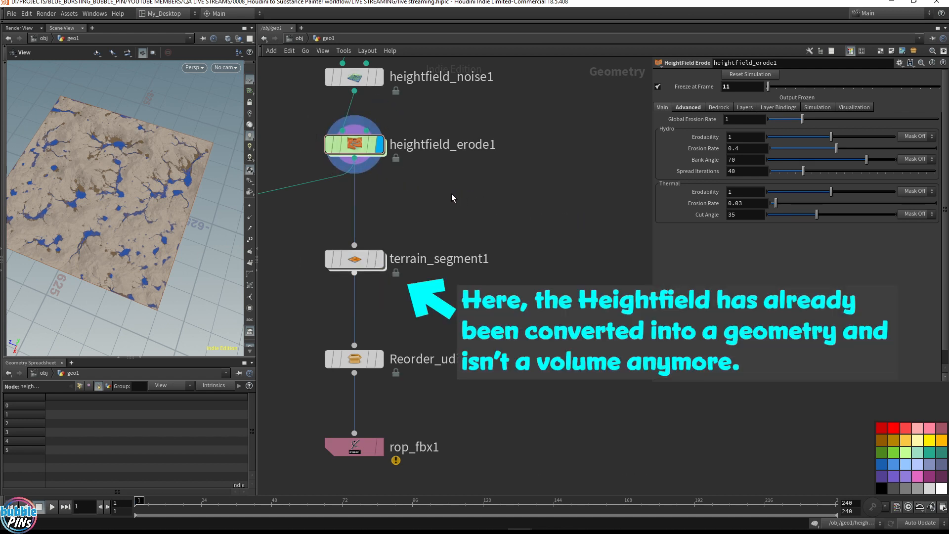
{"action": "left_click", "coordinate": [354, 160]}
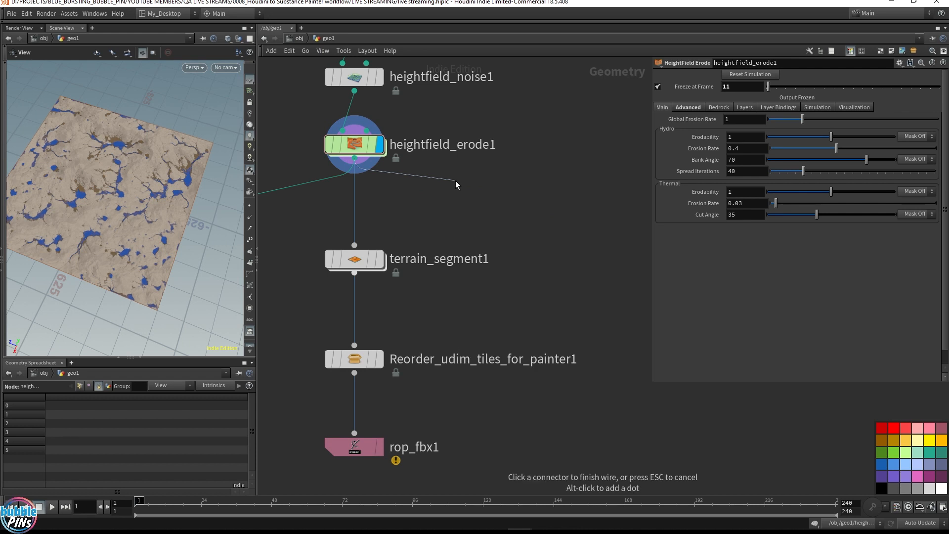
{"action": "key", "text": "Tab"}
{"action": "type", "text": "hf"}
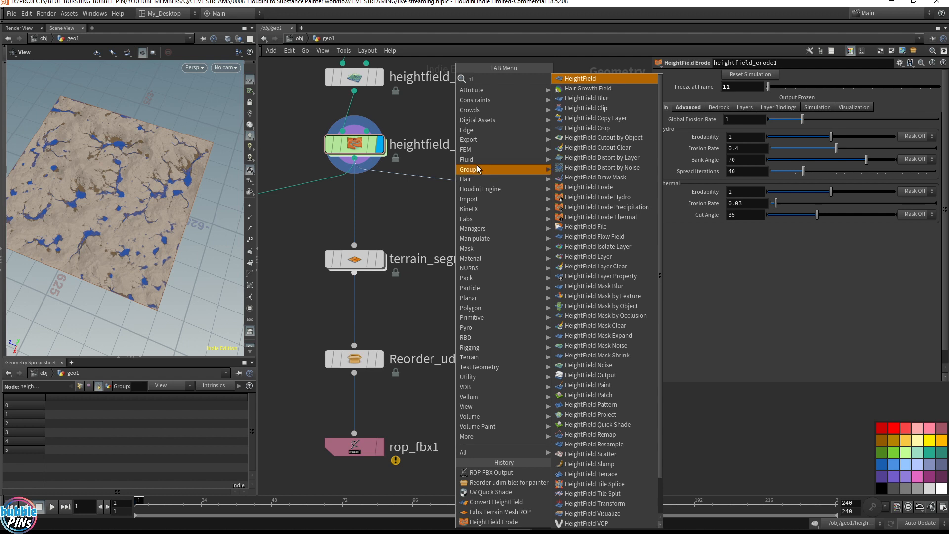
{"action": "left_click", "coordinate": [399, 198]}
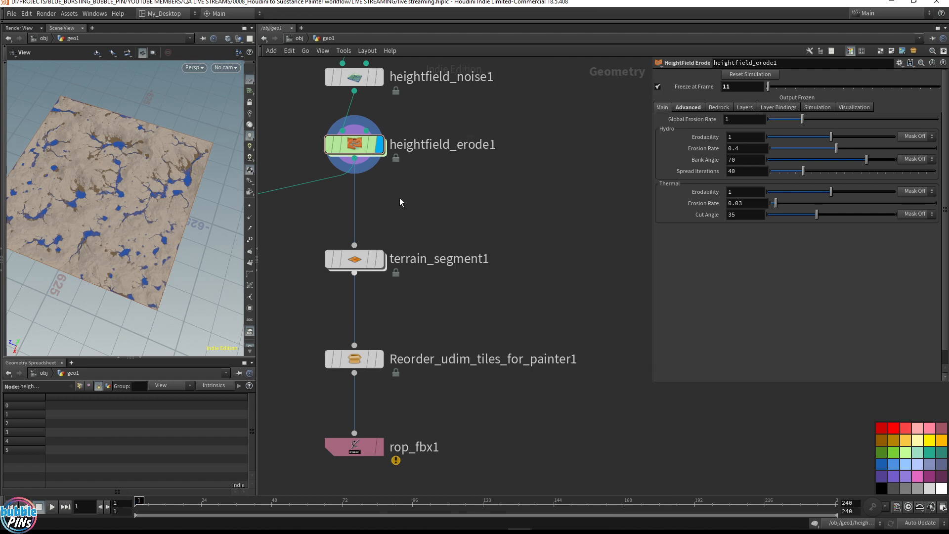
{"action": "left_click", "coordinate": [353, 273]}
{"action": "key", "text": "Escape"}
Step: Display terrain_segment1 in the viewport and read its point and polygon counts in the node info
{"action": "left_click_drag", "start_coordinate": [436, 277], "coordinate": [317, 236]}
{"action": "mouse_move", "coordinate": [316, 267]}
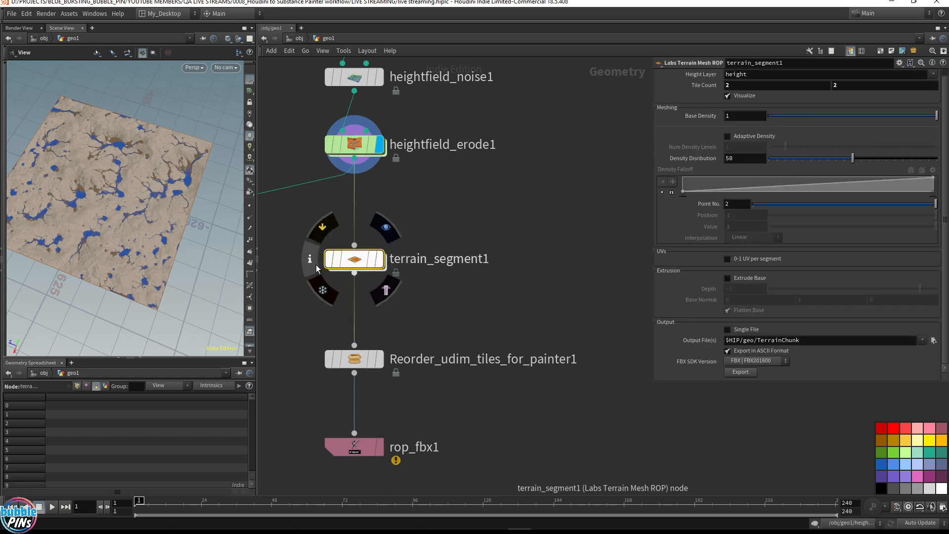
{"action": "left_click", "coordinate": [314, 264]}
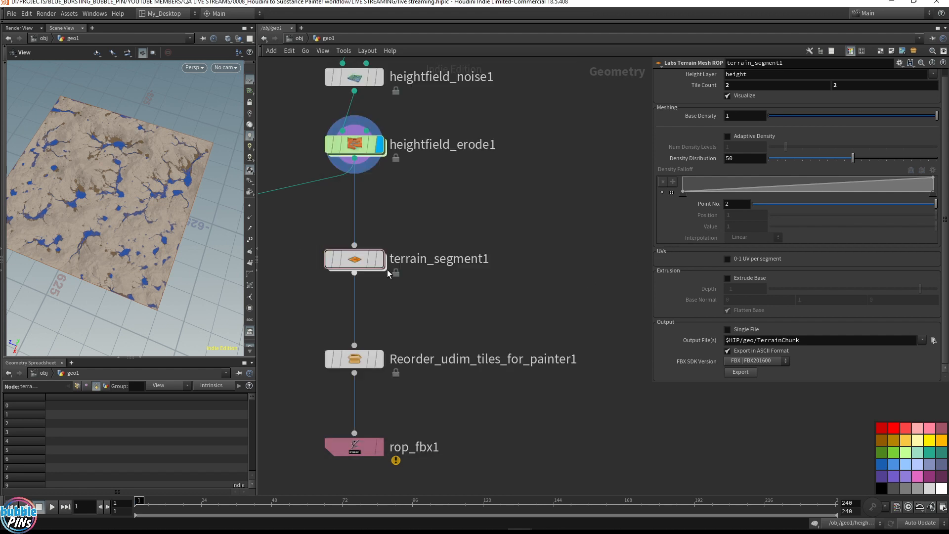
{"action": "left_click", "coordinate": [379, 259]}
{"action": "left_click", "coordinate": [310, 258]}
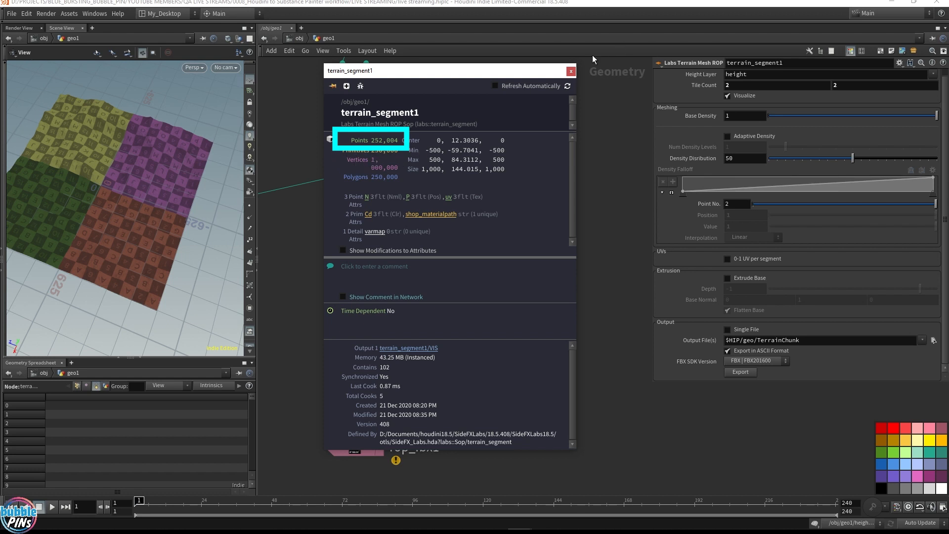
Step: Pin the node info of terrain_segment1 and heightfield_erode1 beside each other to compare the geometry with the volume primitives
{"action": "left_click", "coordinate": [361, 145]}
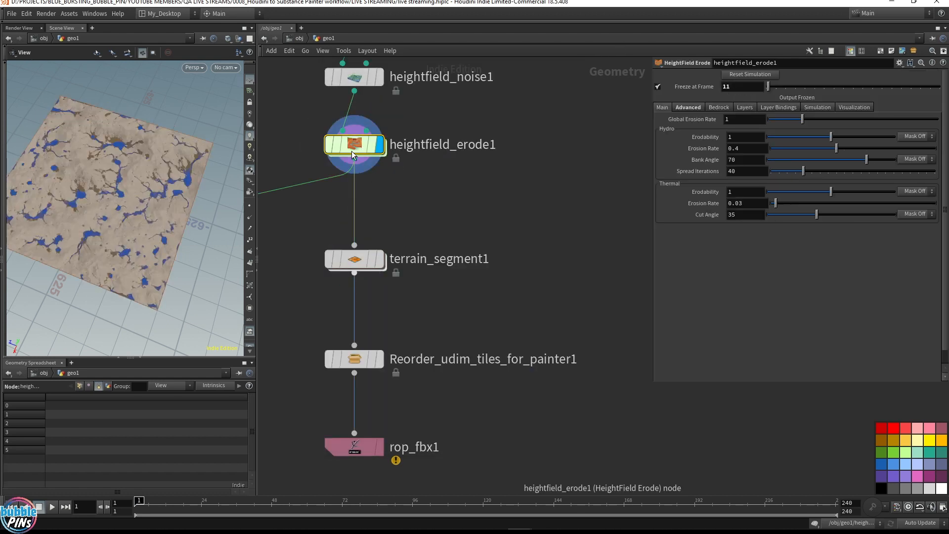
{"action": "left_click", "coordinate": [311, 259]}
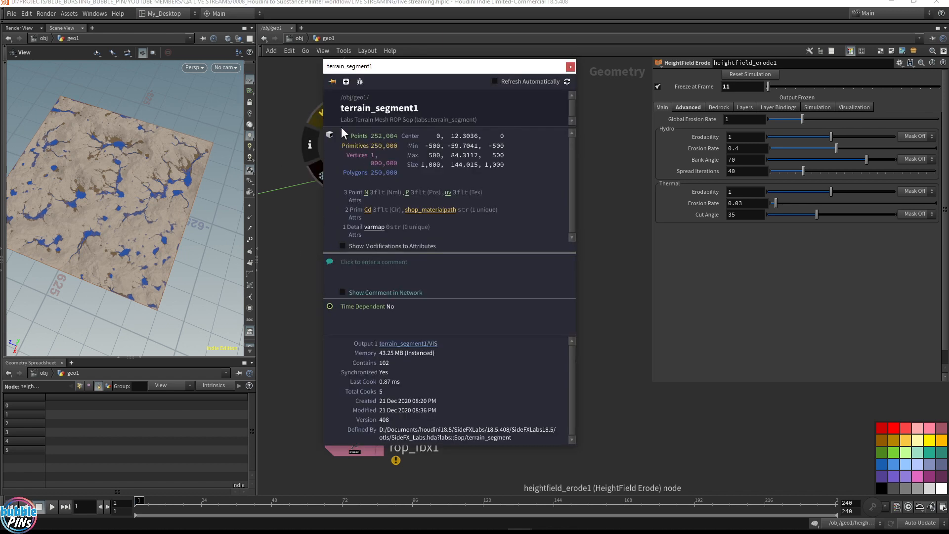
{"action": "left_click_drag", "start_coordinate": [443, 66], "coordinate": [255, 295]}
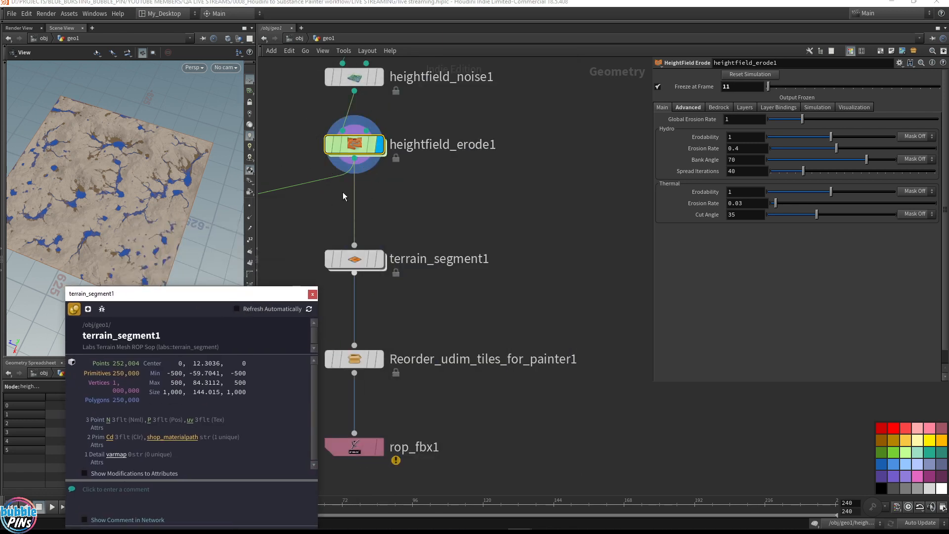
{"action": "left_click", "coordinate": [324, 148]}
{"action": "left_click_drag", "start_coordinate": [839, 388], "coordinate": [849, 428]}
{"action": "left_click_drag", "start_coordinate": [757, 2], "coordinate": [650, 212]}
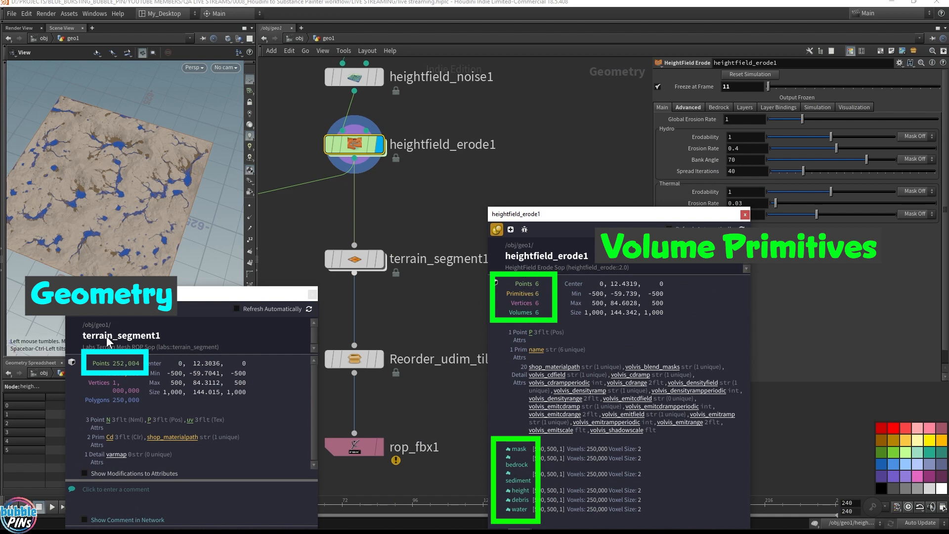
{"action": "left_click_drag", "start_coordinate": [302, 213], "coordinate": [398, 291]}
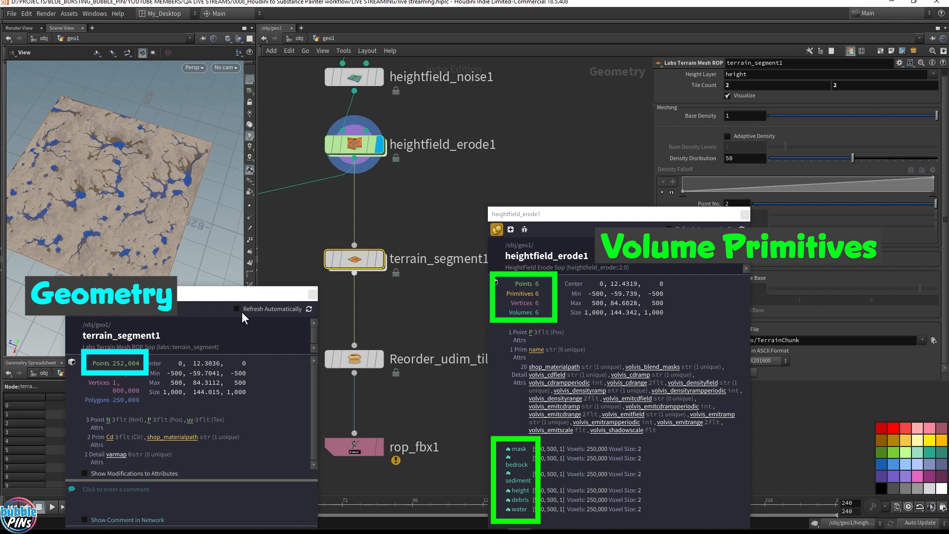
{"action": "left_click", "coordinate": [311, 295]}
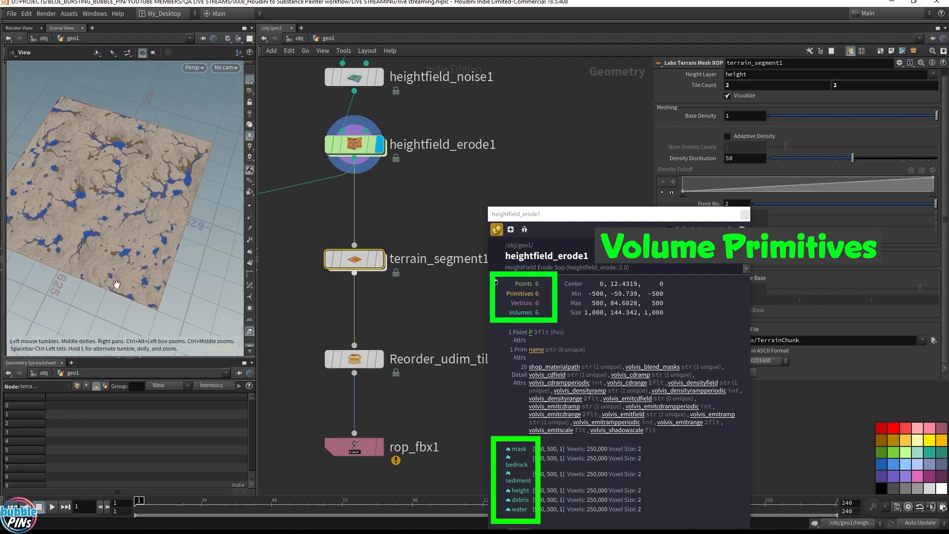
Step: Branch a HeightField Output node off heightfield_erode1, place it beside terrain_segment1, and display it in the viewport
{"action": "left_click_drag", "start_coordinate": [127, 196], "coordinate": [119, 184]}
{"action": "middle_click_drag", "start_coordinate": [119, 185], "coordinate": [137, 198]}
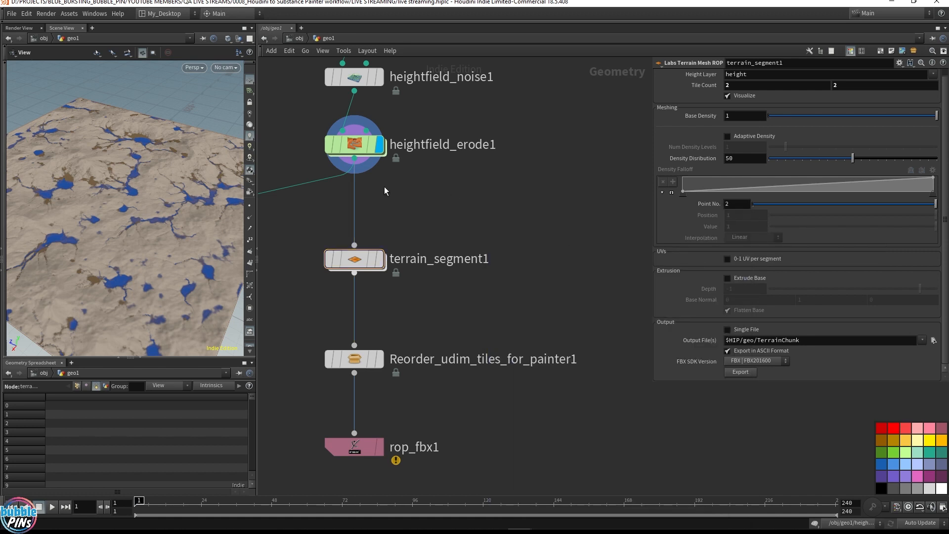
{"action": "left_click_drag", "start_coordinate": [356, 161], "coordinate": [554, 203]}
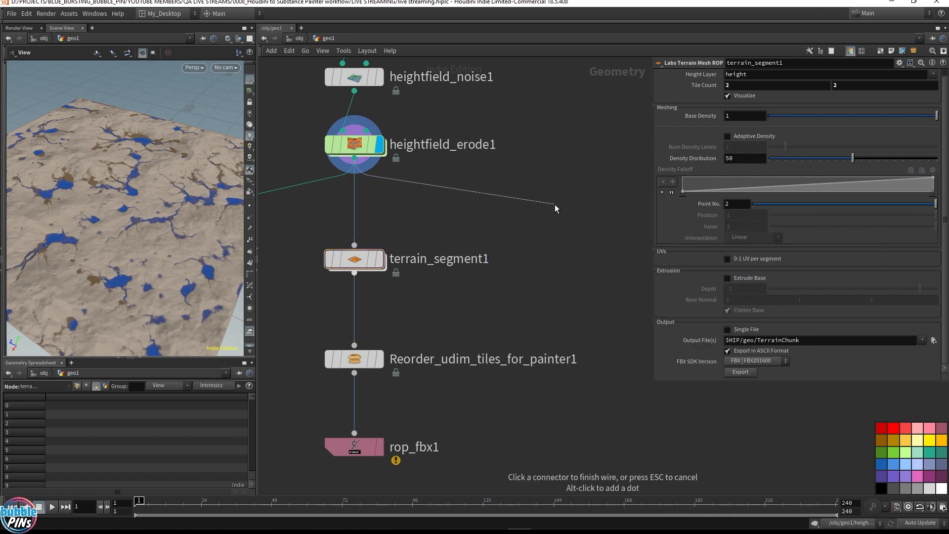
{"action": "key", "text": "Tab"}
{"action": "type", "text": "hf"}
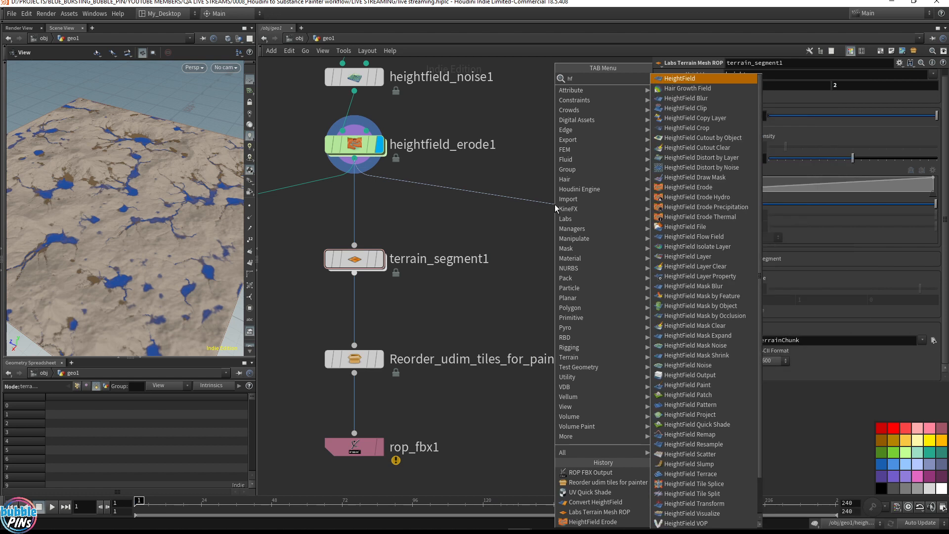
{"action": "type", "text": "out"}
{"action": "key", "text": "Return"}
{"action": "left_click_drag", "start_coordinate": [554, 205], "coordinate": [582, 259]}
{"action": "middle_click_drag", "start_coordinate": [597, 303], "coordinate": [512, 307]}
{"action": "scroll", "coordinate": [532, 299], "scroll_direction": "down", "scroll_amount": 3}
{"action": "left_click", "coordinate": [487, 273]}
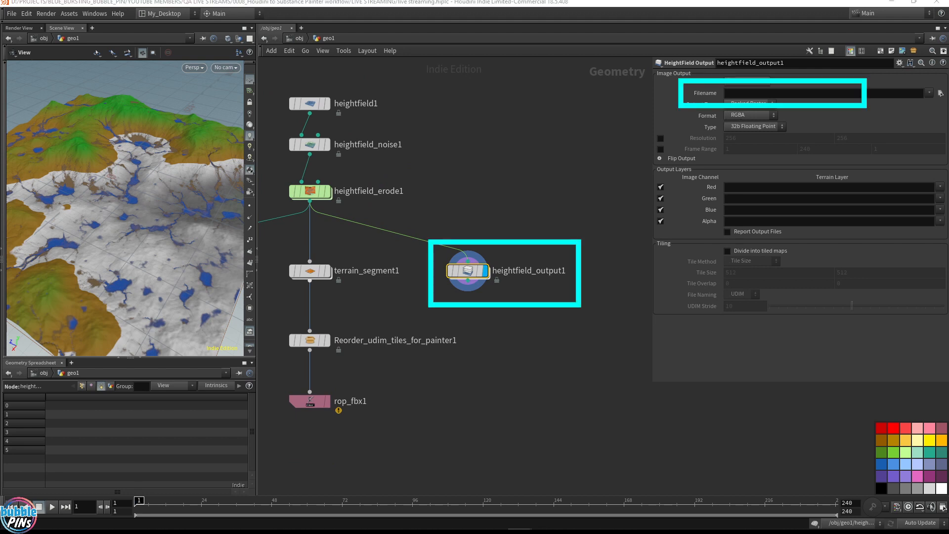
Step: Set heightfield_output1 to write $HIP/HF Mask Images/bedrock.png in Single Channel format, using bedrock as the red channel's terrain layer
{"action": "left_click", "coordinate": [726, 93]}
{"action": "type", "text": "$HIP/HF Mask Images/bedrock.png"}
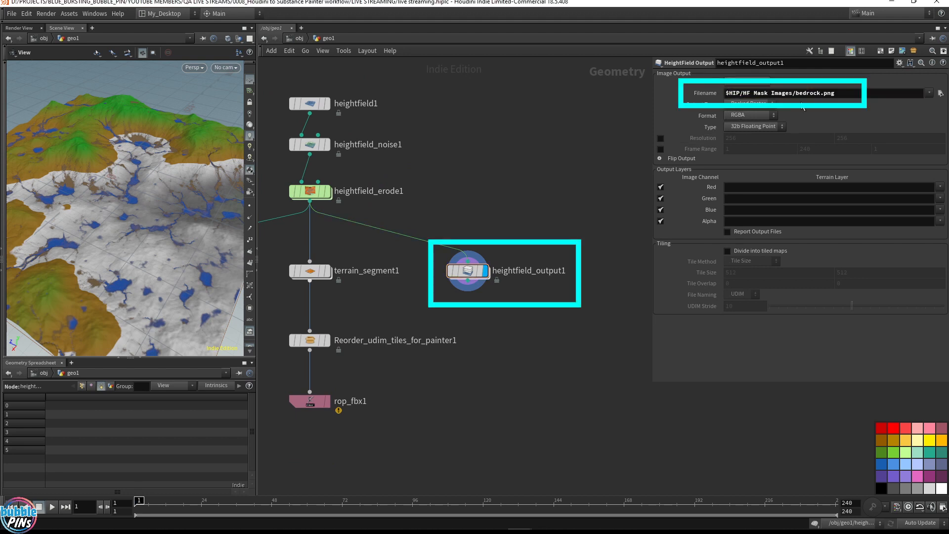
{"action": "left_click", "coordinate": [751, 116]}
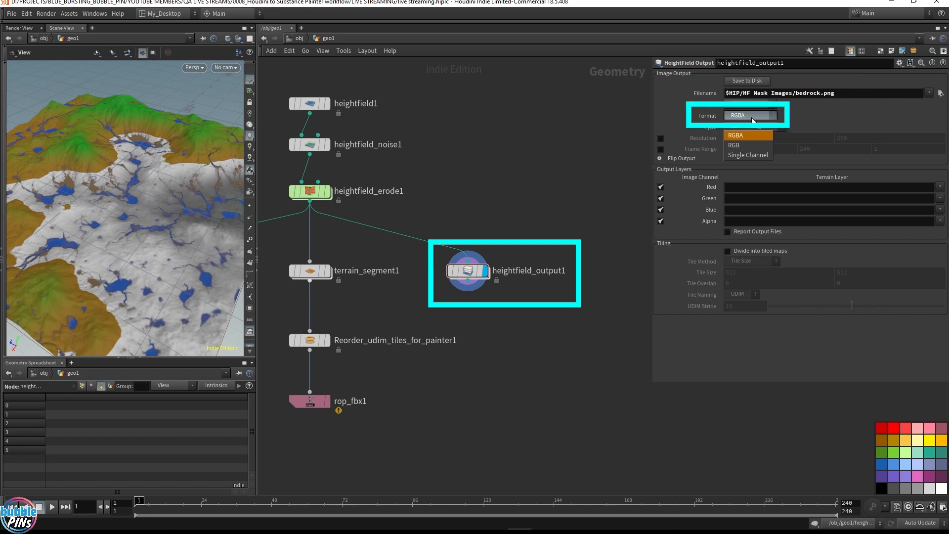
{"action": "left_click", "coordinate": [748, 130]}
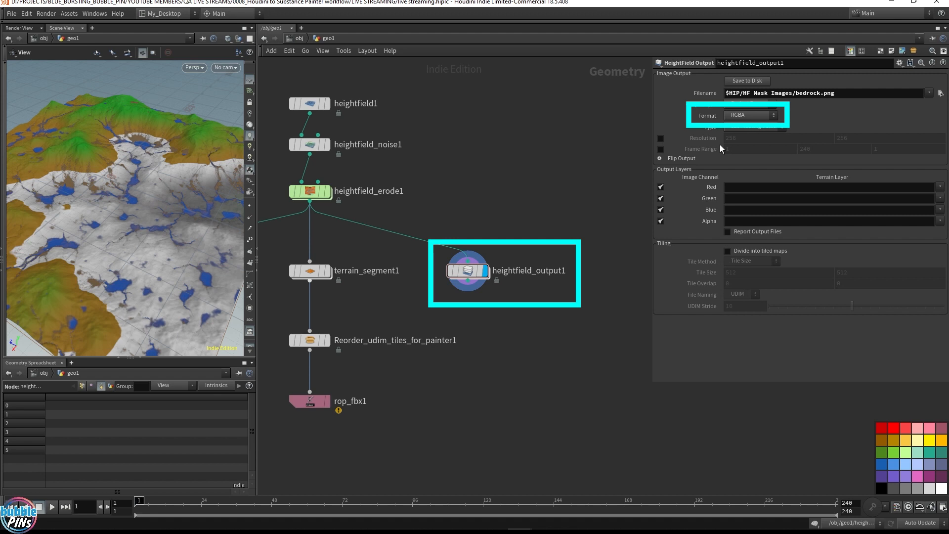
{"action": "left_click", "coordinate": [753, 120]}
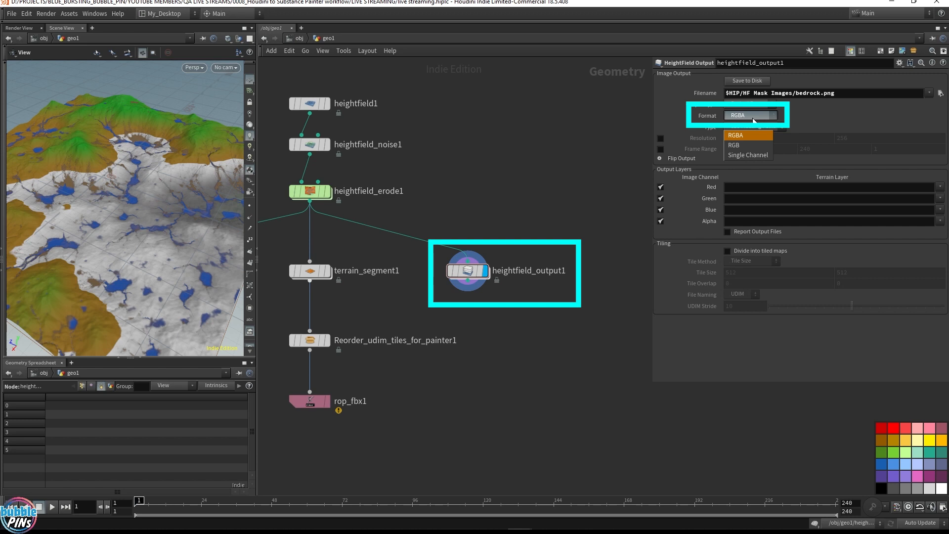
{"action": "left_click", "coordinate": [748, 155]}
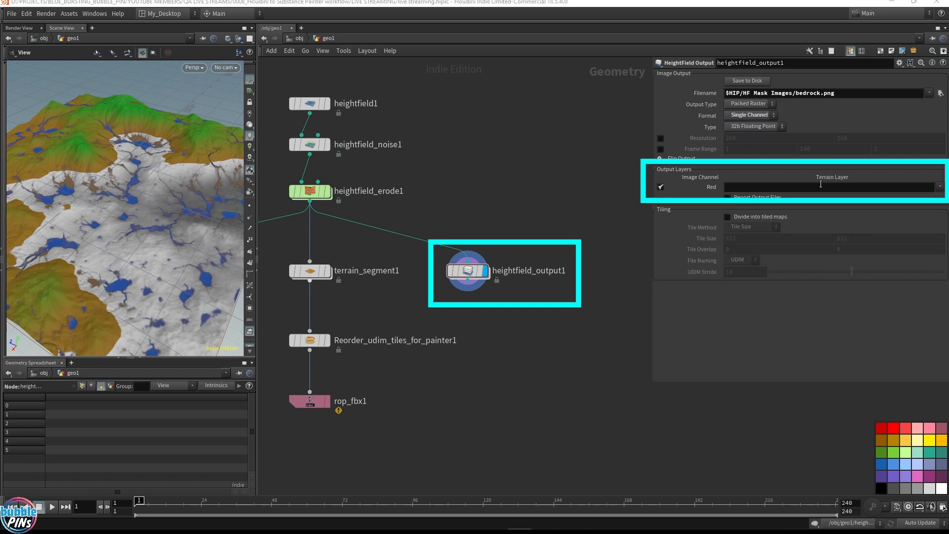
{"action": "left_click", "coordinate": [940, 188]}
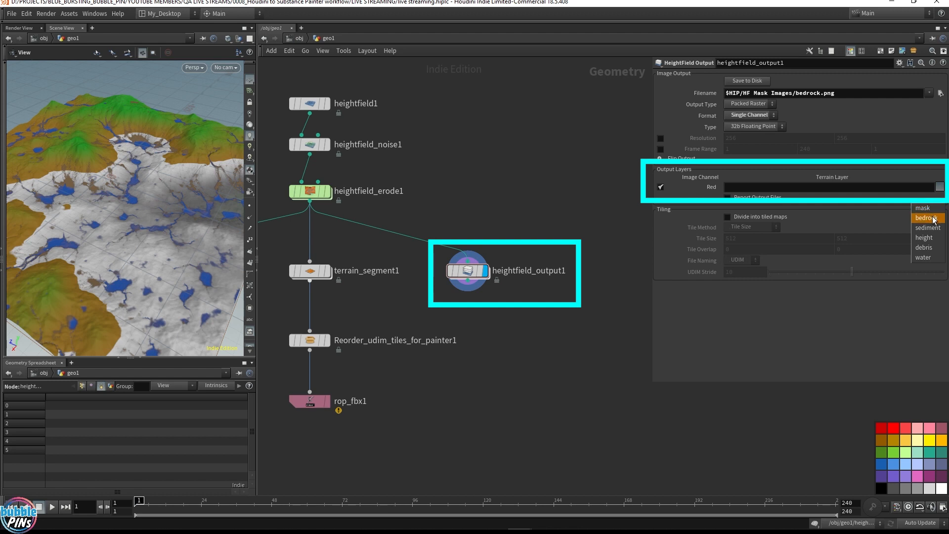
{"action": "left_click", "coordinate": [927, 210]}
Step: Branch a HeightField Visualize node off heightfield_erode1 and place it just above heightfield_output1
{"action": "left_click_drag", "start_coordinate": [309, 200], "coordinate": [476, 215]}
{"action": "key", "text": "Tab"}
{"action": "type", "text": "hfvi"}
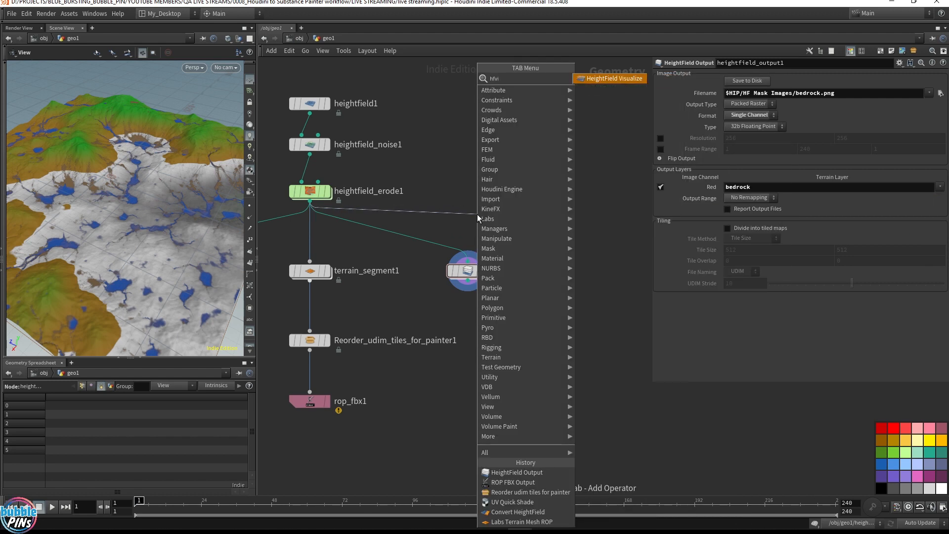
{"action": "key", "text": "Return"}
{"action": "left_click_drag", "start_coordinate": [477, 214], "coordinate": [469, 221]}
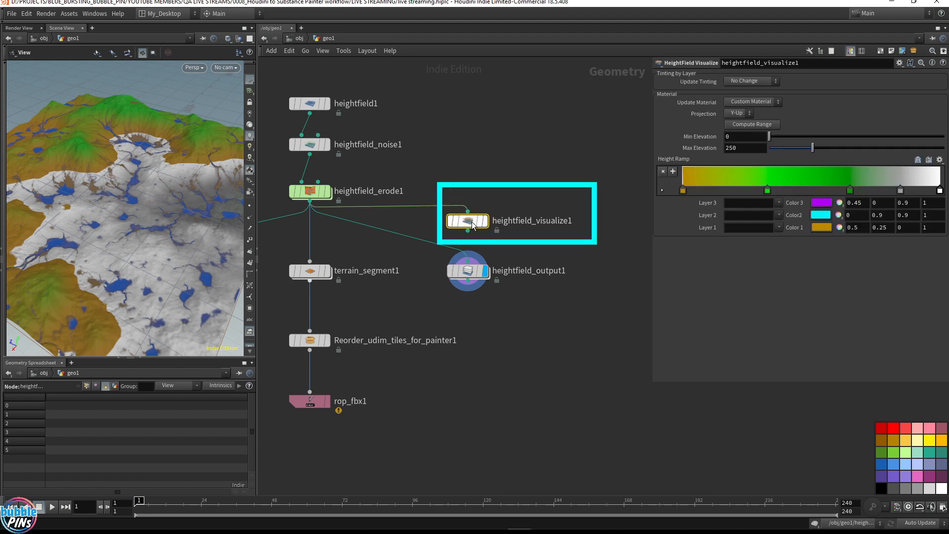
Step: Color the heightfield_visualize1 node black in the network and display it in the viewport
{"action": "key", "text": "c"}
{"action": "key", "text": "c"}
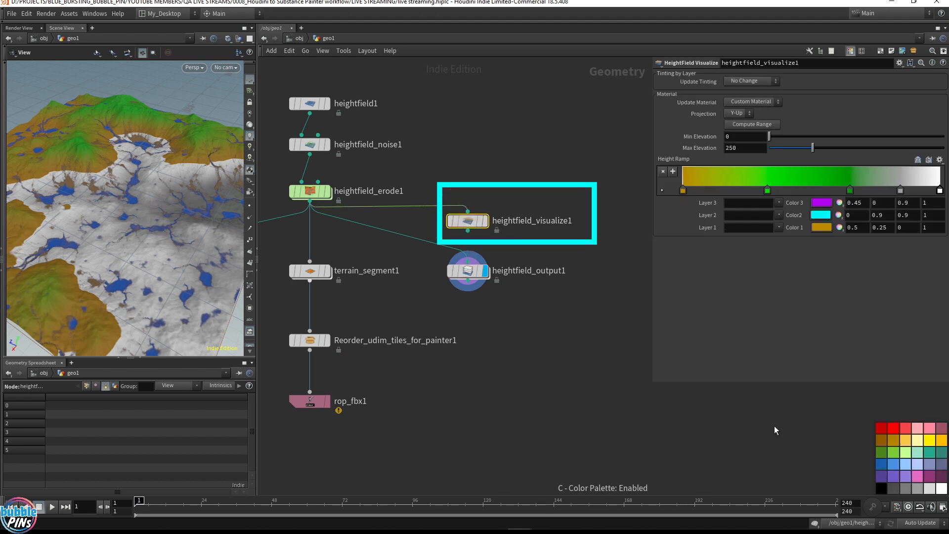
{"action": "left_click", "coordinate": [881, 488]}
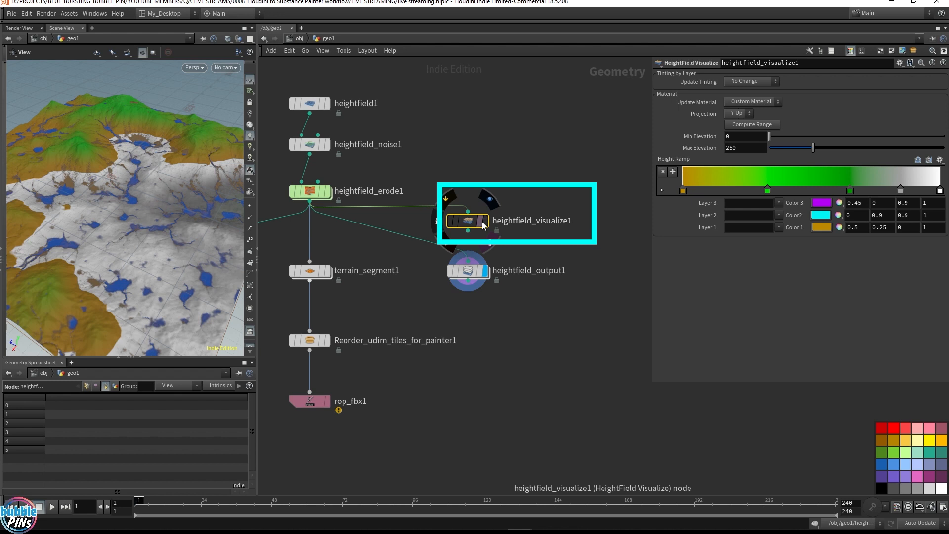
{"action": "left_click", "coordinate": [483, 222]}
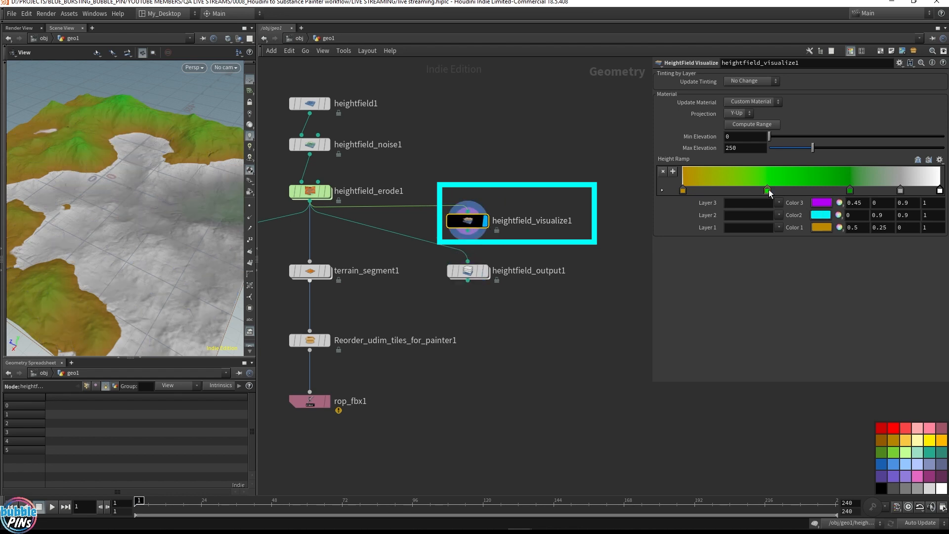
Step: Remove the brown, green and grey points from the height ramp of heightfield_visualize1, keeping only the white one
{"action": "left_click_drag", "start_coordinate": [768, 190], "coordinate": [763, 223]}
{"action": "left_click_drag", "start_coordinate": [683, 190], "coordinate": [678, 225]}
{"action": "left_click_drag", "start_coordinate": [850, 190], "coordinate": [860, 222]}
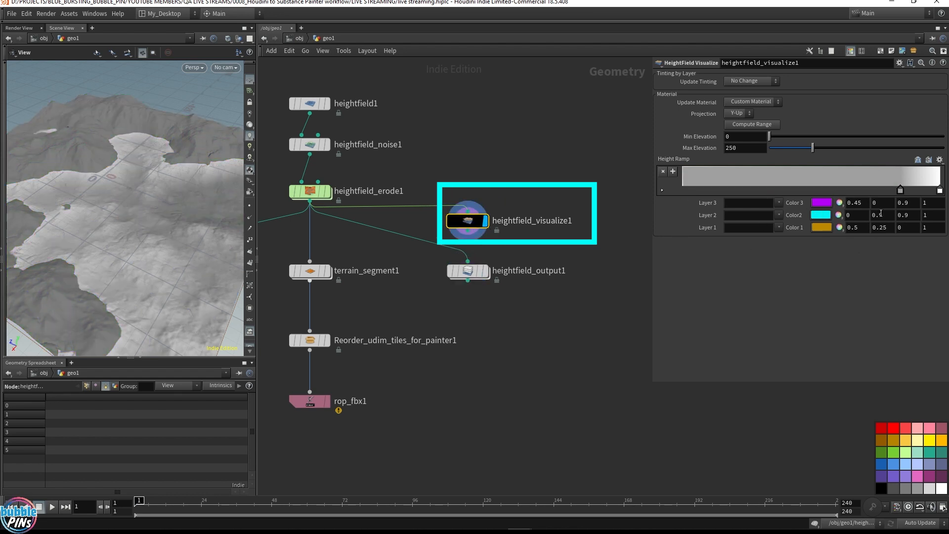
{"action": "left_click_drag", "start_coordinate": [900, 189], "coordinate": [902, 217]}
Step: Set Layer 3 of heightfield_visualize1 to bedrock and enlarge the viewport to show the terrain from above
{"action": "left_click", "coordinate": [778, 203]}
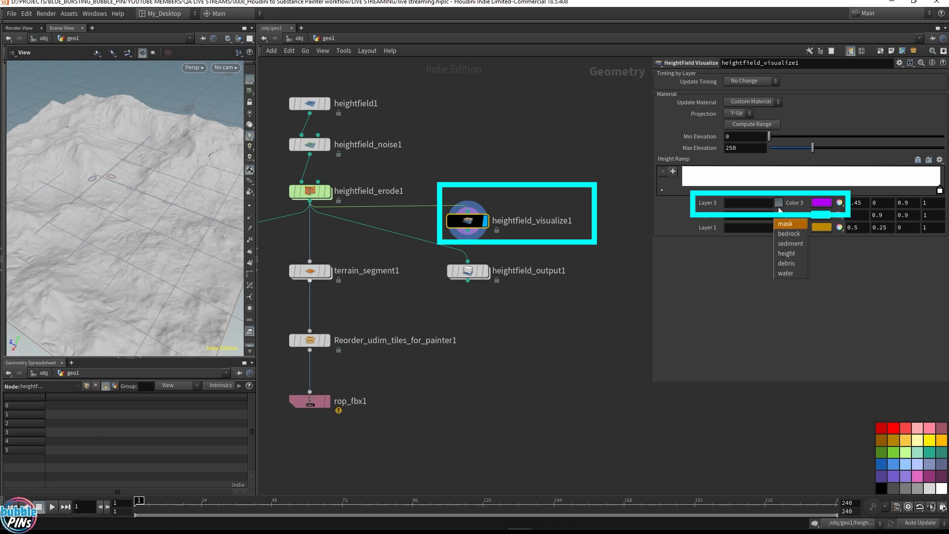
{"action": "left_click", "coordinate": [785, 233]}
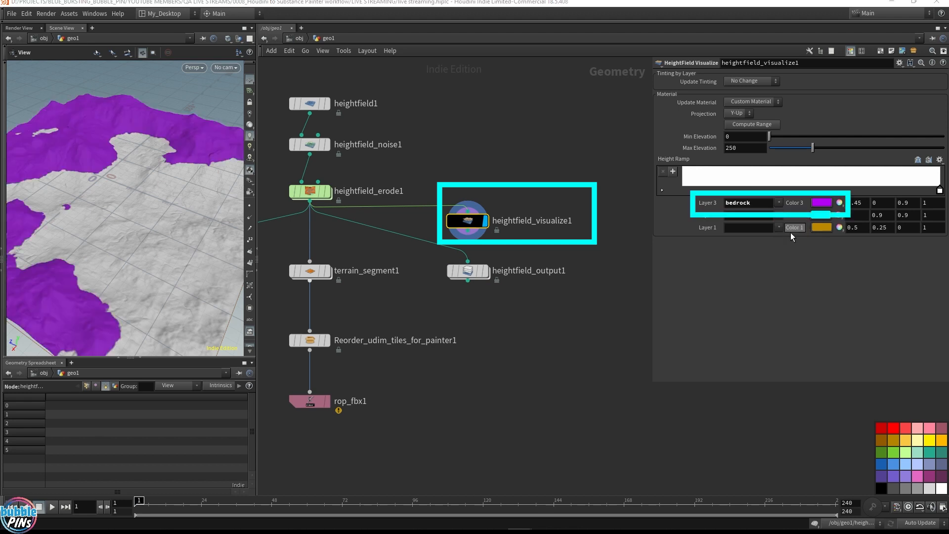
{"action": "left_click_drag", "start_coordinate": [84, 211], "coordinate": [119, 217]}
{"action": "middle_click_drag", "start_coordinate": [119, 218], "coordinate": [151, 186]}
{"action": "right_click_drag", "start_coordinate": [191, 183], "coordinate": [195, 207]}
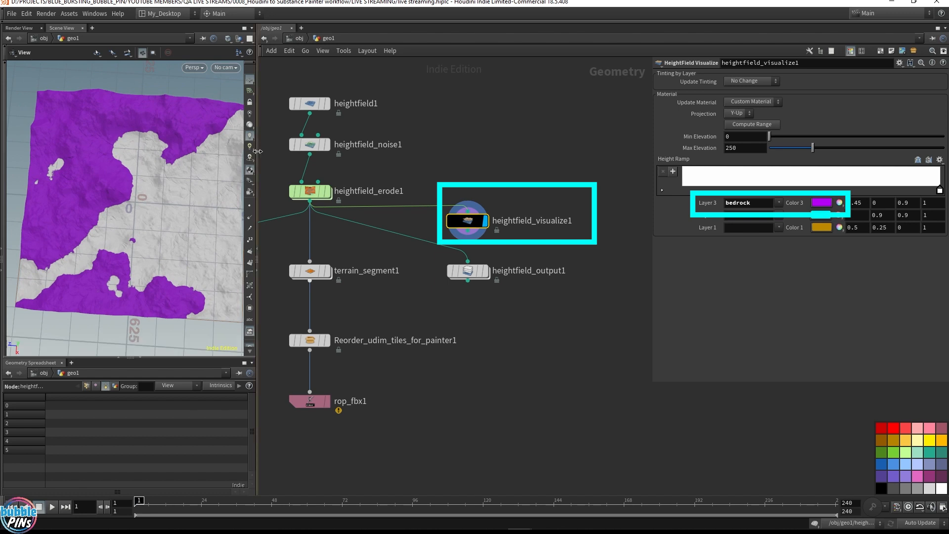
{"action": "left_click_drag", "start_coordinate": [257, 155], "coordinate": [314, 163]}
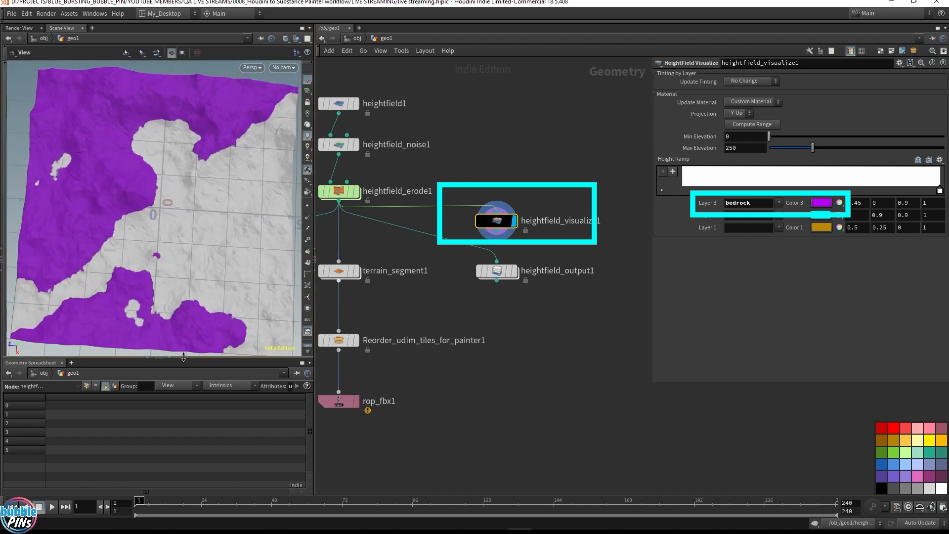
{"action": "left_click_drag", "start_coordinate": [177, 358], "coordinate": [176, 418]}
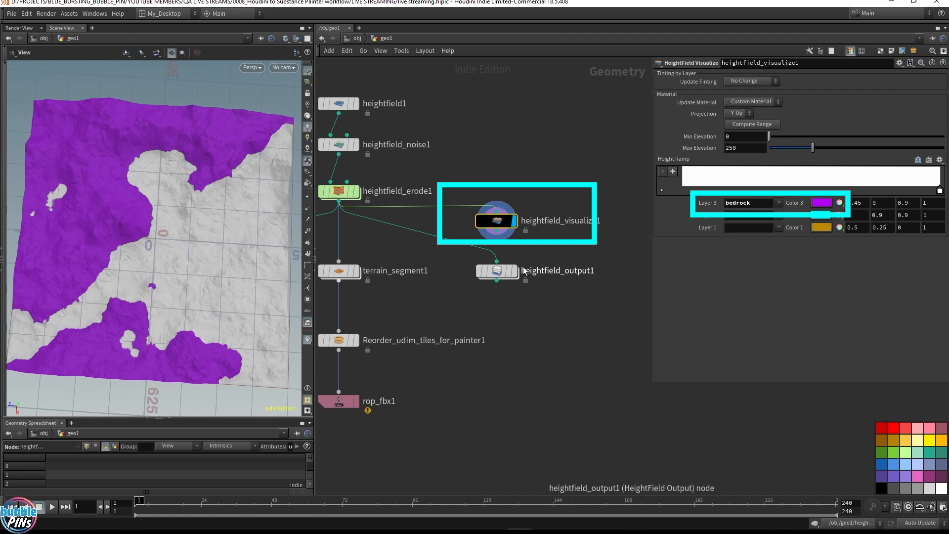
Step: Display heightfield_output1 and divide its output into tiled maps, using the Number of Tiles method with 2 by 2 tiles
{"action": "left_click", "coordinate": [513, 271]}
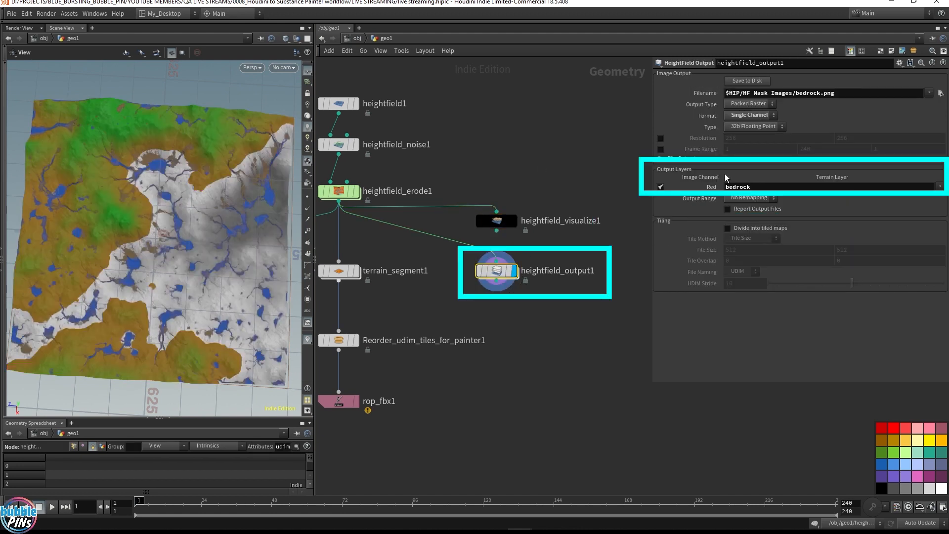
{"action": "left_click", "coordinate": [734, 230]}
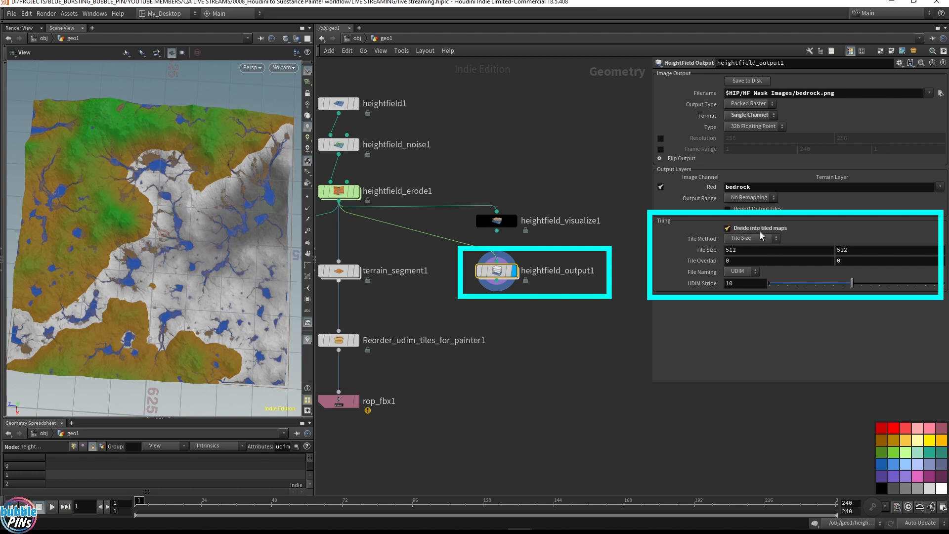
{"action": "left_click", "coordinate": [748, 251]}
{"action": "left_click", "coordinate": [759, 240]}
{"action": "left_click", "coordinate": [756, 270]}
{"action": "left_click", "coordinate": [738, 252]}
{"action": "type", "text": "2"}
{"action": "key", "text": "Tab"}
{"action": "type", "text": "2"}
{"action": "key", "text": "Return"}
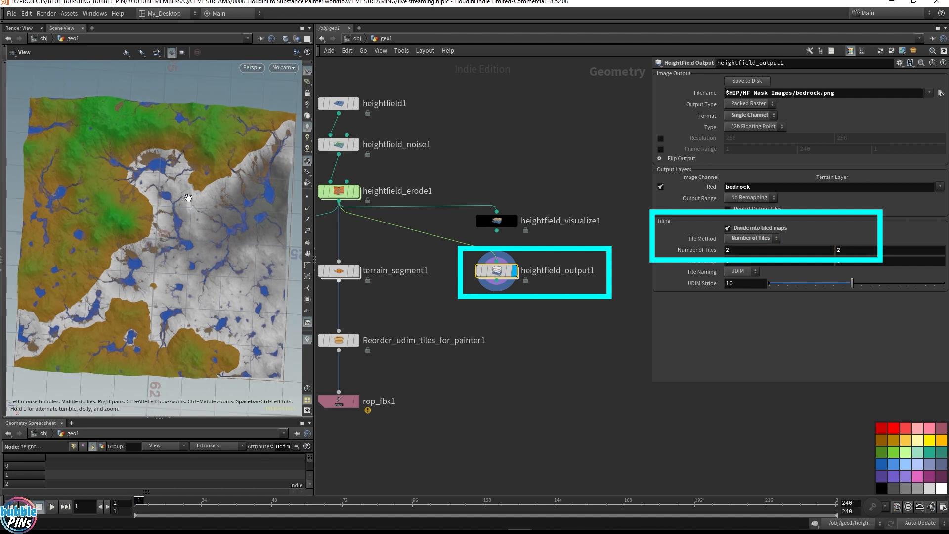
Step: Inspect the UDIM tile layout of Reorder_udim_tiles_for_painter1 in the UV view
{"action": "key", "text": "space+5"}
{"action": "middle_click_drag", "start_coordinate": [467, 323], "coordinate": [496, 317]}
{"action": "left_click", "coordinate": [368, 333]}
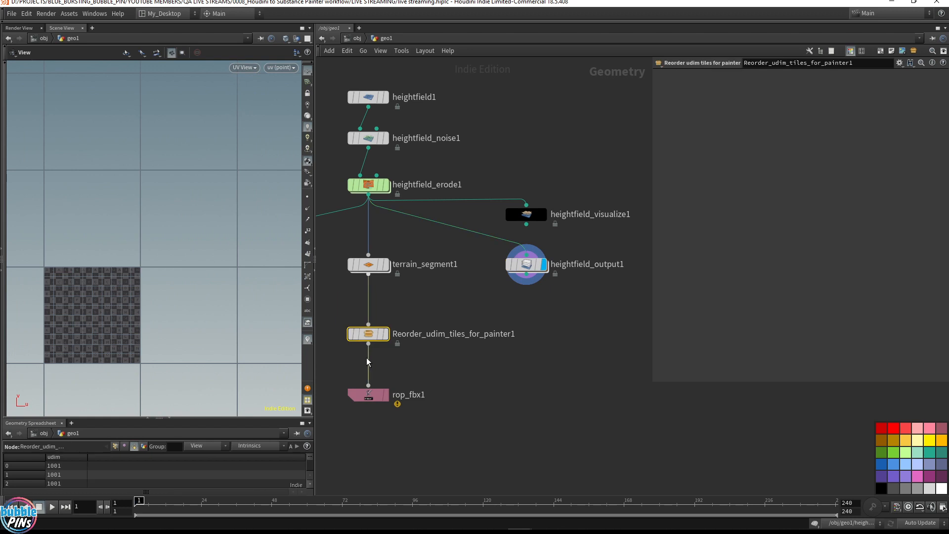
{"action": "left_click", "coordinate": [386, 333]}
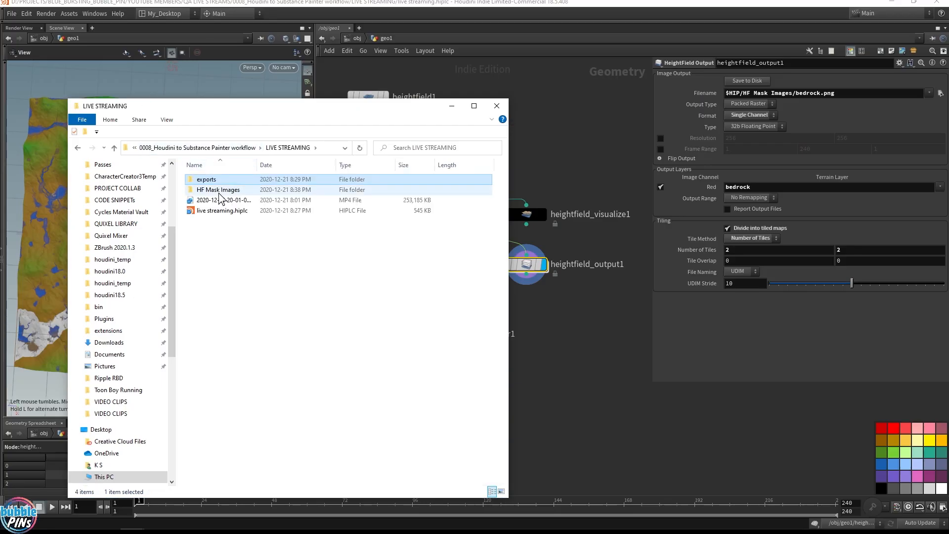
Step: Open the HF Mask Images folder and compare the exported bedrock tile images with the terrain shown by heightfield_visualize1
{"action": "double_click", "coordinate": [222, 191]}
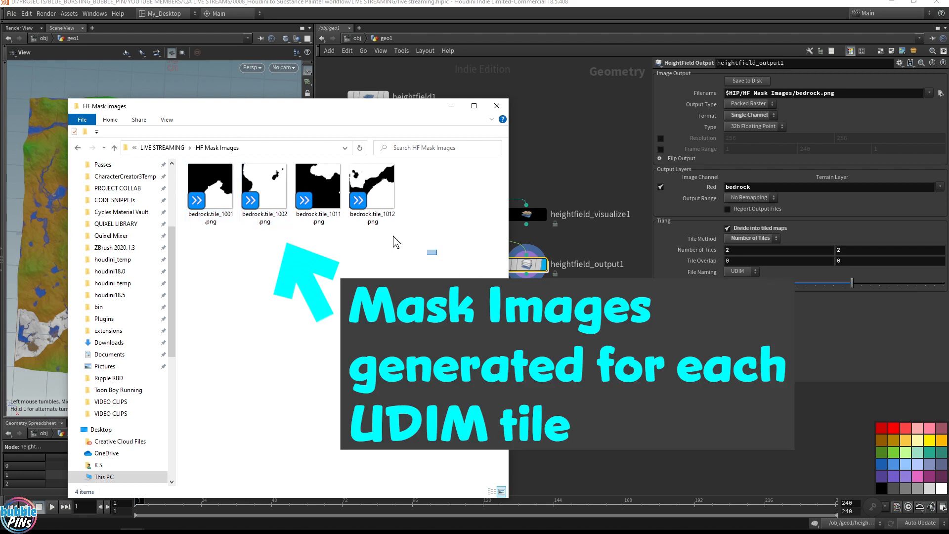
{"action": "left_click_drag", "start_coordinate": [436, 255], "coordinate": [210, 190]}
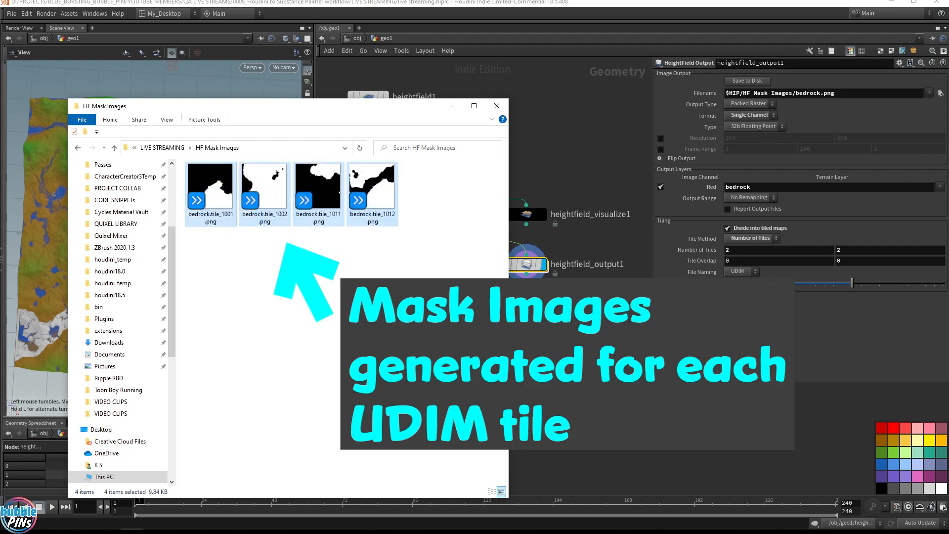
{"action": "left_click_drag", "start_coordinate": [269, 115], "coordinate": [502, 139]}
{"action": "left_click", "coordinate": [542, 214]}
{"action": "key", "text": "alt+Tab"}
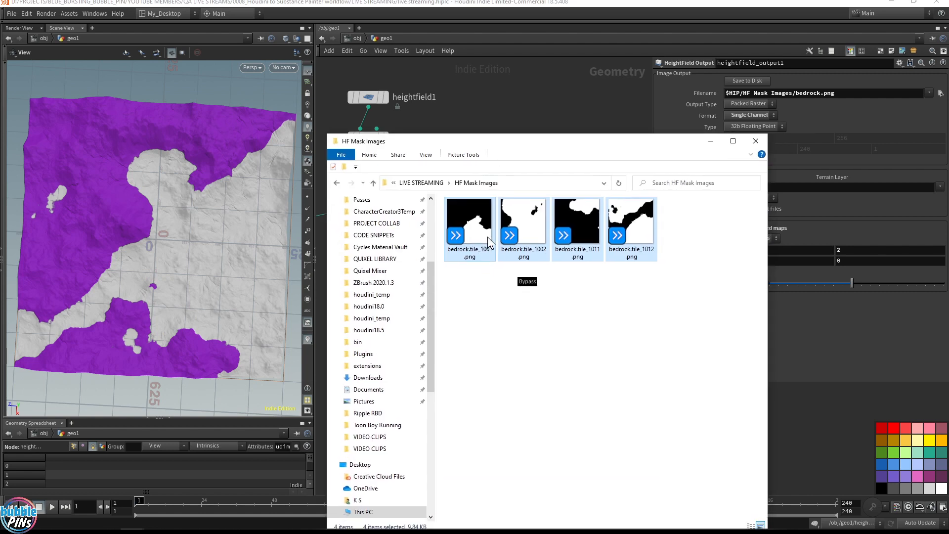
Step: Deselect the bedrock tile images in the HF Mask Images folder and switch to Substance Painter
{"action": "left_click", "coordinate": [627, 345]}
{"action": "left_click", "coordinate": [475, 241]}
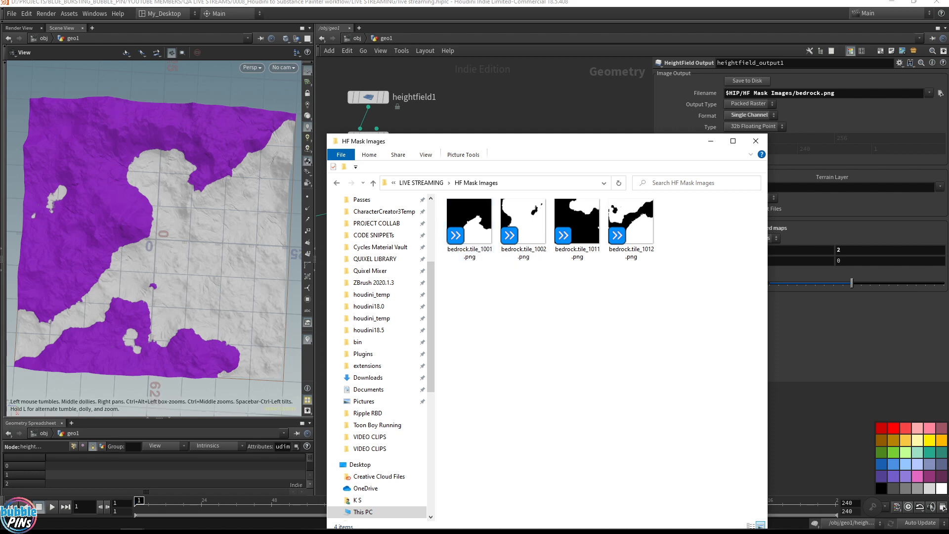
{"action": "left_click", "coordinate": [203, 531]}
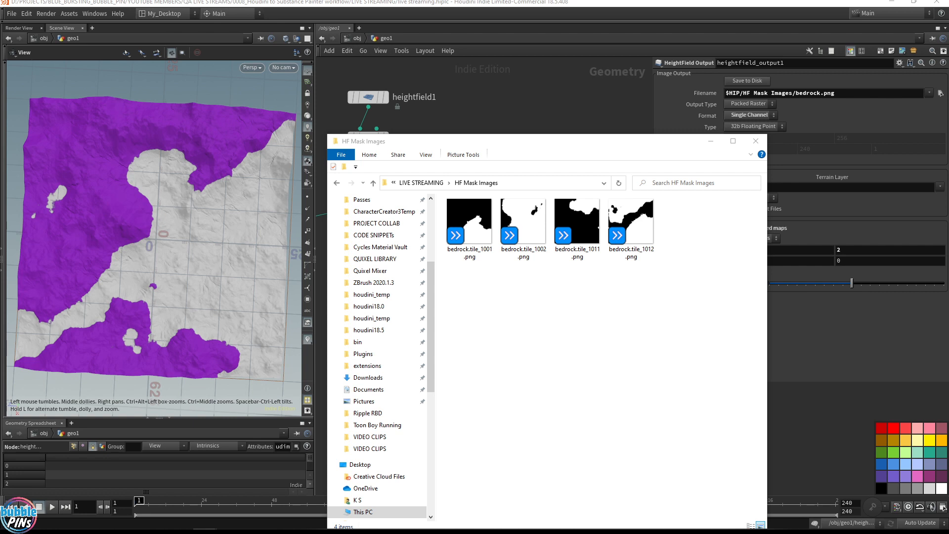
{"action": "left_click_drag", "start_coordinate": [529, 147], "coordinate": [649, 344]}
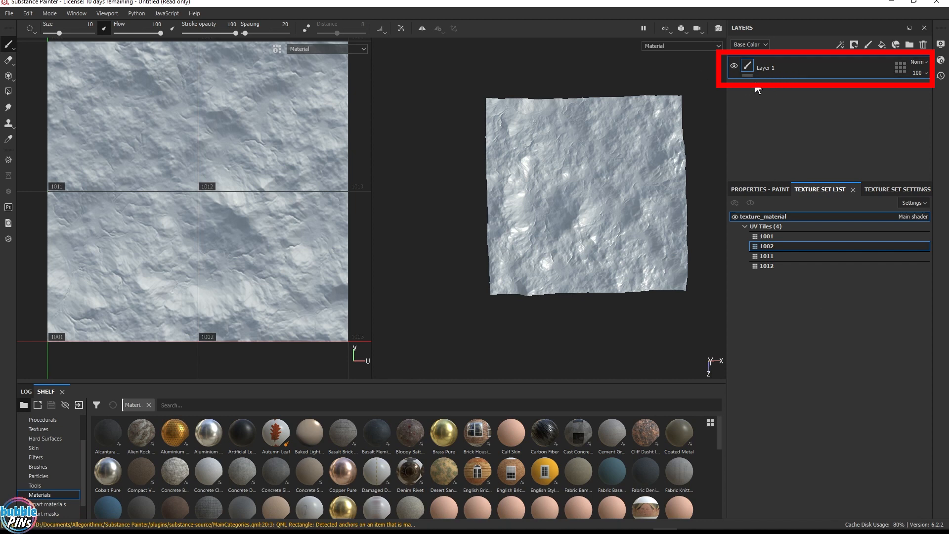
Step: Replace Layer 1 of texture_material with a new fill layer and show its fill properties
{"action": "left_click", "coordinate": [923, 46]}
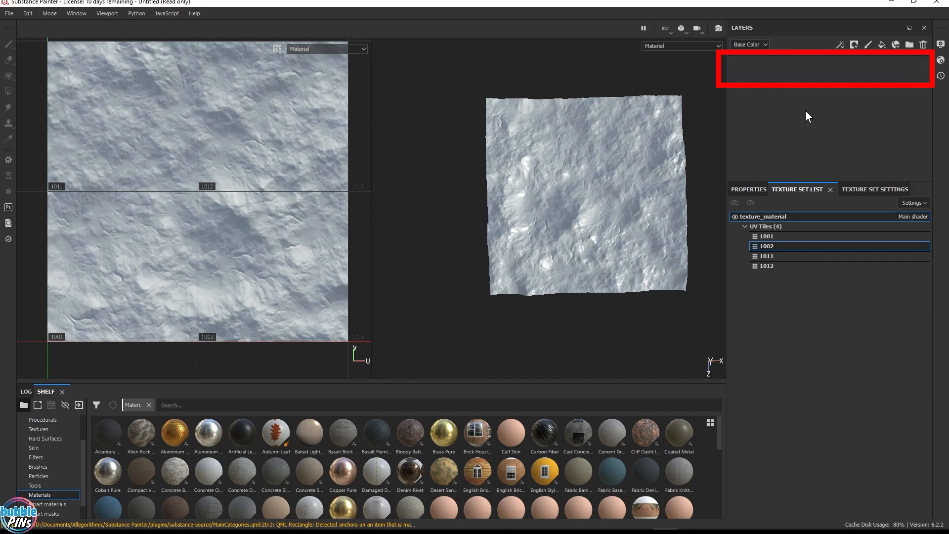
{"action": "left_click", "coordinate": [881, 45]}
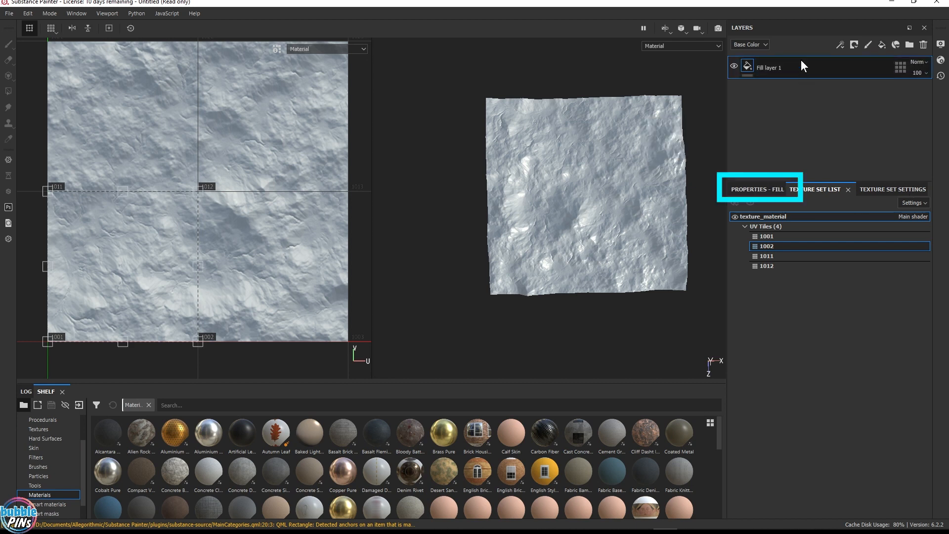
{"action": "left_click", "coordinate": [756, 190]}
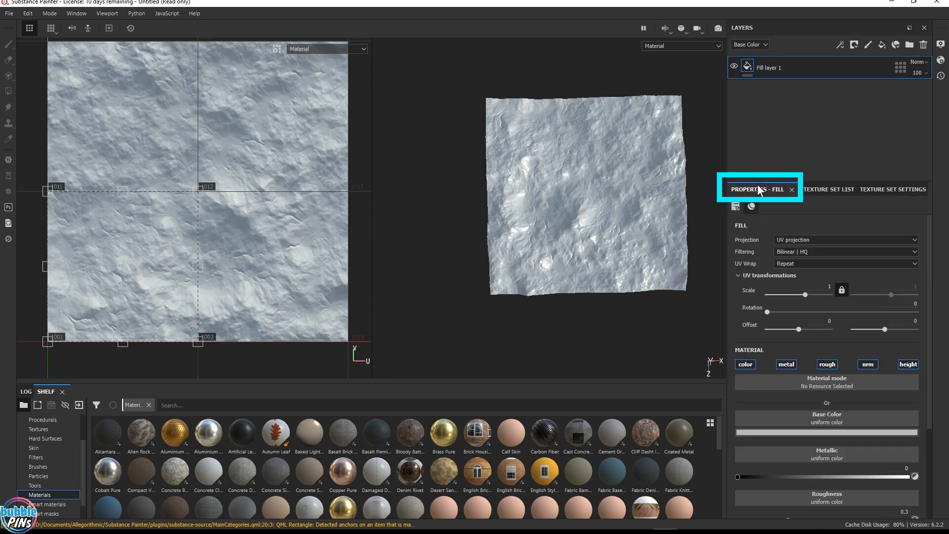
Step: Set Fill layer 1's base color to pure red (1, 0, 0) and add a white mask to the layer
{"action": "left_click", "coordinate": [823, 432]}
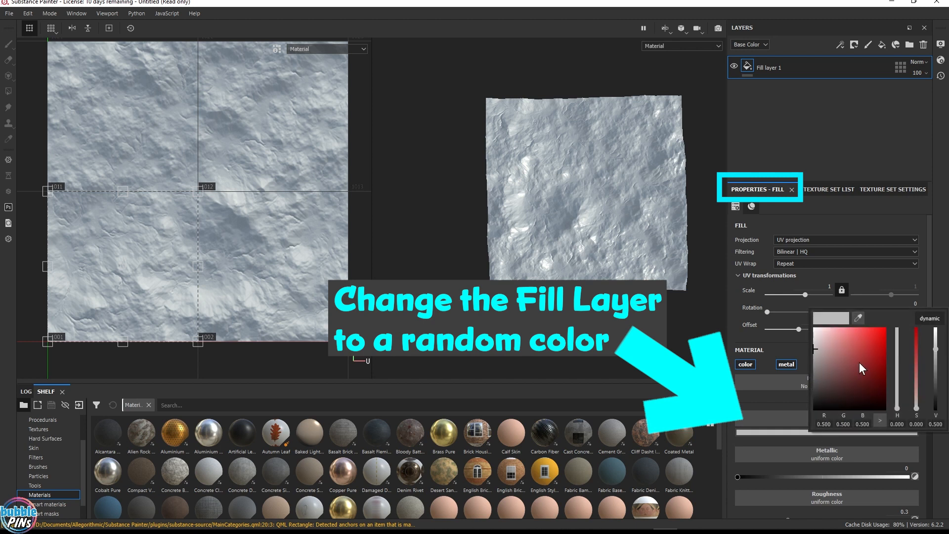
{"action": "left_click_drag", "start_coordinate": [859, 363], "coordinate": [911, 319]}
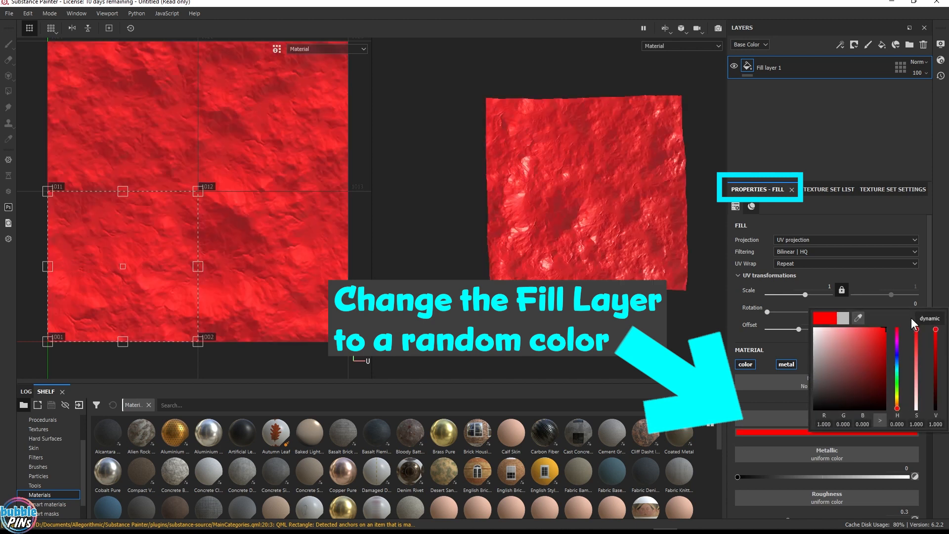
{"action": "left_click", "coordinate": [847, 143]}
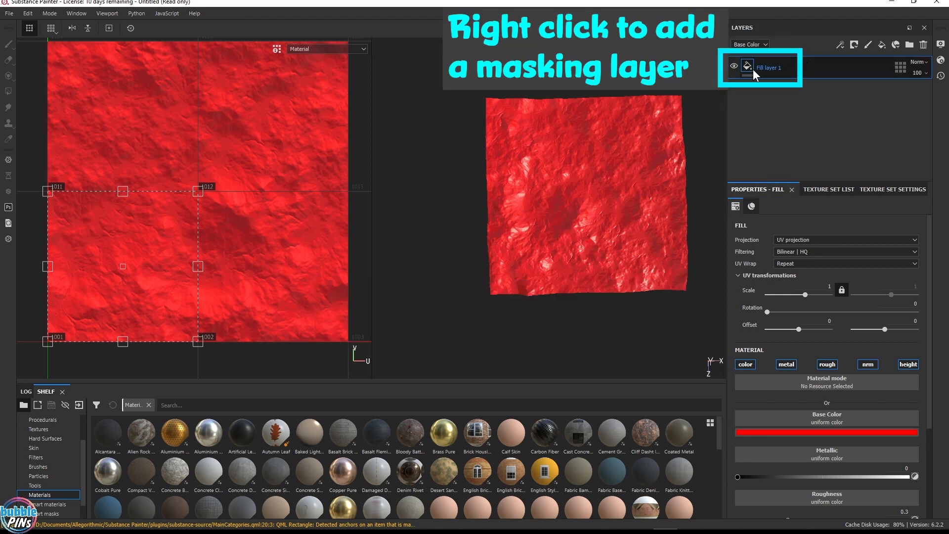
{"action": "right_click", "coordinate": [749, 65]}
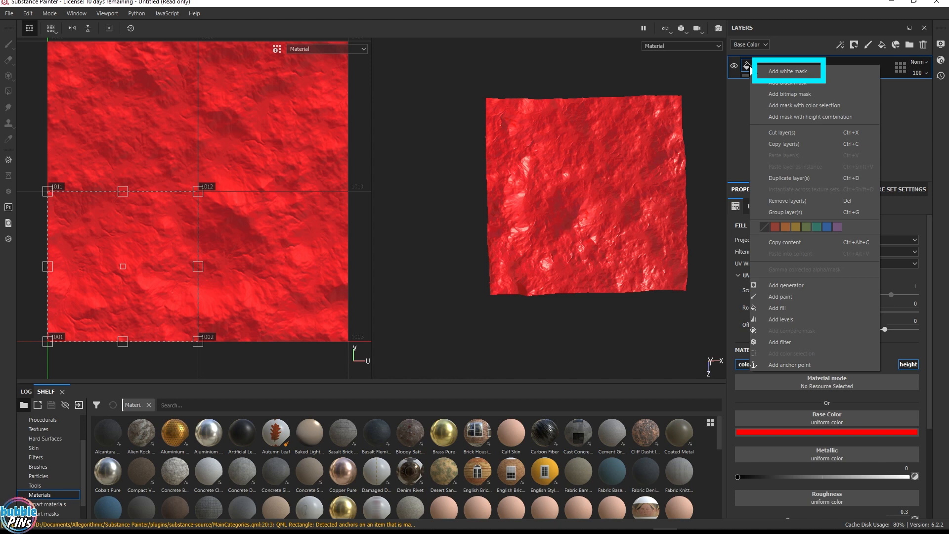
{"action": "left_click", "coordinate": [806, 74]}
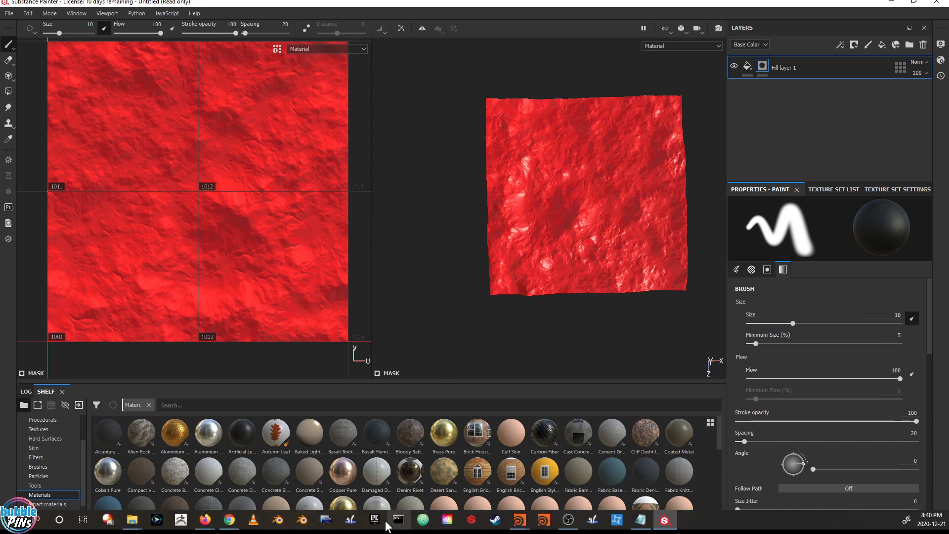
{"action": "mouse_move", "coordinate": [132, 520]}
{"action": "left_click", "coordinate": [124, 489]}
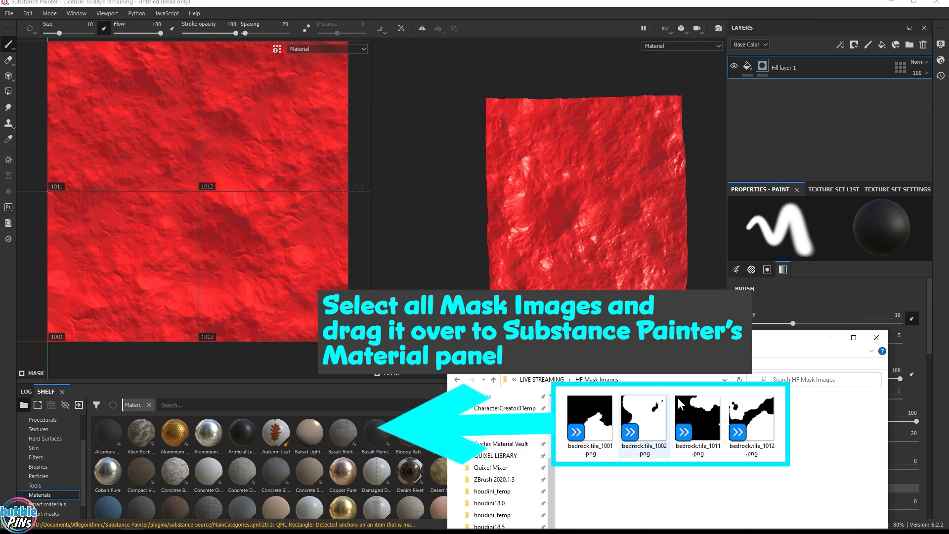
{"action": "left_click", "coordinate": [816, 111]}
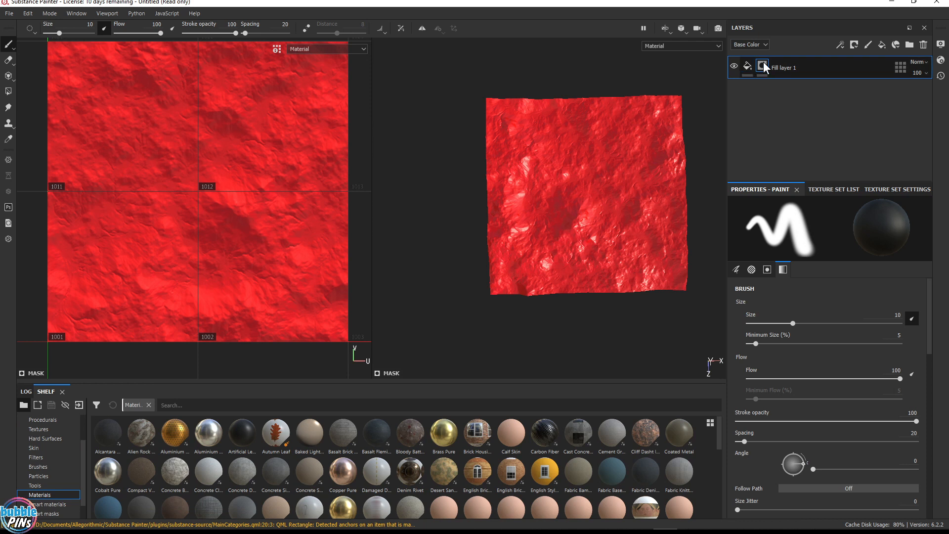
{"action": "right_click", "coordinate": [763, 66]}
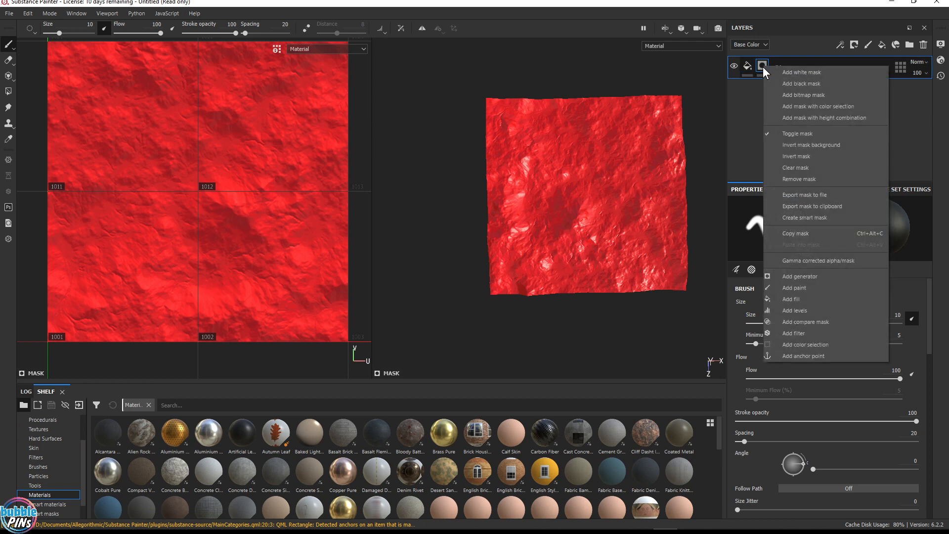
{"action": "left_click", "coordinate": [763, 67]}
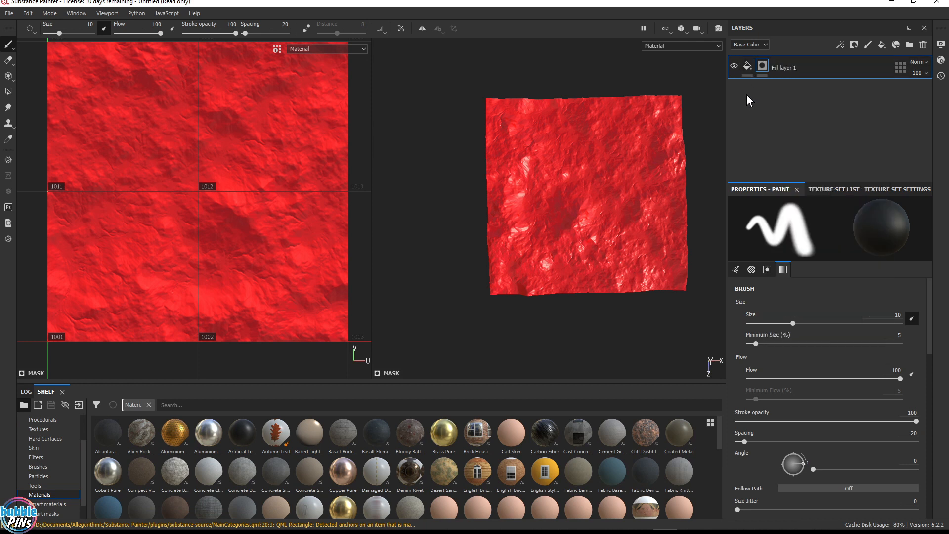
{"action": "right_click", "coordinate": [762, 65]}
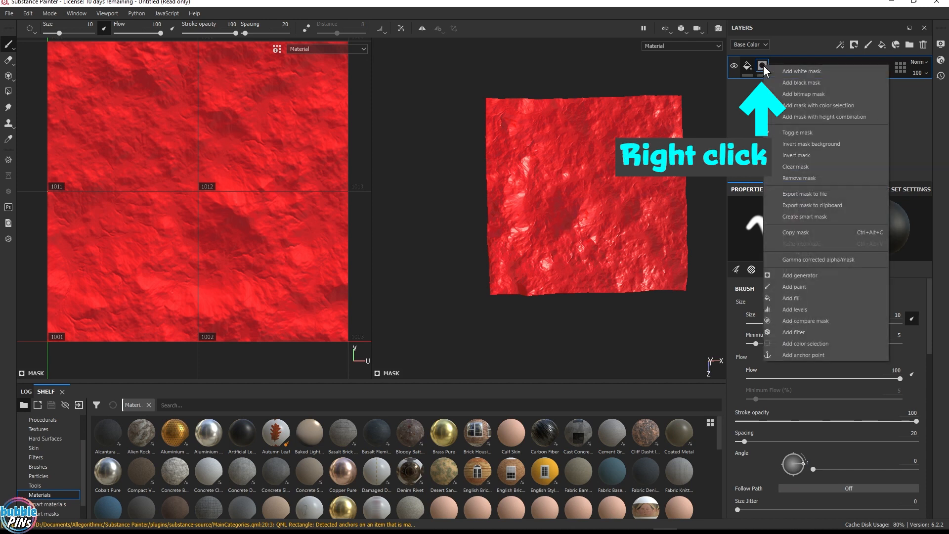
{"action": "left_click", "coordinate": [747, 72]}
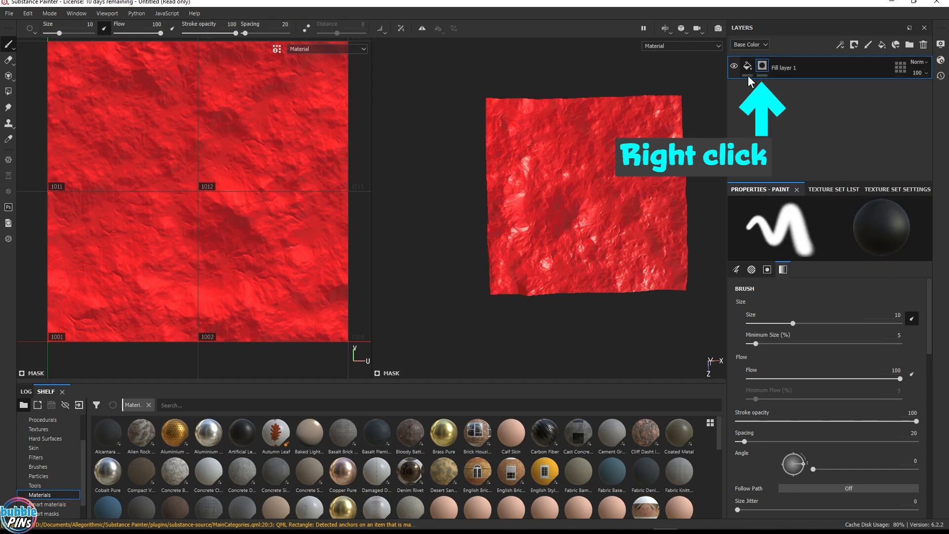
{"action": "left_click", "coordinate": [746, 68]}
{"action": "right_click", "coordinate": [746, 68]}
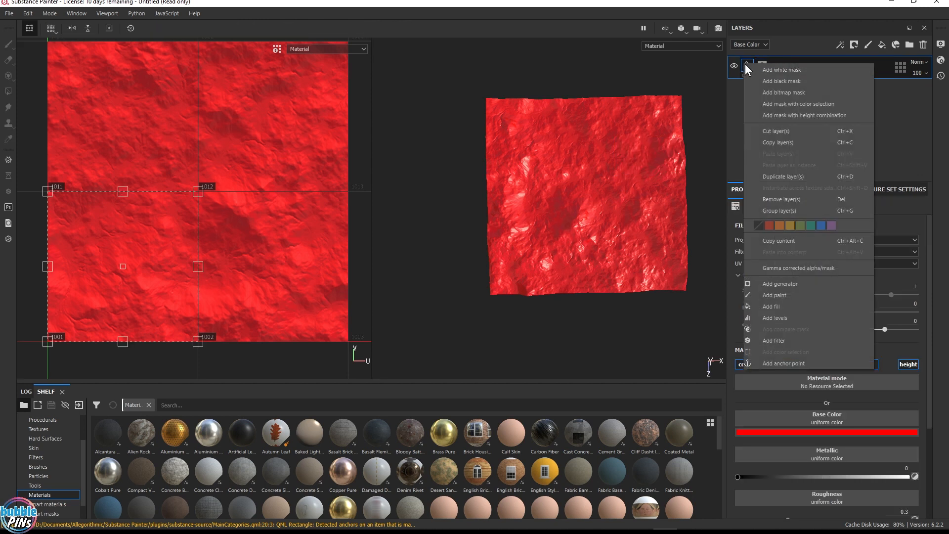
{"action": "left_click", "coordinate": [736, 84]}
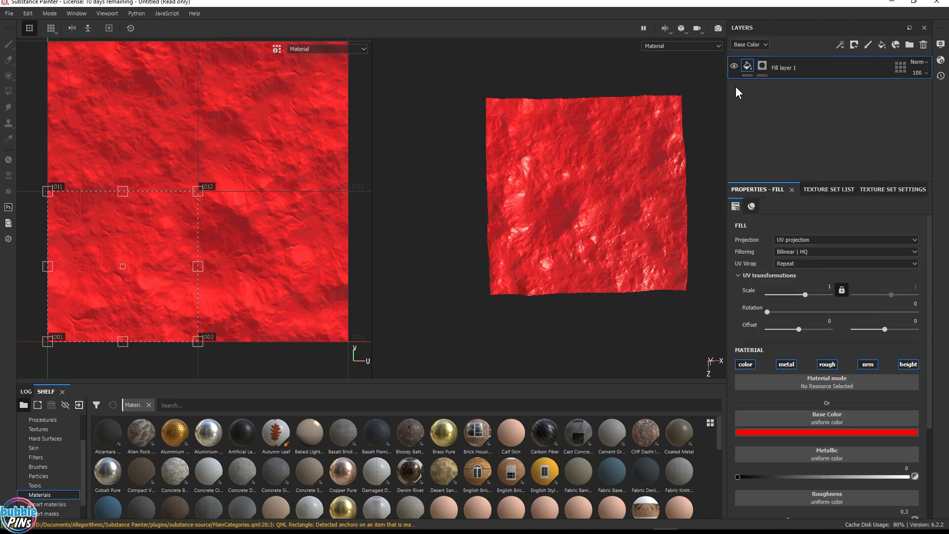
Step: Add a fill effect to the mask of Fill layer 1
{"action": "left_click", "coordinate": [761, 67]}
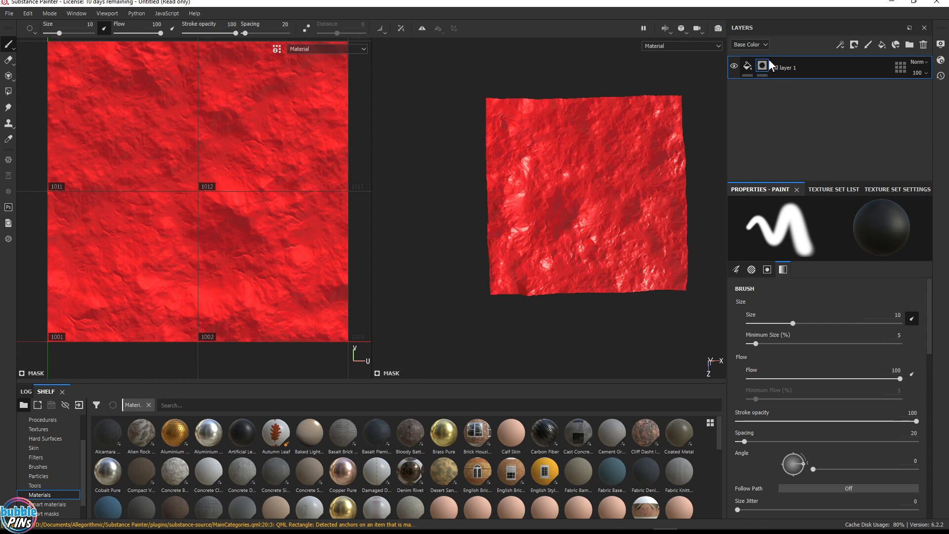
{"action": "right_click", "coordinate": [765, 67]}
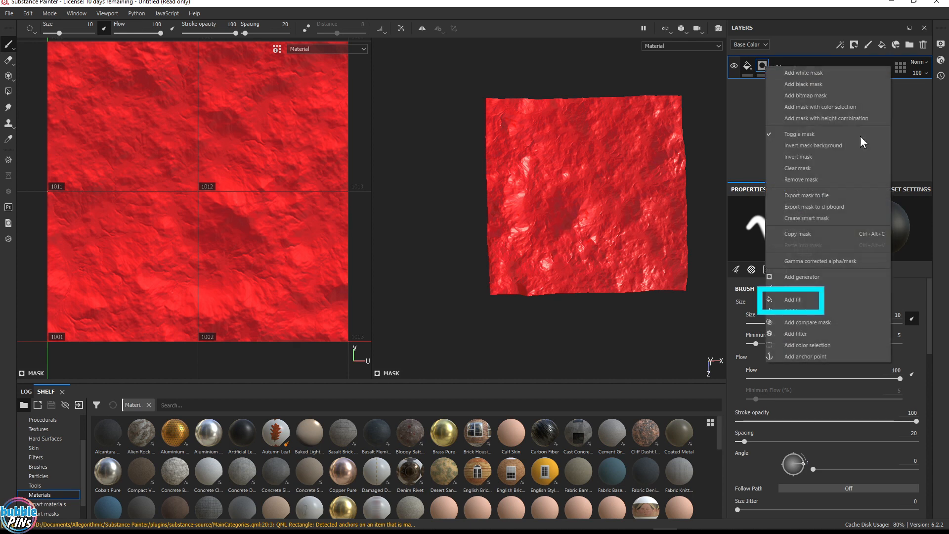
{"action": "left_click", "coordinate": [812, 298]}
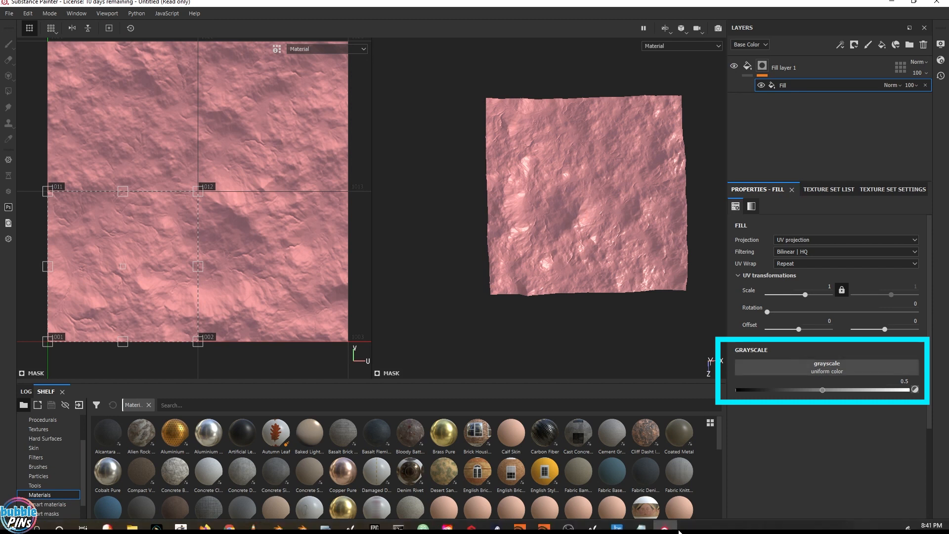
Step: Bring the four bedrock.tile mask PNGs (1001, 1002, 1011, 1012) from the HF Mask Images folder into the shelf for import
{"action": "mouse_move", "coordinate": [556, 531]}
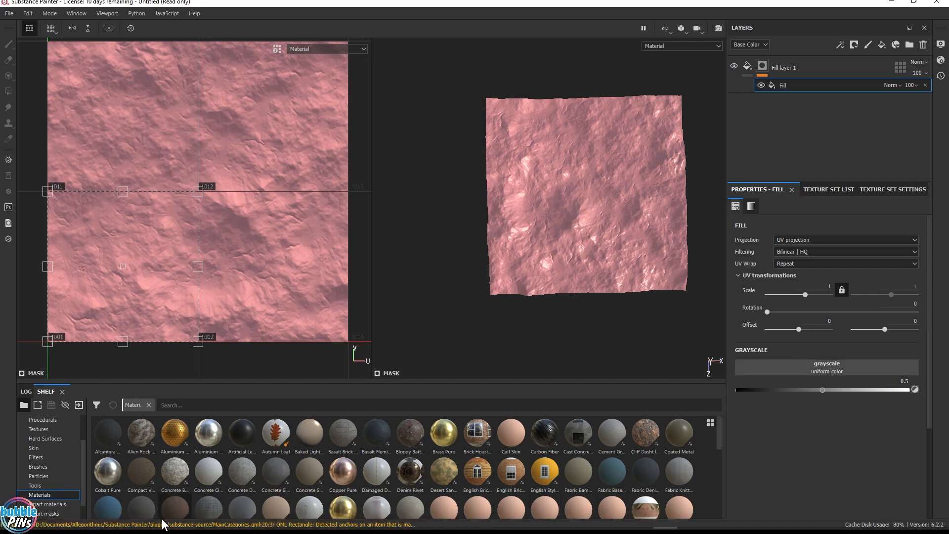
{"action": "mouse_move", "coordinate": [132, 525]}
{"action": "left_click", "coordinate": [116, 487]}
{"action": "left_click_drag", "start_coordinate": [687, 509], "coordinate": [197, 449]}
Step: Set the usage of all four bedrock.tile images to texture
{"action": "left_click", "coordinate": [601, 162]}
{"action": "left_click", "coordinate": [614, 203]}
{"action": "left_click", "coordinate": [611, 174]}
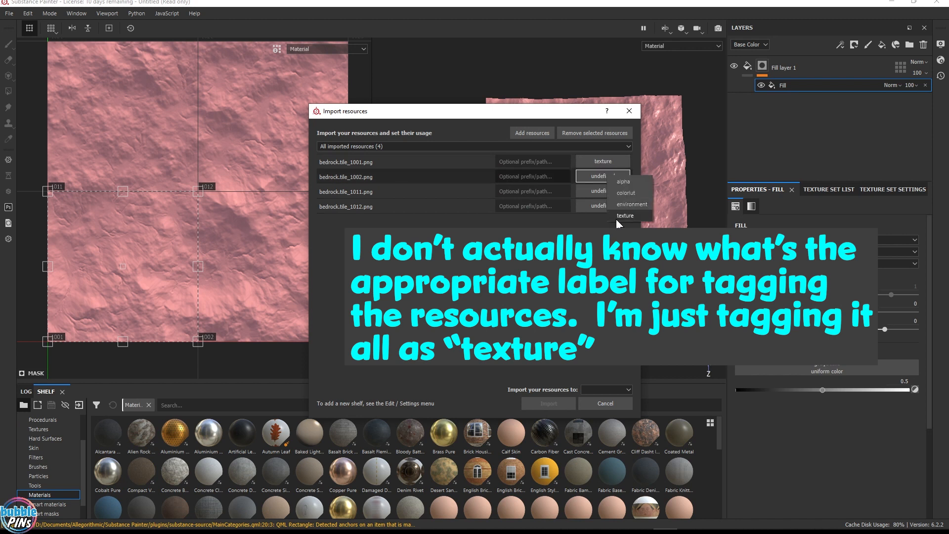
{"action": "left_click", "coordinate": [615, 218]}
{"action": "left_click", "coordinate": [598, 191]}
{"action": "left_click", "coordinate": [614, 233]}
{"action": "left_click", "coordinate": [602, 206]}
{"action": "left_click", "coordinate": [616, 250]}
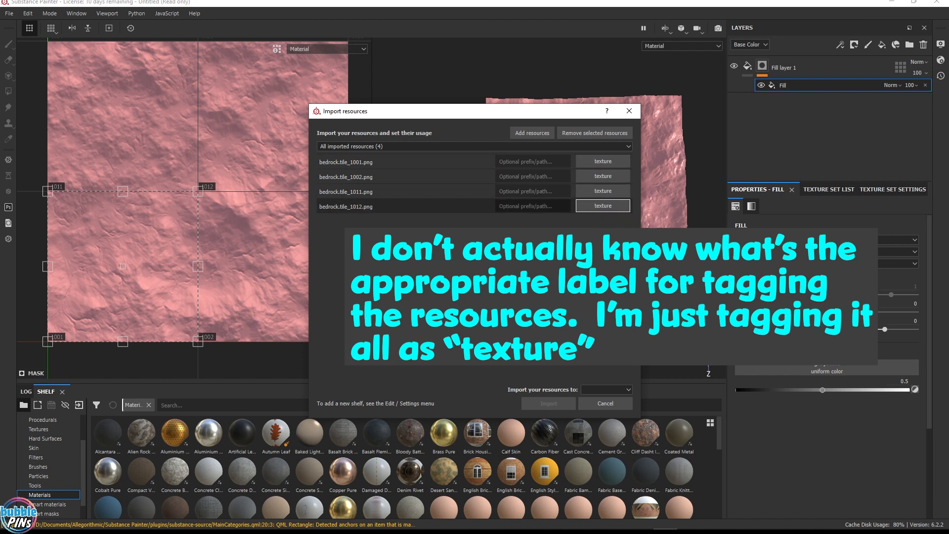
Step: Import the four mask images into the current session
{"action": "left_click", "coordinate": [611, 389]}
{"action": "left_click", "coordinate": [605, 410]}
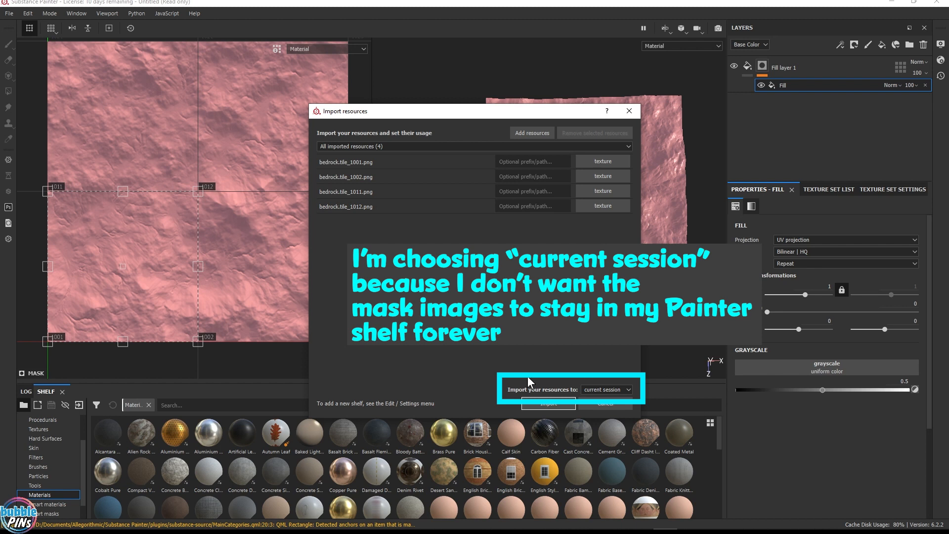
{"action": "left_click", "coordinate": [594, 392]}
{"action": "left_click", "coordinate": [601, 406]}
{"action": "left_click", "coordinate": [548, 403]}
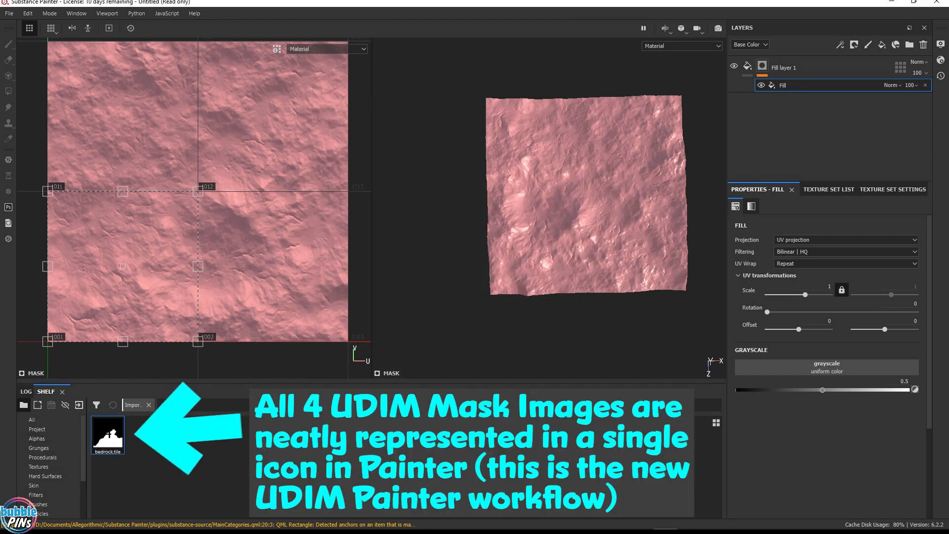
{"action": "mouse_move", "coordinate": [116, 448]}
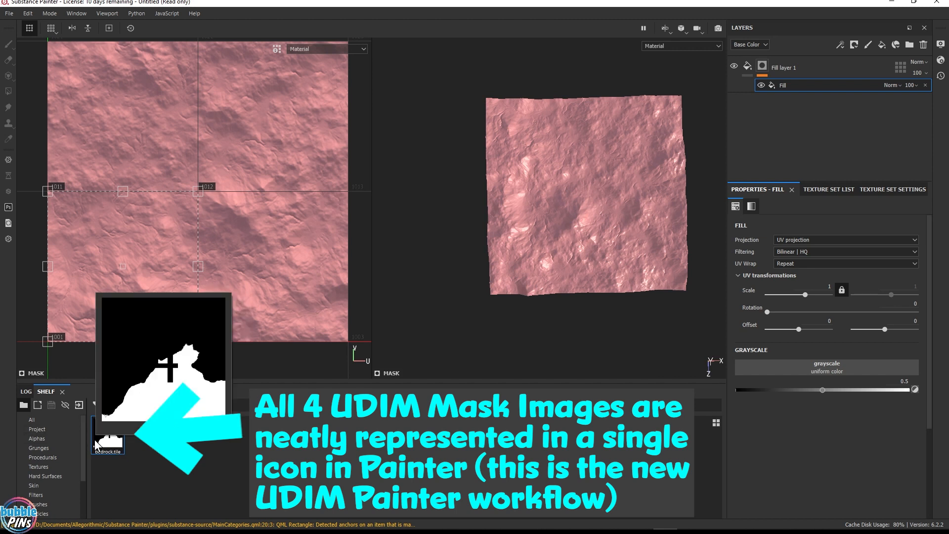
{"action": "mouse_move", "coordinate": [128, 526]}
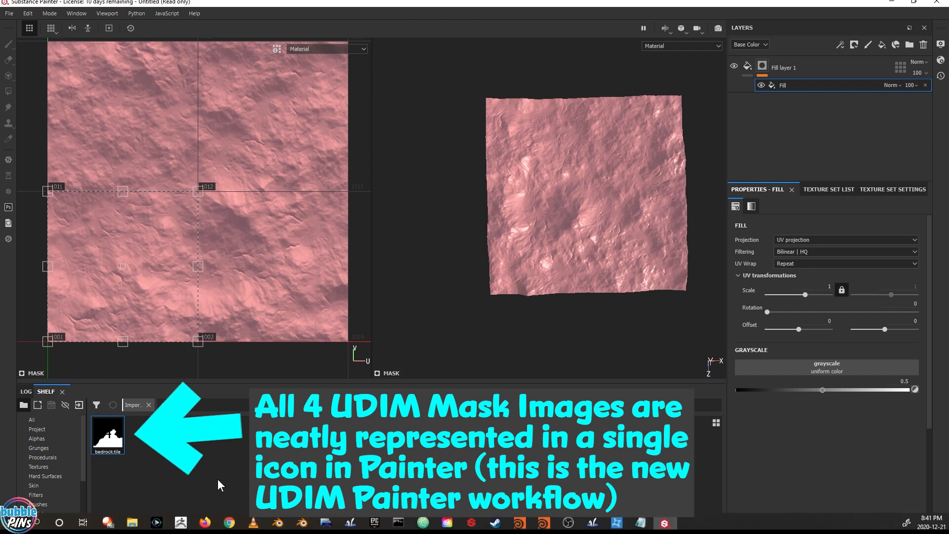
{"action": "left_click", "coordinate": [98, 492]}
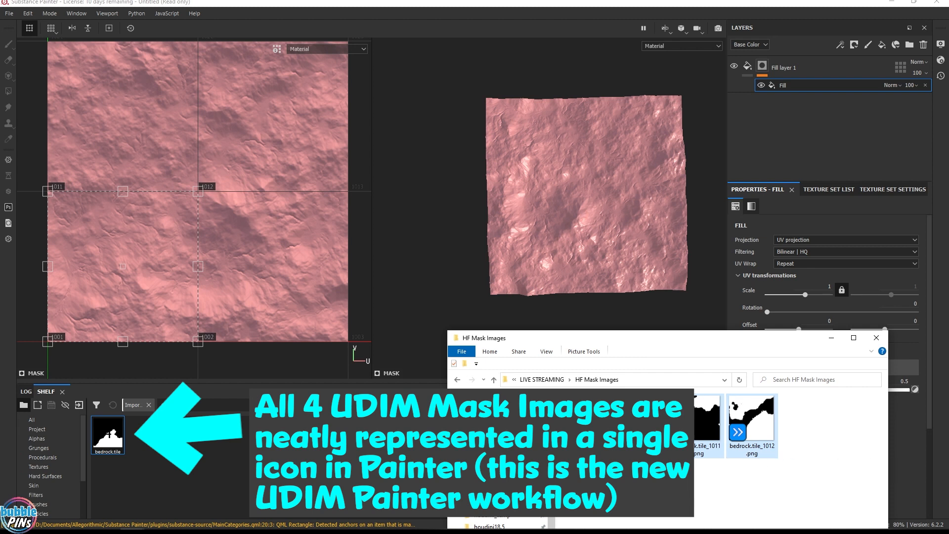
{"action": "left_click", "coordinate": [271, 466]}
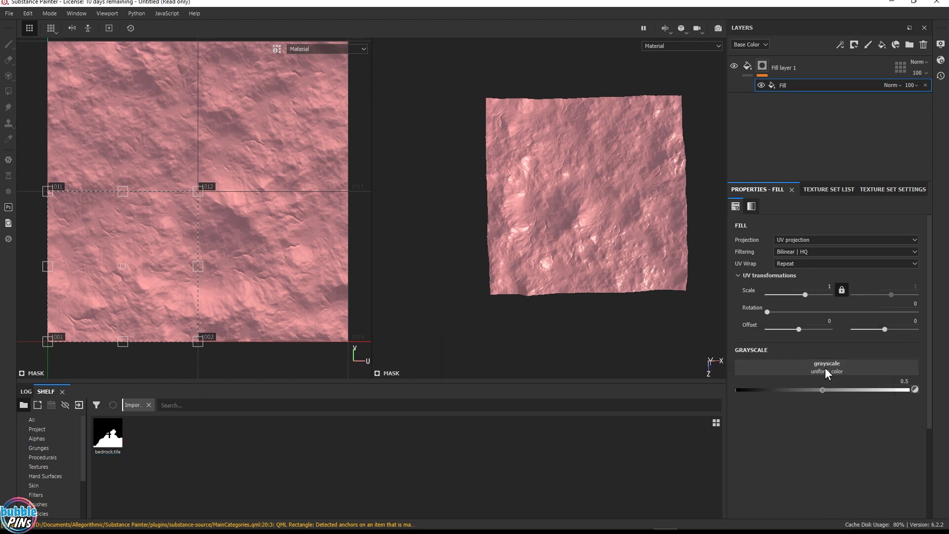
Step: Assign the bedrock.tile texture to the grayscale channel of the mask's fill effect
{"action": "mouse_move", "coordinate": [113, 433]}
{"action": "left_mouse_down"}
{"action": "mouse_move", "coordinate": [778, 442]}
{"action": "mouse_move", "coordinate": [796, 414]}
{"action": "mouse_move", "coordinate": [273, 494]}
{"action": "mouse_move", "coordinate": [129, 427]}
{"action": "mouse_move", "coordinate": [116, 432]}
{"action": "left_mouse_up"}
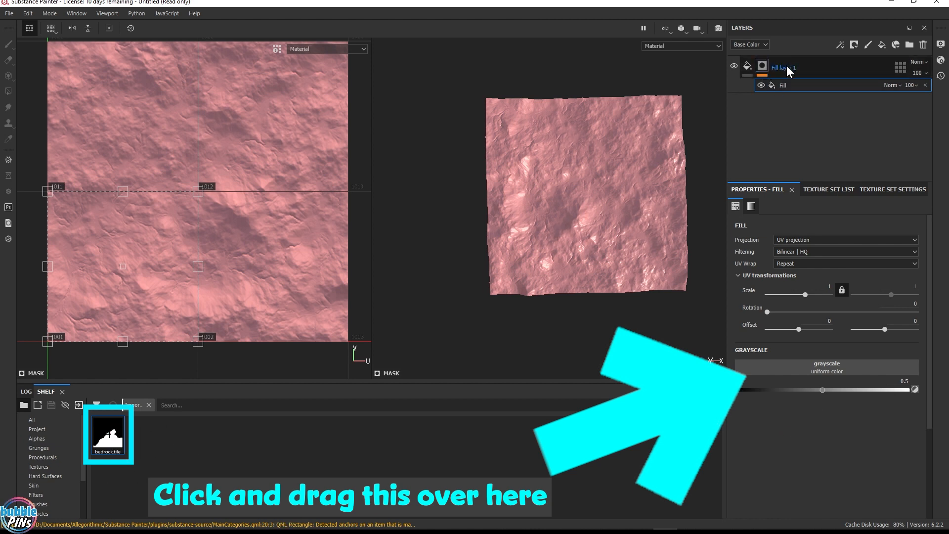
{"action": "double_click", "coordinate": [785, 84]}
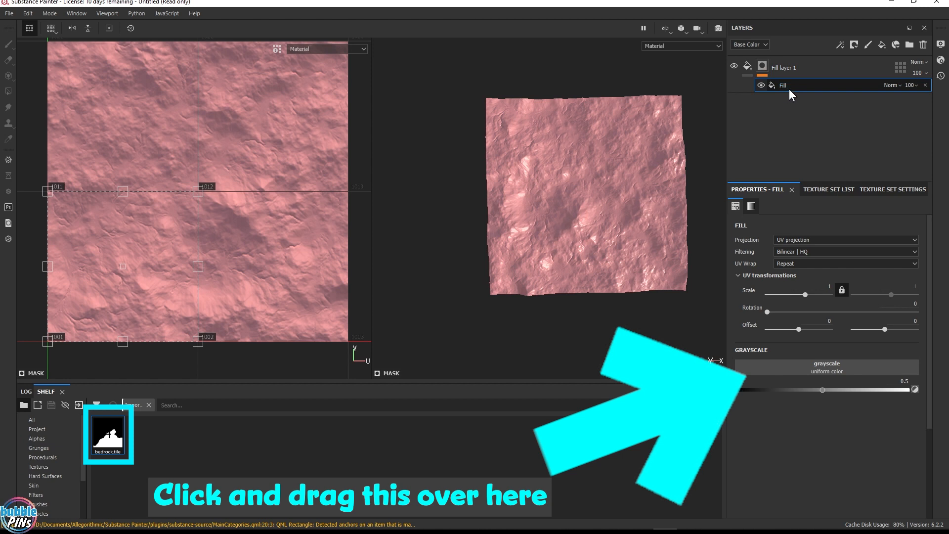
{"action": "left_click_drag", "start_coordinate": [107, 434], "coordinate": [783, 363]}
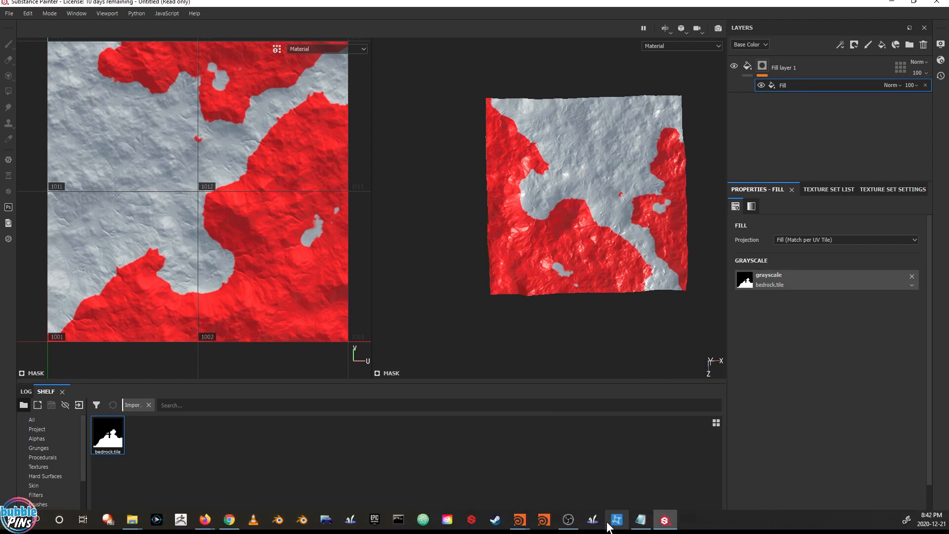
Step: Shrink the Substance Painter window and place it beside the Houdini viewport so both terrains can be compared
{"action": "mouse_move", "coordinate": [677, 3]}
{"action": "left_mouse_down"}
{"action": "mouse_move", "coordinate": [608, 34]}
{"action": "mouse_move", "coordinate": [835, 178]}
{"action": "mouse_move", "coordinate": [729, 119]}
{"action": "mouse_move", "coordinate": [565, 73]}
{"action": "mouse_move", "coordinate": [536, 91]}
{"action": "mouse_move", "coordinate": [507, 18]}
{"action": "left_mouse_up"}
{"action": "left_click_drag", "start_coordinate": [692, 309], "coordinate": [923, 494]}
{"action": "scroll", "coordinate": [630, 206], "scroll_direction": "down", "scroll_amount": 1}
{"action": "scroll", "coordinate": [630, 207], "scroll_direction": "up", "scroll_amount": 2}
{"action": "scroll", "coordinate": [630, 206], "scroll_direction": "down", "scroll_amount": 3}
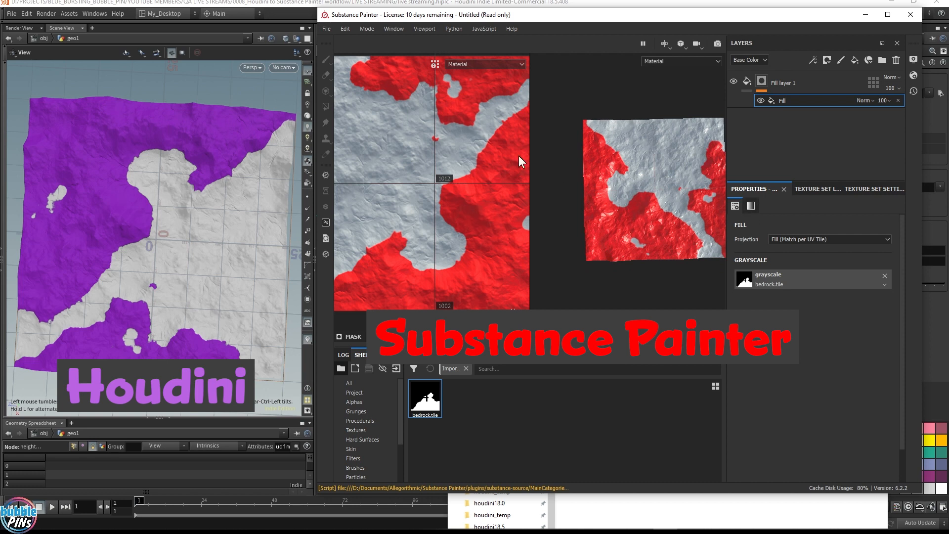
Step: Orient the Houdini terrain to a top-down view that matches the direction of the terrain in Substance Painter
{"action": "mouse_move", "coordinate": [203, 307]}
{"action": "left_mouse_down"}
{"action": "mouse_move", "coordinate": [247, 290]}
{"action": "mouse_move", "coordinate": [284, 296]}
{"action": "left_mouse_up"}
{"action": "right_click_drag", "start_coordinate": [240, 314], "coordinate": [255, 184]}
{"action": "left_click_drag", "start_coordinate": [255, 184], "coordinate": [275, 174]}
{"action": "key", "text": "alt+Tab"}
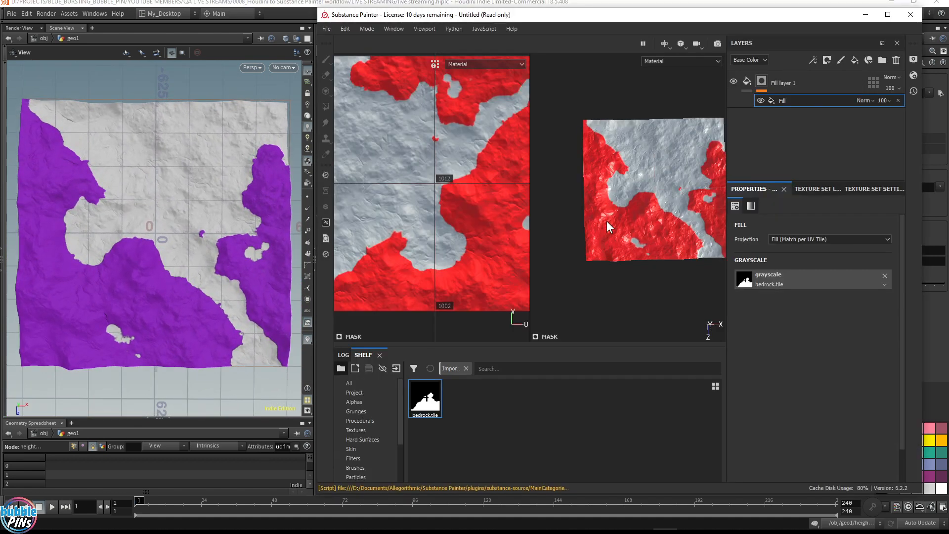
Step: Show only the 3D view in Substance Painter and frame the masked terrain to compare it with the Houdini mask
{"action": "left_click_drag", "start_coordinate": [619, 18], "coordinate": [600, 25]}
{"action": "scroll", "coordinate": [597, 155], "scroll_direction": "down", "scroll_amount": 1}
{"action": "scroll", "coordinate": [612, 156], "scroll_direction": "up", "scroll_amount": 2}
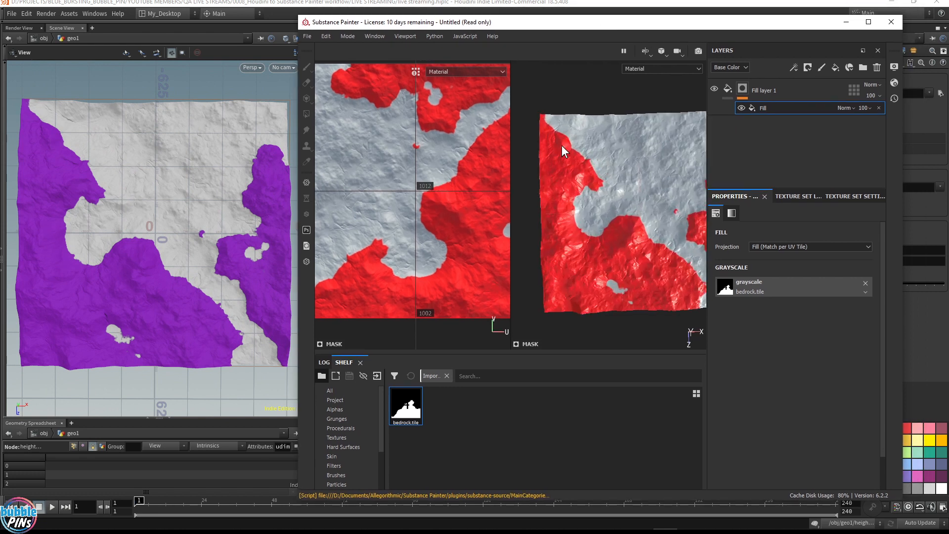
{"action": "left_click", "coordinate": [651, 55]}
{"action": "left_click", "coordinate": [665, 79]}
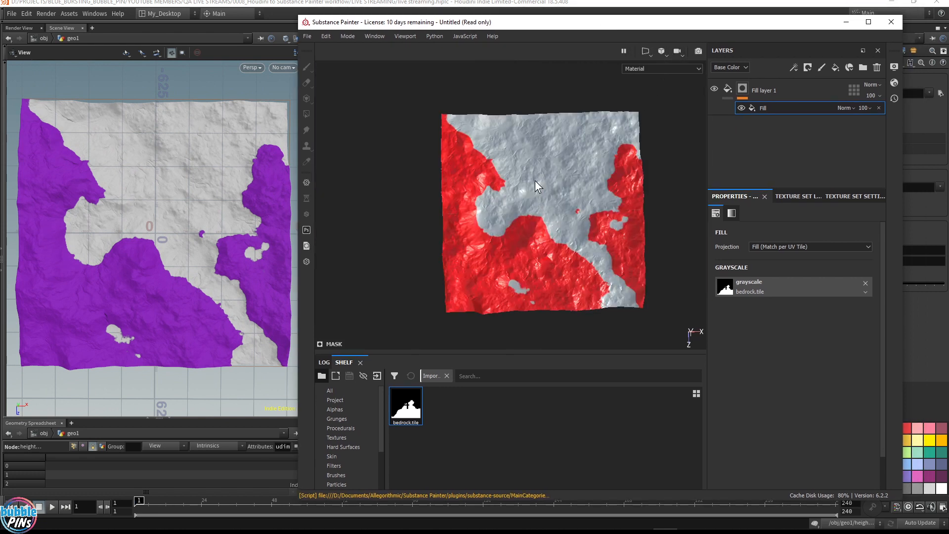
{"action": "left_click_drag", "start_coordinate": [588, 200], "coordinate": [599, 200], "text": "alt"}
{"action": "scroll", "coordinate": [586, 197], "scroll_direction": "up", "scroll_amount": 3}
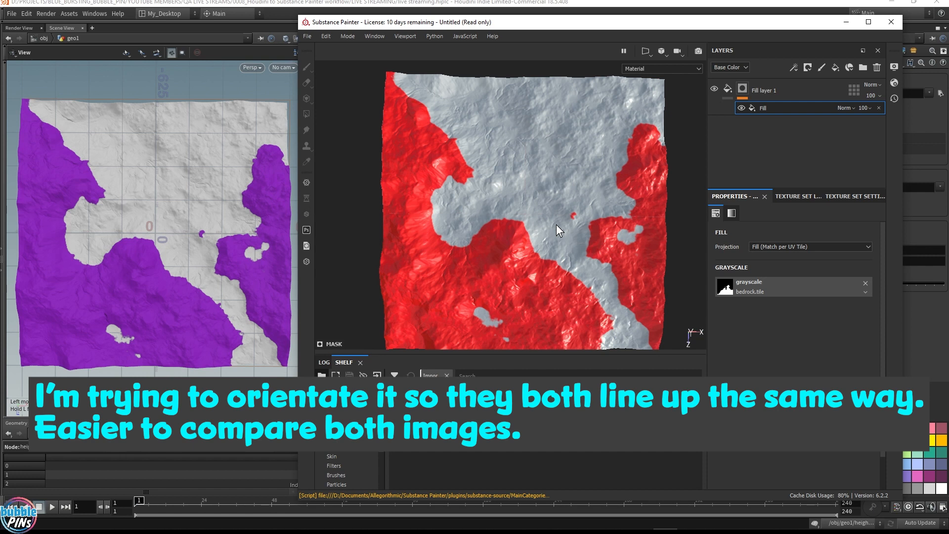
Step: Change the base color of Fill layer 1 to white
{"action": "left_click", "coordinate": [728, 90]}
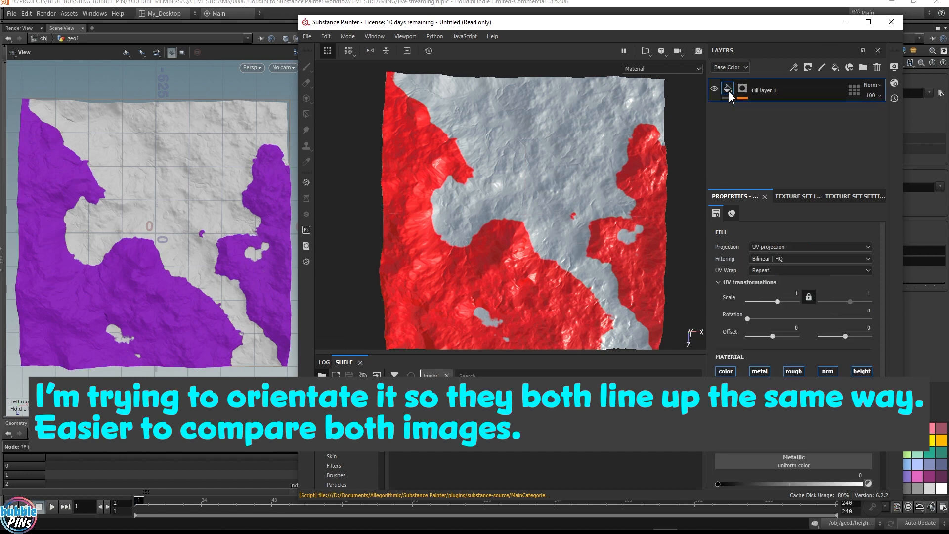
{"action": "left_click", "coordinate": [811, 439]}
{"action": "left_click_drag", "start_coordinate": [879, 358], "coordinate": [773, 264]}
{"action": "left_click", "coordinate": [752, 135]}
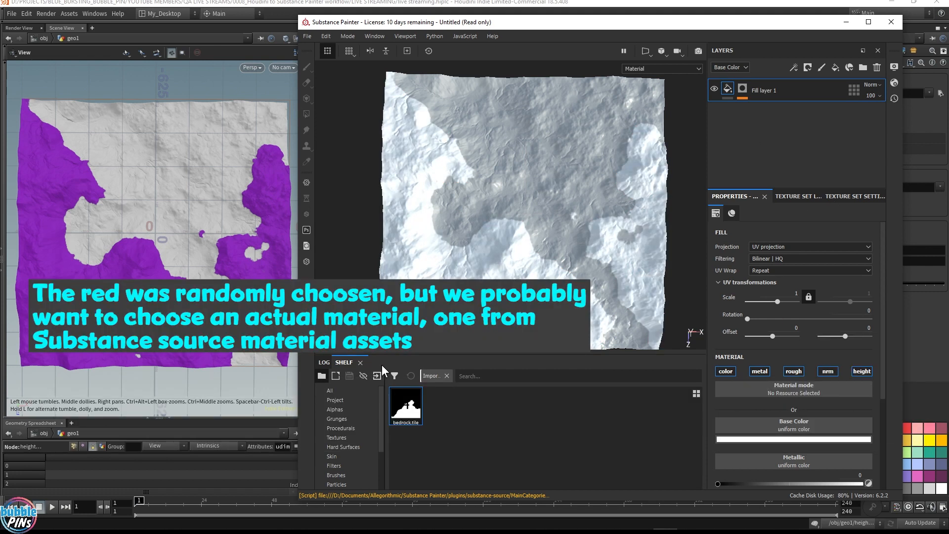
Step: Search the shelf for "sand" and apply the Wasteland Dirty Asphalt material to Fill layer 1
{"action": "left_click", "coordinate": [447, 376]}
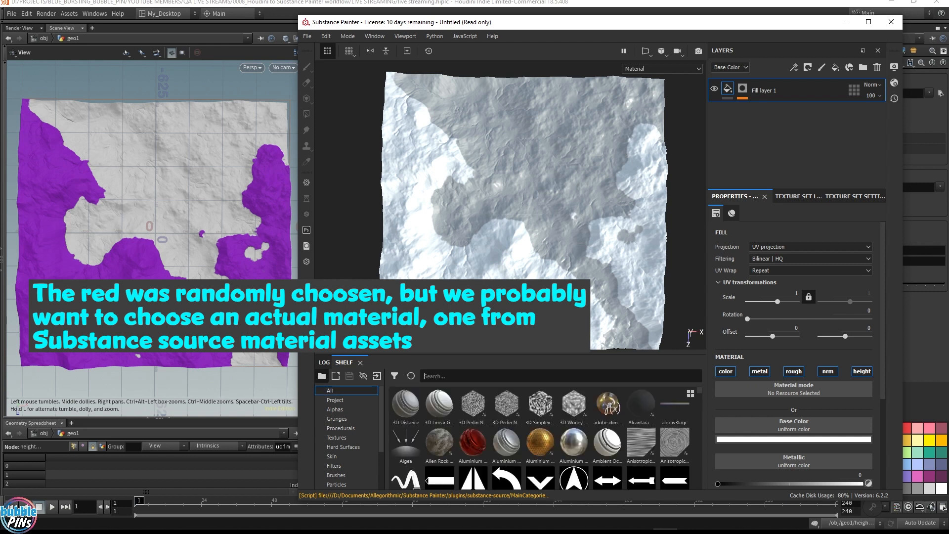
{"action": "type", "text": "sand"}
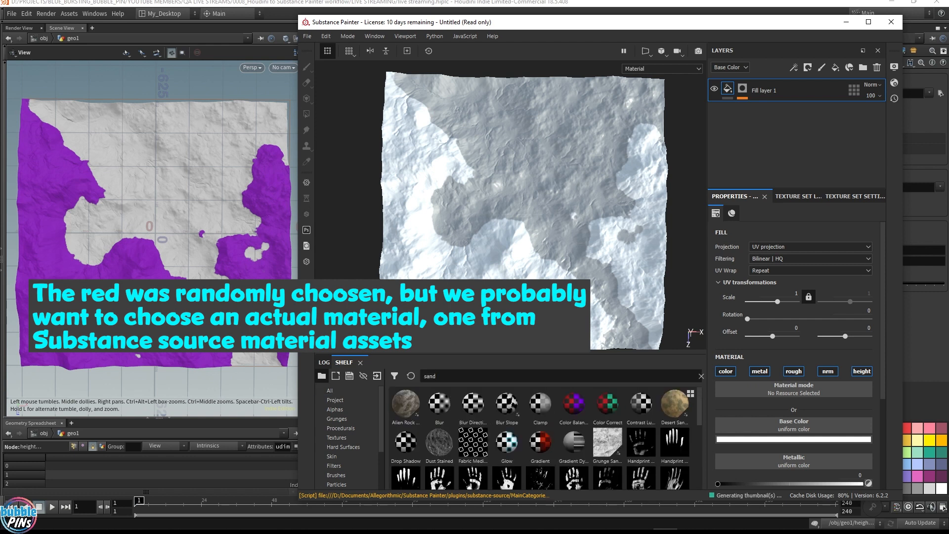
{"action": "scroll", "coordinate": [586, 414], "scroll_direction": "down", "scroll_amount": 10}
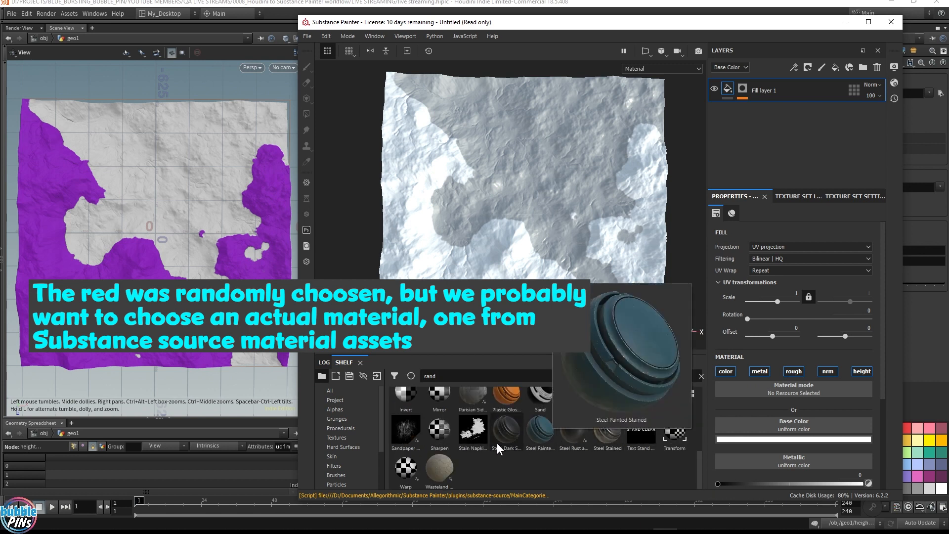
{"action": "left_click_drag", "start_coordinate": [443, 468], "coordinate": [749, 120]}
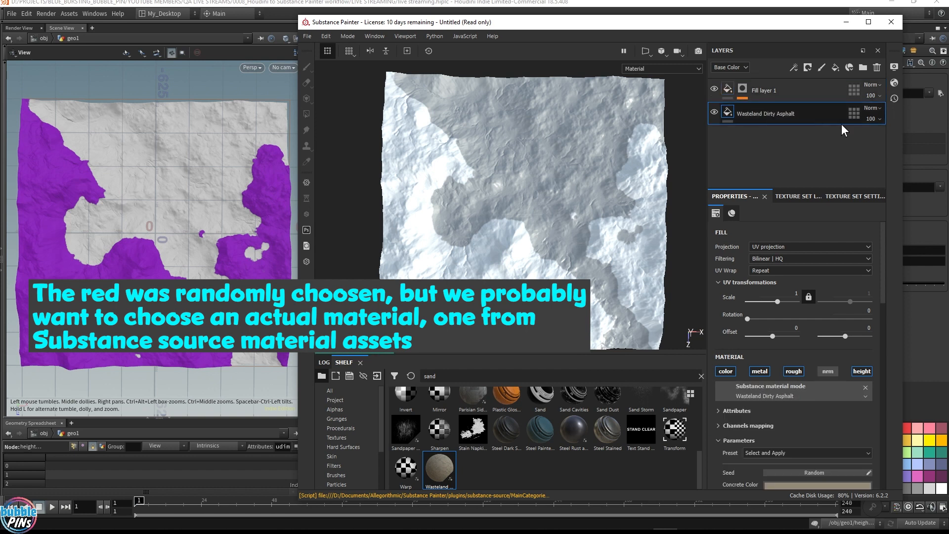
{"action": "left_click", "coordinate": [878, 68]}
{"action": "mouse_move", "coordinate": [437, 472]}
{"action": "left_mouse_down"}
{"action": "mouse_move", "coordinate": [552, 426]}
{"action": "mouse_move", "coordinate": [797, 388]}
{"action": "mouse_move", "coordinate": [782, 392]}
{"action": "left_mouse_up"}
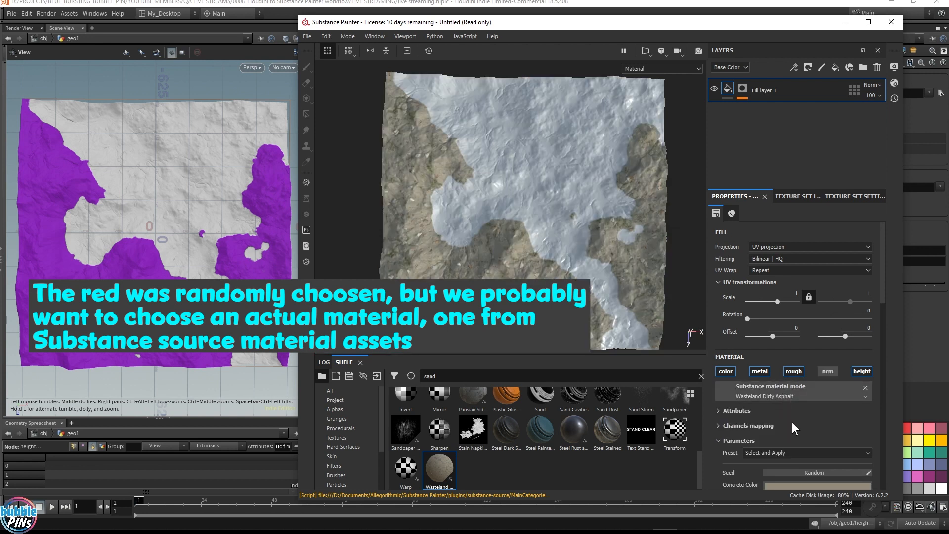
Step: Examine the mask's edge between the asphalt material and the unmasked terrain at close range in the 3D view
{"action": "mouse_move", "coordinate": [592, 263]}
{"action": "left_mouse_down", "text": "alt"}
{"action": "mouse_move", "coordinate": [523, 250]}
{"action": "mouse_move", "coordinate": [665, 217]}
{"action": "left_mouse_up", "text": "alt"}
{"action": "scroll", "coordinate": [538, 232], "scroll_direction": "down", "scroll_amount": 5}
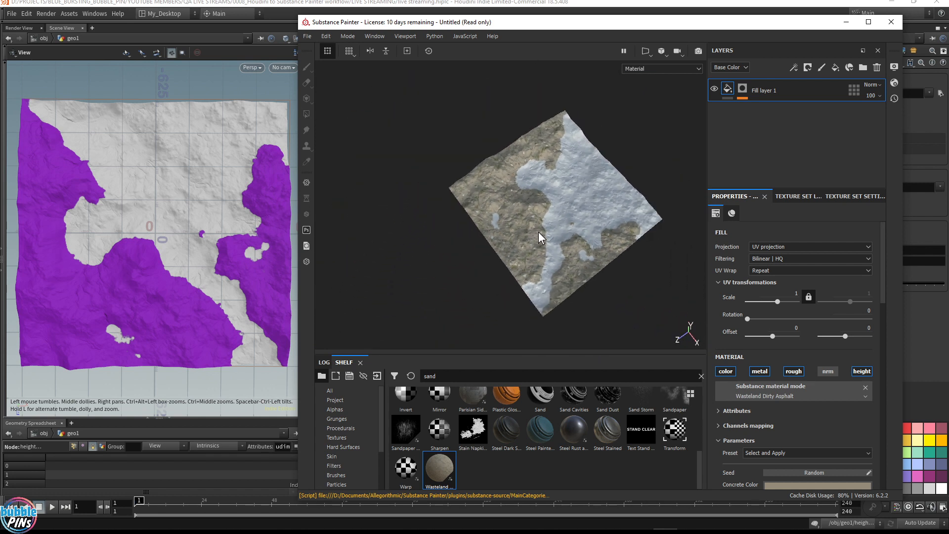
{"action": "scroll", "coordinate": [569, 238], "scroll_direction": "up", "scroll_amount": 6}
{"action": "scroll", "coordinate": [512, 226], "scroll_direction": "up", "scroll_amount": 8}
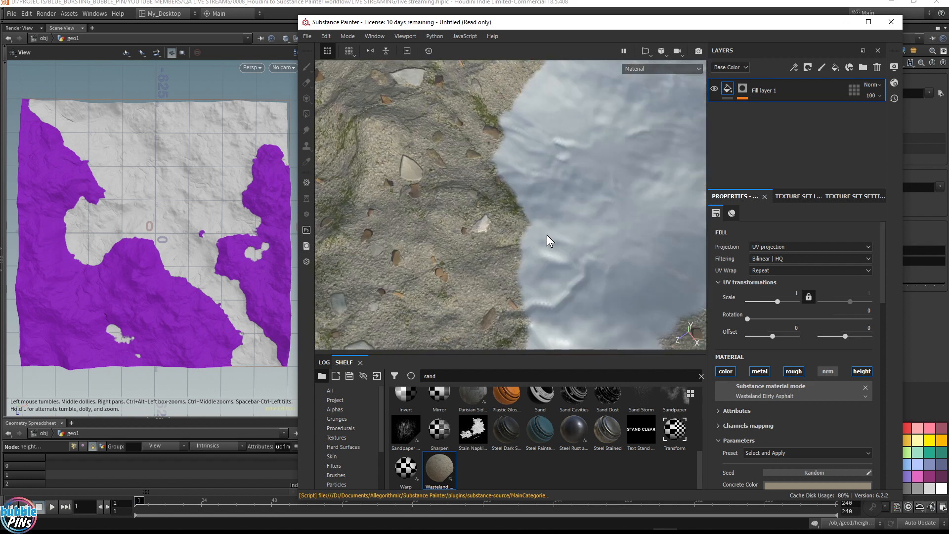
{"action": "scroll", "coordinate": [517, 236], "scroll_direction": "up", "scroll_amount": 8}
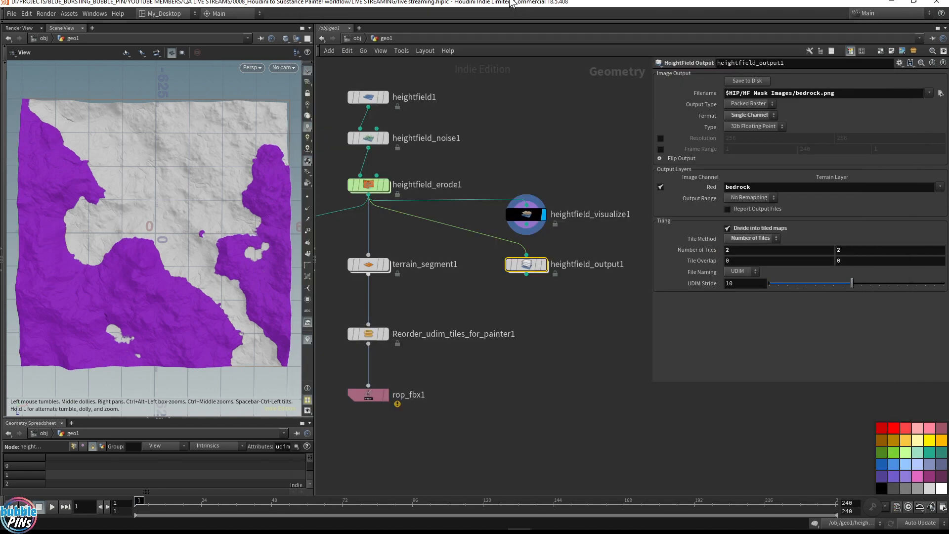
Step: Switch to Houdini and check the voxel counts of the height and mask layers in heightfield1's node info
{"action": "left_click", "coordinate": [514, 3]}
{"action": "left_click_drag", "start_coordinate": [486, 151], "coordinate": [369, 112]}
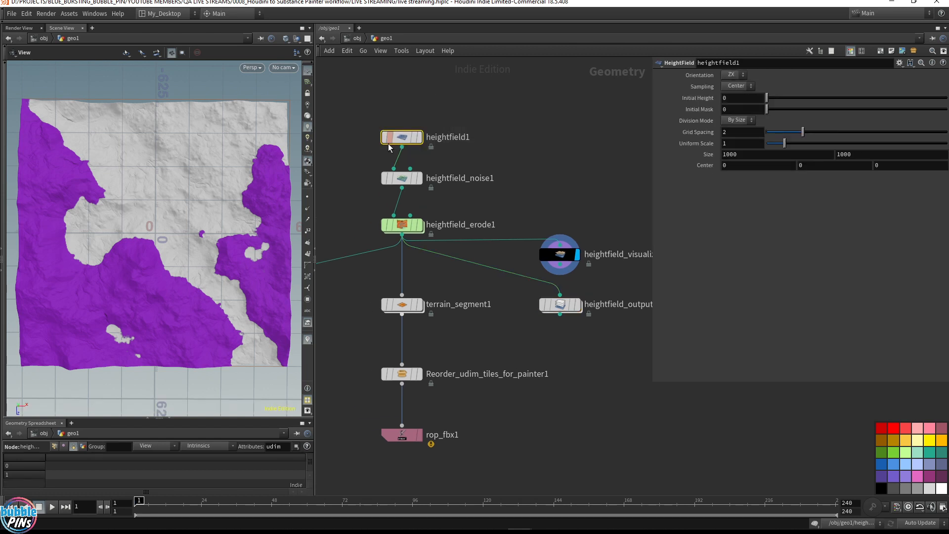
{"action": "left_click", "coordinate": [370, 141]}
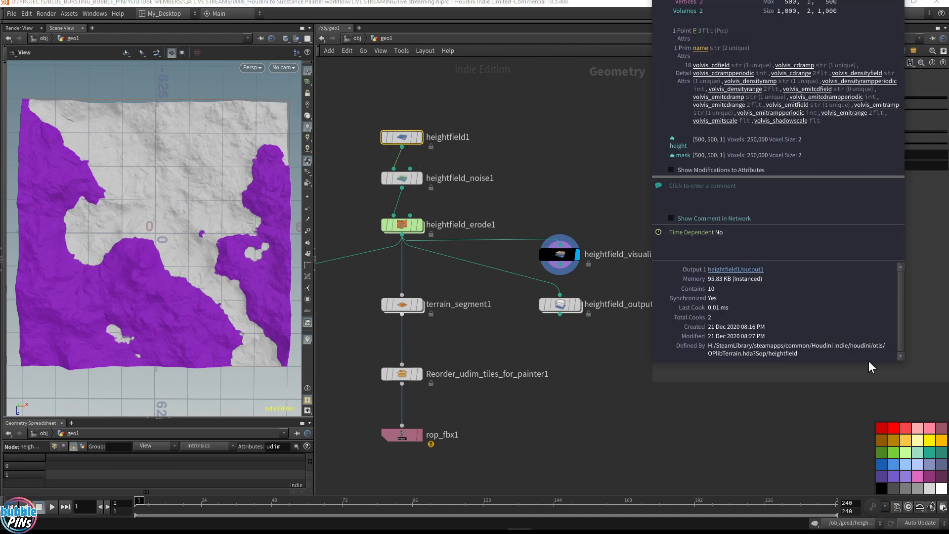
{"action": "left_click_drag", "start_coordinate": [904, 364], "coordinate": [889, 417]}
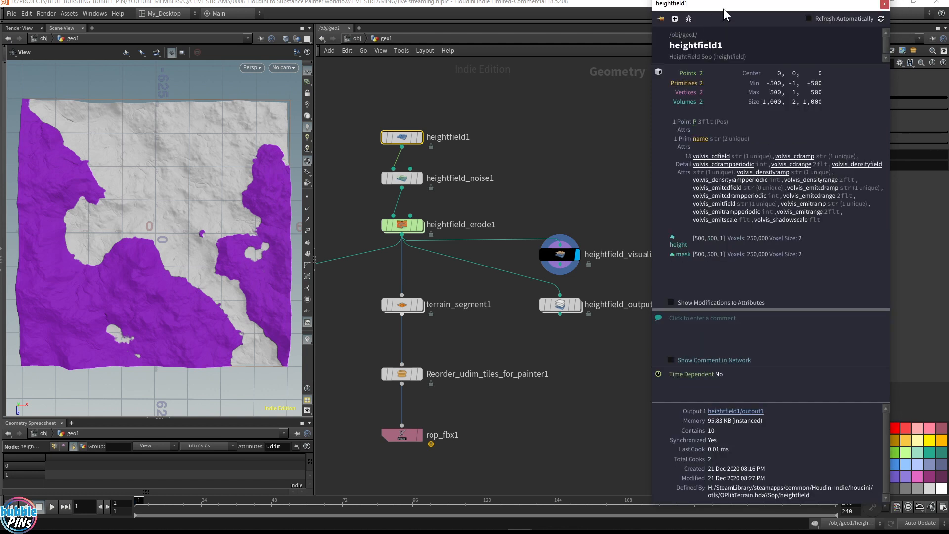
{"action": "left_click_drag", "start_coordinate": [722, 10], "coordinate": [619, 145]}
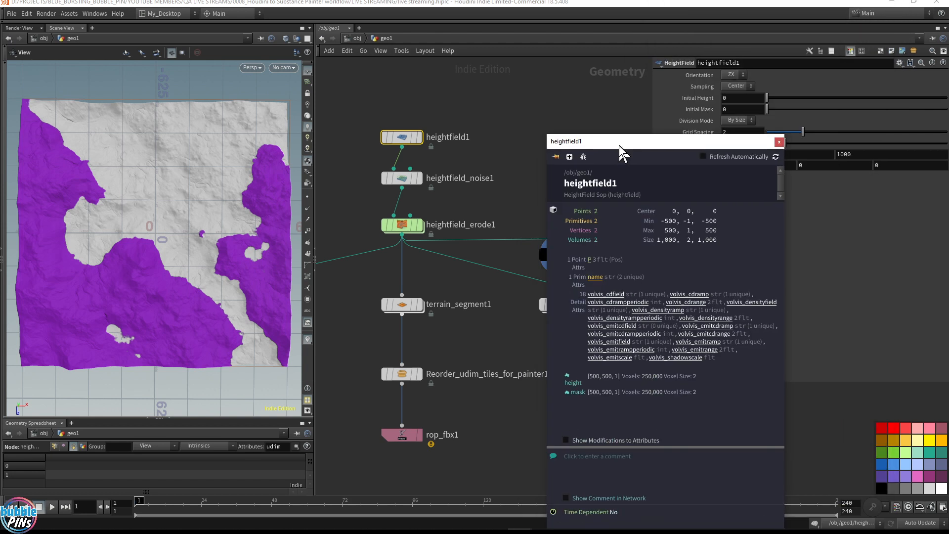
{"action": "left_click", "coordinate": [600, 381]}
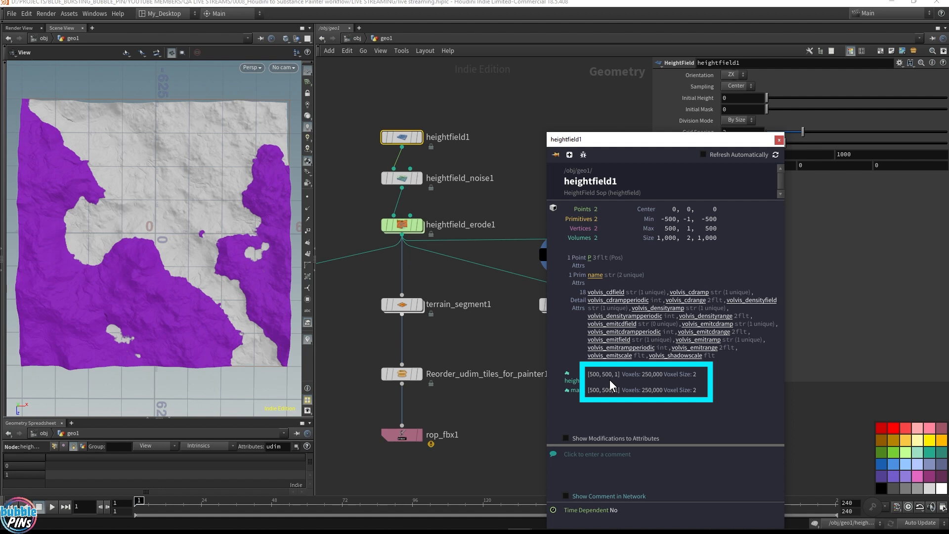
{"action": "left_click", "coordinate": [778, 139]}
Step: Review the settings of heightfield_output1 and heightfield1, and compare them with the mask edge in Substance Painter
{"action": "left_click_drag", "start_coordinate": [627, 213], "coordinate": [548, 266]}
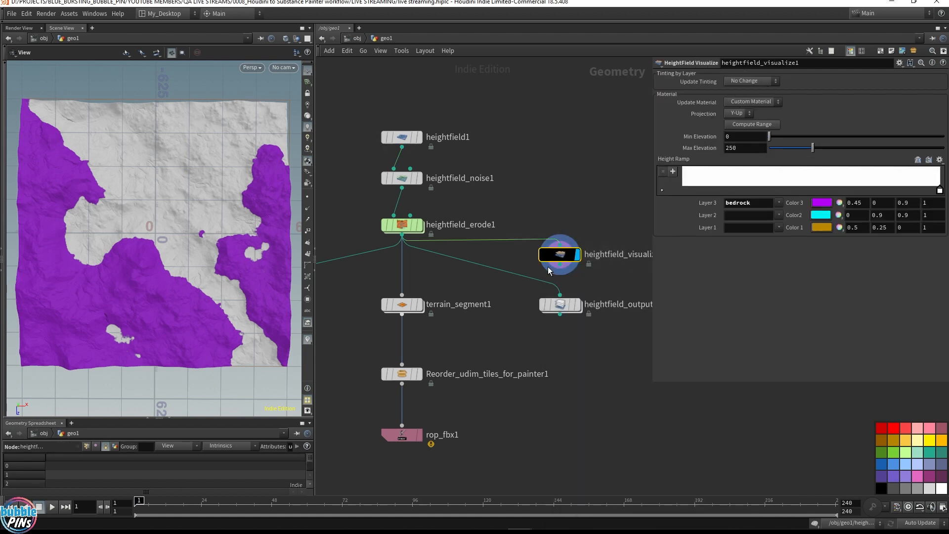
{"action": "left_click", "coordinate": [561, 304]}
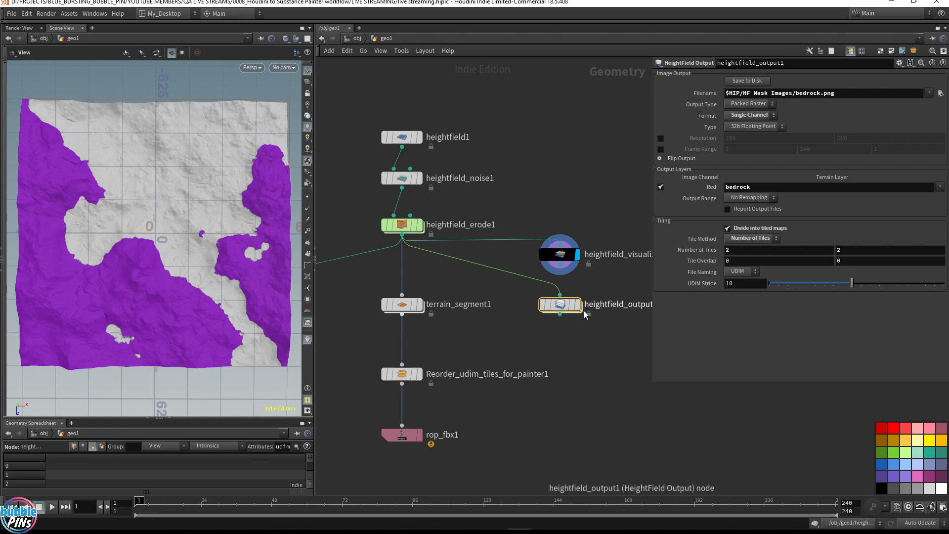
{"action": "left_click", "coordinate": [393, 137]}
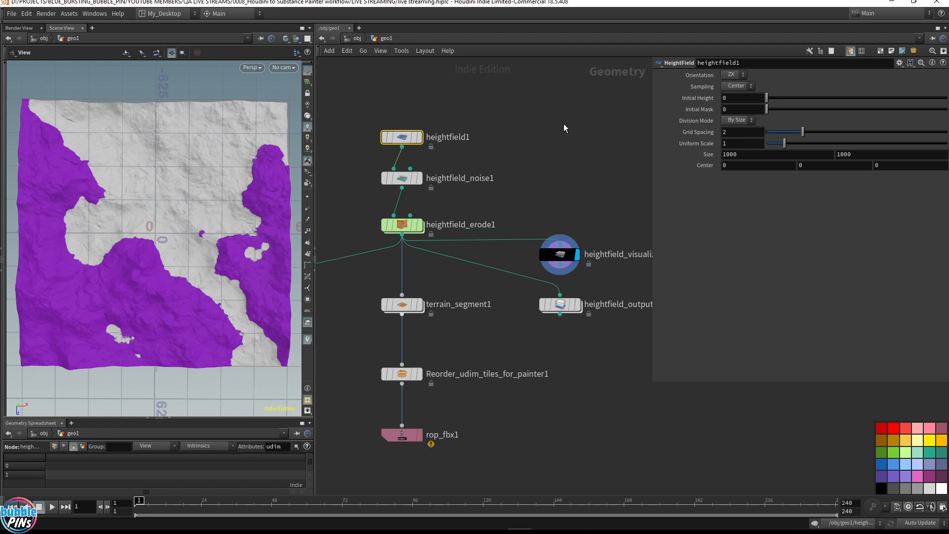
{"action": "mouse_move", "coordinate": [604, 529]}
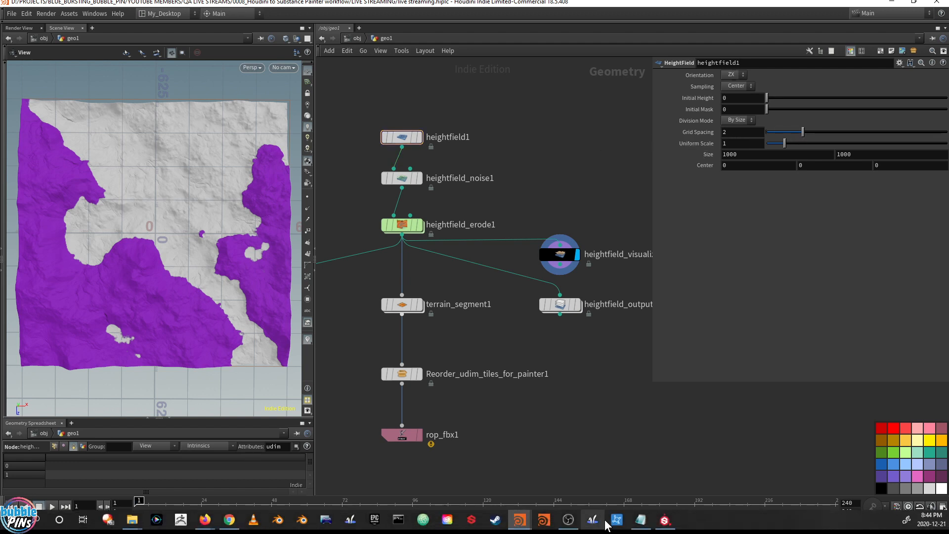
{"action": "left_click", "coordinate": [664, 519]}
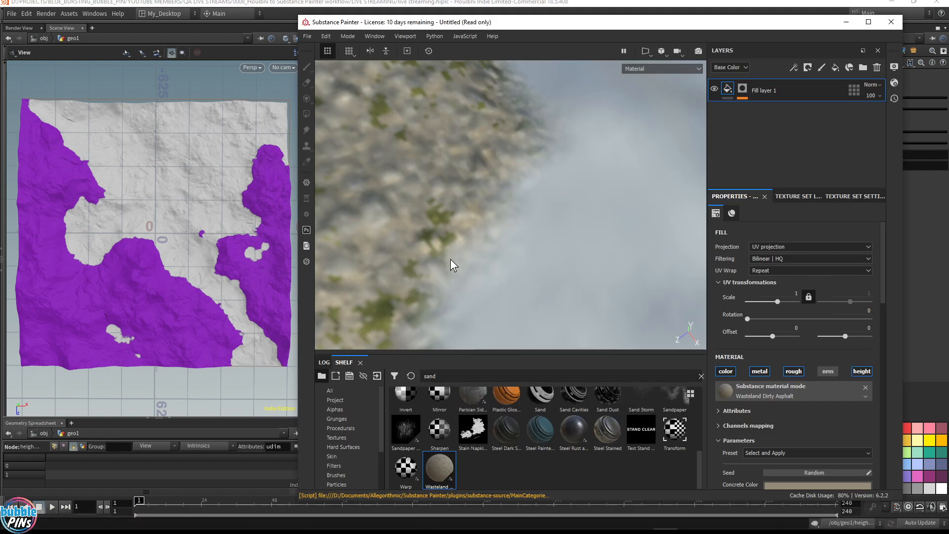
Step: Return to Houdini and set heightfield1's grid spacing to 0.5
{"action": "left_click", "coordinate": [636, 2]}
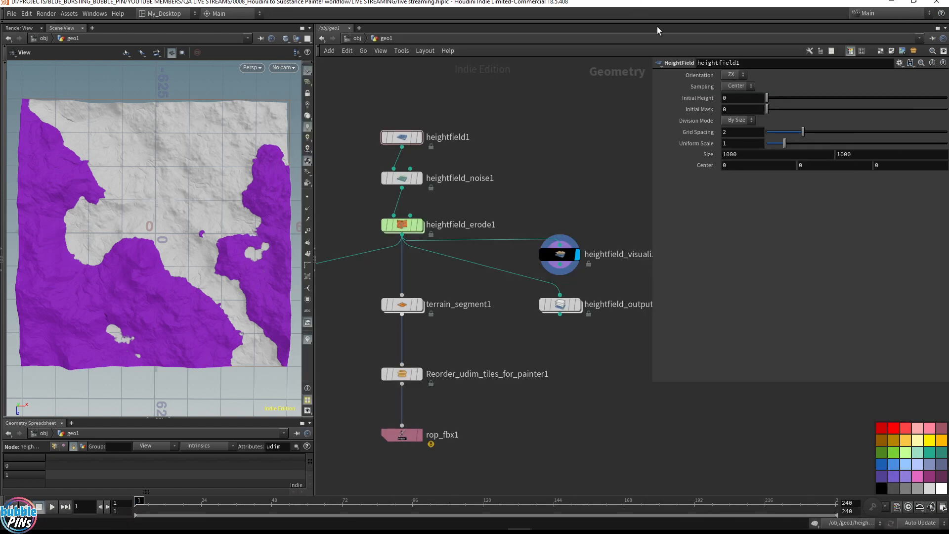
{"action": "double_click", "coordinate": [743, 133]}
{"action": "type", "text": "0.5"}
{"action": "key", "text": "Return"}
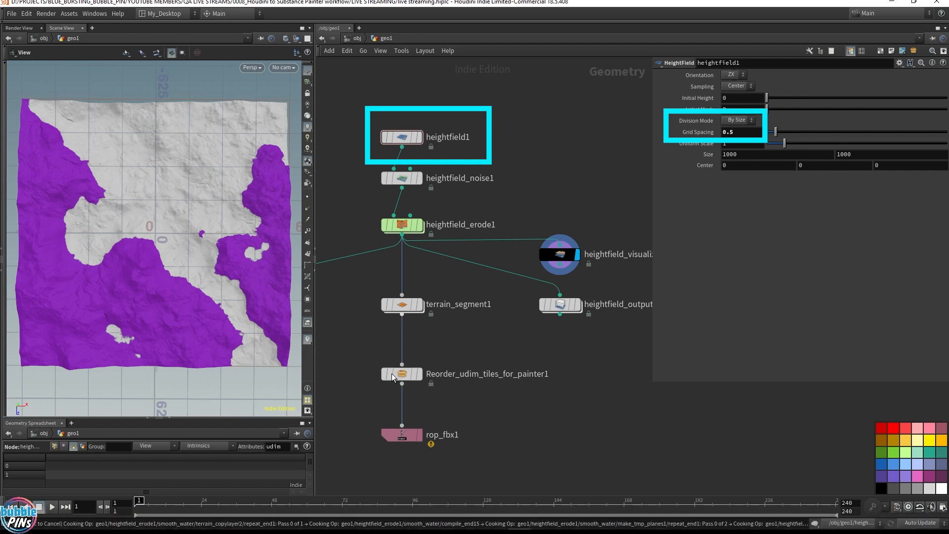
Step: Display the heightfield_erode1 result and save the bedrock mask tiles to disk again from heightfield_output1
{"action": "left_click", "coordinate": [416, 226]}
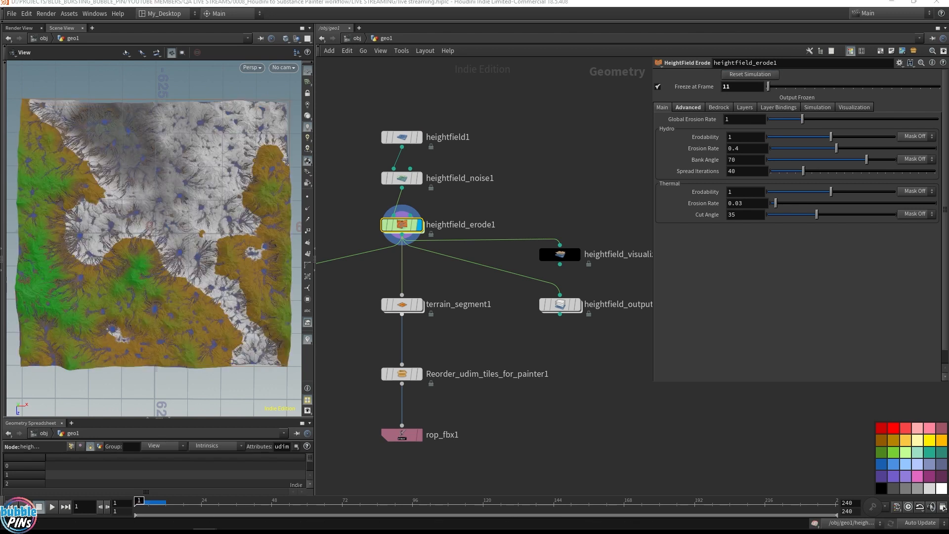
{"action": "left_click", "coordinate": [595, 307]}
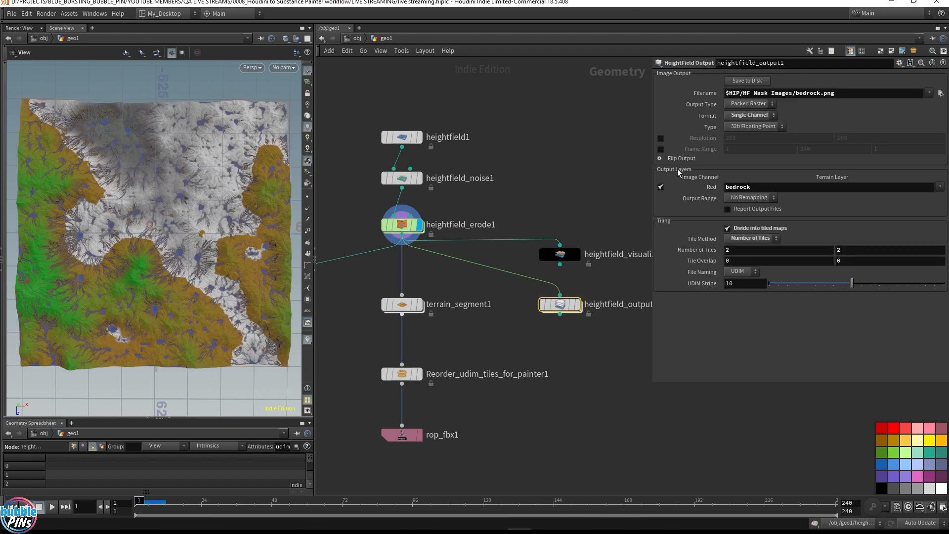
{"action": "left_click", "coordinate": [751, 85]}
Step: Switch to Substance Painter, clear the shelf search and bring in the four re-exported bedrock tile PNGs from the file explorer for import
{"action": "left_click", "coordinate": [665, 523]}
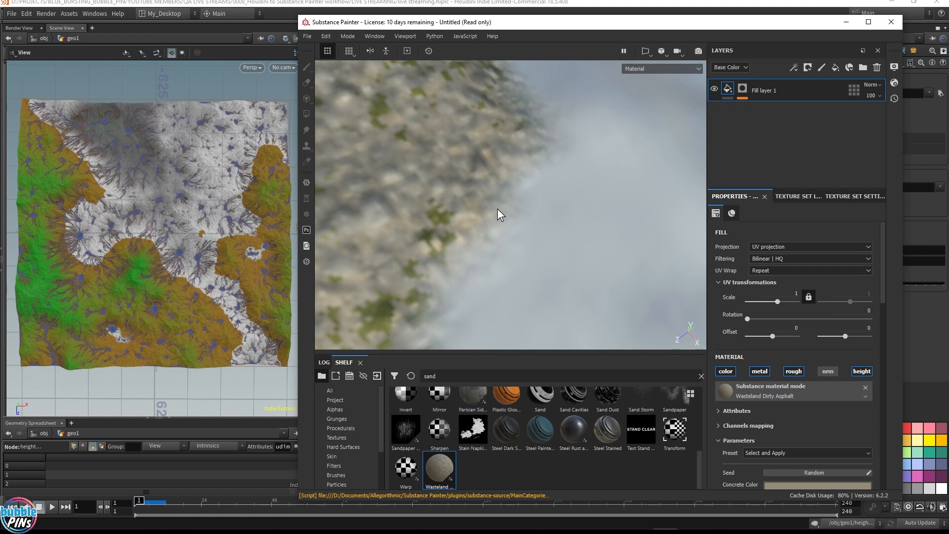
{"action": "left_click", "coordinate": [700, 376]}
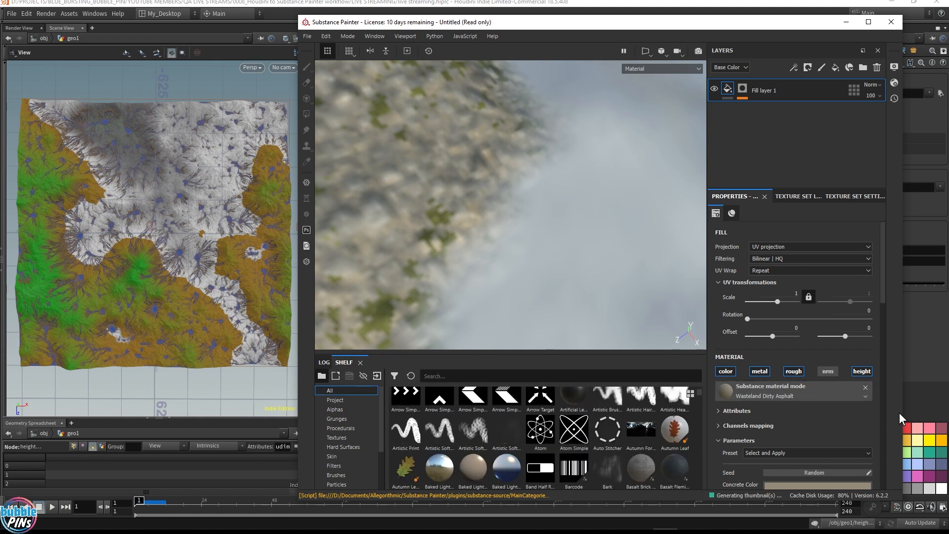
{"action": "mouse_move", "coordinate": [102, 528]}
{"action": "mouse_move", "coordinate": [132, 519]}
{"action": "left_click", "coordinate": [69, 477]}
{"action": "mouse_move", "coordinate": [814, 463]}
{"action": "left_mouse_down"}
{"action": "mouse_move", "coordinate": [578, 409]}
{"action": "mouse_move", "coordinate": [463, 440]}
{"action": "mouse_move", "coordinate": [425, 432]}
{"action": "left_mouse_up"}
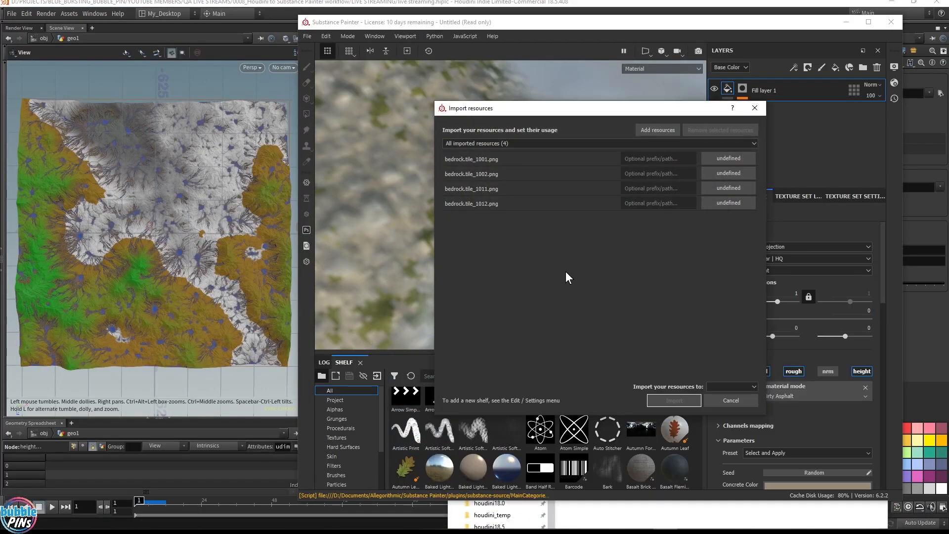
Step: Set the usage of all four bedrock tiles to texture and import them to the current session
{"action": "left_click", "coordinate": [729, 158]}
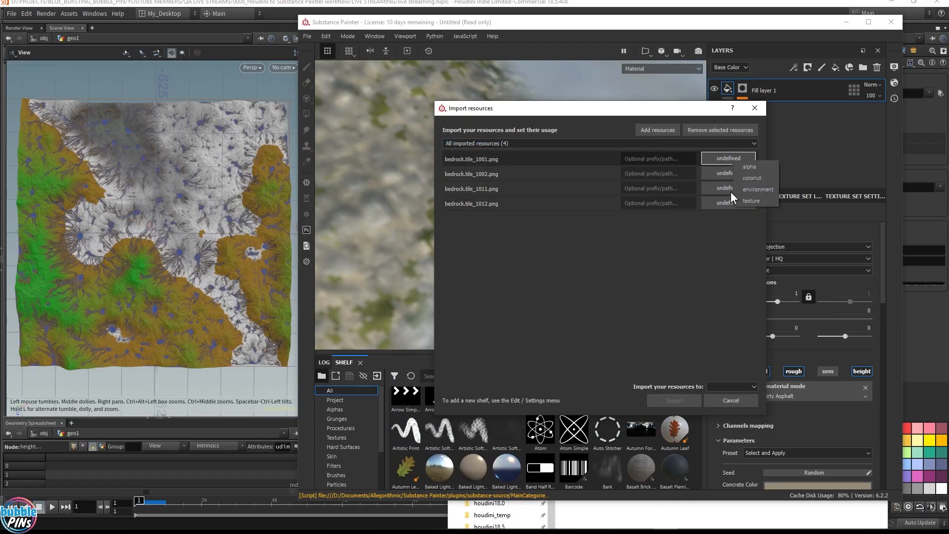
{"action": "left_click", "coordinate": [724, 175]}
{"action": "left_click", "coordinate": [723, 174]}
{"action": "left_click", "coordinate": [736, 211]}
{"action": "left_click", "coordinate": [725, 186]}
{"action": "left_click", "coordinate": [737, 228]}
{"action": "left_click", "coordinate": [738, 206]}
{"action": "left_click", "coordinate": [752, 243]}
{"action": "left_click", "coordinate": [733, 387]}
{"action": "left_click", "coordinate": [729, 396]}
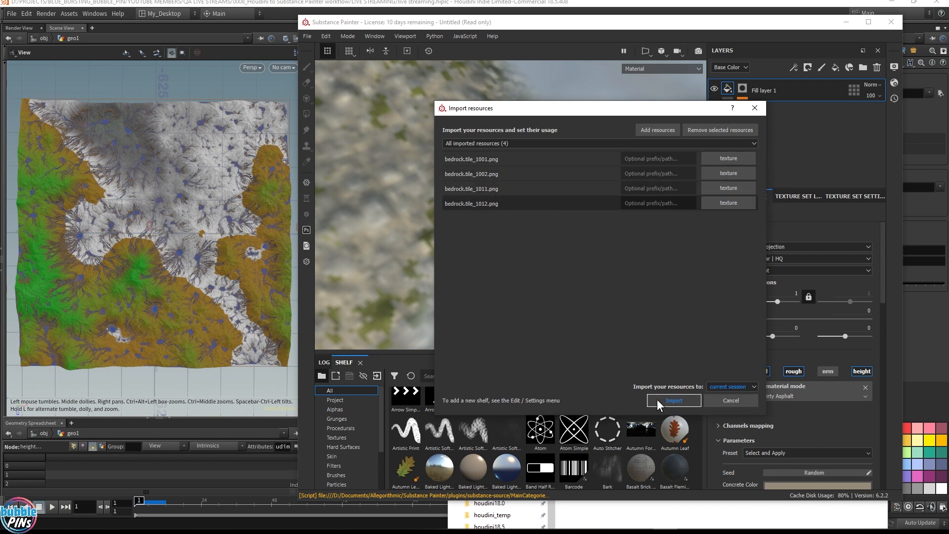
{"action": "left_click", "coordinate": [673, 400]}
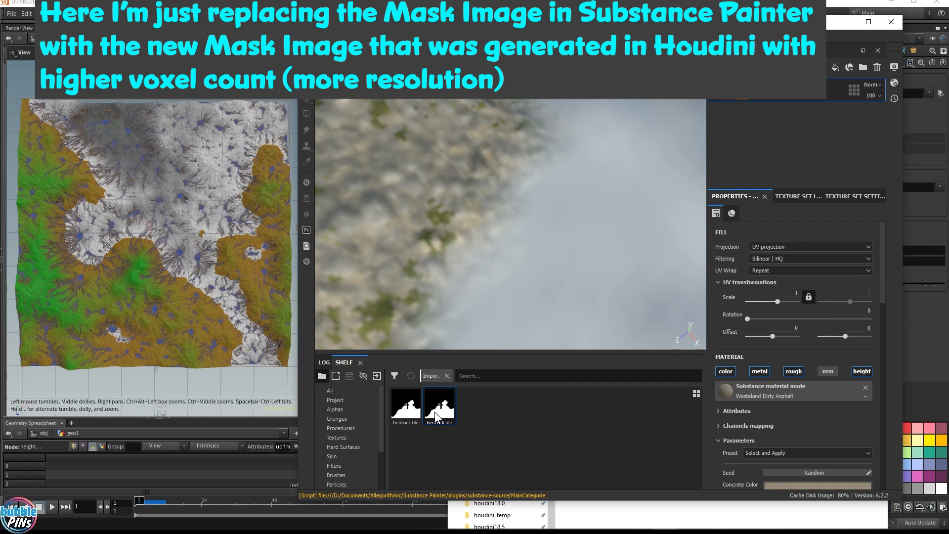
Step: Replace the grayscale image of the Fill effect in Fill layer 1's mask with the newly imported bedrock.tile
{"action": "left_click", "coordinate": [750, 100]}
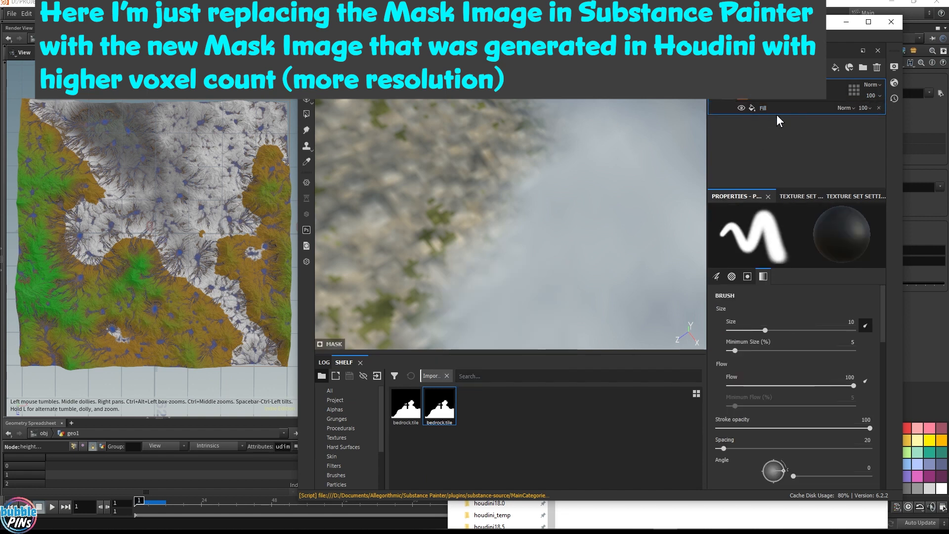
{"action": "left_click", "coordinate": [767, 110]}
{"action": "left_click_drag", "start_coordinate": [445, 407], "coordinate": [753, 292]}
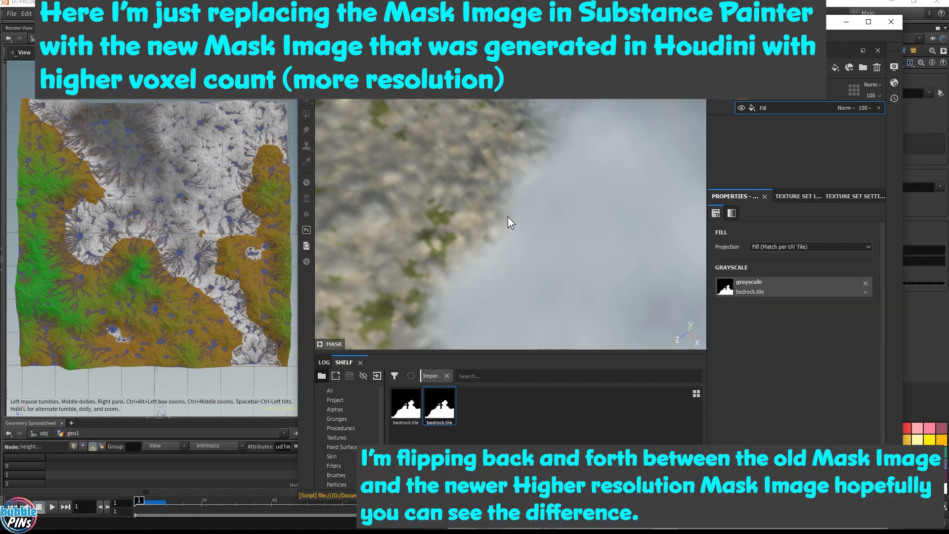
Step: Alternate the mask fill between the old and new bedrock.tile images to compare edge sharpness, ending on the new one
{"action": "left_click_drag", "start_coordinate": [405, 408], "coordinate": [749, 289]}
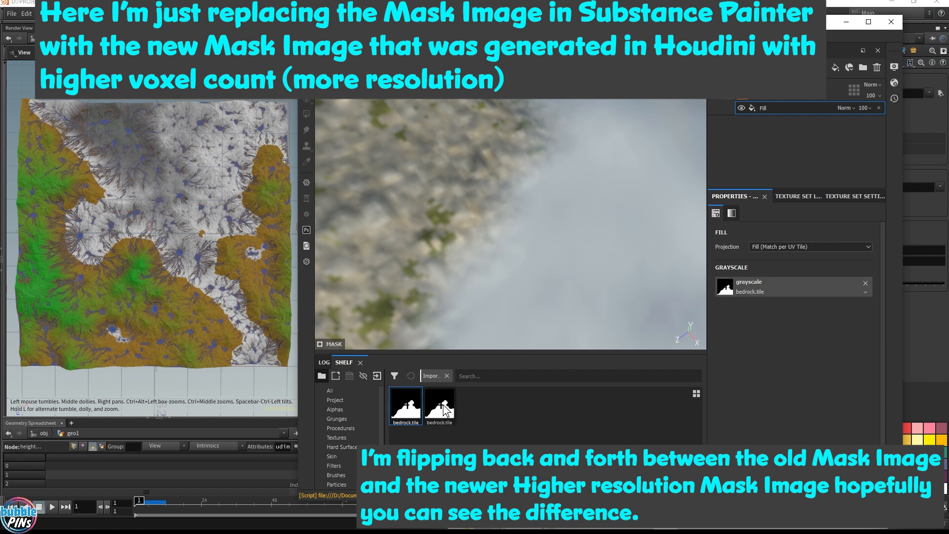
{"action": "left_click_drag", "start_coordinate": [445, 413], "coordinate": [768, 284]}
{"action": "left_click_drag", "start_coordinate": [406, 402], "coordinate": [761, 291]}
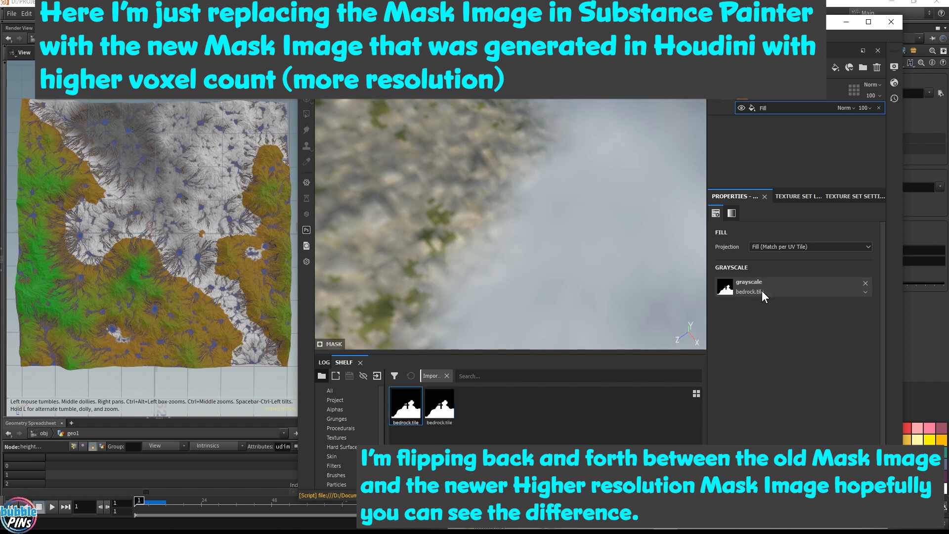
{"action": "left_click_drag", "start_coordinate": [439, 406], "coordinate": [764, 289]}
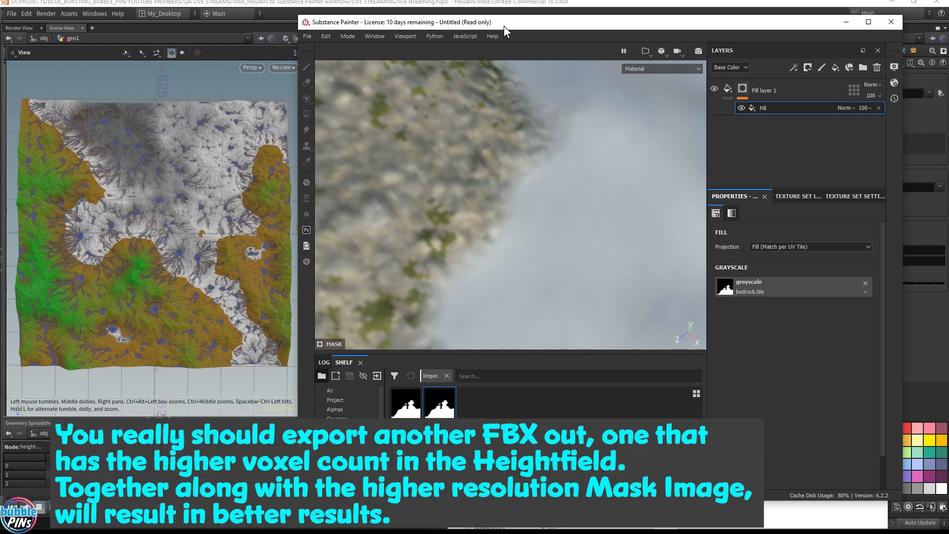
Step: Switch to Houdini and check heightfield1's voxel counts at the 0.5 grid spacing in its node info
{"action": "left_click", "coordinate": [539, 2]}
{"action": "left_click_drag", "start_coordinate": [472, 112], "coordinate": [379, 151]}
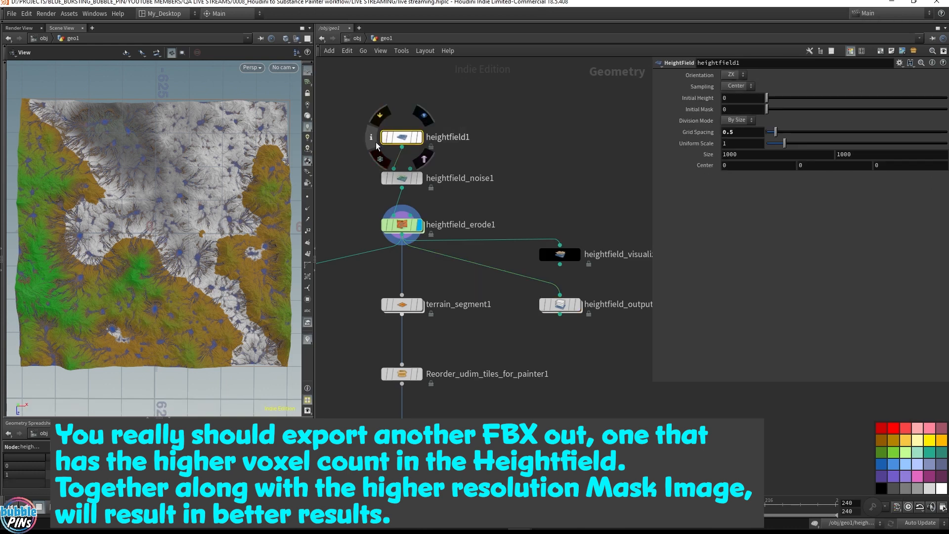
{"action": "left_click", "coordinate": [374, 141]}
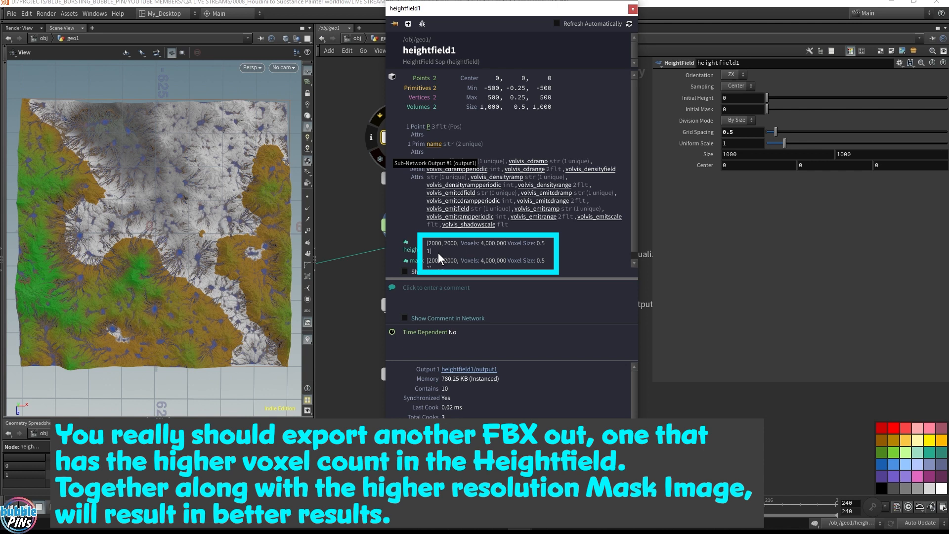
Step: Close heightfield1's node info and try to display Reorder_udim_tiles_for_painter1 at the 0.5 grid spacing
{"action": "left_click", "coordinate": [632, 9]}
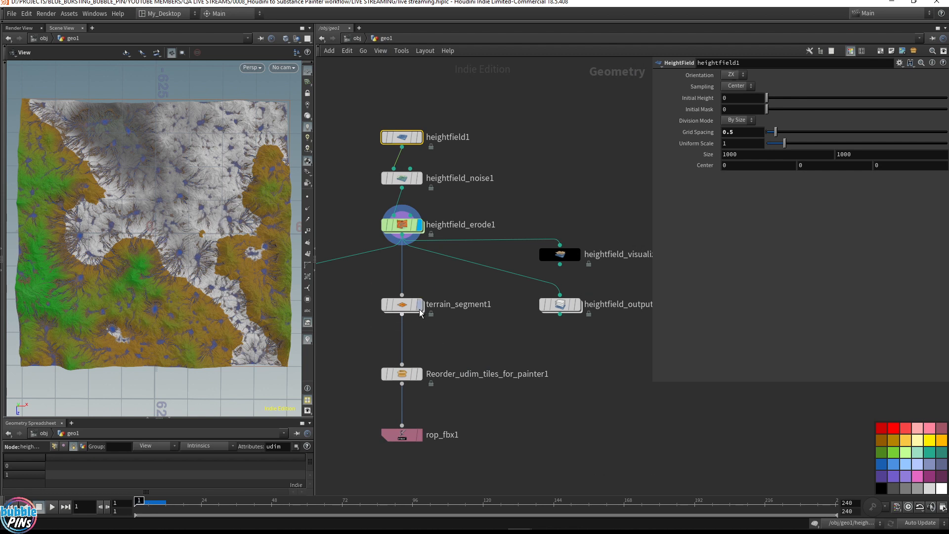
{"action": "mouse_move", "coordinate": [424, 379]}
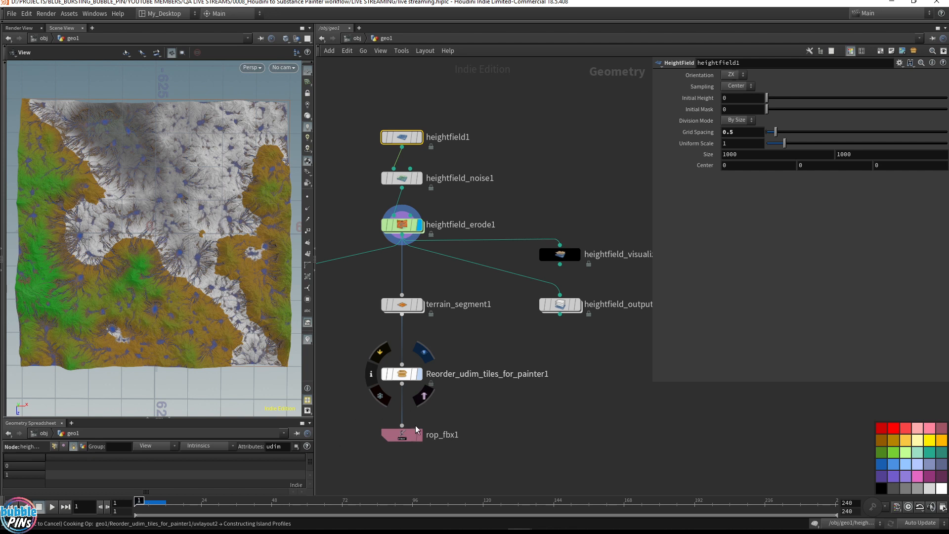
Step: Switch to Substance Painter, bring up the HF Mask Images folder to review the bedrock tiles, and return to Houdini
{"action": "left_click", "coordinate": [664, 519]}
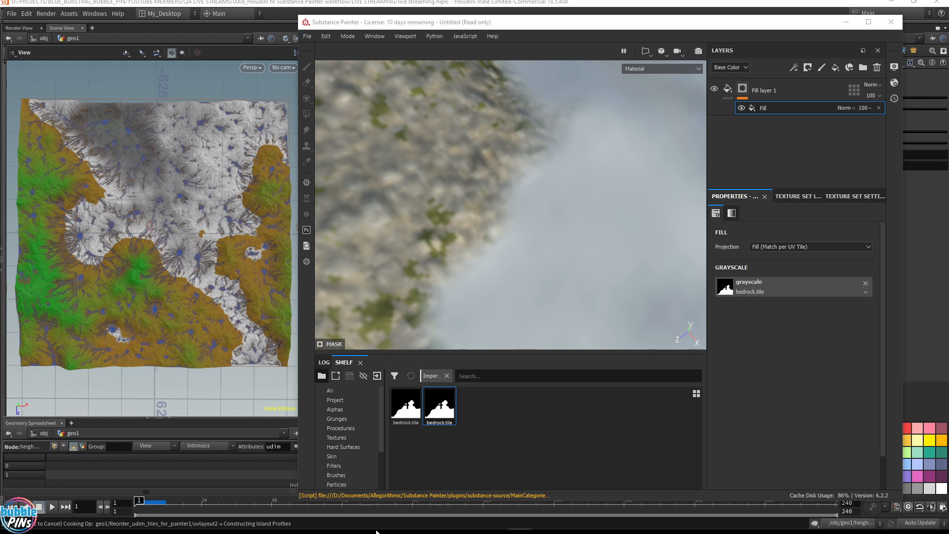
{"action": "mouse_move", "coordinate": [132, 518]}
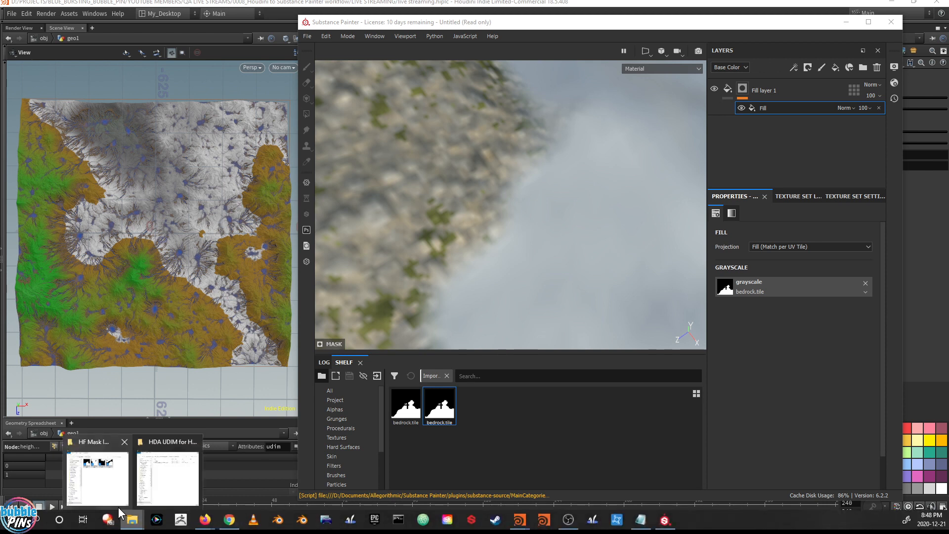
{"action": "left_click", "coordinate": [115, 500]}
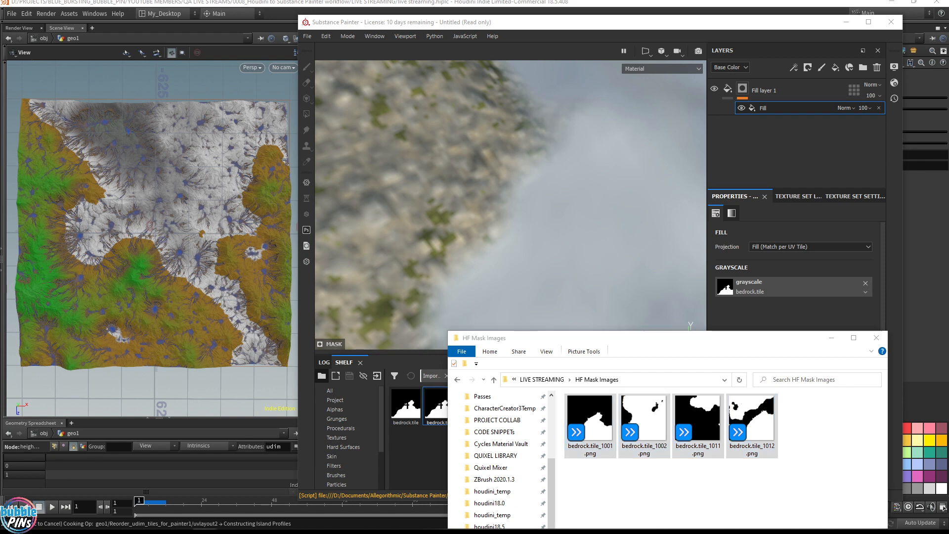
{"action": "left_click_drag", "start_coordinate": [657, 335], "coordinate": [702, 351]}
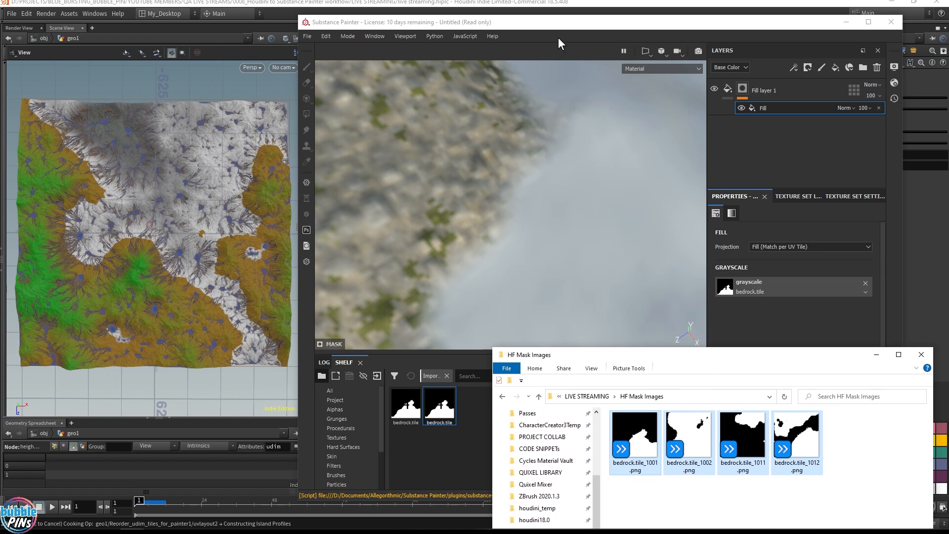
{"action": "left_click", "coordinate": [450, 22]}
{"action": "left_click", "coordinate": [451, 2]}
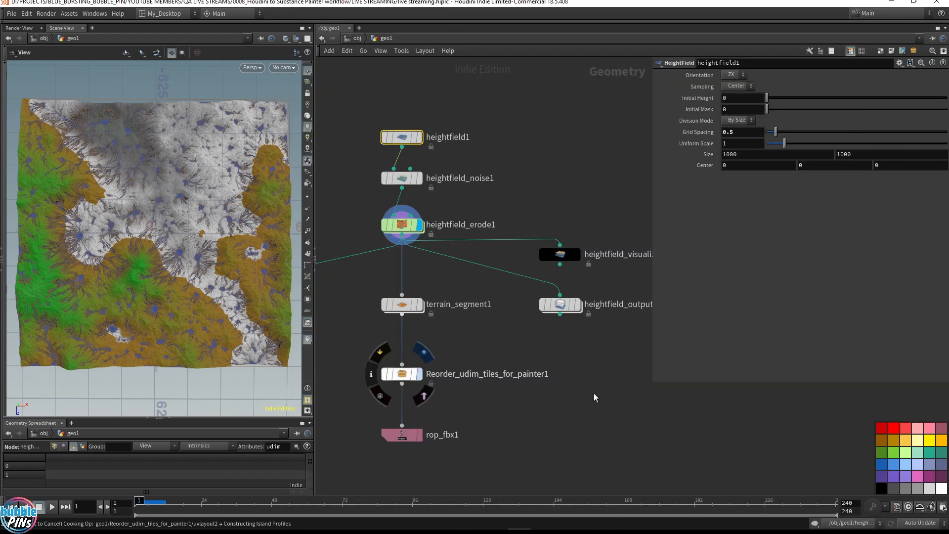
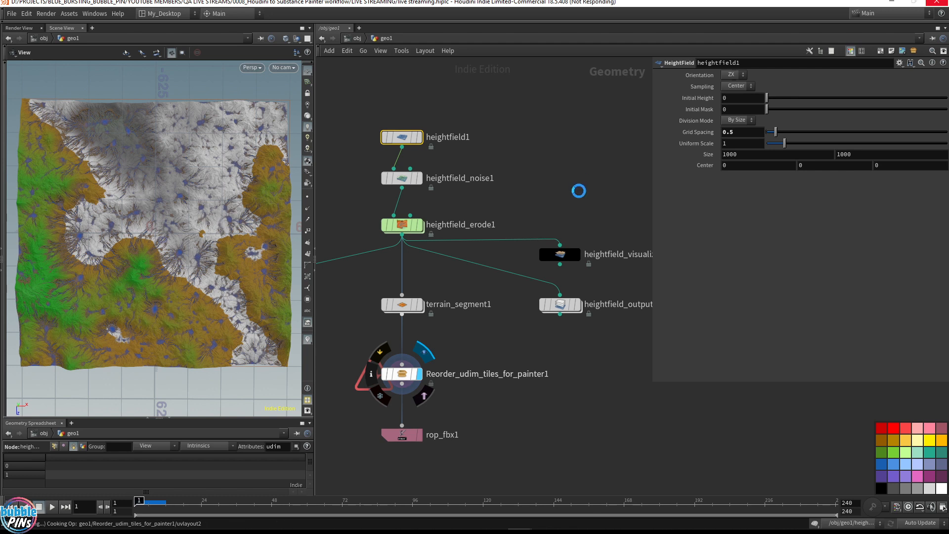
Step: Display heightfield1 and set its grid spacing to 2
{"action": "left_click", "coordinate": [579, 191]}
{"action": "middle_click_drag", "start_coordinate": [502, 387], "coordinate": [618, 401]}
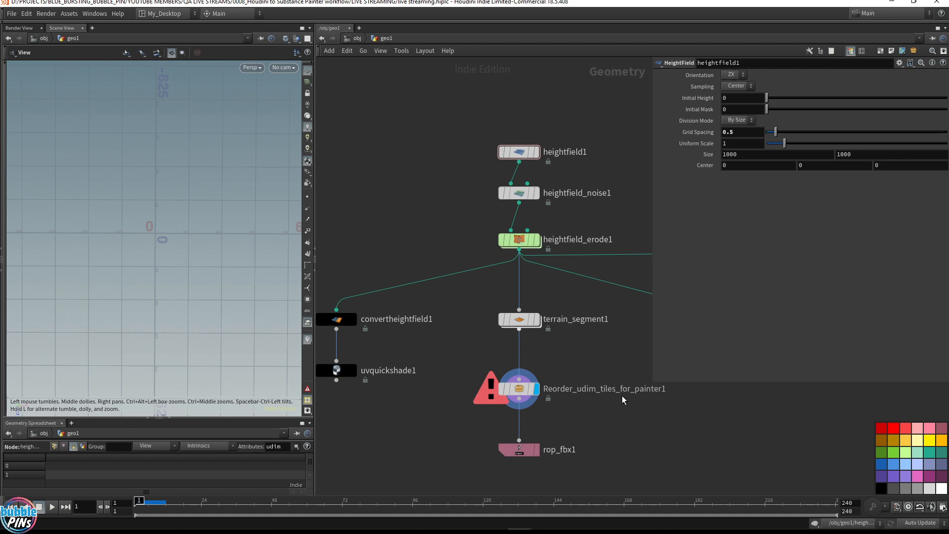
{"action": "left_click_drag", "start_coordinate": [444, 119], "coordinate": [582, 170]}
{"action": "left_click", "coordinate": [535, 152]}
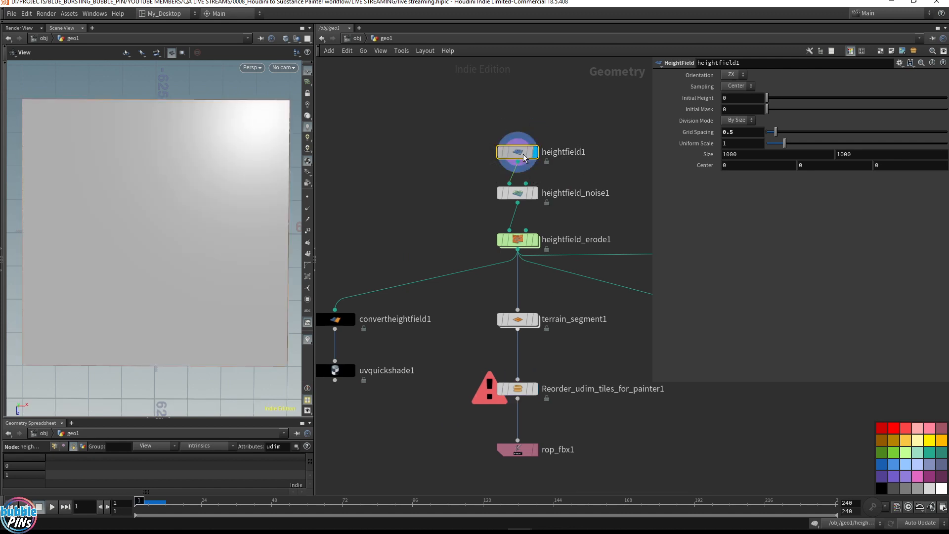
{"action": "double_click", "coordinate": [745, 132]}
{"action": "type", "text": "2"}
{"action": "key", "text": "Return"}
{"action": "left_click", "coordinate": [358, 196]}
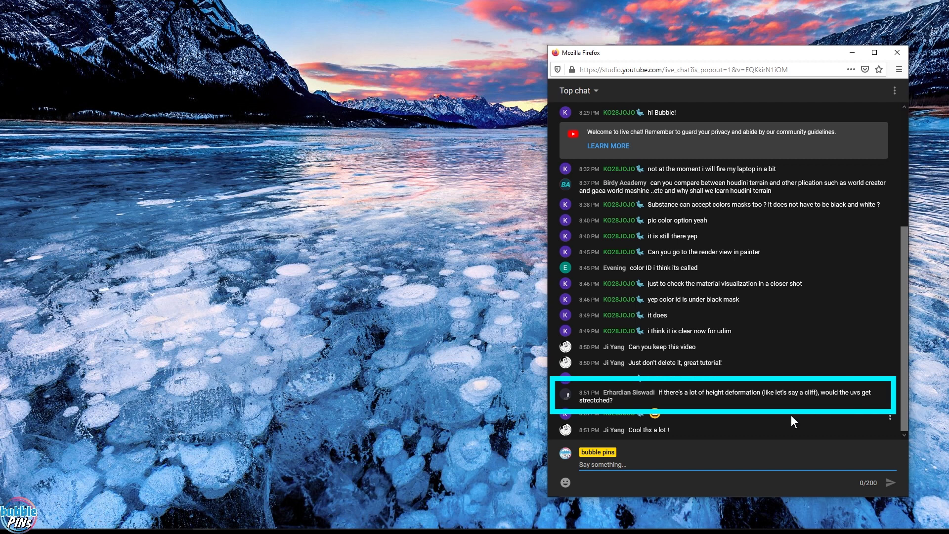
Step: Read the live chat question about UV stretching, return to Houdini, and move the chat window out of the workspace
{"action": "mouse_move", "coordinate": [610, 530]}
{"action": "mouse_move", "coordinate": [519, 520]}
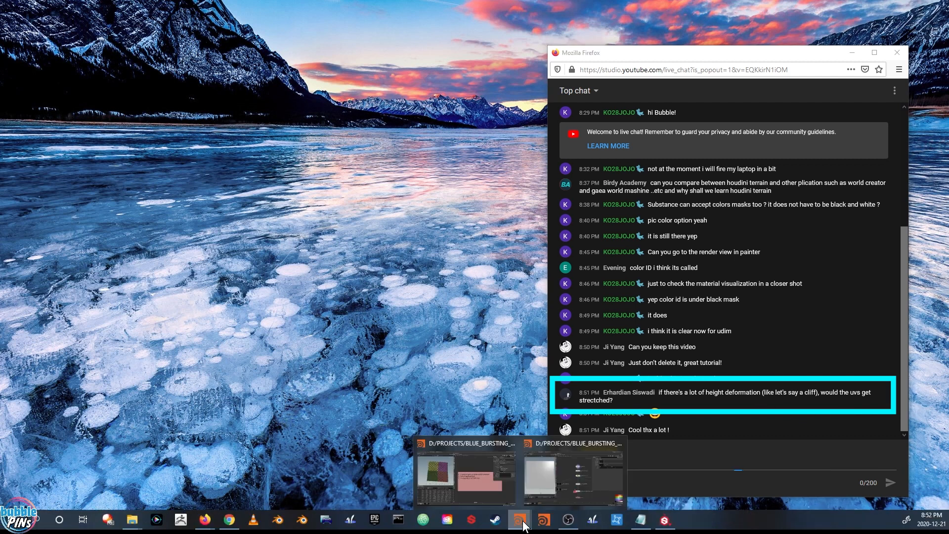
{"action": "mouse_move", "coordinate": [466, 476]}
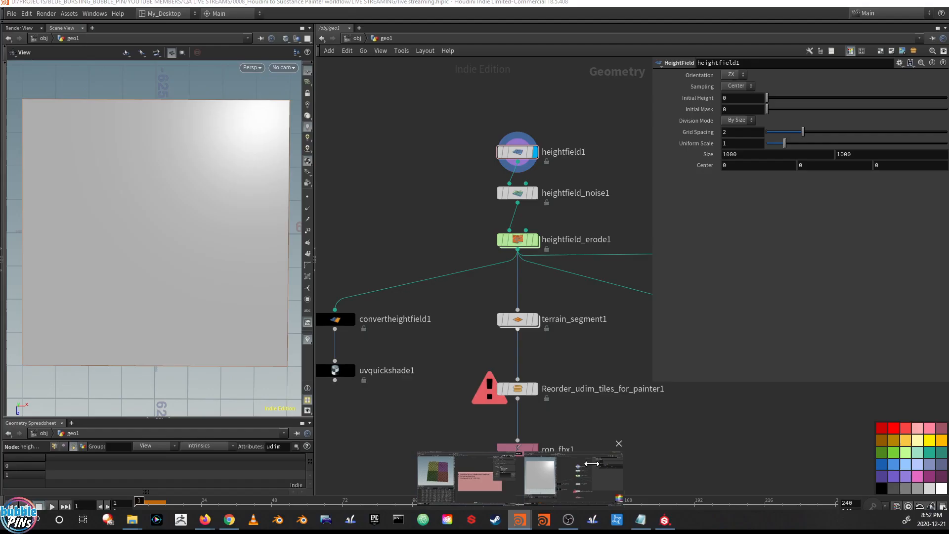
{"action": "left_click", "coordinate": [568, 474]}
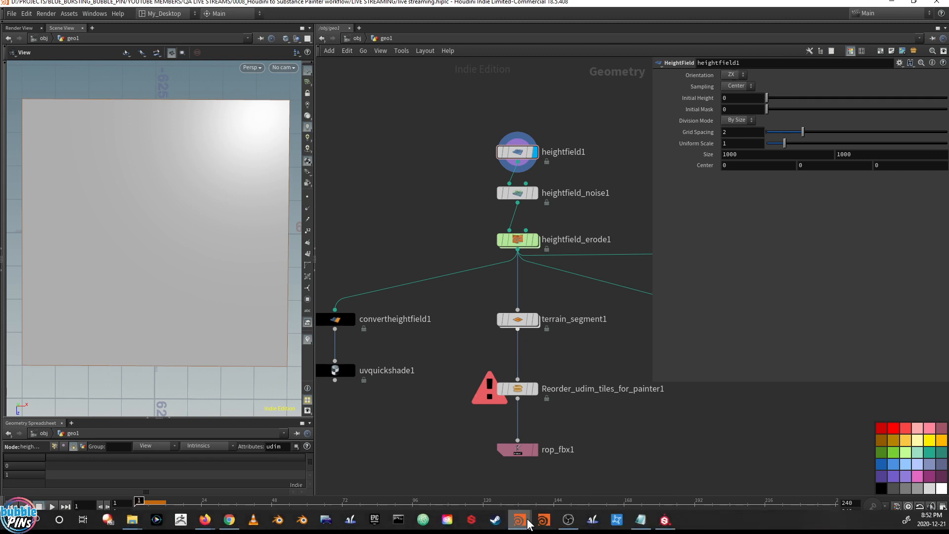
{"action": "mouse_move", "coordinate": [204, 520]}
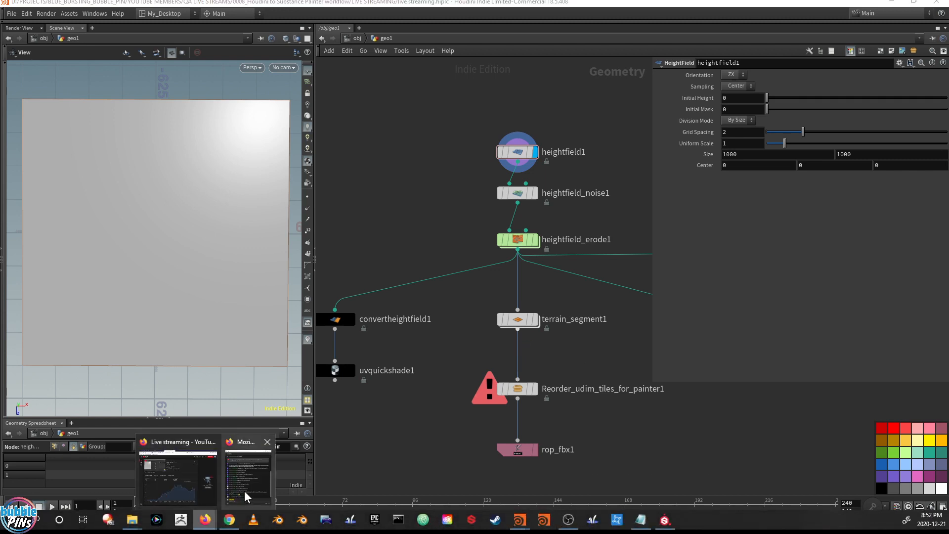
{"action": "left_click", "coordinate": [257, 482]}
{"action": "left_click_drag", "start_coordinate": [620, 56], "coordinate": [948, 10]}
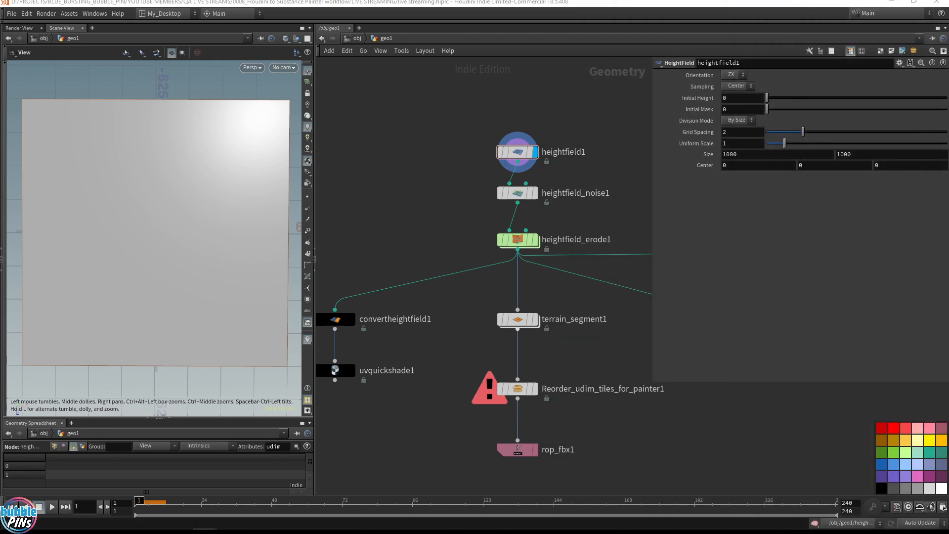
Step: Display heightfield_erode1 and reset its simulation
{"action": "middle_click_drag", "start_coordinate": [610, 324], "coordinate": [562, 296]}
{"action": "left_click_drag", "start_coordinate": [513, 319], "coordinate": [435, 272]}
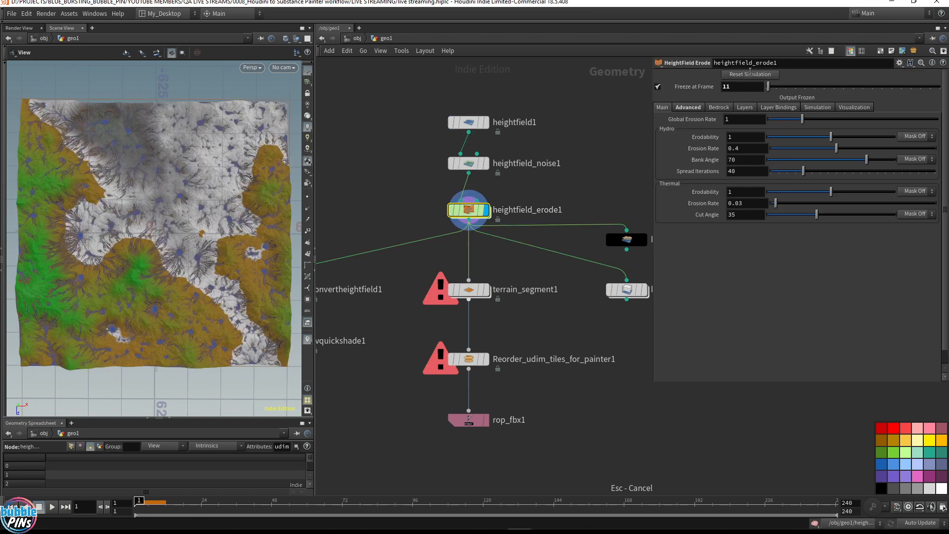
{"action": "left_click", "coordinate": [750, 75]}
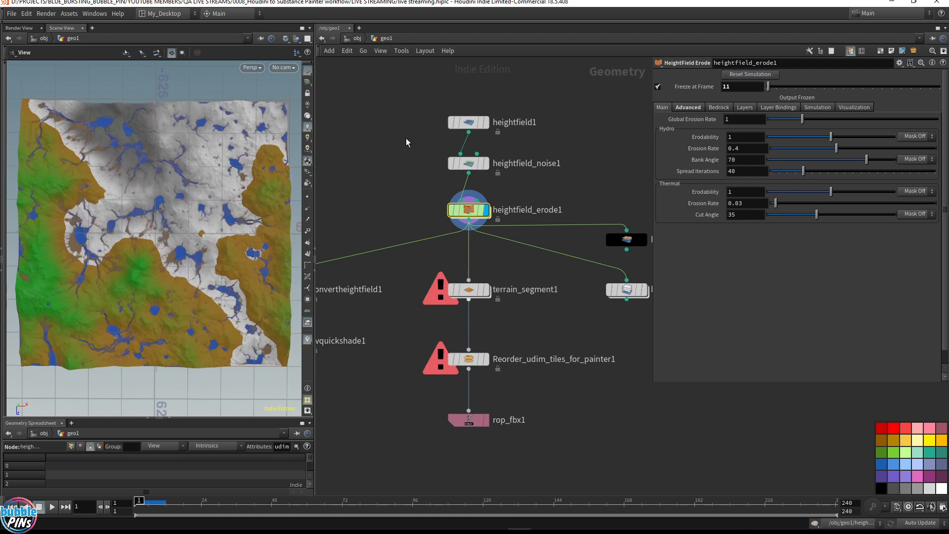
Step: Check heightfield1's voxel counts at the grid spacing of 2 in its node info
{"action": "left_click", "coordinate": [469, 122]}
{"action": "middle_click", "coordinate": [478, 123]}
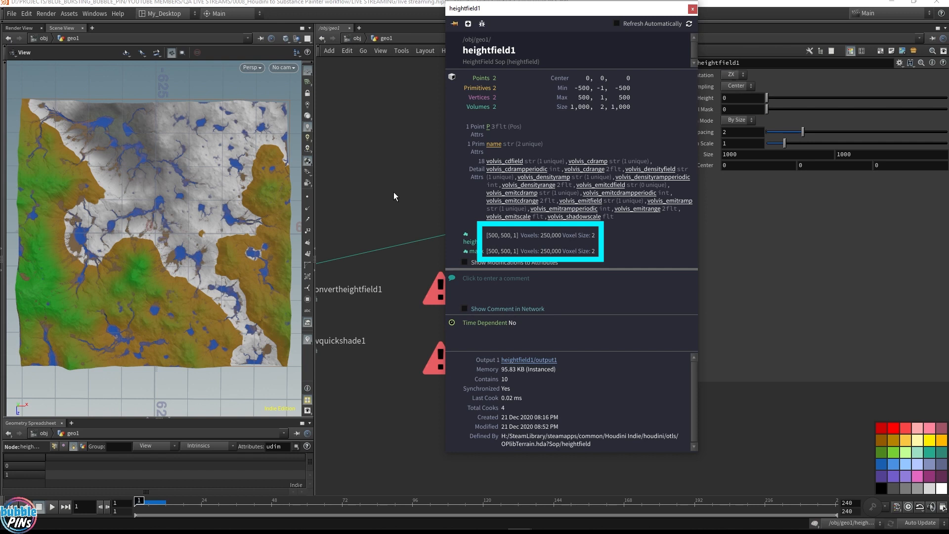
{"action": "mouse_move", "coordinate": [466, 285]}
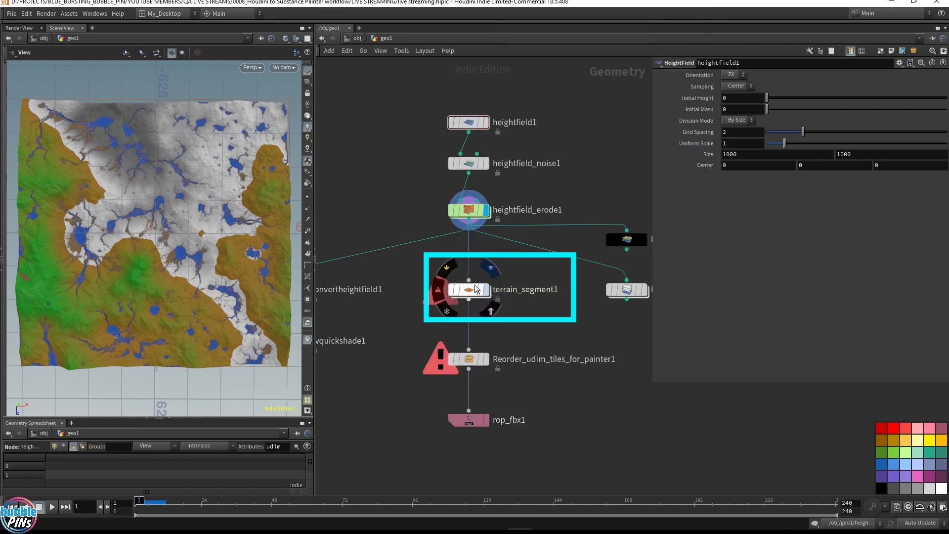
Step: Display terrain_segment1 and review its segmenting and meshing settings and the tiled mesh in perspective
{"action": "left_click", "coordinate": [483, 290]}
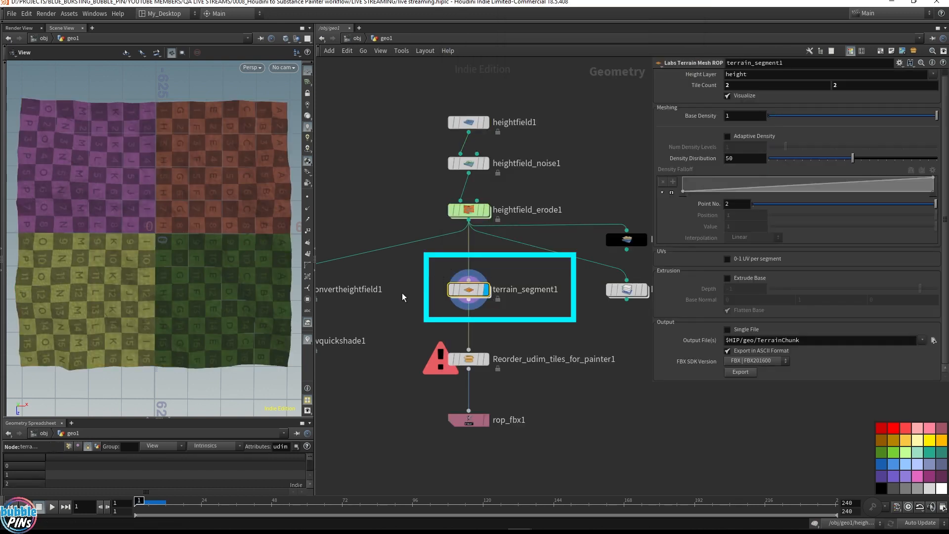
{"action": "scroll", "coordinate": [742, 148], "scroll_direction": "up", "scroll_amount": 1}
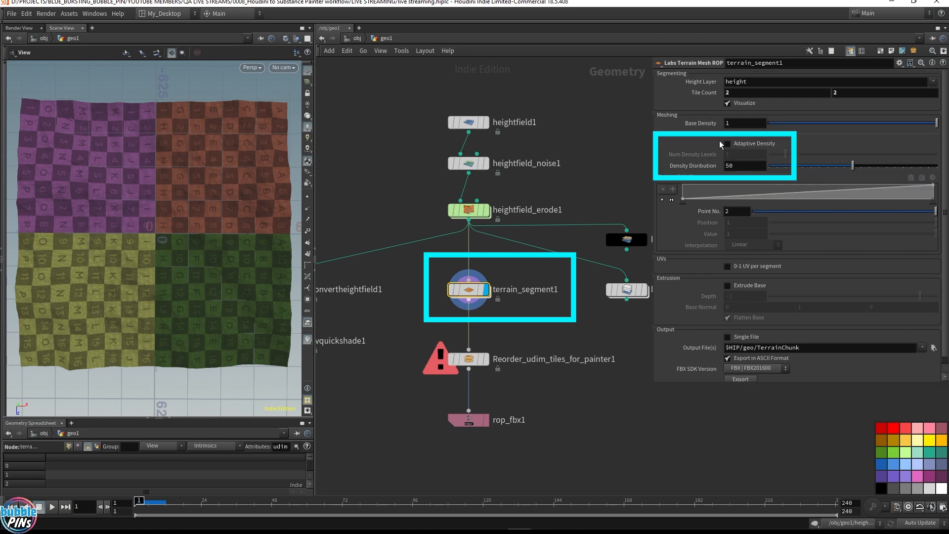
{"action": "left_click_drag", "start_coordinate": [202, 212], "coordinate": [283, 198]}
Step: Bypass heightfield_erode1, display heightfield_noise1, and raise its amplitude to 2000 for steep cliffs
{"action": "left_click", "coordinate": [465, 163]}
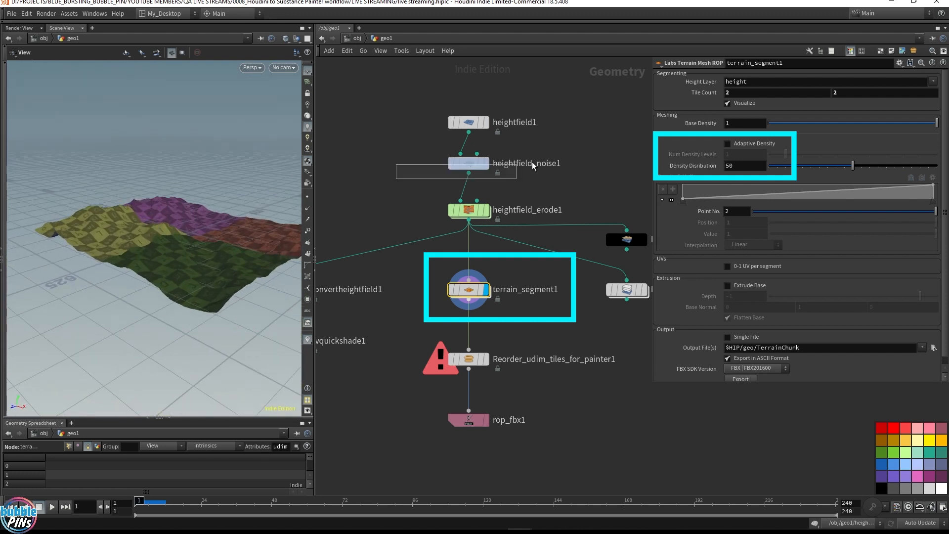
{"action": "left_click", "coordinate": [449, 189]}
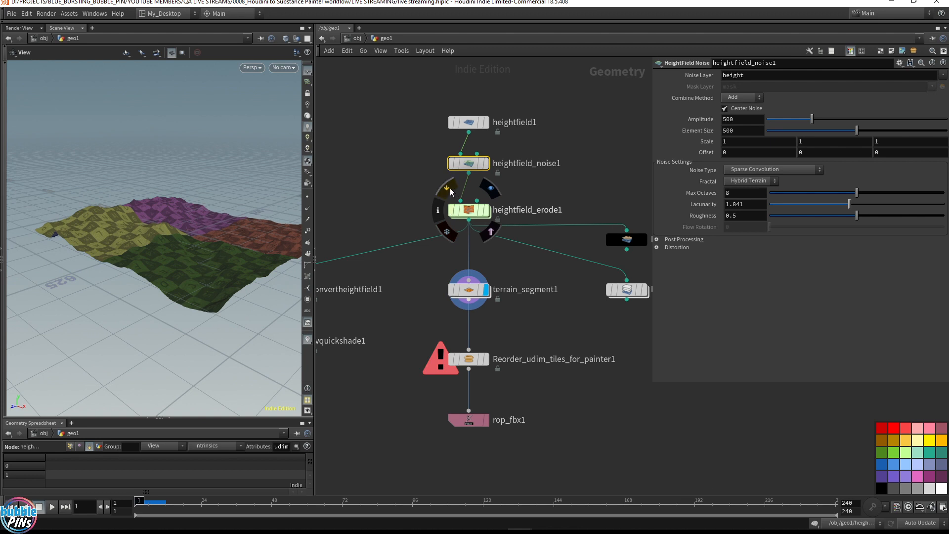
{"action": "left_click_drag", "start_coordinate": [414, 186], "coordinate": [498, 157]}
{"action": "left_click", "coordinate": [486, 165]}
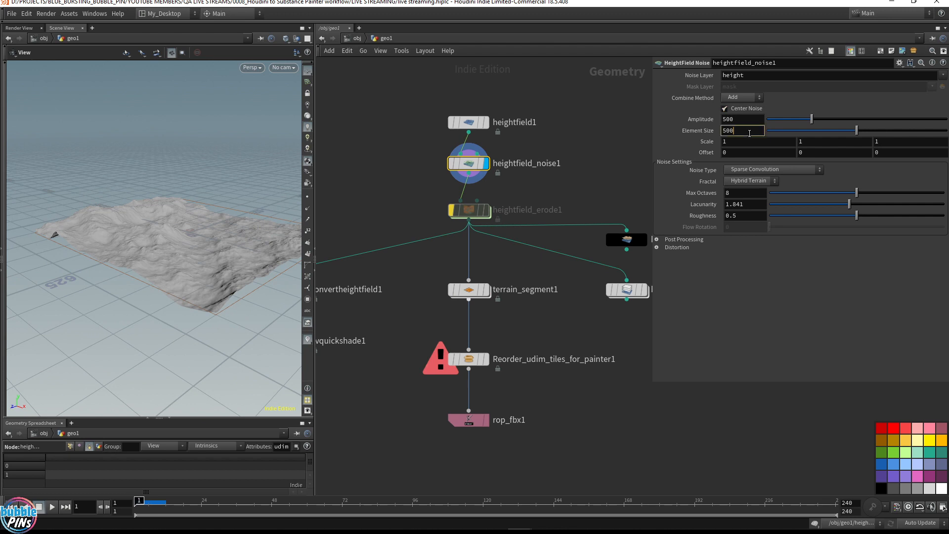
{"action": "left_click_drag", "start_coordinate": [811, 119], "coordinate": [946, 122]}
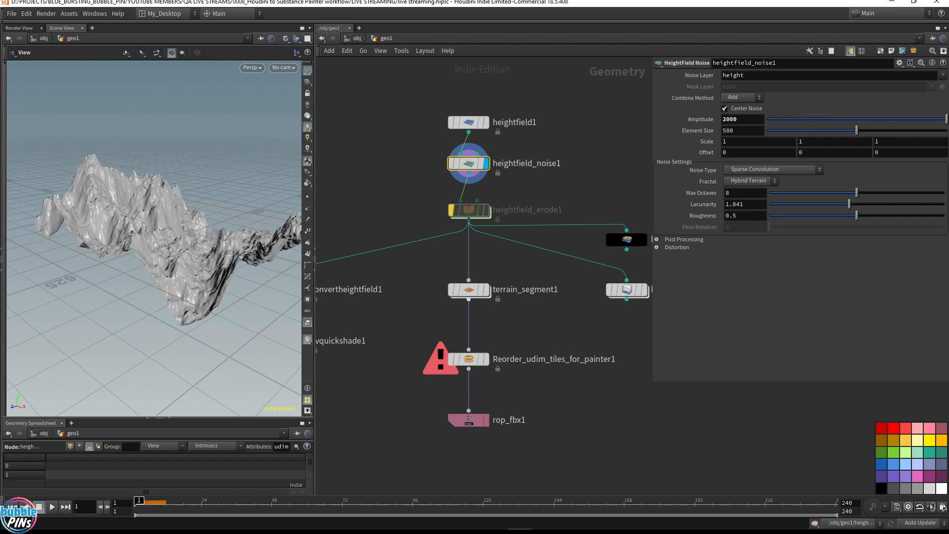
Step: Display terrain_segment1, widen the viewport, and inspect the UV checker pattern on the steep cliffs for stretching
{"action": "left_click_drag", "start_coordinate": [150, 228], "coordinate": [178, 257]}
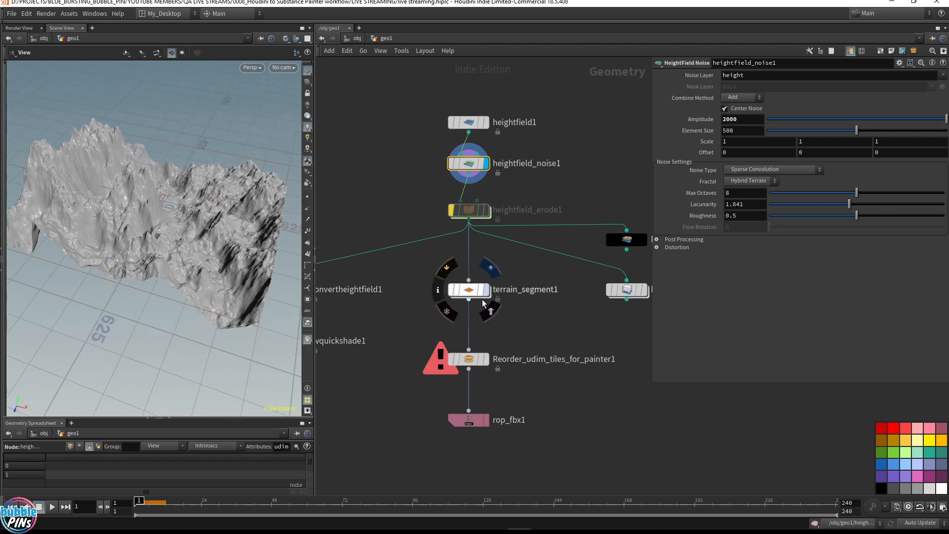
{"action": "left_click", "coordinate": [486, 289]}
{"action": "left_click_drag", "start_coordinate": [315, 174], "coordinate": [454, 174]}
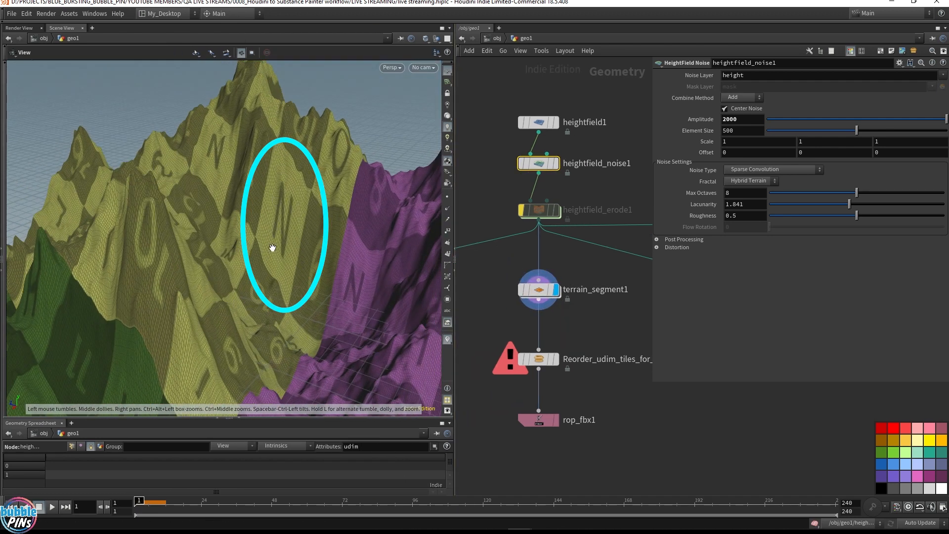
{"action": "mouse_move", "coordinate": [283, 145]}
{"action": "left_mouse_down"}
{"action": "mouse_move", "coordinate": [250, 186]}
{"action": "mouse_move", "coordinate": [318, 228]}
{"action": "mouse_move", "coordinate": [255, 222]}
{"action": "mouse_move", "coordinate": [276, 183]}
{"action": "mouse_move", "coordinate": [252, 203]}
{"action": "mouse_move", "coordinate": [270, 158]}
{"action": "left_mouse_up"}
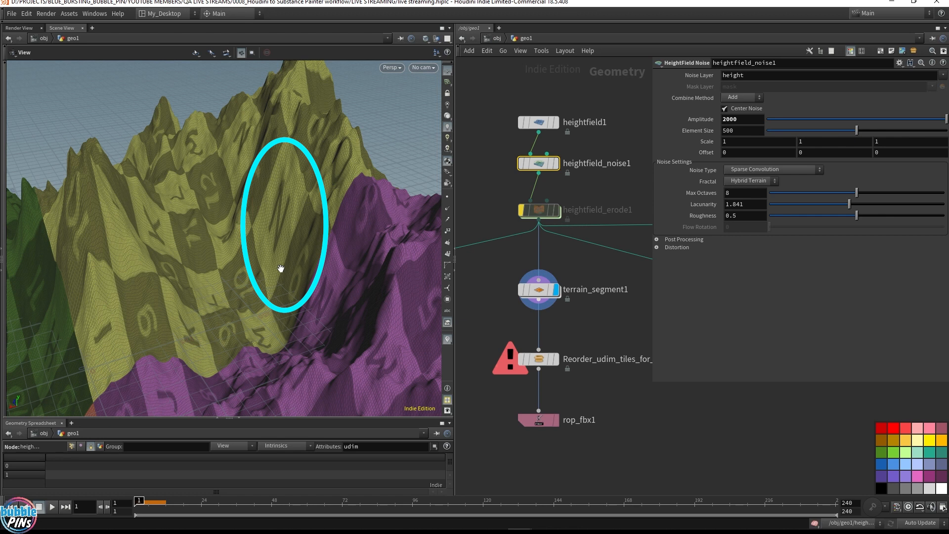
Step: Set terrain_segment1's Density Distribution to 5
{"action": "left_click", "coordinate": [539, 289]}
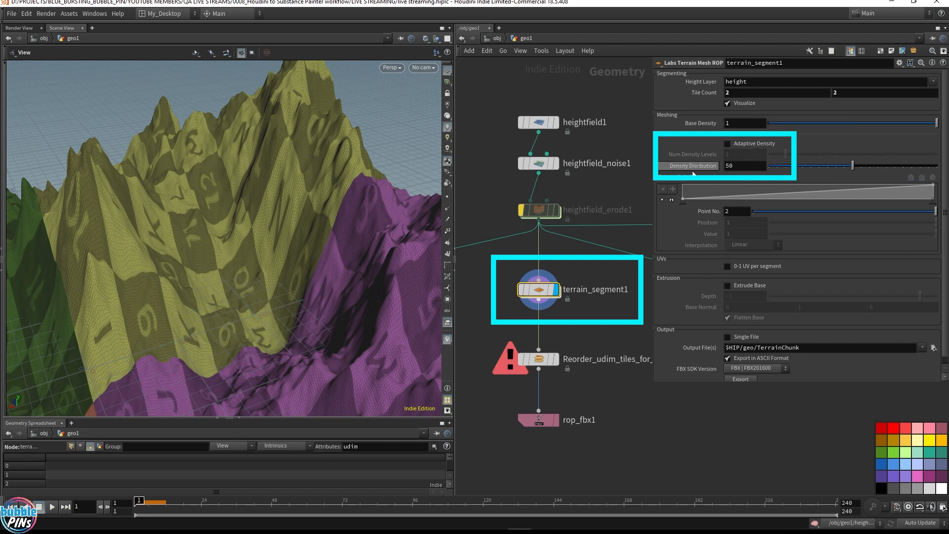
{"action": "left_click_drag", "start_coordinate": [735, 165], "coordinate": [682, 165]}
{"action": "type", "text": "5"}
{"action": "key", "text": "Return"}
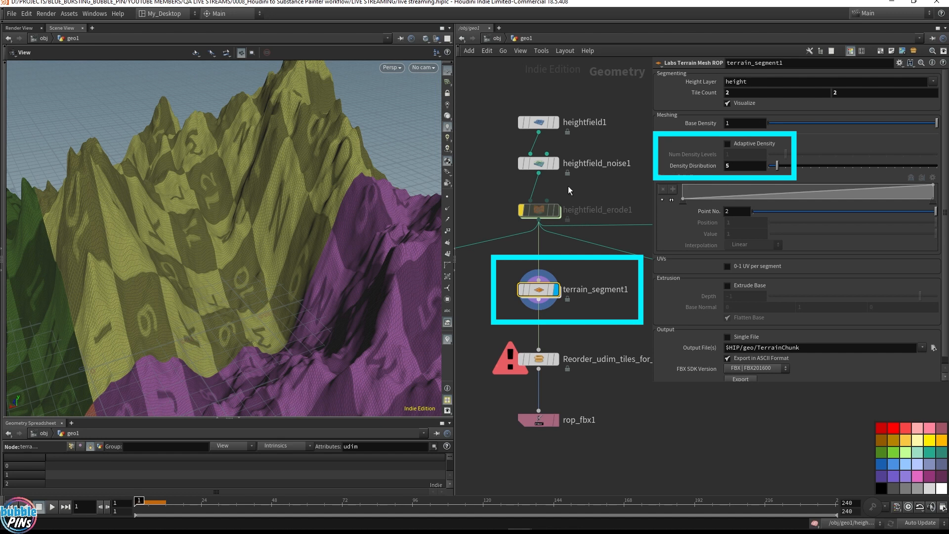
Step: Examine the UV checker pattern across the four terrain tiles from the side and from above
{"action": "left_click_drag", "start_coordinate": [289, 238], "coordinate": [346, 281]}
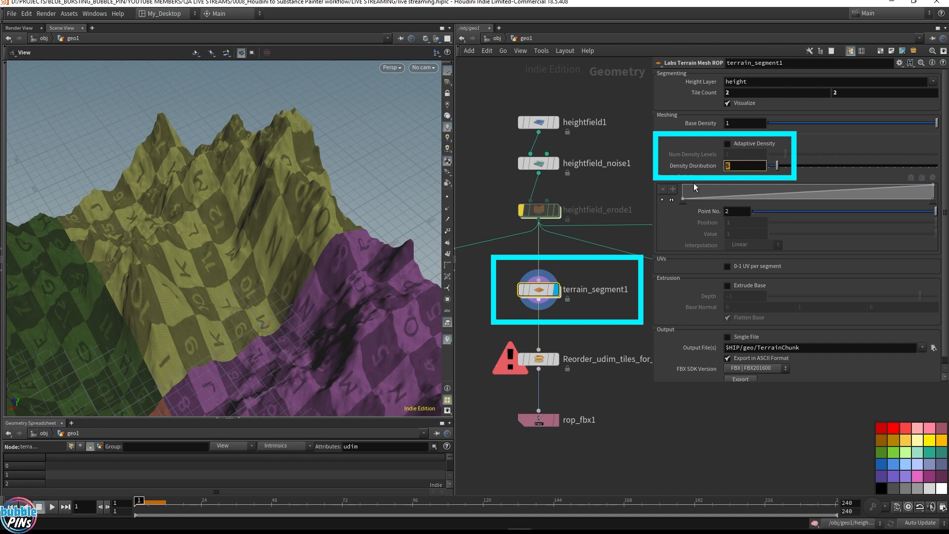
{"action": "left_click_drag", "start_coordinate": [377, 254], "coordinate": [328, 229]}
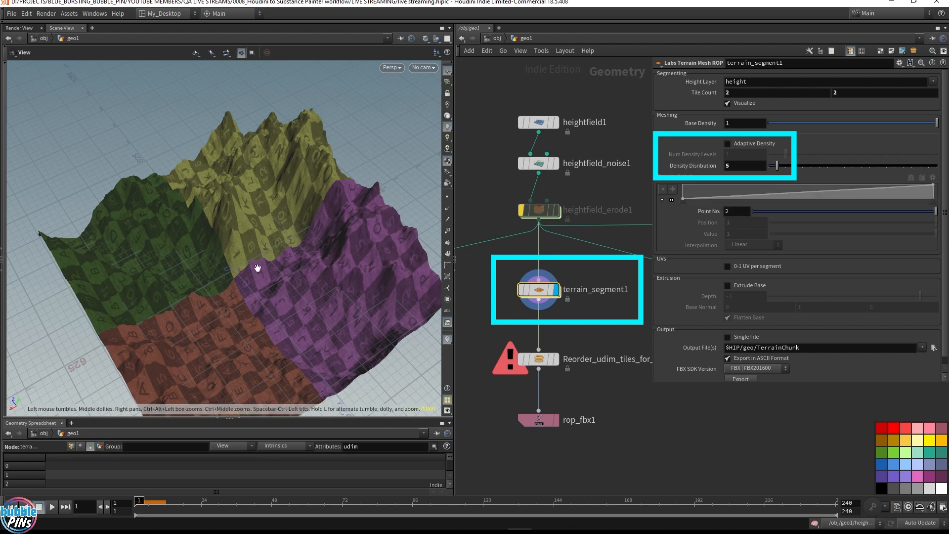
{"action": "left_click_drag", "start_coordinate": [310, 234], "coordinate": [318, 206]}
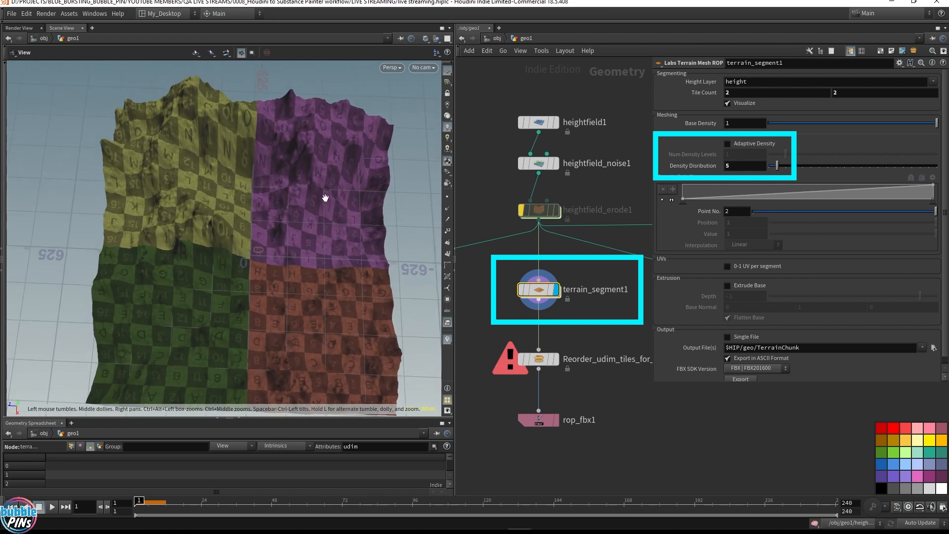
{"action": "mouse_move", "coordinate": [686, 165]}
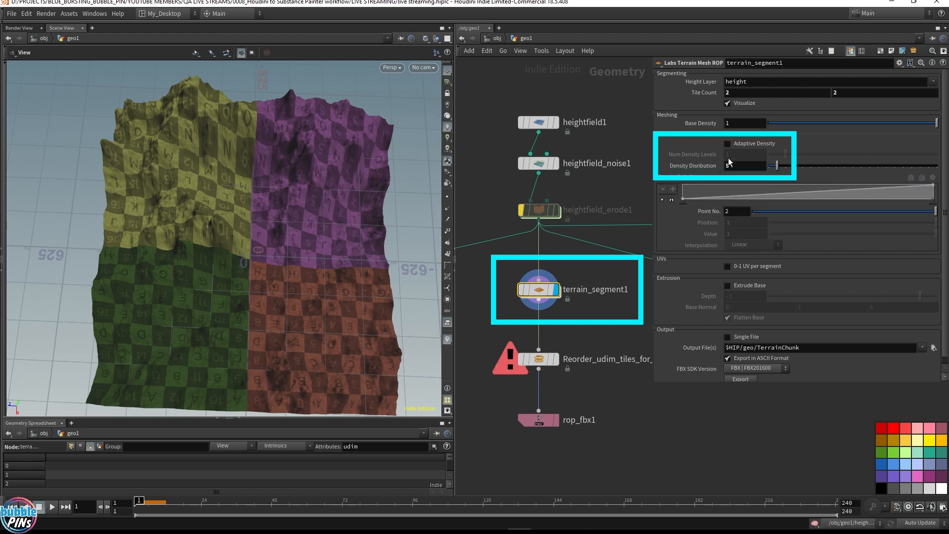
Step: Try Adaptive Density on terrain_segment1 with Num Density Levels set to 2
{"action": "left_click", "coordinate": [726, 143]}
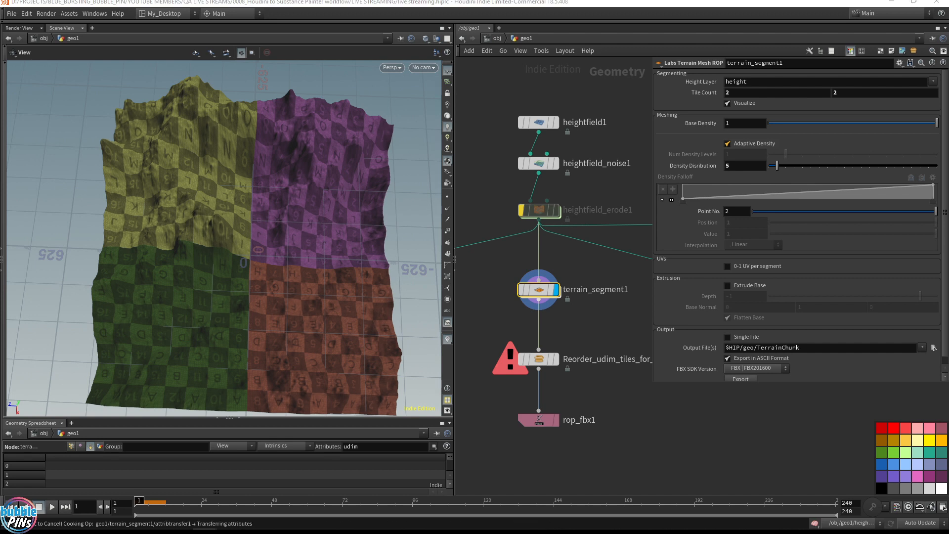
{"action": "left_click_drag", "start_coordinate": [339, 161], "coordinate": [304, 112]}
{"action": "double_click", "coordinate": [746, 154]}
{"action": "type", "text": "2"}
{"action": "key", "text": "Return"}
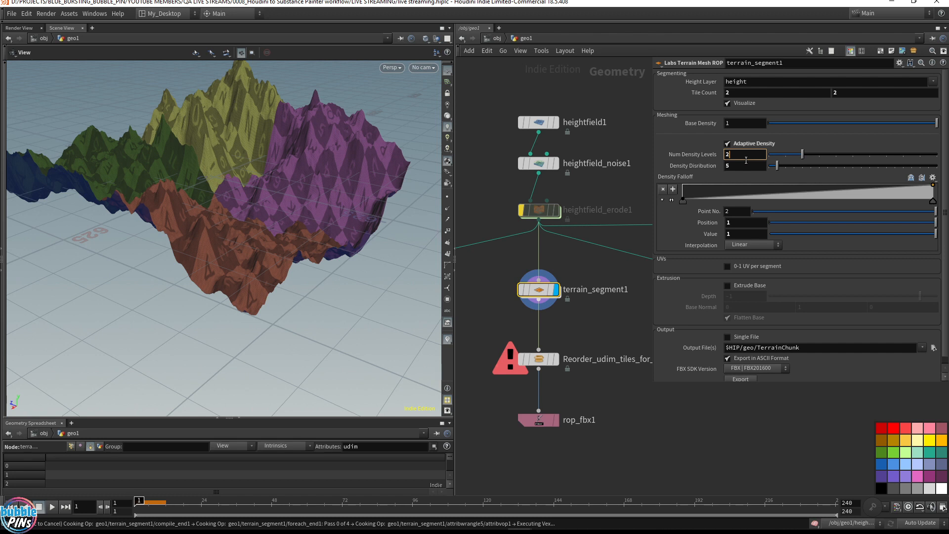
Step: Try raising terrain_segment1's Num Density Levels to 3
{"action": "left_click", "coordinate": [601, 188]}
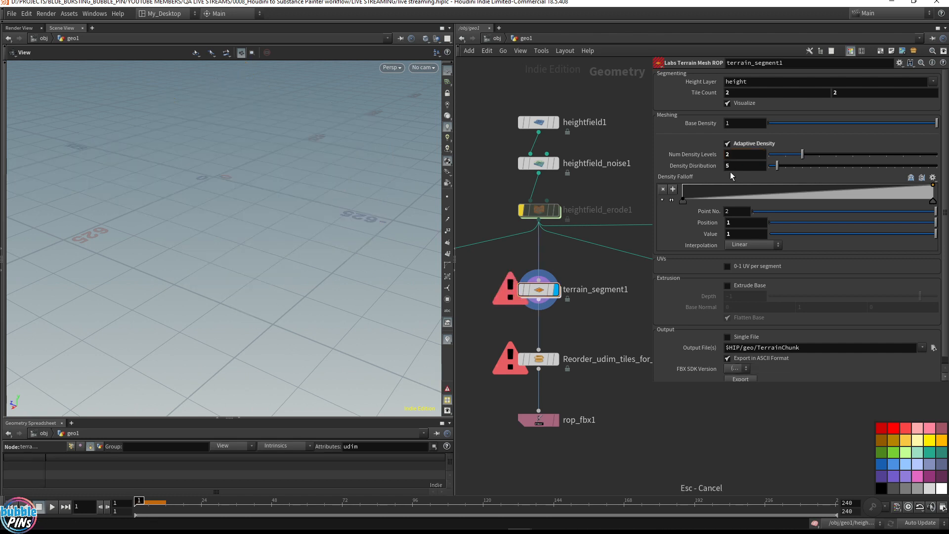
{"action": "left_click", "coordinate": [742, 157]}
{"action": "type", "text": "3"}
{"action": "key", "text": "Return"}
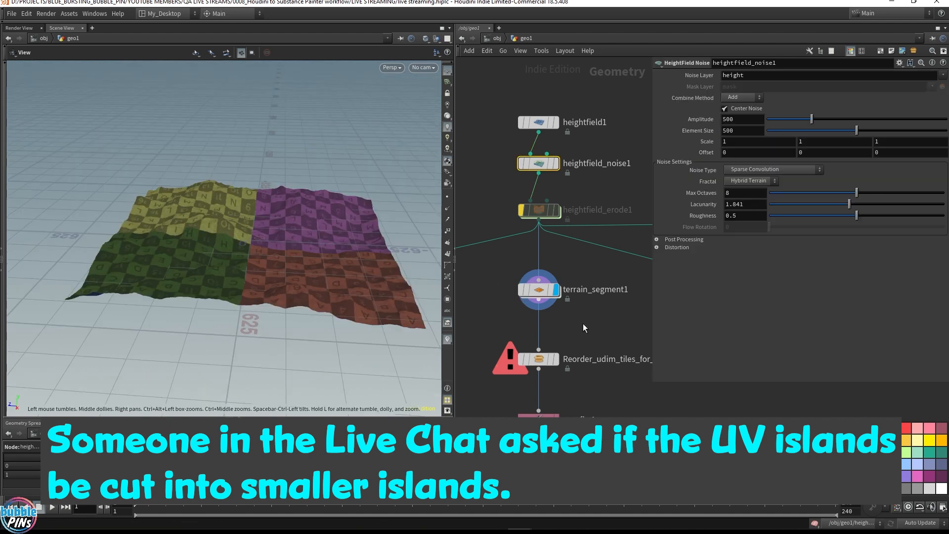
Step: Examine the four terrain tiles' UV layout in the UV viewport, up close where the tiles meet and as a whole
{"action": "key", "text": "space+5"}
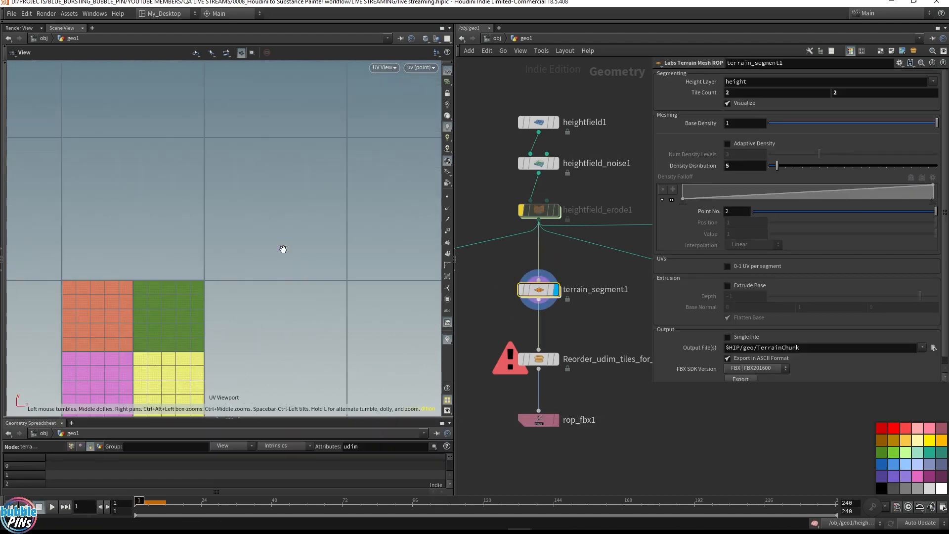
{"action": "right_click_drag", "start_coordinate": [200, 321], "coordinate": [309, 208]}
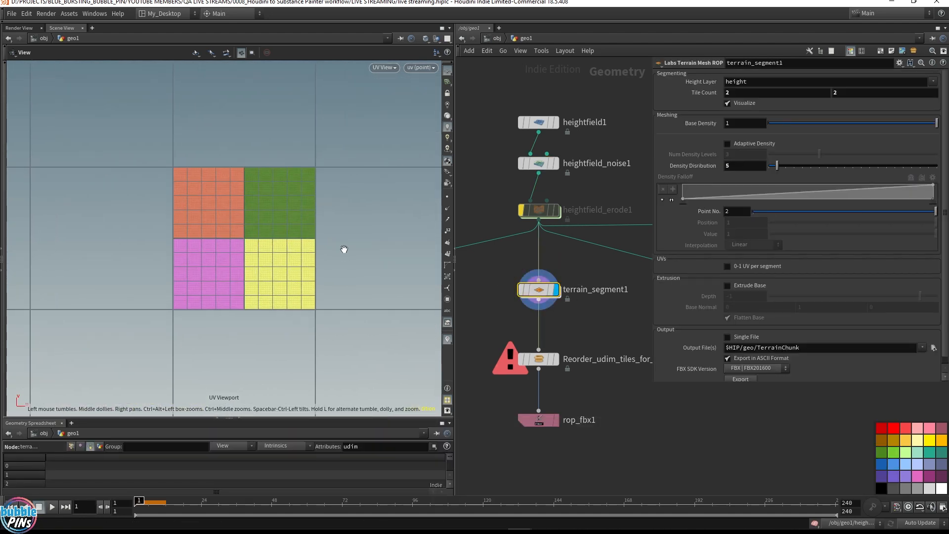
{"action": "scroll", "coordinate": [275, 258], "scroll_direction": "up", "scroll_amount": 3}
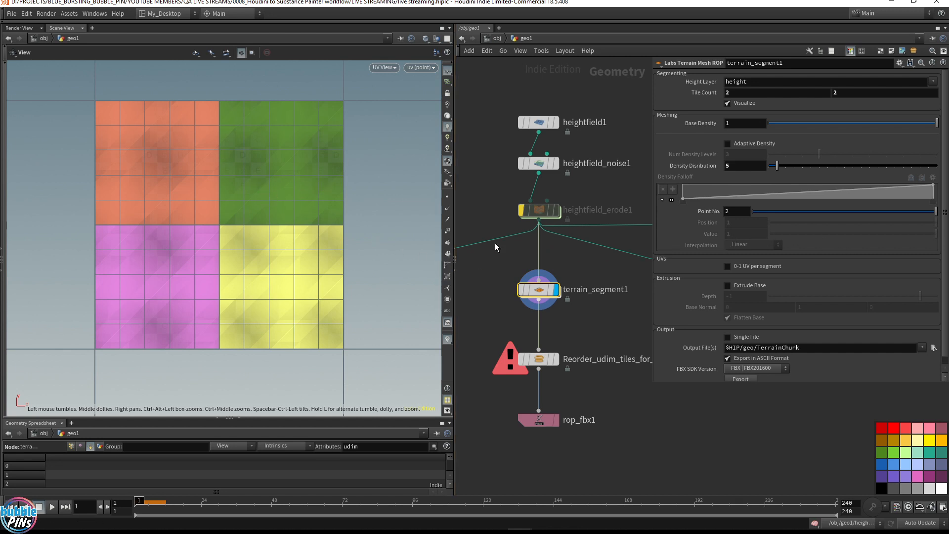
{"action": "scroll", "coordinate": [245, 217], "scroll_direction": "up", "scroll_amount": 5}
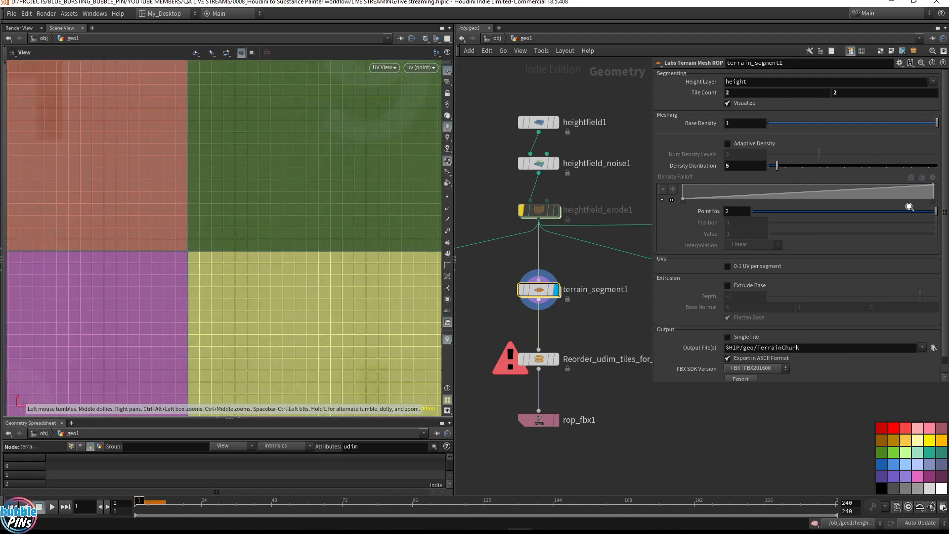
{"action": "scroll", "coordinate": [296, 218], "scroll_direction": "up", "scroll_amount": 4}
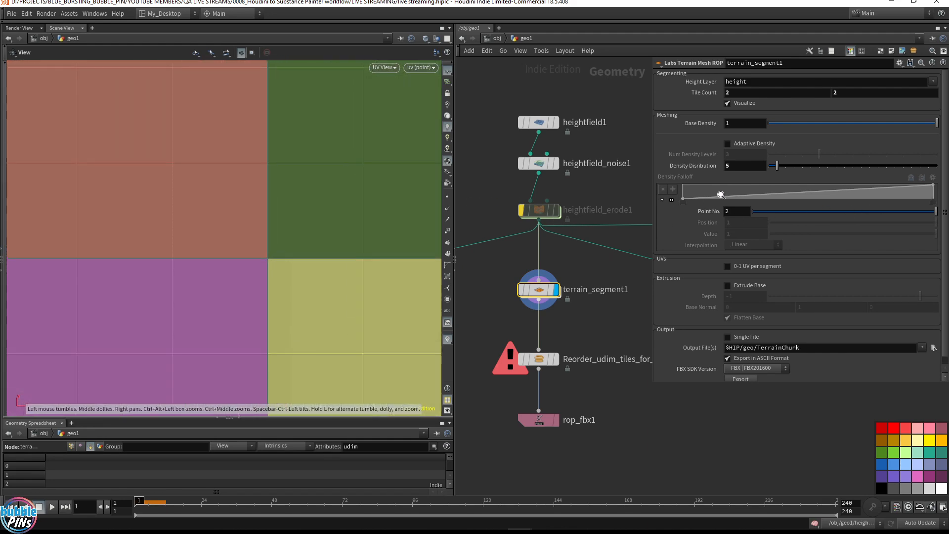
{"action": "scroll", "coordinate": [286, 272], "scroll_direction": "up", "scroll_amount": 3}
{"action": "middle_click_drag", "start_coordinate": [501, 196], "coordinate": [608, 224]}
{"action": "right_click_drag", "start_coordinate": [244, 188], "coordinate": [237, 228]}
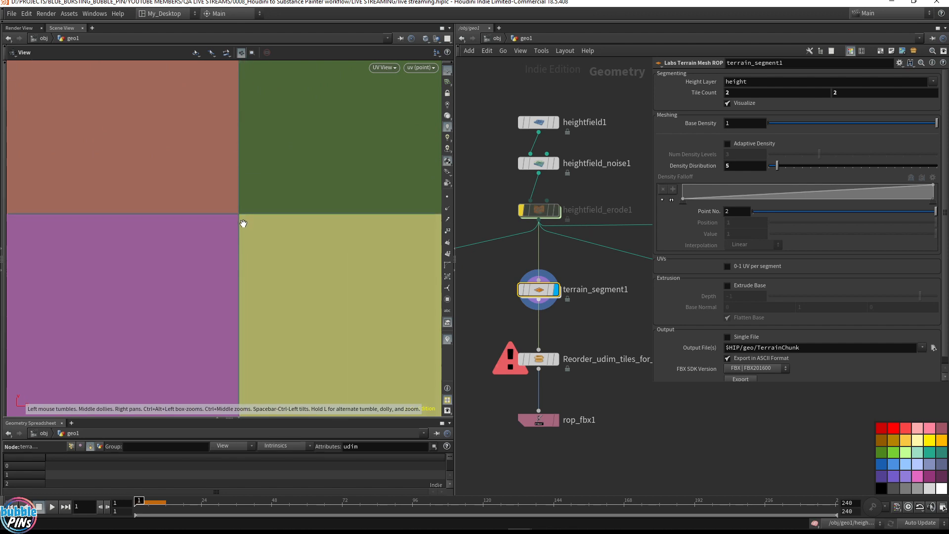
{"action": "mouse_move", "coordinate": [327, 221]}
{"action": "middle_mouse_down"}
{"action": "mouse_move", "coordinate": [23, 341]}
{"action": "mouse_move", "coordinate": [38, 328]}
{"action": "middle_mouse_up"}
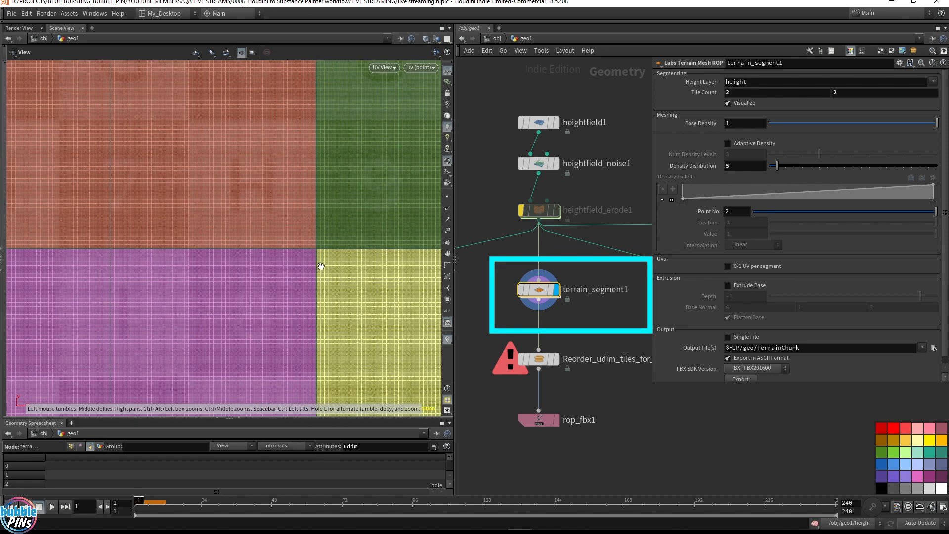
{"action": "middle_click_drag", "start_coordinate": [365, 248], "coordinate": [275, 364]}
{"action": "middle_click_drag", "start_coordinate": [331, 250], "coordinate": [132, 335]}
{"action": "right_click_drag", "start_coordinate": [364, 254], "coordinate": [283, 262]}
{"action": "left_click_drag", "start_coordinate": [583, 263], "coordinate": [495, 326]}
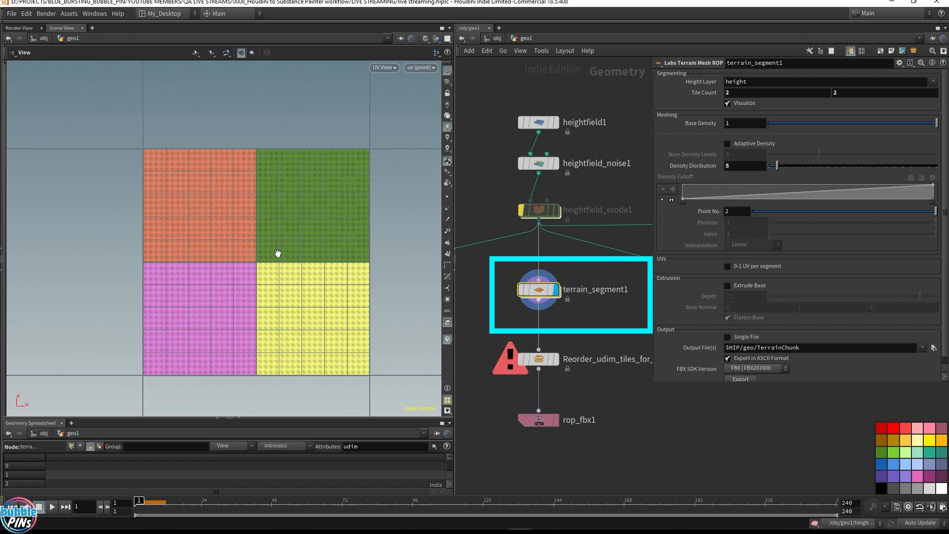
Step: Inspect the borders between the terrain tiles up close in the perspective view, toggling point display, and look over the whole terrain
{"action": "key", "text": "space+1"}
{"action": "left_click_drag", "start_coordinate": [226, 252], "coordinate": [258, 282]}
{"action": "mouse_move", "coordinate": [236, 289]}
{"action": "middle_mouse_down"}
{"action": "mouse_move", "coordinate": [223, 235]}
{"action": "mouse_move", "coordinate": [334, 224]}
{"action": "mouse_move", "coordinate": [205, 237]}
{"action": "middle_mouse_up"}
{"action": "left_click_drag", "start_coordinate": [206, 237], "coordinate": [159, 208]}
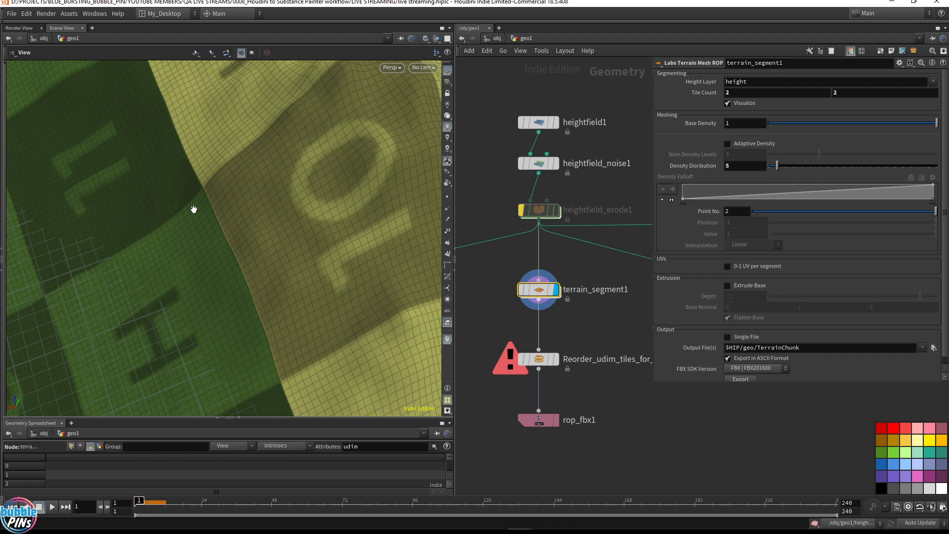
{"action": "left_click", "coordinate": [447, 198]}
{"action": "left_click_drag", "start_coordinate": [273, 285], "coordinate": [368, 265]}
{"action": "right_click_drag", "start_coordinate": [368, 264], "coordinate": [282, 258]}
{"action": "left_click", "coordinate": [448, 200]}
{"action": "left_click_drag", "start_coordinate": [407, 220], "coordinate": [398, 231]}
{"action": "middle_click_drag", "start_coordinate": [398, 231], "coordinate": [280, 198]}
{"action": "right_click_drag", "start_coordinate": [375, 282], "coordinate": [254, 284]}
{"action": "scroll", "coordinate": [334, 254], "scroll_direction": "down", "scroll_amount": 3}
{"action": "left_click_drag", "start_coordinate": [309, 279], "coordinate": [128, 203]}
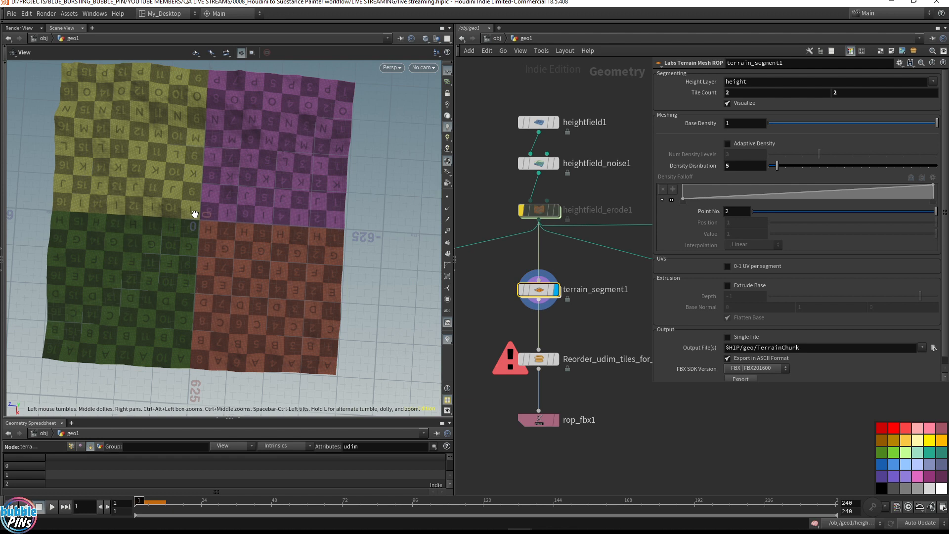
{"action": "scroll", "coordinate": [603, 303], "scroll_direction": "down", "scroll_amount": 2}
{"action": "middle_click_drag", "start_coordinate": [588, 321], "coordinate": [576, 234]}
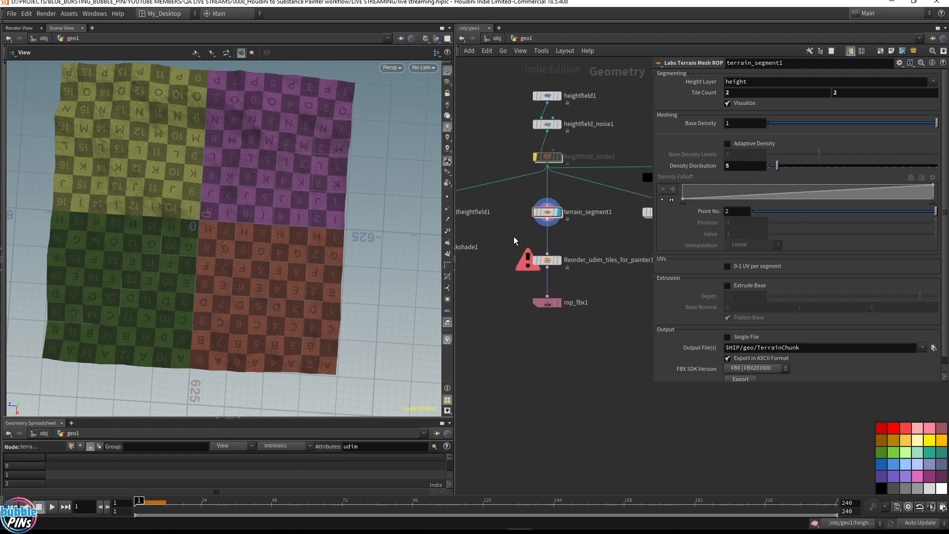
{"action": "middle_click_drag", "start_coordinate": [514, 241], "coordinate": [551, 249]}
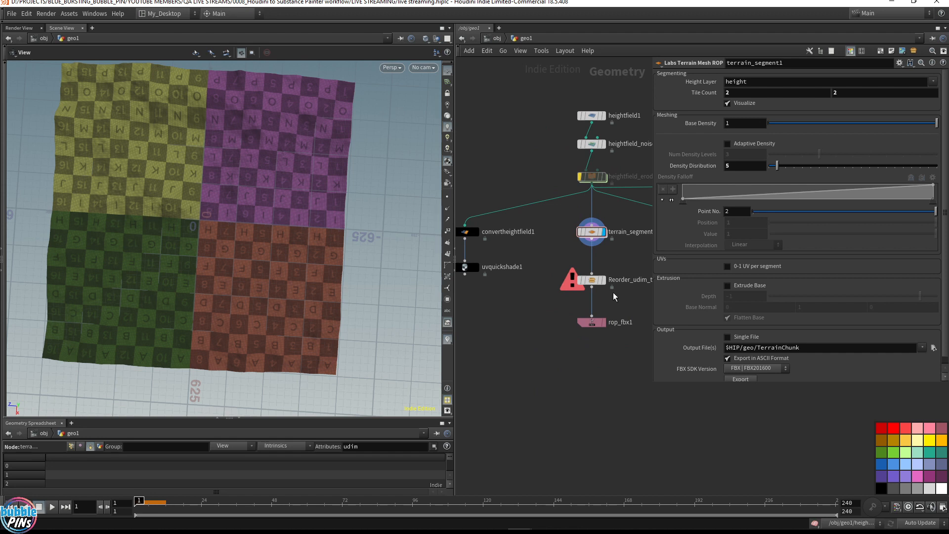
{"action": "left_click_drag", "start_coordinate": [631, 360], "coordinate": [568, 268]}
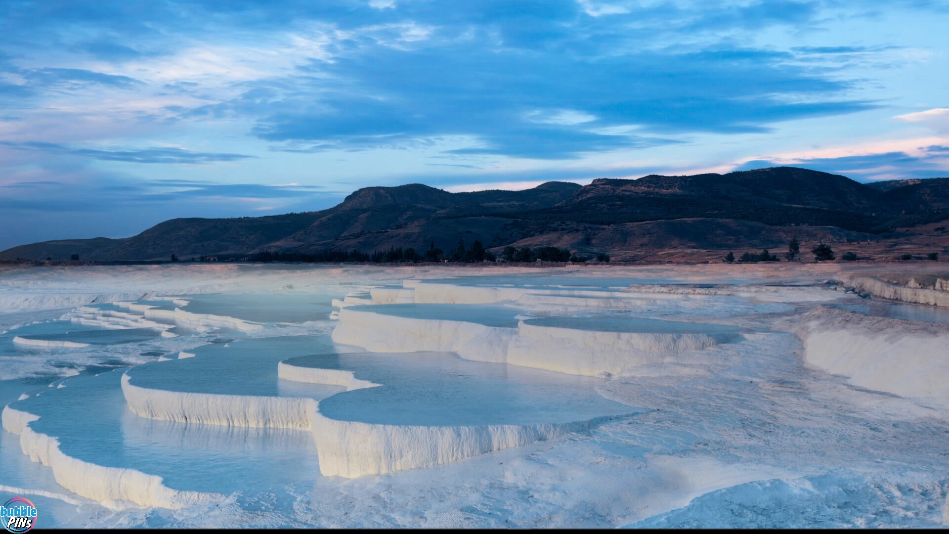
Step: Bring the restarted Houdini window onto the screen at full size and apply the My_Desktop layout
{"action": "left_click_drag", "start_coordinate": [946, 129], "coordinate": [558, 43]}
{"action": "double_click", "coordinate": [558, 43]}
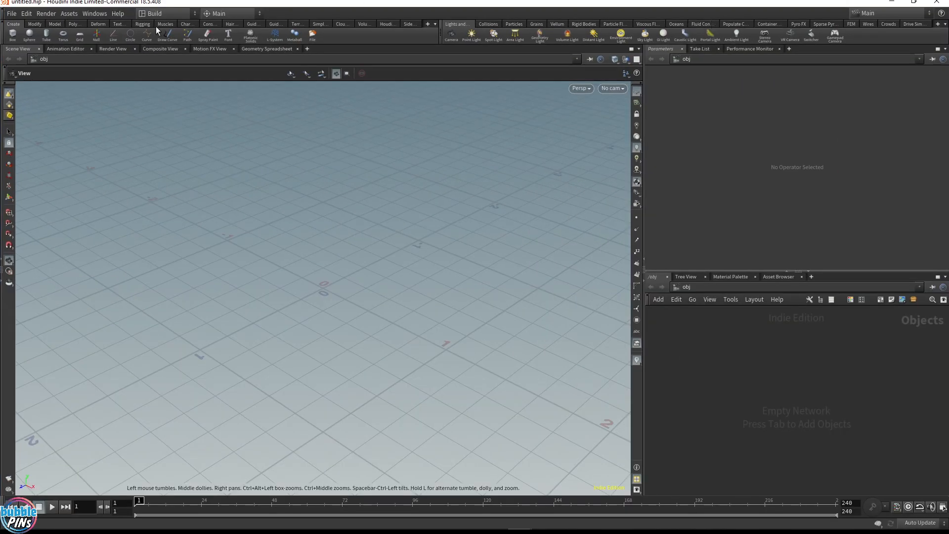
{"action": "left_click", "coordinate": [163, 13]}
{"action": "left_click", "coordinate": [168, 101]}
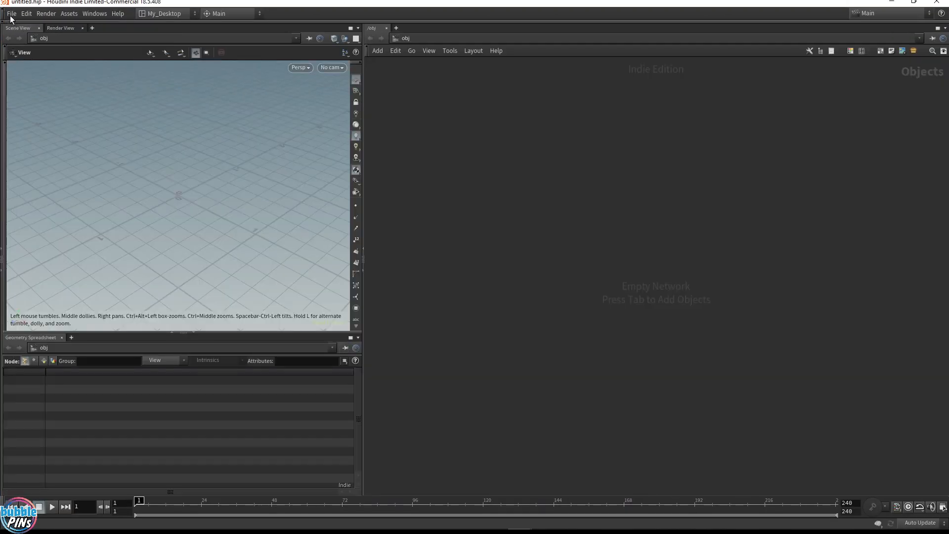
Step: Reopen the recent scene file live streaming.hiplc
{"action": "left_click", "coordinate": [11, 15]}
{"action": "mouse_move", "coordinate": [24, 56]}
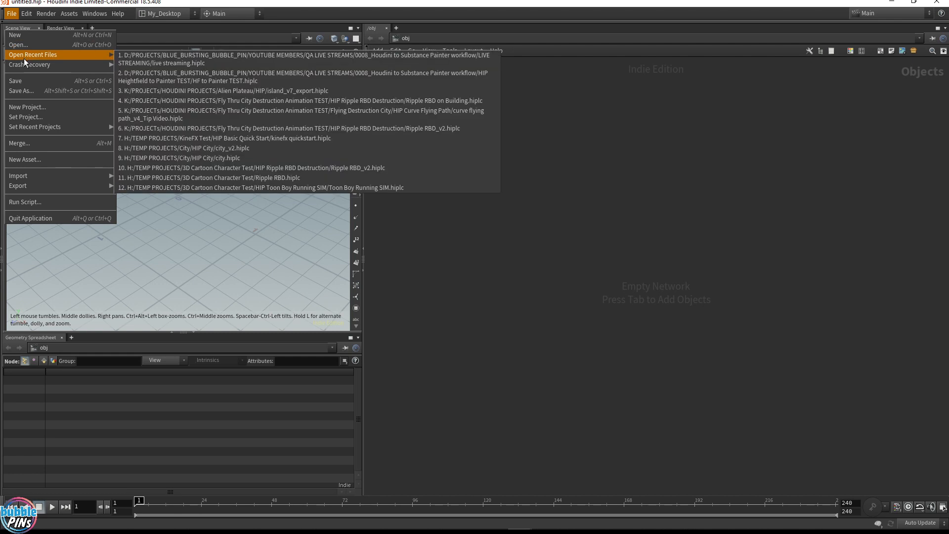
{"action": "left_click", "coordinate": [152, 58]}
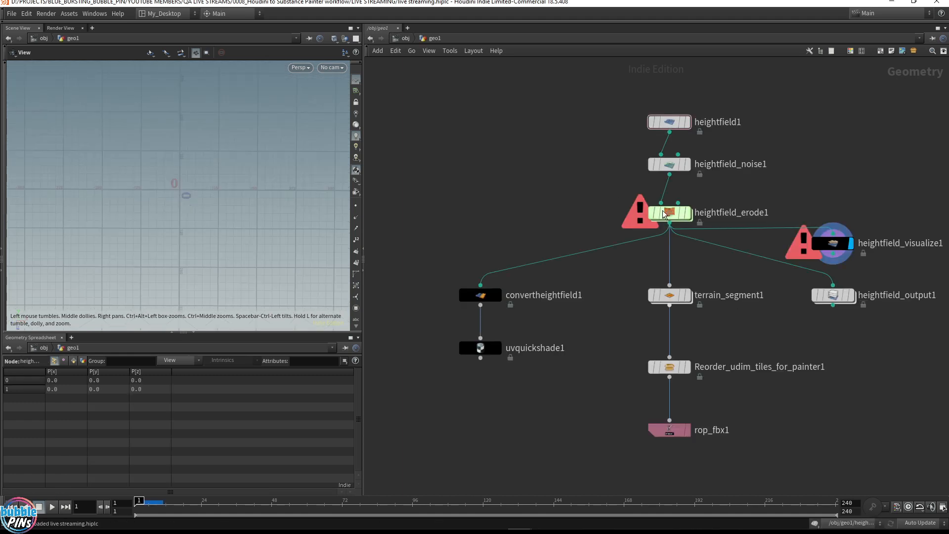
Step: Bypass heightfield_erode1 and view the uneroded terrain
{"action": "left_click", "coordinate": [652, 213]}
{"action": "left_click_drag", "start_coordinate": [250, 182], "coordinate": [271, 176]}
{"action": "scroll", "coordinate": [271, 176], "scroll_direction": "down", "scroll_amount": 2}
{"action": "middle_click_drag", "start_coordinate": [538, 186], "coordinate": [422, 190]}
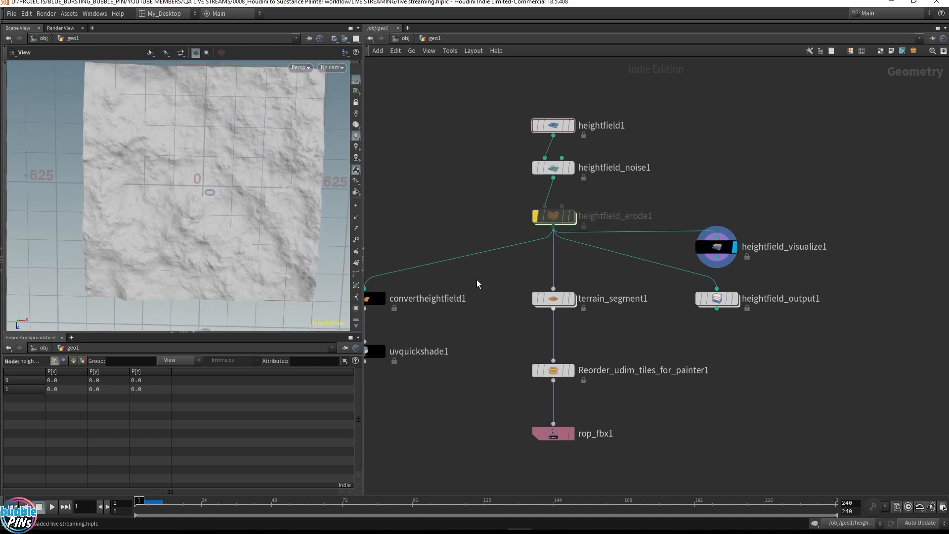
Step: Display terrain_segment1 and view its four coloured tiles at an angle
{"action": "middle_click_drag", "start_coordinate": [578, 275], "coordinate": [523, 238]}
{"action": "mouse_move", "coordinate": [520, 268]}
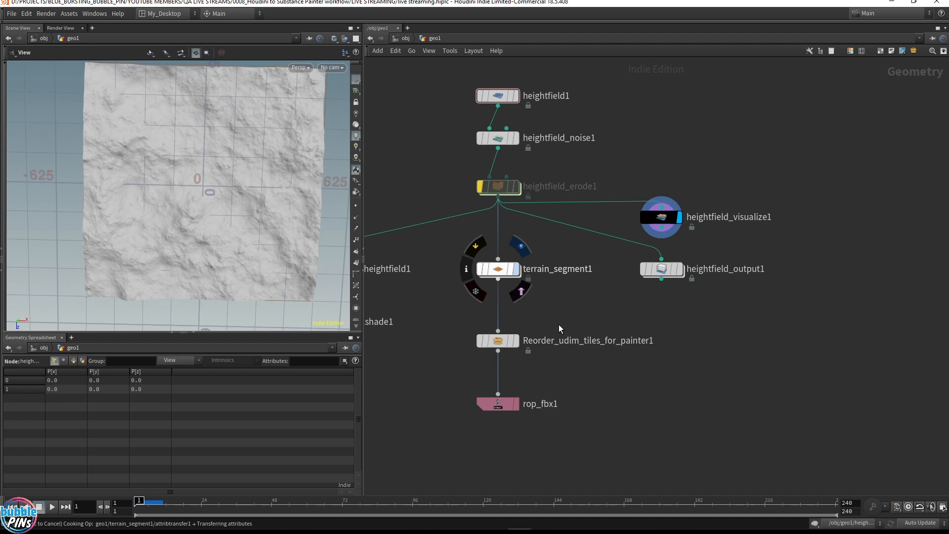
{"action": "left_click_drag", "start_coordinate": [246, 224], "coordinate": [277, 188]}
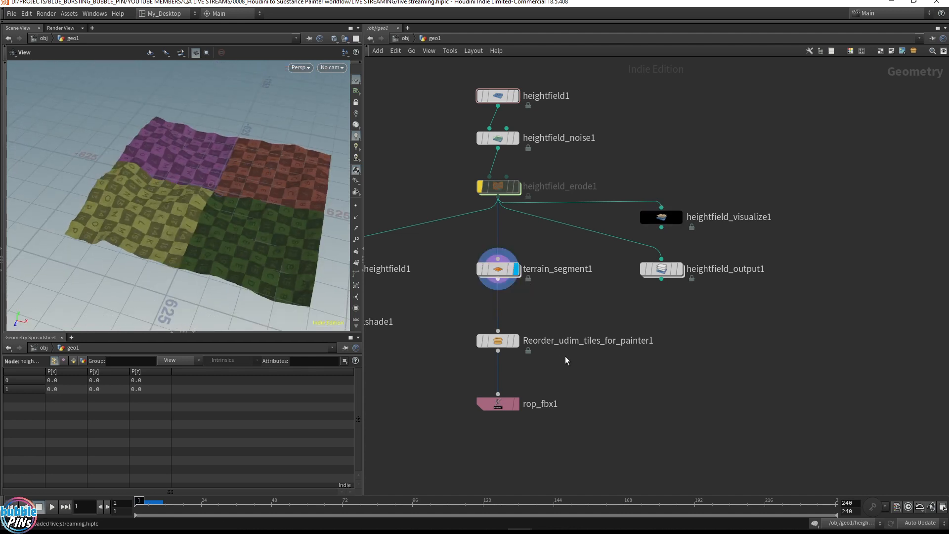
{"action": "left_click", "coordinate": [498, 279]}
{"action": "middle_click_drag", "start_coordinate": [719, 364], "coordinate": [635, 351]}
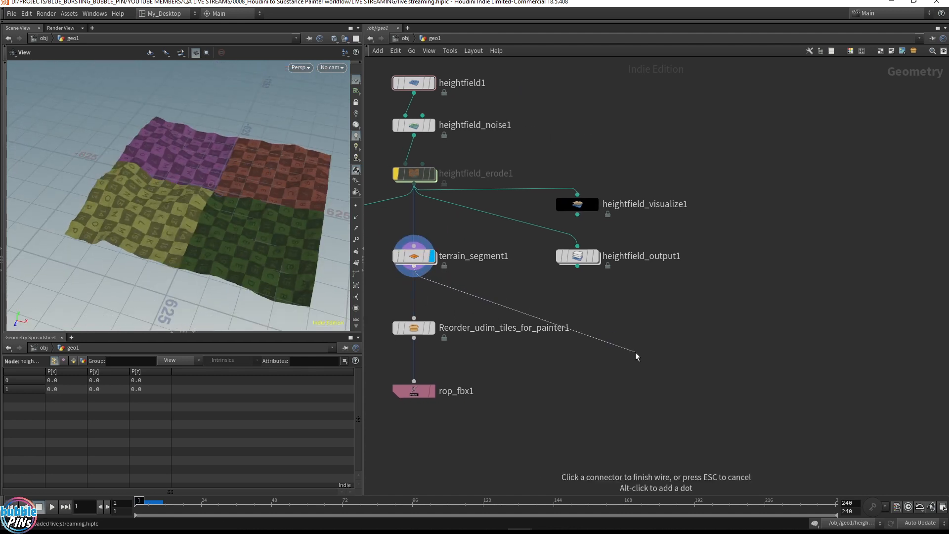
{"action": "key", "text": "Escape"}
Step: Bypass Reorder_udim_tiles_for_painter1 and show terrain_segment1's UVs in the UV viewport
{"action": "left_click_drag", "start_coordinate": [481, 310], "coordinate": [395, 329]}
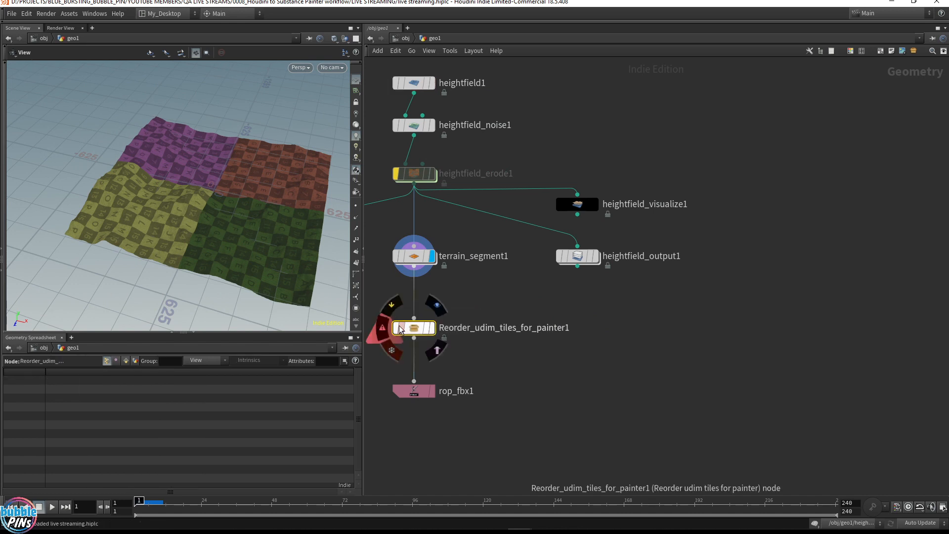
{"action": "left_click", "coordinate": [395, 327]}
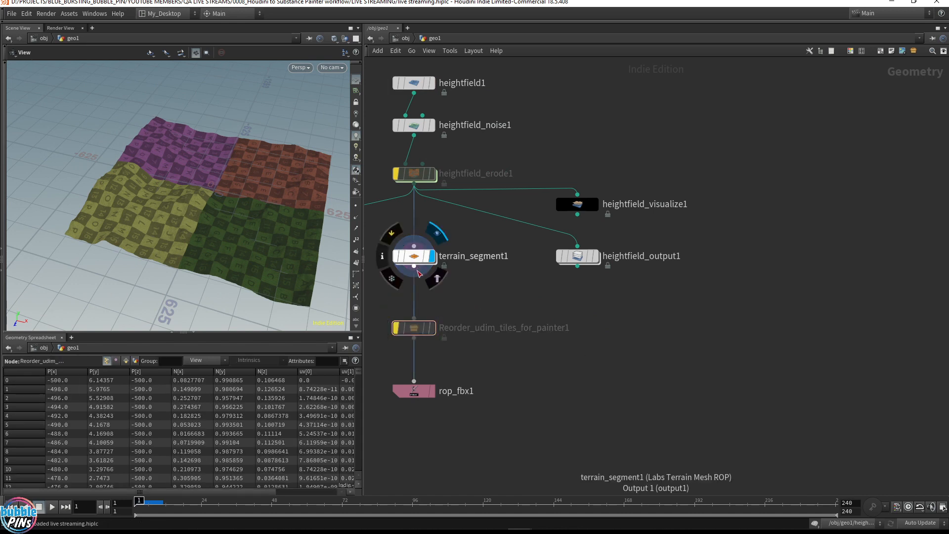
{"action": "left_click", "coordinate": [414, 255]}
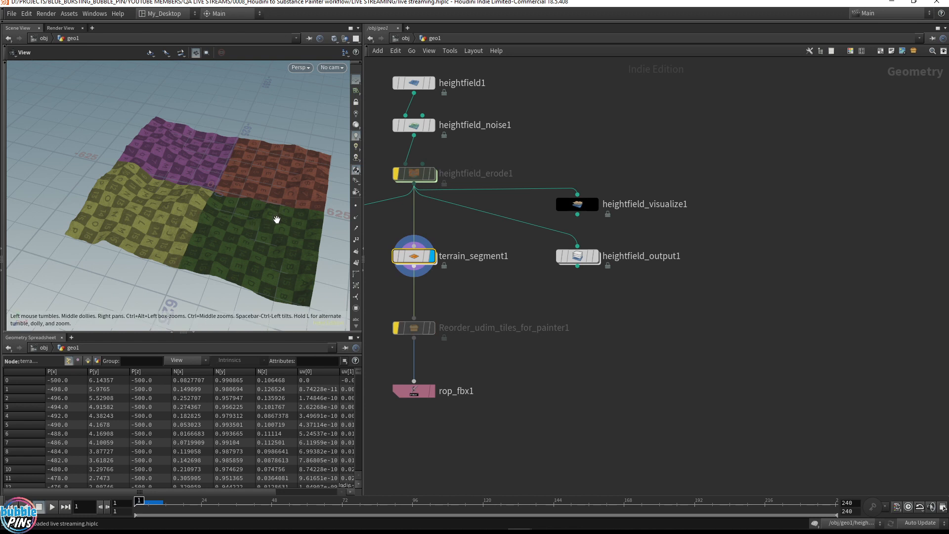
{"action": "key", "text": "space+5"}
Step: Add a UV Transform node wired from terrain_segment1's output and display it
{"action": "left_click_drag", "start_coordinate": [414, 267], "coordinate": [617, 378]}
{"action": "key", "text": "Tab"}
{"action": "type", "text": "uvtrans"}
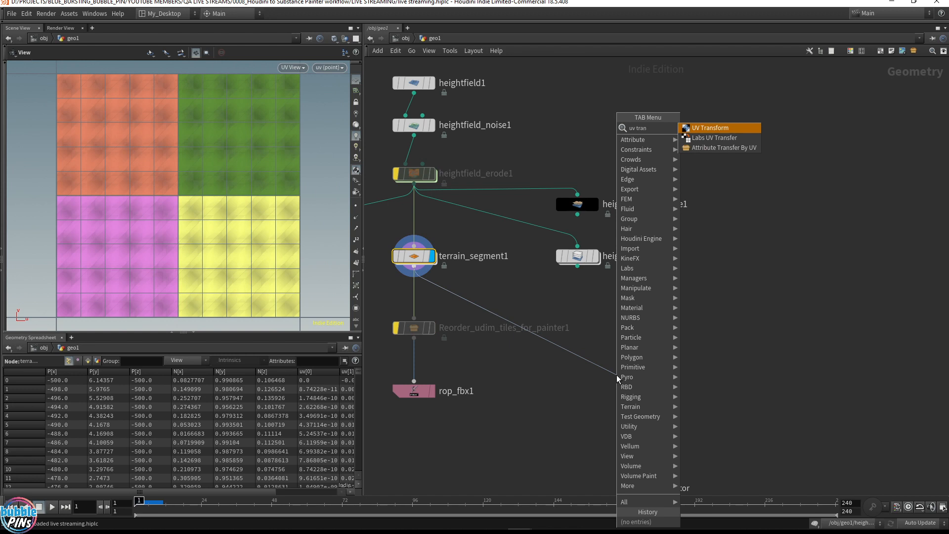
{"action": "key", "text": "Return"}
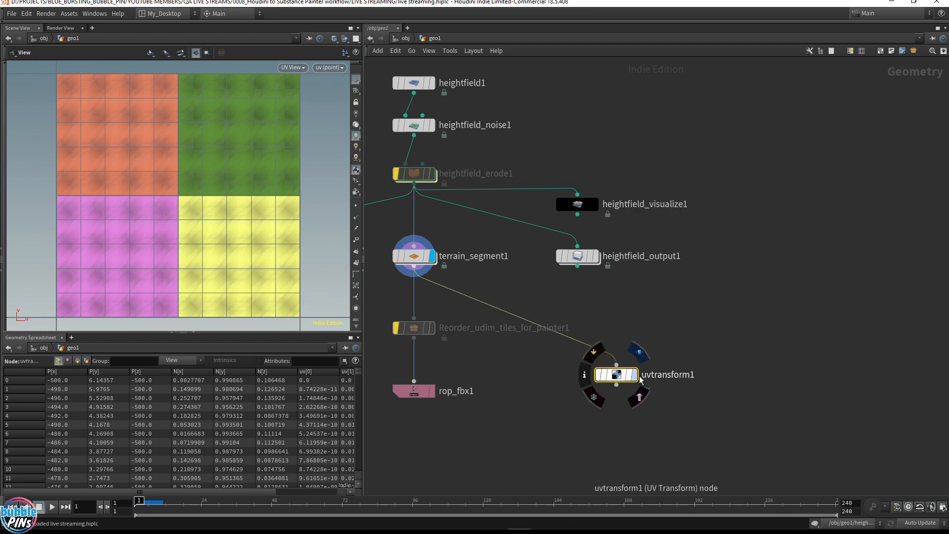
{"action": "left_click", "coordinate": [634, 374]}
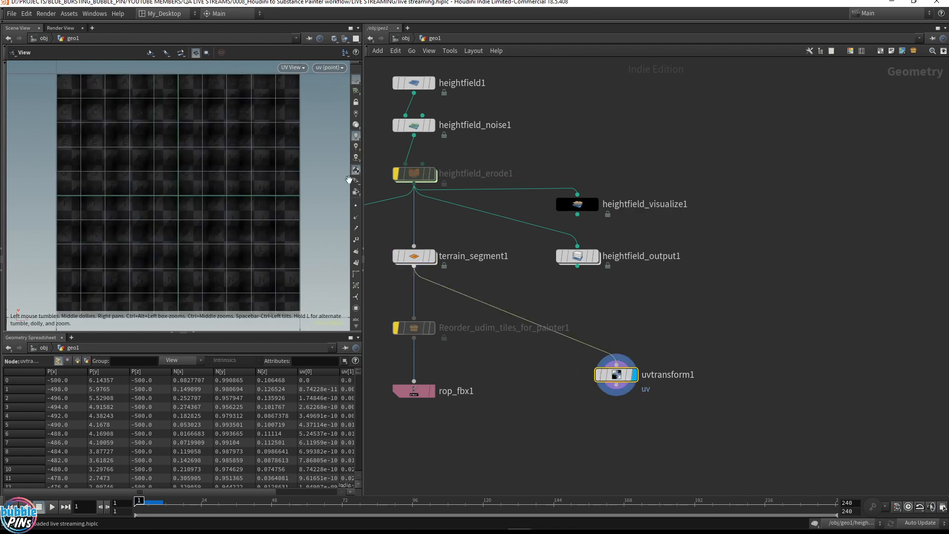
Step: Display convertheightfield1 to show its UVs in the UV viewport
{"action": "middle_click_drag", "start_coordinate": [471, 236], "coordinate": [751, 244]}
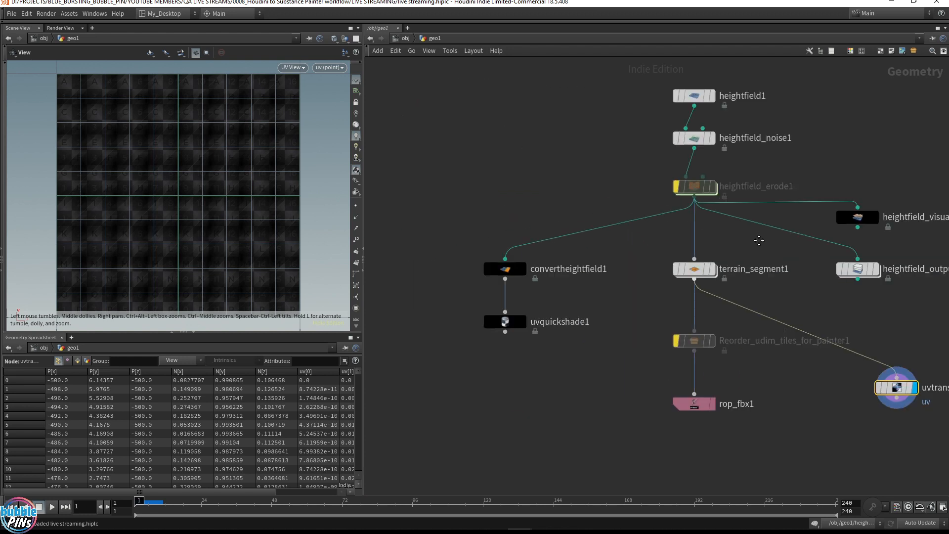
{"action": "left_click", "coordinate": [524, 267]}
{"action": "left_click", "coordinate": [496, 275]}
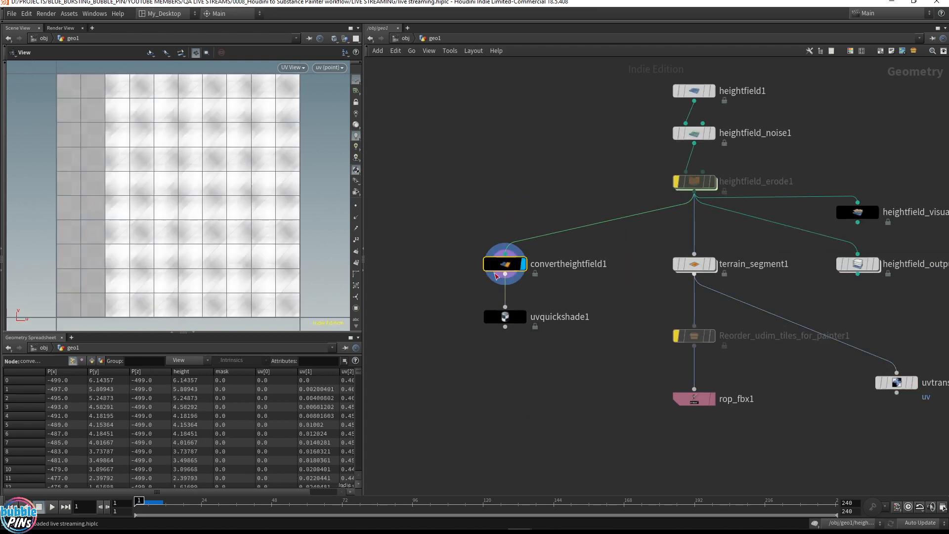
Step: Move uvtransform1 below and beside uvquickshade1, and rewire its input from terrain_segment1 to convertheightfield1
{"action": "left_click_drag", "start_coordinate": [897, 388], "coordinate": [536, 398]}
{"action": "left_click_drag", "start_coordinate": [631, 284], "coordinate": [741, 249]}
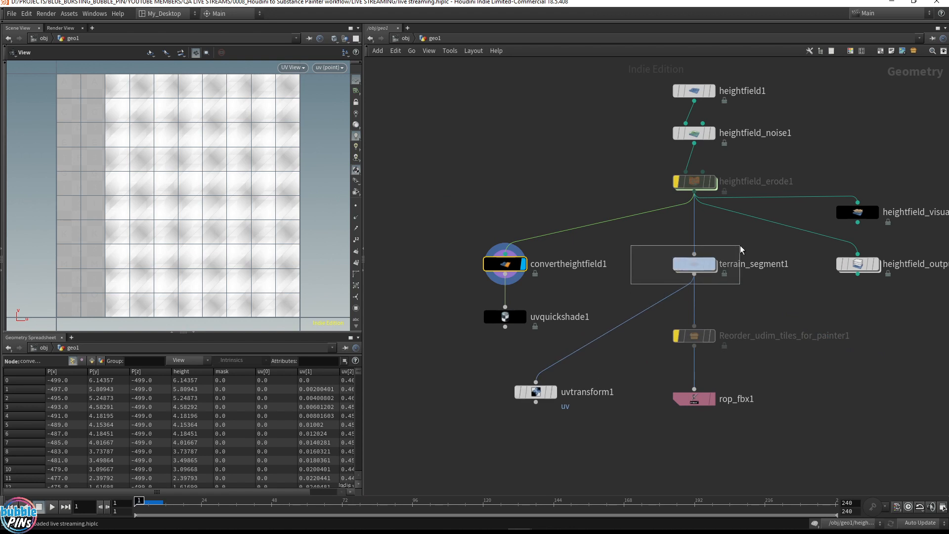
{"action": "left_click_drag", "start_coordinate": [741, 249], "coordinate": [741, 250]}
{"action": "left_click_drag", "start_coordinate": [536, 391], "coordinate": [403, 384]}
{"action": "left_click_drag", "start_coordinate": [494, 292], "coordinate": [404, 375]}
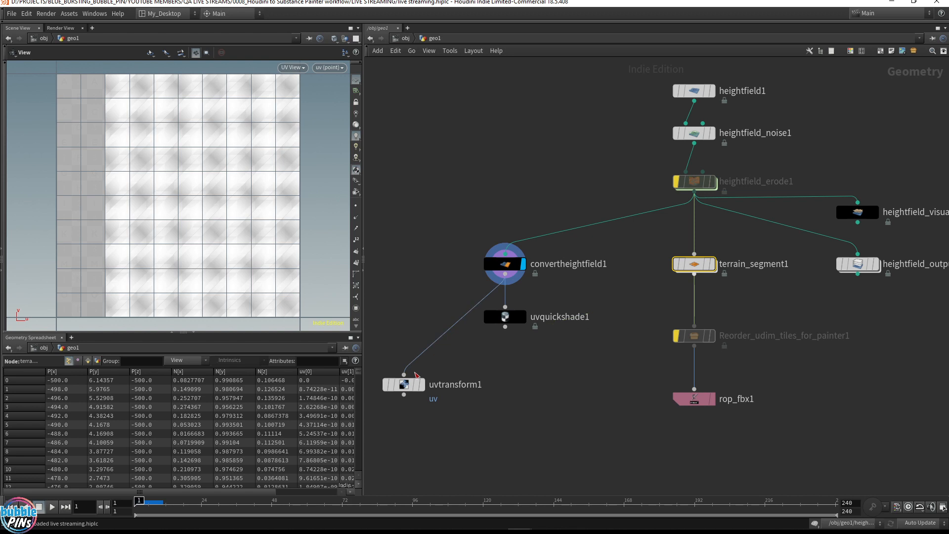
Step: Display uvtransform1 in the UV viewport and set its Scale to 1.3 on all three axes
{"action": "left_click", "coordinate": [422, 385]}
{"action": "scroll", "coordinate": [289, 246], "scroll_direction": "down", "scroll_amount": 3}
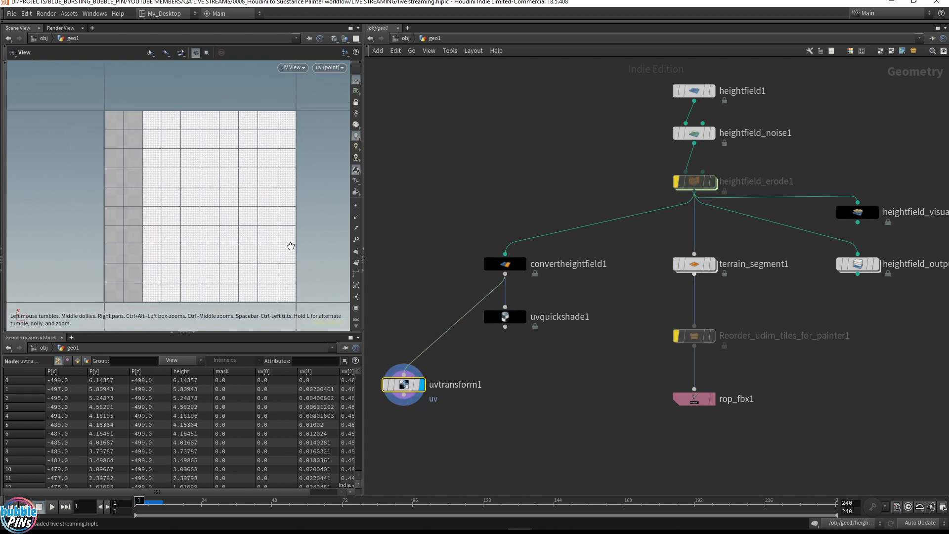
{"action": "scroll", "coordinate": [270, 186], "scroll_direction": "down", "scroll_amount": 3}
{"action": "right_click_drag", "start_coordinate": [267, 181], "coordinate": [228, 214]}
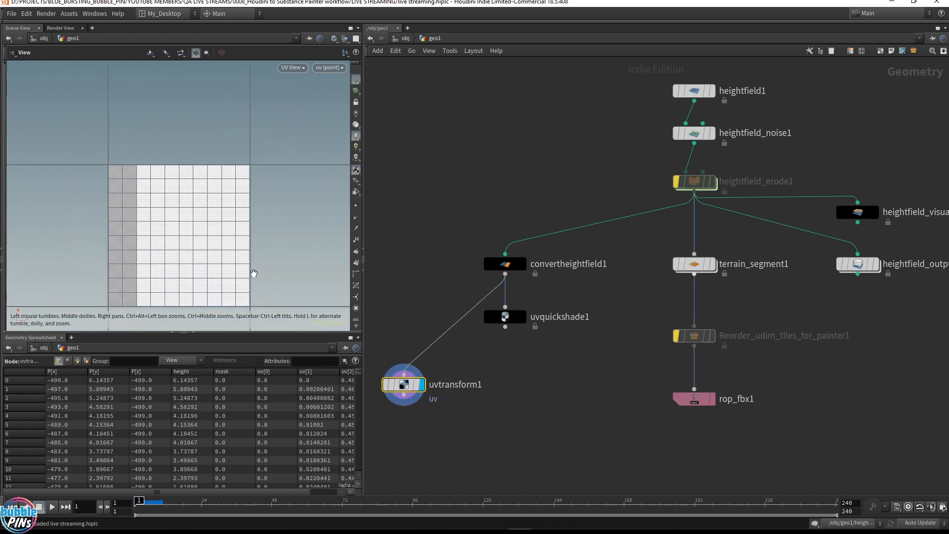
{"action": "key", "text": "p"}
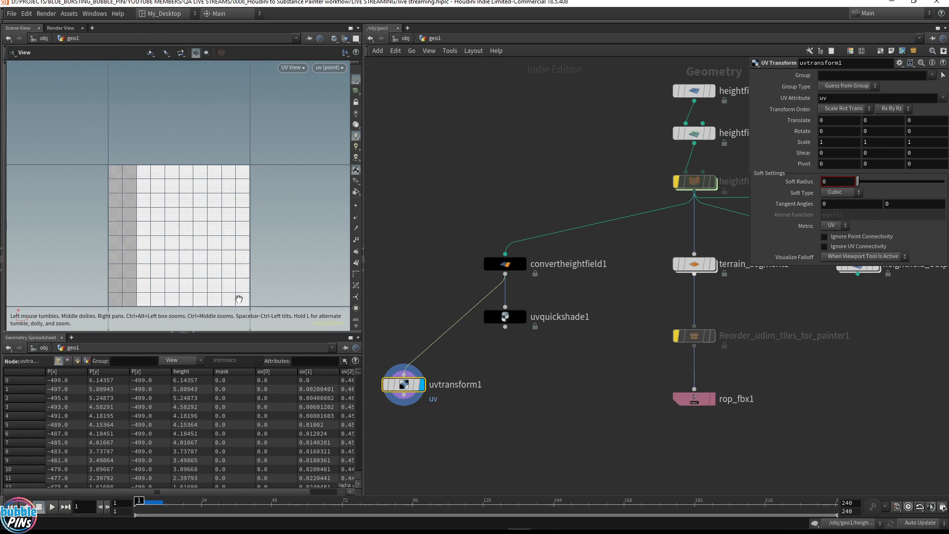
{"action": "middle_click_drag", "start_coordinate": [814, 142], "coordinate": [832, 153]}
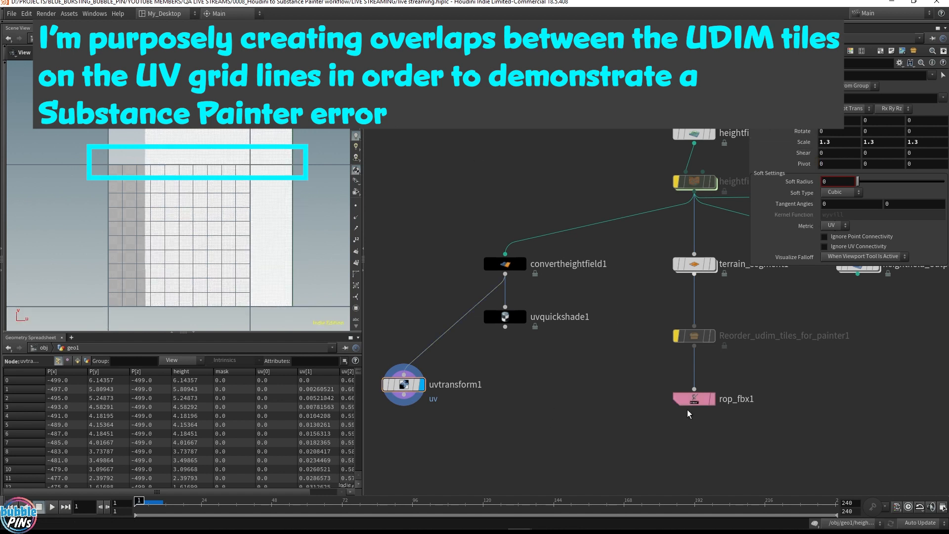
Step: Duplicate rop_fbx1 and wire the copy below uvtransform1's output
{"action": "left_click_drag", "start_coordinate": [694, 398], "coordinate": [514, 485]}
{"action": "left_click_drag", "start_coordinate": [404, 394], "coordinate": [695, 425]}
{"action": "left_click_drag", "start_coordinate": [470, 476], "coordinate": [470, 476], "text": "alt"}
{"action": "left_click_drag", "start_coordinate": [693, 411], "coordinate": [693, 342]}
{"action": "left_click_drag", "start_coordinate": [461, 472], "coordinate": [463, 469]}
Step: Set rop_fbx2's output file to $HIP/exports/hf for painter2.fbx and save it to disk
{"action": "left_click", "coordinate": [910, 120]}
{"action": "type", "text": "2.fl"}
{"action": "key", "text": "Return"}
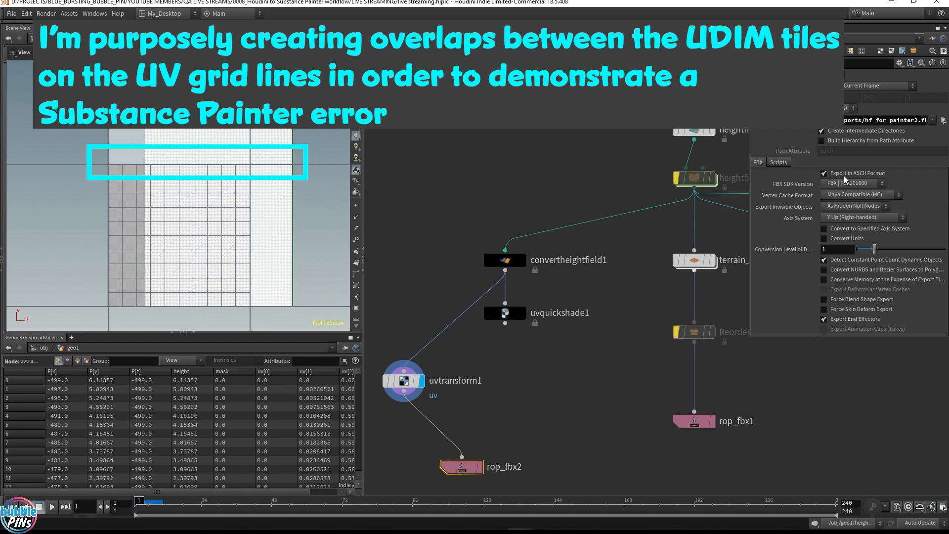
Step: Switch to Substance Painter and start a new project using the mesh hf for painter2.fbx
{"action": "key", "text": "alt+Tab"}
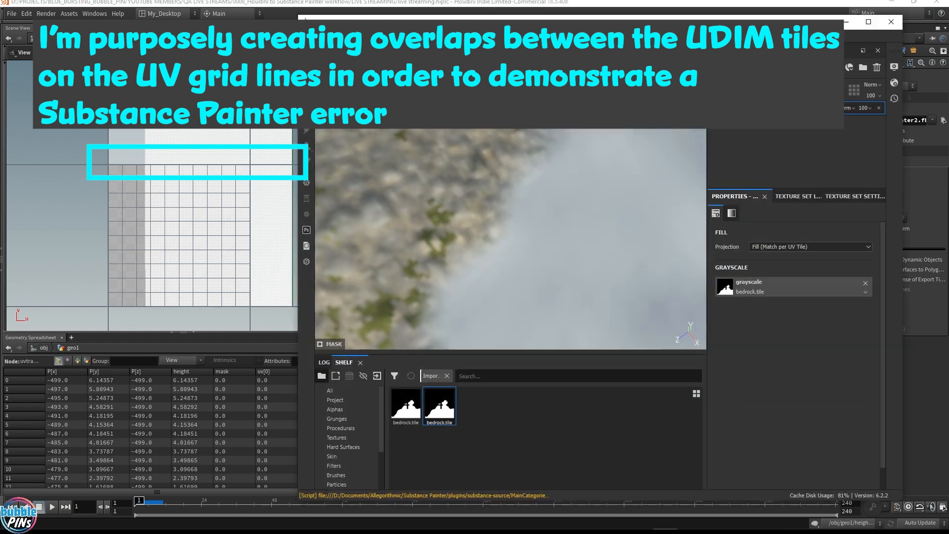
{"action": "double_click", "coordinate": [443, 26]}
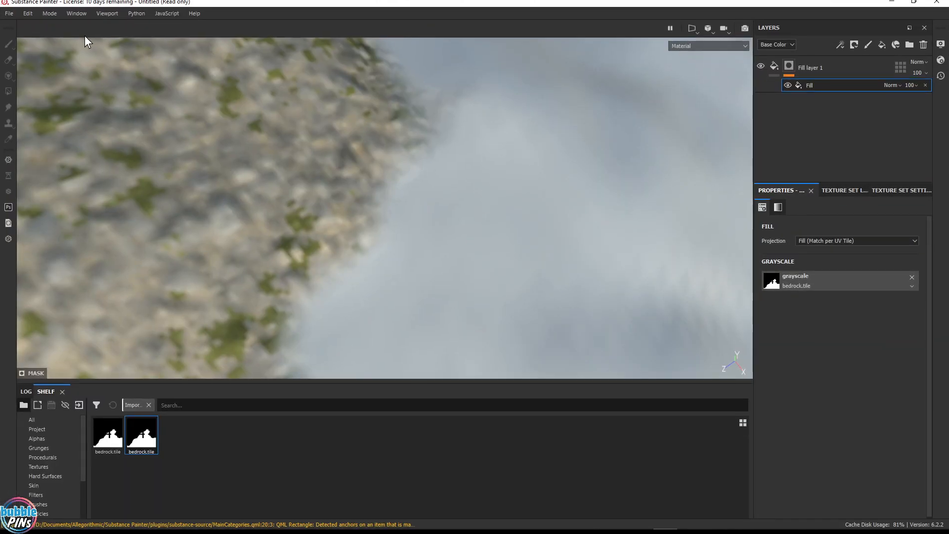
{"action": "left_click", "coordinate": [9, 14]}
{"action": "key", "text": "Escape"}
{"action": "key", "text": "ctrl+n"}
{"action": "left_click", "coordinate": [577, 126]}
{"action": "left_click", "coordinate": [682, 169]}
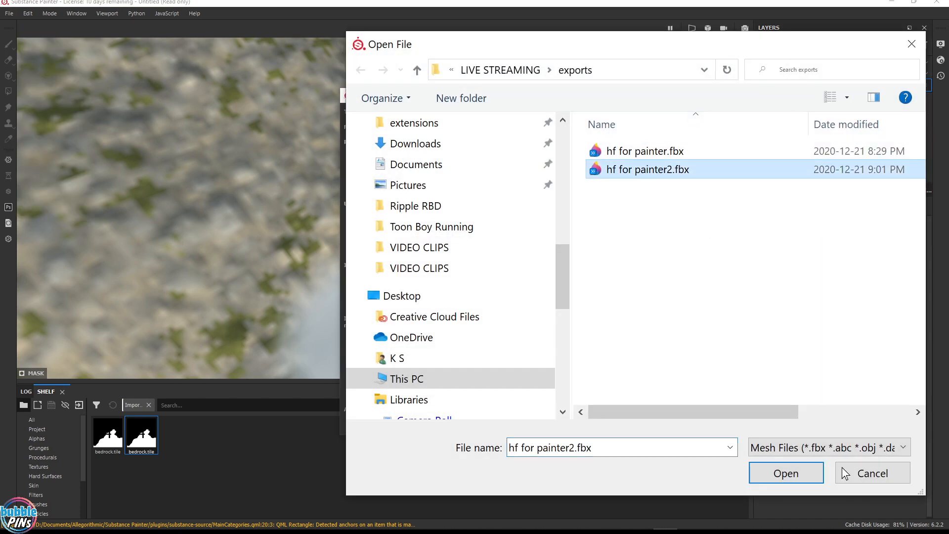
{"action": "left_click", "coordinate": [797, 476]}
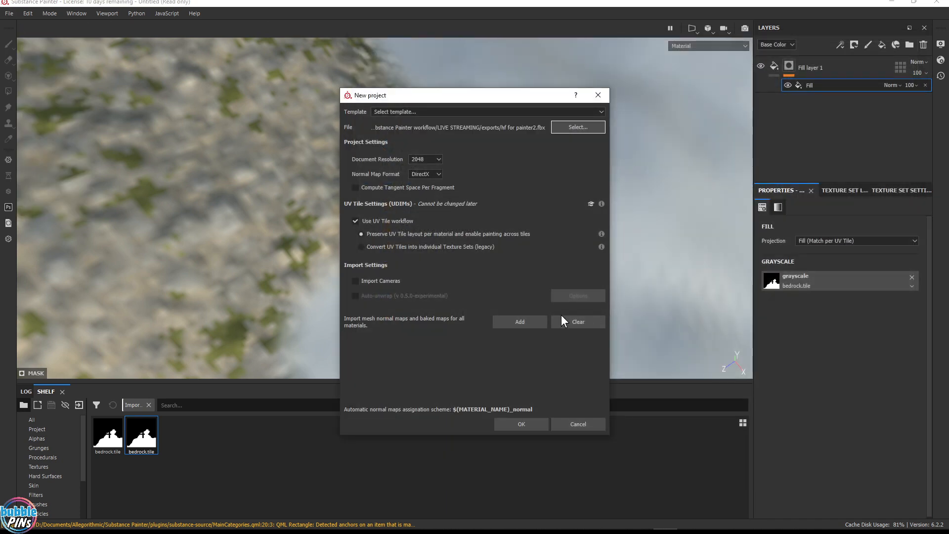
Step: Disable Use UV Tile workflow and create the project, discarding the current one
{"action": "left_click", "coordinate": [354, 222]}
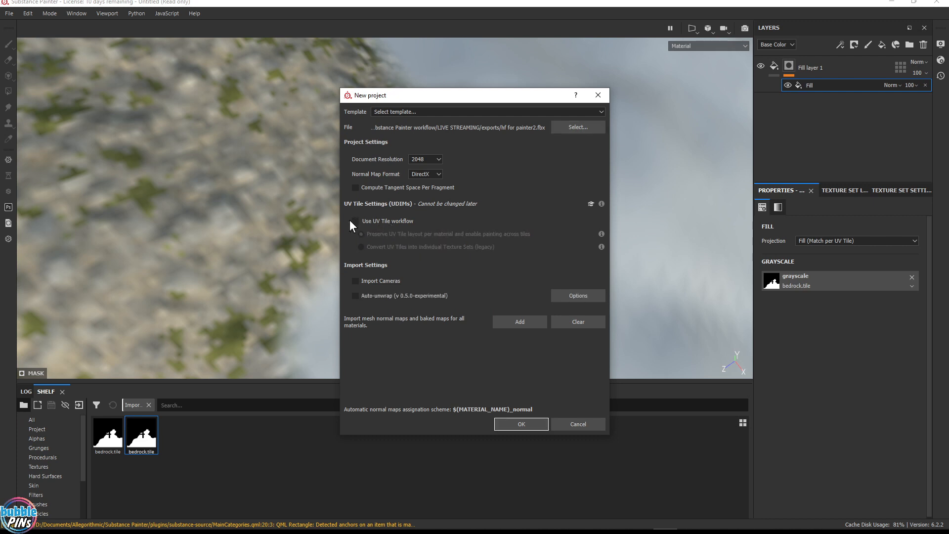
{"action": "left_click", "coordinate": [355, 221]}
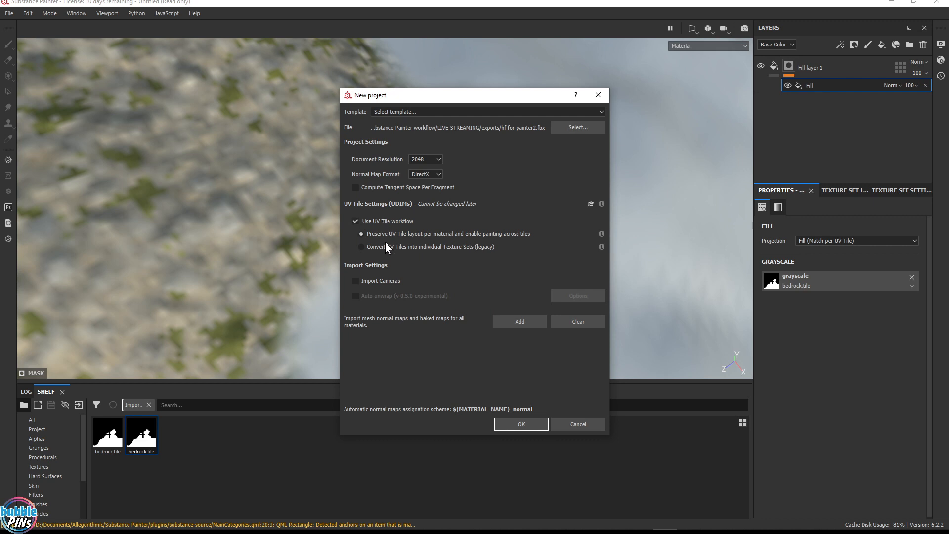
{"action": "left_click", "coordinate": [354, 221]}
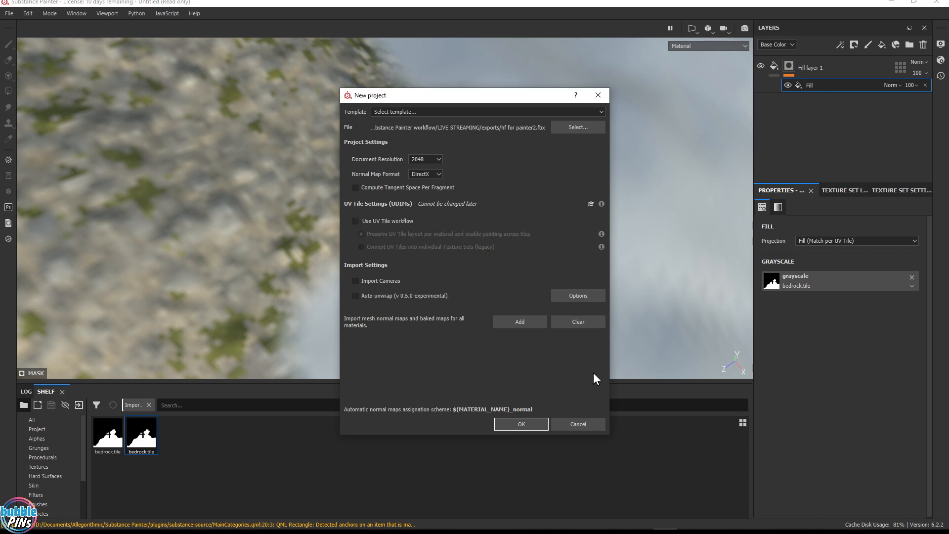
{"action": "left_click", "coordinate": [521, 421]}
{"action": "left_click", "coordinate": [438, 283]}
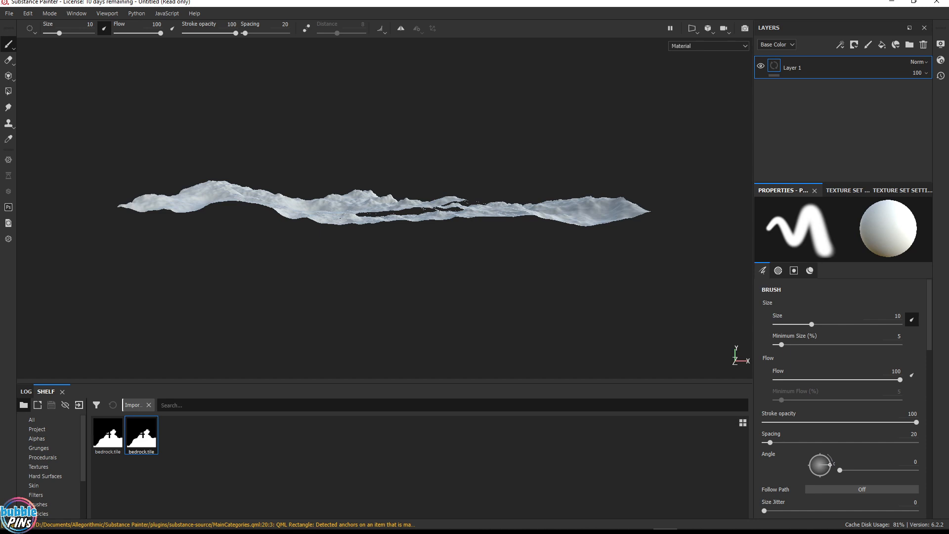
Step: Return to Houdini, rewire uvtransform1's input to terrain_segment1 and place it with rop_fbx2 beside rop_fbx1
{"action": "left_click", "coordinate": [894, 3]}
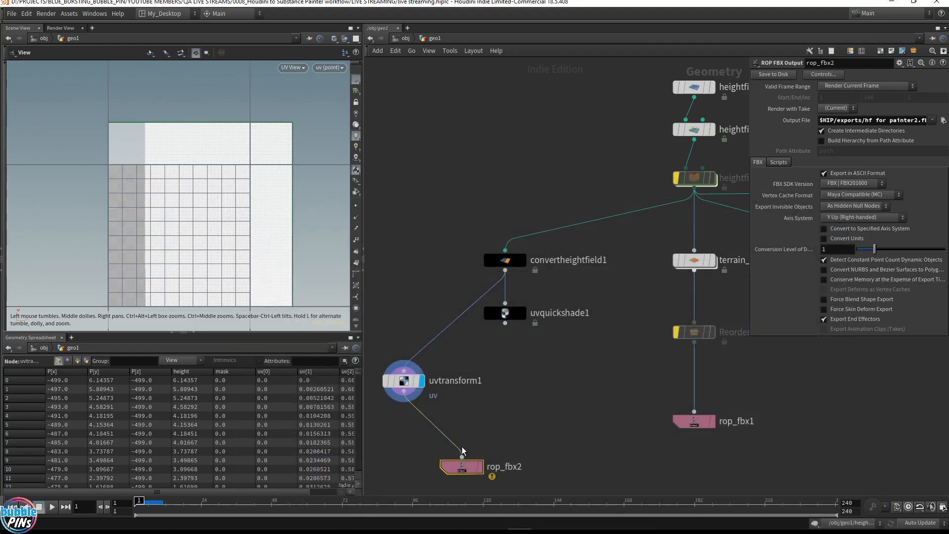
{"action": "left_click_drag", "start_coordinate": [404, 380], "coordinate": [590, 378]}
{"action": "left_click_drag", "start_coordinate": [701, 273], "coordinate": [590, 367]}
{"action": "mouse_move", "coordinate": [462, 467]}
{"action": "left_mouse_down"}
{"action": "mouse_move", "coordinate": [598, 464]}
{"action": "mouse_move", "coordinate": [587, 448]}
{"action": "left_mouse_up"}
{"action": "mouse_move", "coordinate": [620, 413]}
{"action": "middle_mouse_down"}
{"action": "mouse_move", "coordinate": [580, 413]}
{"action": "mouse_move", "coordinate": [560, 356]}
{"action": "middle_mouse_up"}
{"action": "mouse_move", "coordinate": [487, 453]}
{"action": "left_mouse_down"}
{"action": "mouse_move", "coordinate": [540, 318]}
{"action": "mouse_move", "coordinate": [544, 364]}
{"action": "left_mouse_up"}
{"action": "left_click_drag", "start_coordinate": [573, 401], "coordinate": [505, 340]}
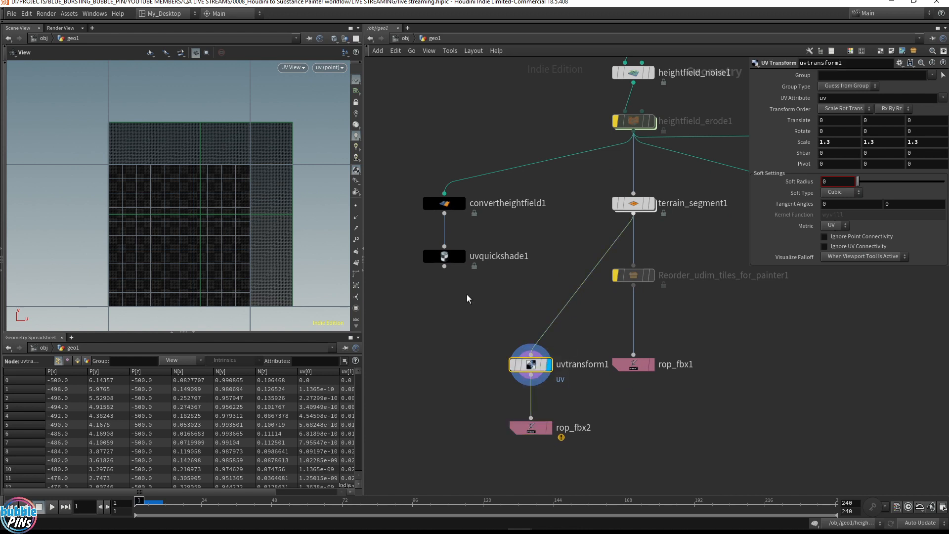
{"action": "left_click_drag", "start_coordinate": [531, 409], "coordinate": [590, 465]}
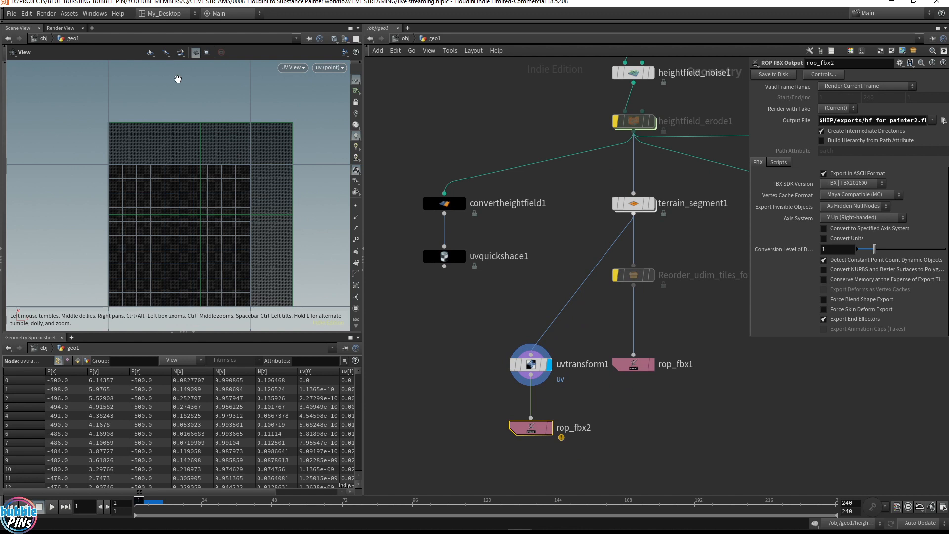
Step: Replace the Scene View pane with a new one showing the UV viewport and enter geo1
{"action": "left_click", "coordinate": [39, 28]}
{"action": "left_click", "coordinate": [51, 28]}
{"action": "mouse_move", "coordinate": [79, 57]}
{"action": "mouse_move", "coordinate": [144, 156]}
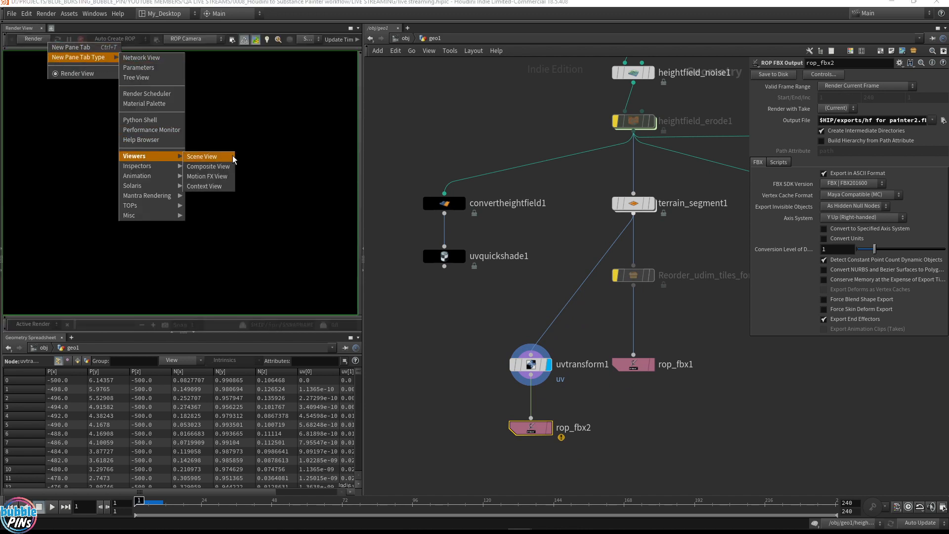
{"action": "left_click", "coordinate": [225, 157]}
{"action": "key", "text": "space+5"}
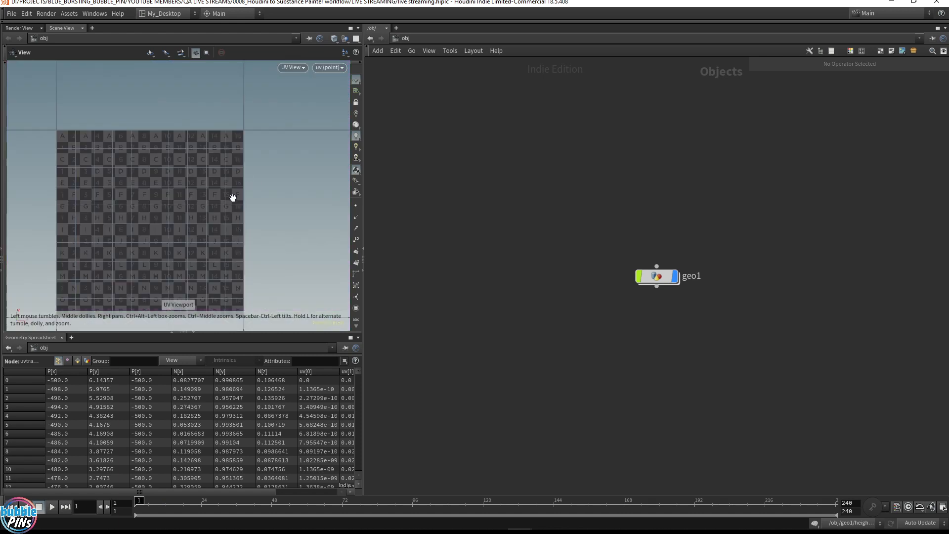
{"action": "left_click", "coordinate": [662, 280]}
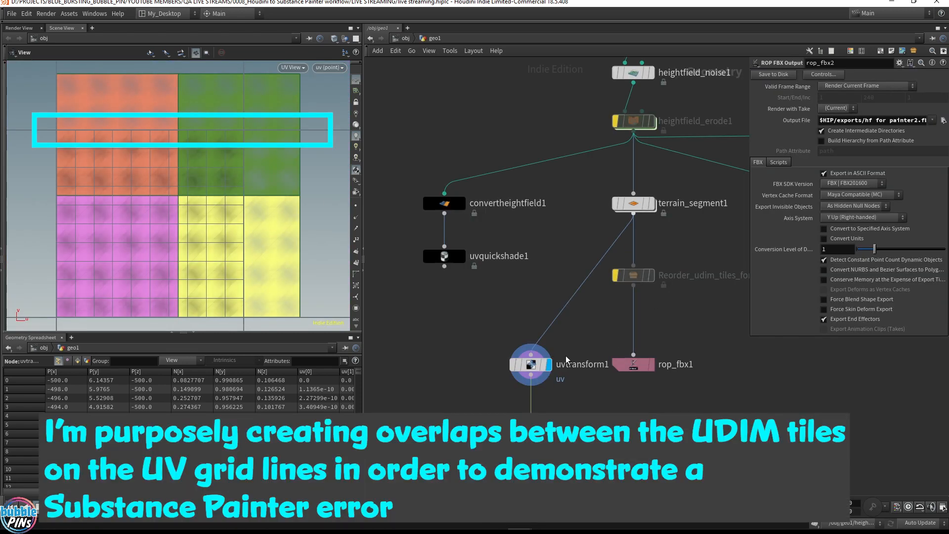
Step: Compare uvtransform1's UV layout with that of terrain_segment1 in the UV viewport
{"action": "left_click", "coordinate": [530, 364]}
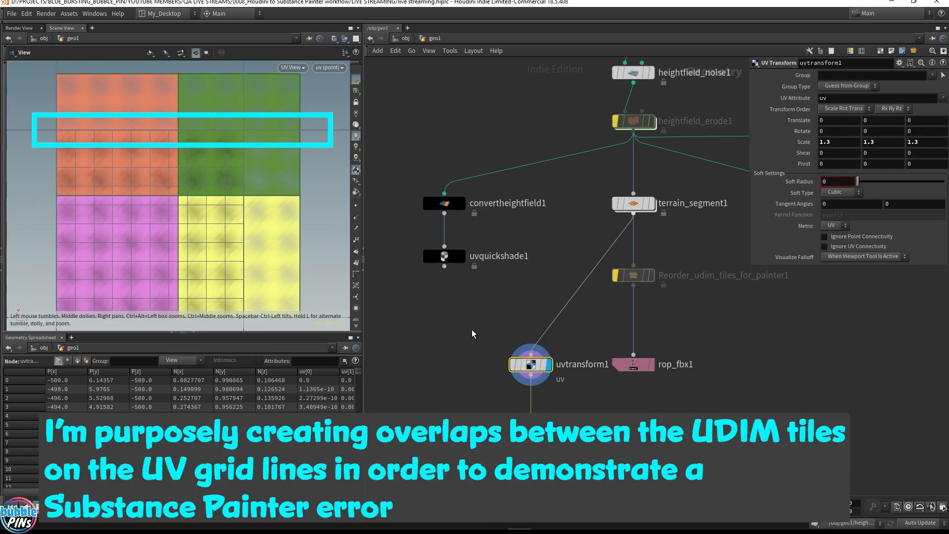
{"action": "left_click", "coordinate": [652, 203]}
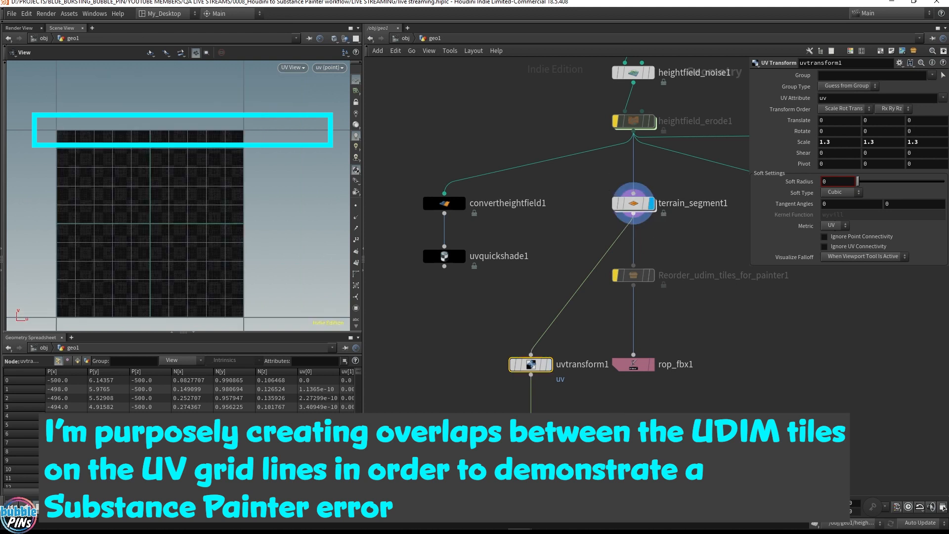
{"action": "left_click_drag", "start_coordinate": [574, 235], "coordinate": [634, 190]}
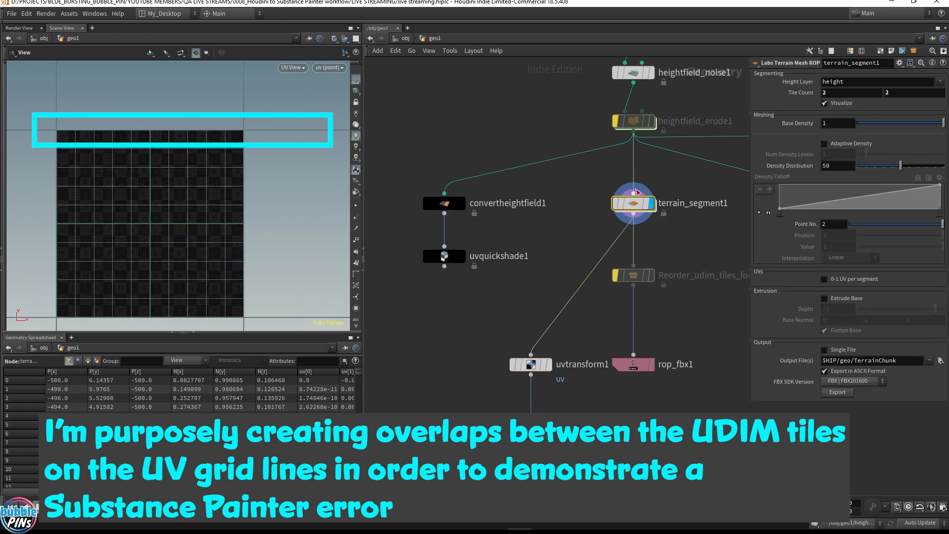
{"action": "left_click_drag", "start_coordinate": [482, 326], "coordinate": [597, 373]}
Step: Display uvtransform1 again and save rop_fbx2's FBX file to disk
{"action": "left_click", "coordinate": [547, 364]}
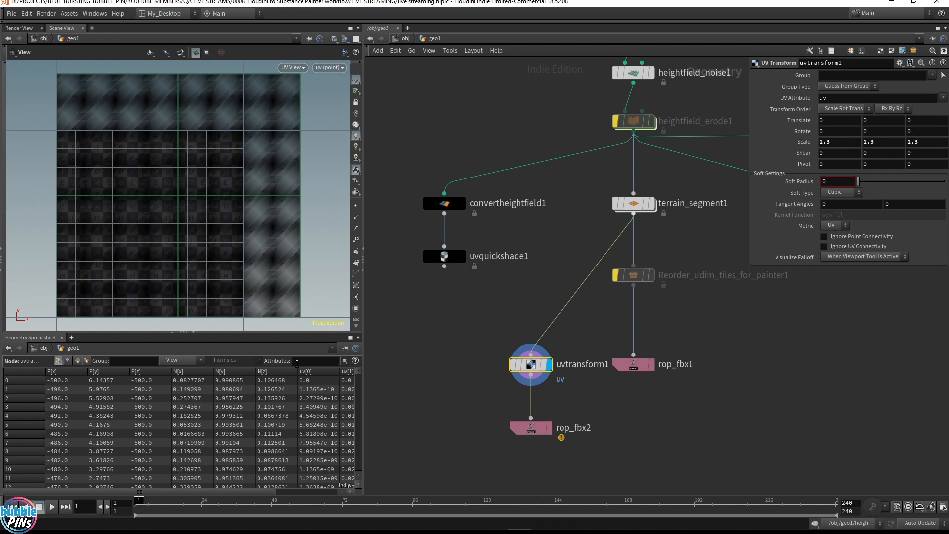
{"action": "left_click", "coordinate": [531, 427]}
{"action": "left_click", "coordinate": [773, 74]}
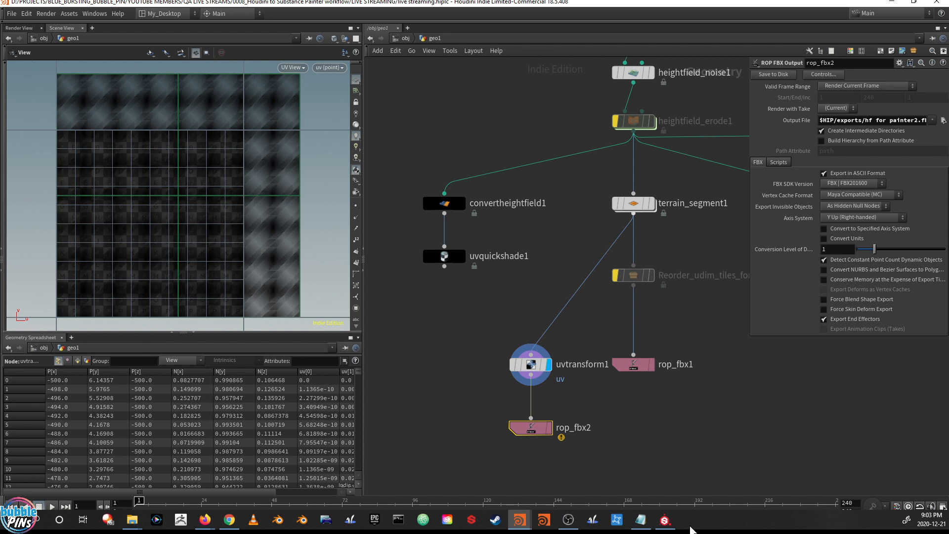
Step: Switch to Substance Painter and start another new project with the re-exported hf for painter2.fbx
{"action": "left_click", "coordinate": [664, 522]}
{"action": "left_click", "coordinate": [11, 14]}
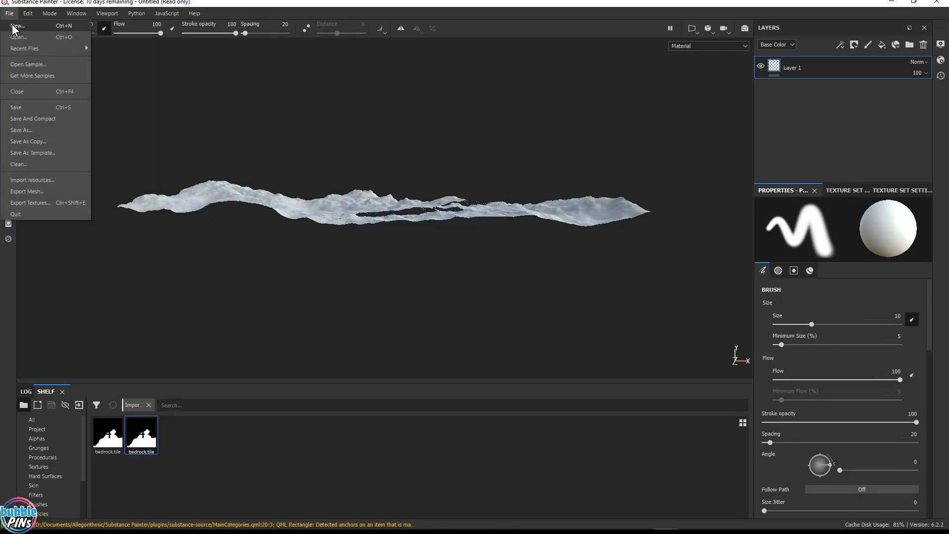
{"action": "left_click", "coordinate": [16, 27]}
{"action": "left_click", "coordinate": [588, 125]}
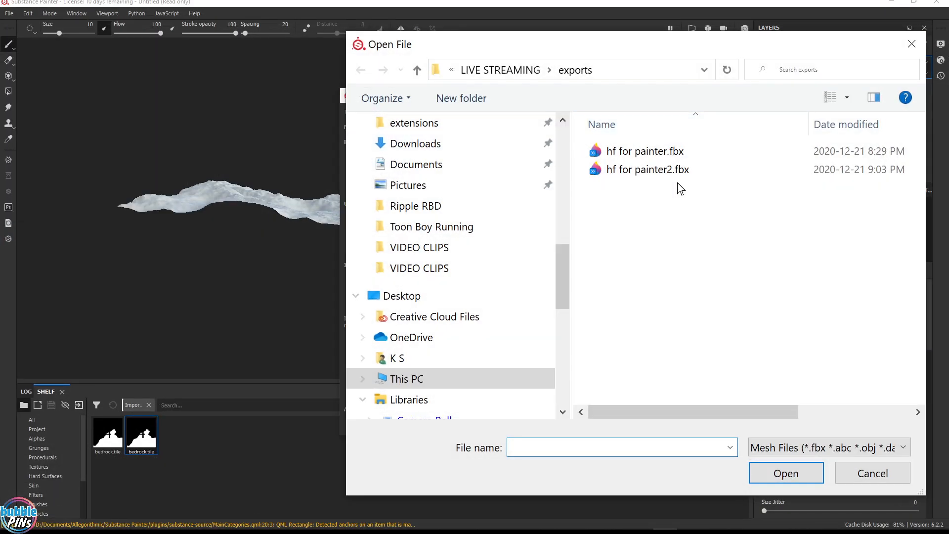
{"action": "left_click", "coordinate": [665, 171]}
{"action": "left_click", "coordinate": [811, 475]}
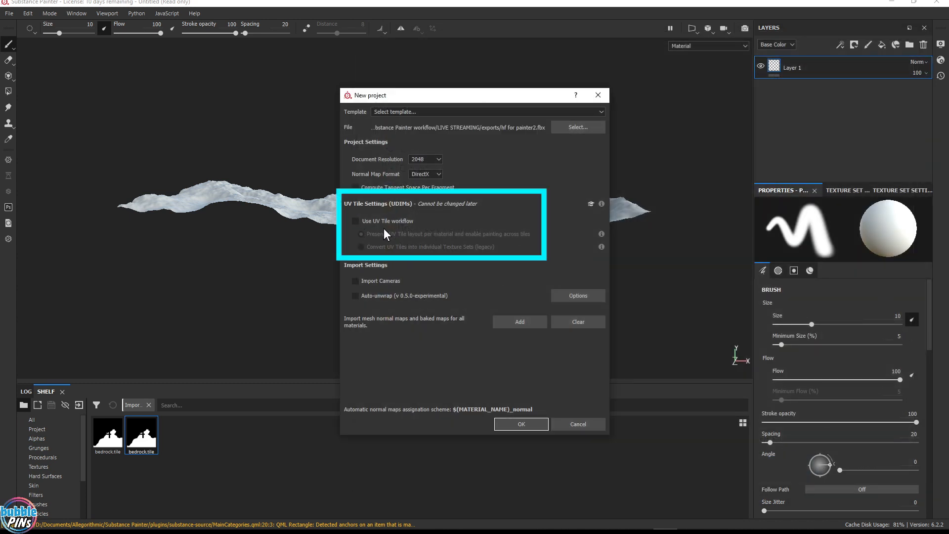
Step: Enable Use UV Tile workflow with the tile layout preserved per material and try to create the project, discarding the current one
{"action": "left_click", "coordinate": [356, 221]}
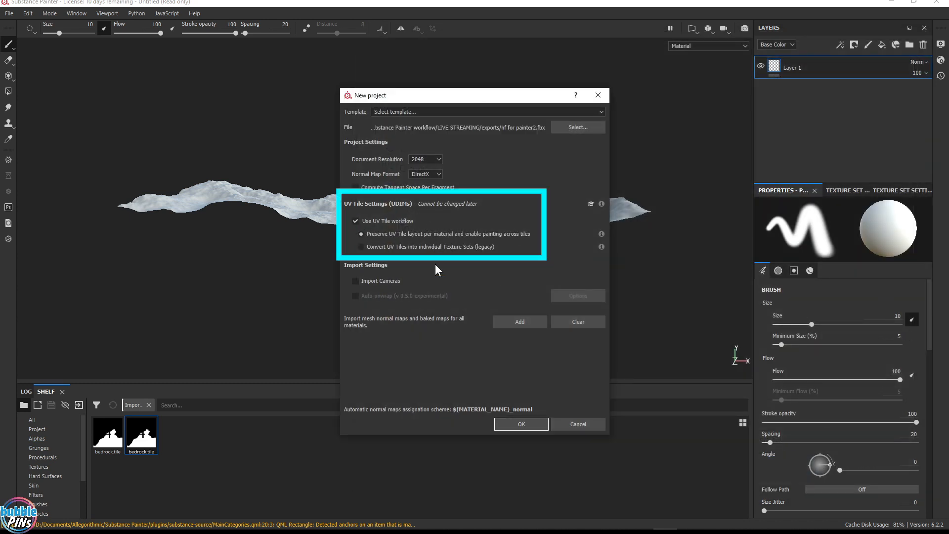
{"action": "left_click", "coordinate": [517, 420]}
{"action": "left_click", "coordinate": [460, 285]}
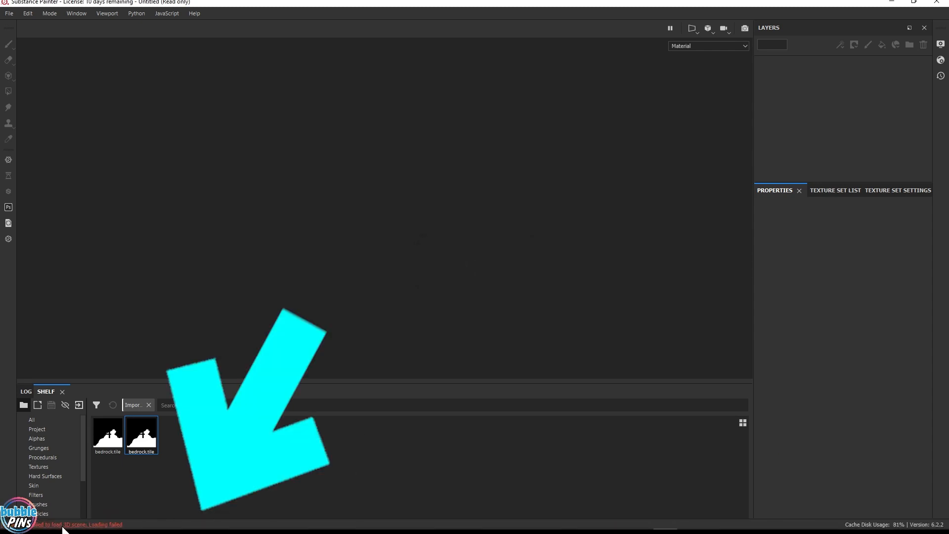
Step: Export the Substance Painter log as a text file into the LIVE STREAMING folder
{"action": "left_click", "coordinate": [197, 14]}
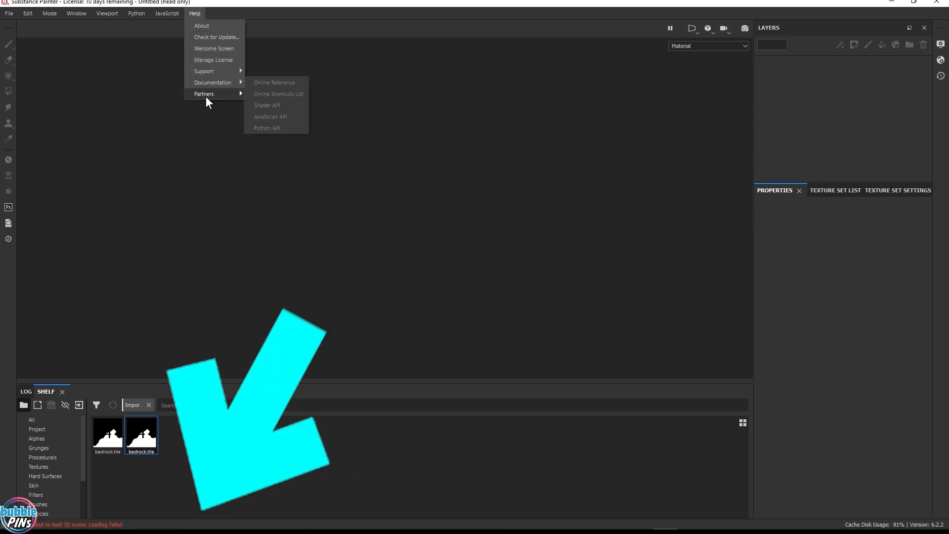
{"action": "left_click", "coordinate": [262, 82]}
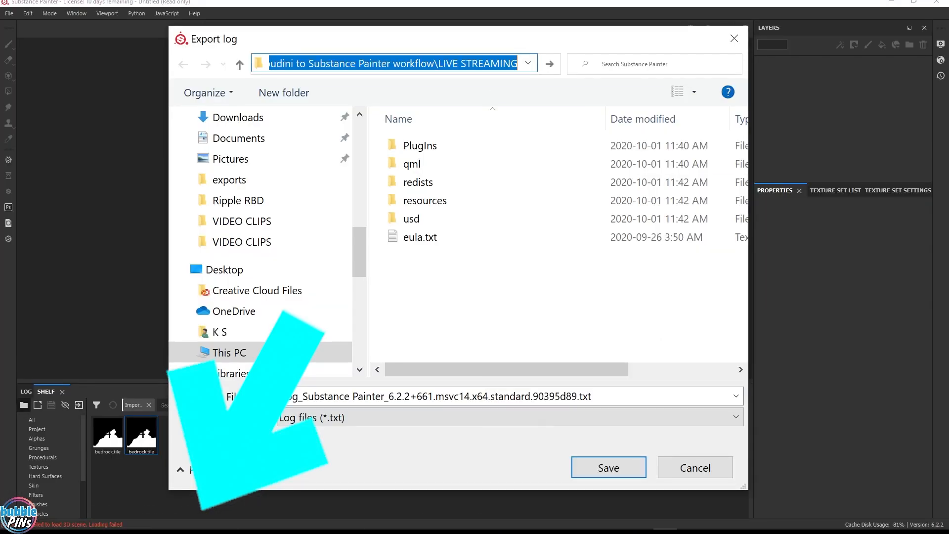
{"action": "key", "text": "Return"}
{"action": "left_click", "coordinate": [601, 468]}
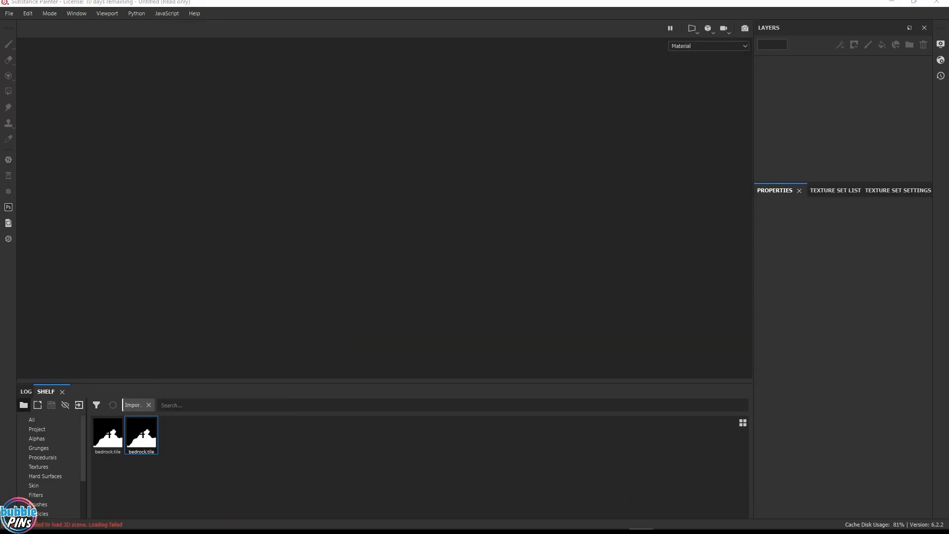
Step: Switch to Notepad and open the exported Substance Painter log from the LIVE STREAMING folder, leaving the existing note unsaved
{"action": "left_click", "coordinate": [640, 530]}
{"action": "left_click", "coordinate": [120, 98]}
{"action": "left_click", "coordinate": [134, 131]}
{"action": "left_click", "coordinate": [490, 267]}
{"action": "left_click", "coordinate": [374, 127]}
{"action": "key", "text": "ctrl+v"}
{"action": "key", "text": "Return"}
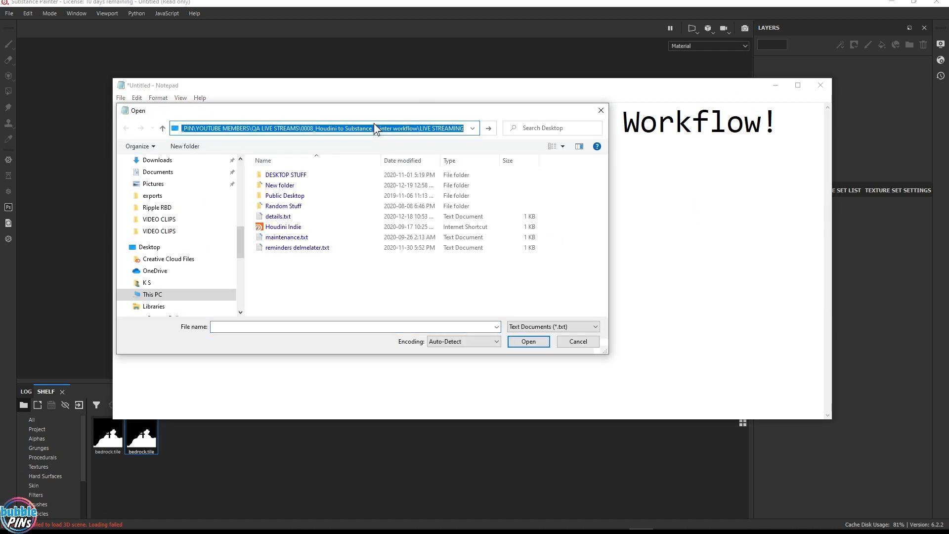
{"action": "double_click", "coordinate": [366, 176]}
Step: Reduce the font size of the log text in Notepad
{"action": "left_click", "coordinate": [166, 101]}
{"action": "left_click", "coordinate": [170, 121]}
{"action": "scroll", "coordinate": [304, 212], "scroll_direction": "up", "scroll_amount": 3}
{"action": "left_click", "coordinate": [304, 210]}
{"action": "left_click", "coordinate": [266, 410]}
Step: Enlarge the Notepad window and examine the error about splitting meshes per UV tile near the log's end
{"action": "left_click_drag", "start_coordinate": [827, 114], "coordinate": [825, 416]}
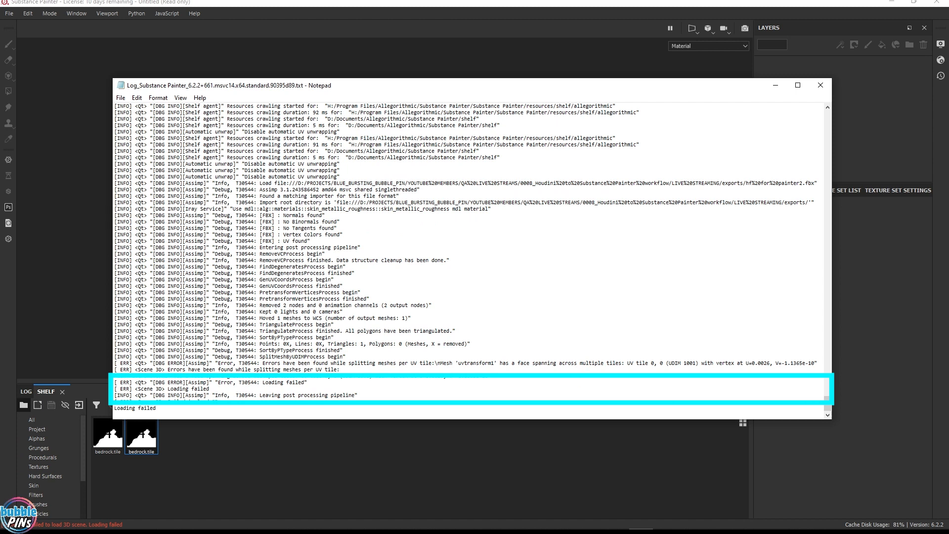
{"action": "left_click_drag", "start_coordinate": [398, 420], "coordinate": [398, 441]}
{"action": "left_click_drag", "start_coordinate": [259, 382], "coordinate": [639, 382]}
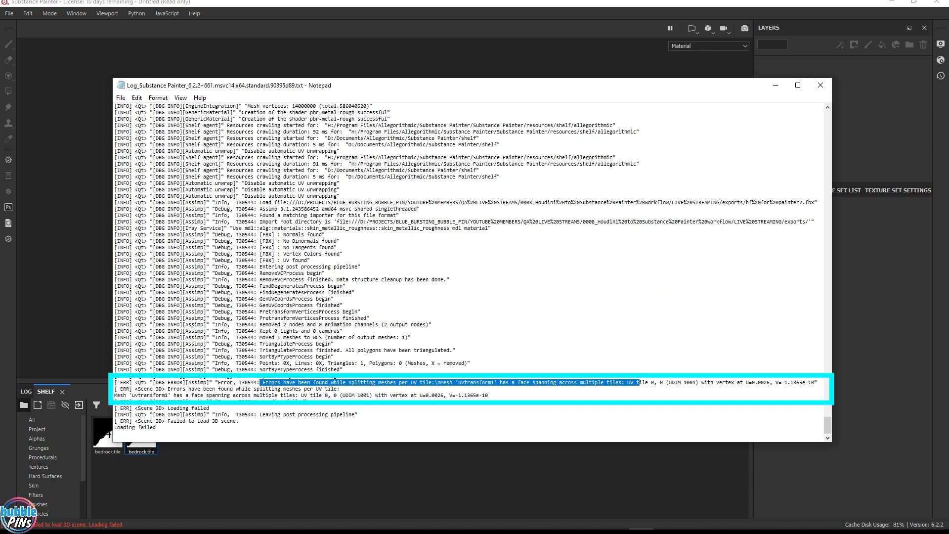
Step: Highlight the log error about mesh 'uvtransform1' having a face spanning across multiple UV tiles
{"action": "left_click", "coordinate": [343, 369]}
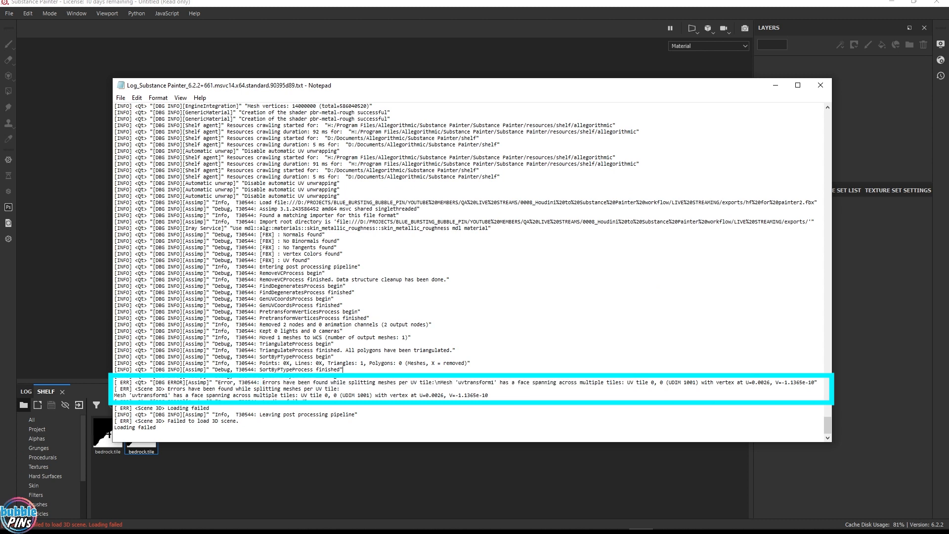
{"action": "left_click_drag", "start_coordinate": [263, 381], "coordinate": [624, 382]}
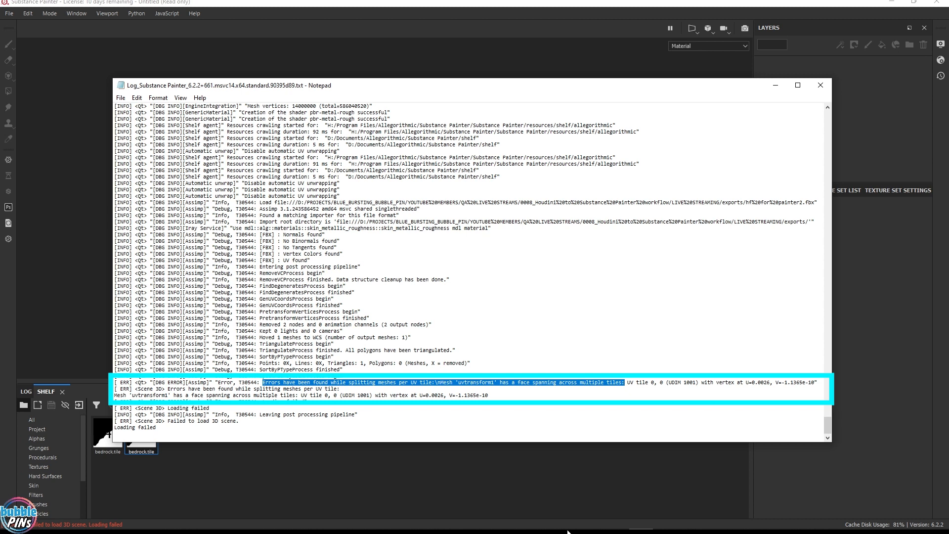
Step: Switch to Houdini and examine in the UV view how the terrain's faces meet the UDIM tile border
{"action": "mouse_move", "coordinate": [518, 519]}
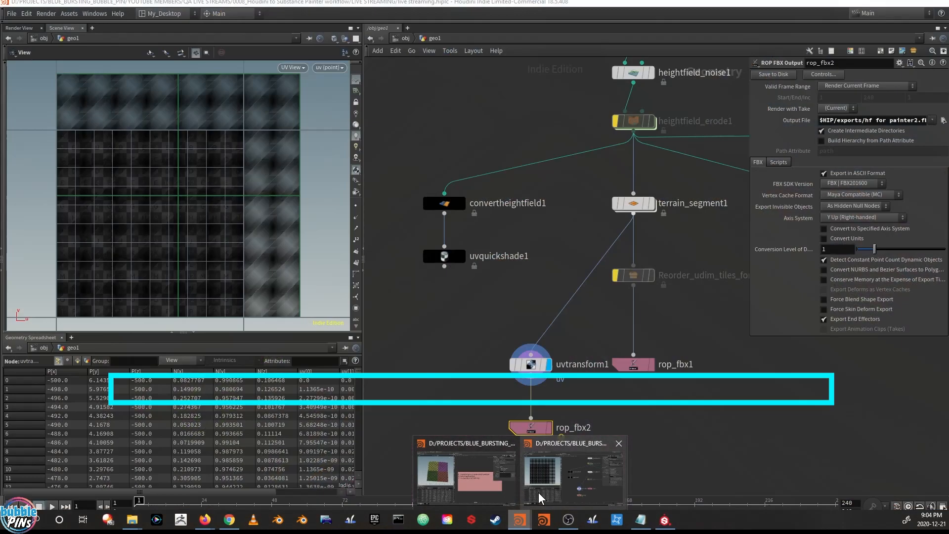
{"action": "left_click", "coordinate": [540, 498]}
{"action": "scroll", "coordinate": [223, 172], "scroll_direction": "up", "scroll_amount": 6}
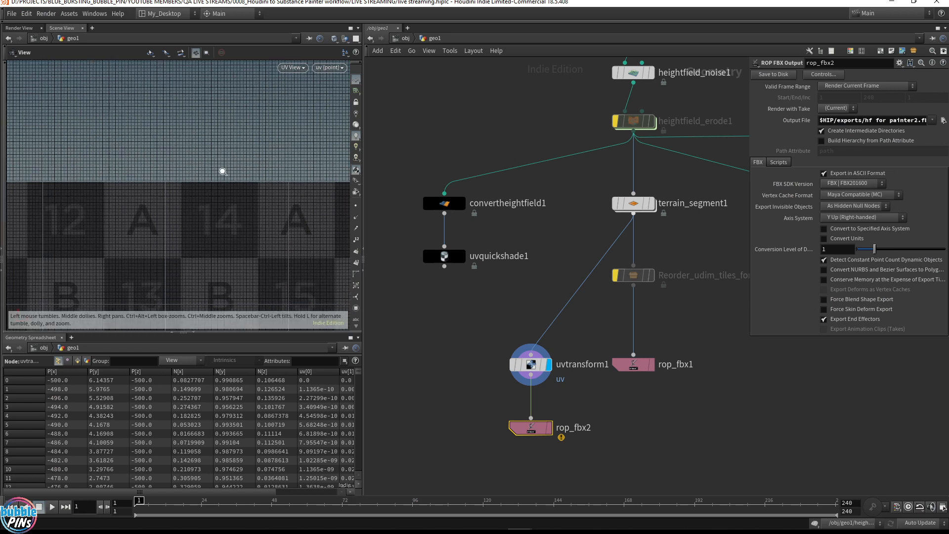
{"action": "scroll", "coordinate": [223, 171], "scroll_direction": "up", "scroll_amount": 5}
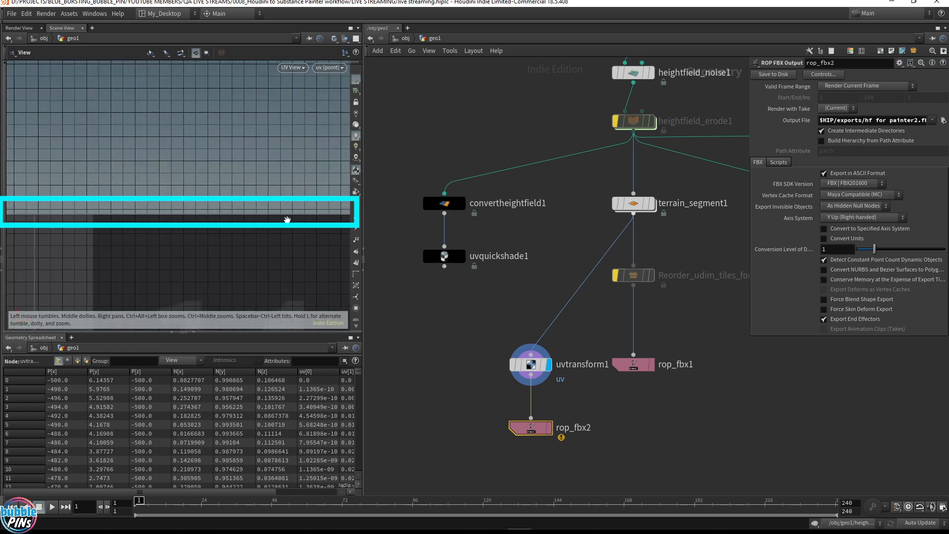
{"action": "scroll", "coordinate": [234, 214], "scroll_direction": "down", "scroll_amount": 6}
{"action": "middle_click_drag", "start_coordinate": [90, 217], "coordinate": [79, 222]}
{"action": "right_click_drag", "start_coordinate": [79, 221], "coordinate": [197, 186]}
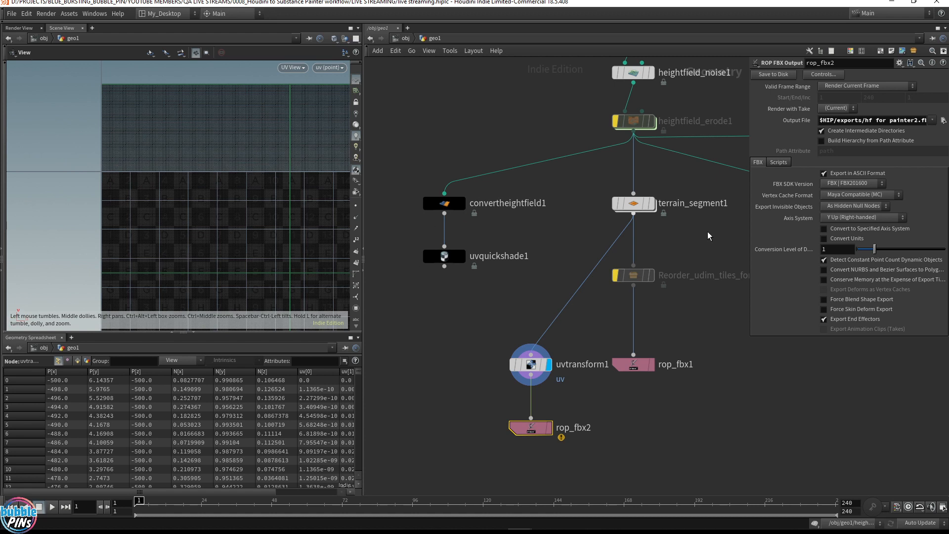
Step: Select the terrain_segment1 node to show its parameters, and read the live chat before moving it off the screen
{"action": "middle_click_drag", "start_coordinate": [707, 230], "coordinate": [591, 233]}
{"action": "left_click_drag", "start_coordinate": [591, 233], "coordinate": [485, 179]}
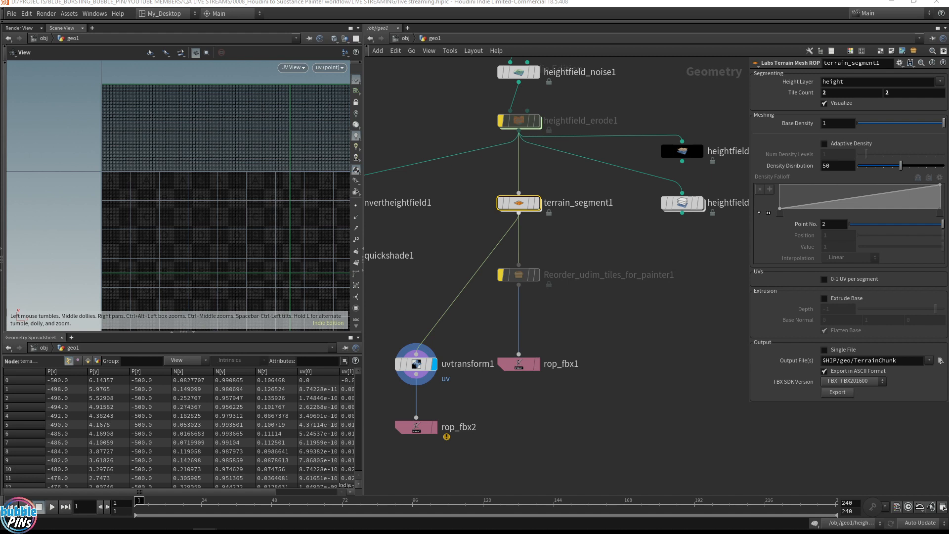
{"action": "left_click_drag", "start_coordinate": [948, 89], "coordinate": [734, 52]}
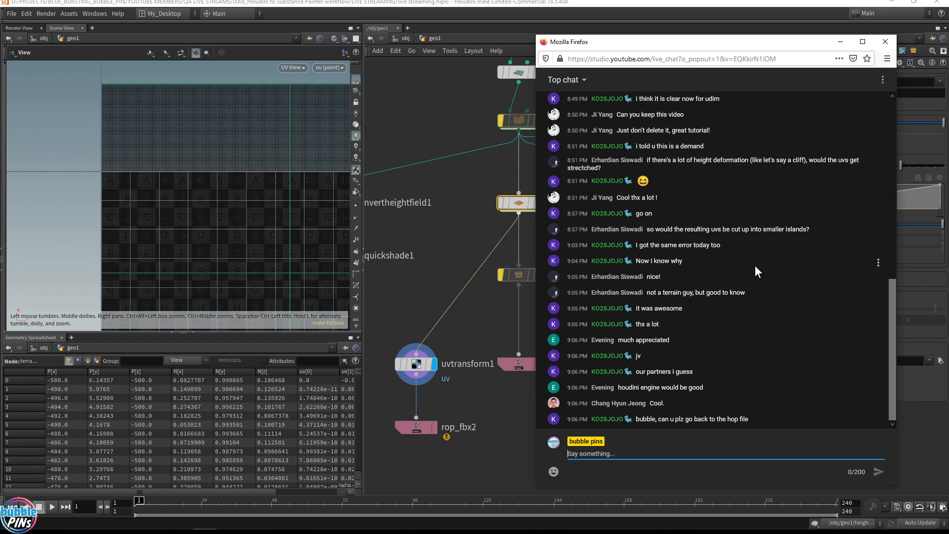
{"action": "left_click_drag", "start_coordinate": [673, 46], "coordinate": [948, 52]}
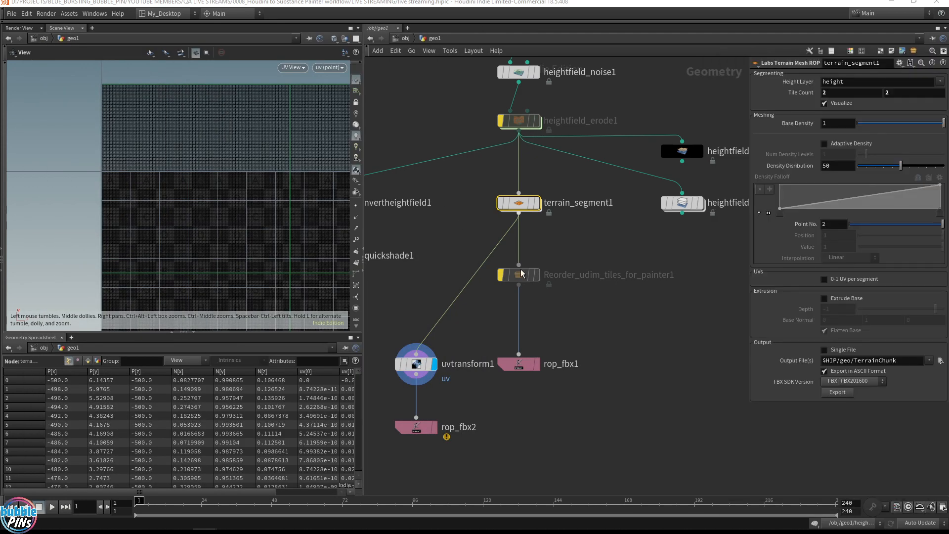
Step: Unlock the contents of Reorder_udim_tiles_for_painter1, look inside its network and return to geo1
{"action": "scroll", "coordinate": [650, 298], "scroll_direction": "down", "scroll_amount": 2}
{"action": "middle_click_drag", "start_coordinate": [738, 415], "coordinate": [707, 429]}
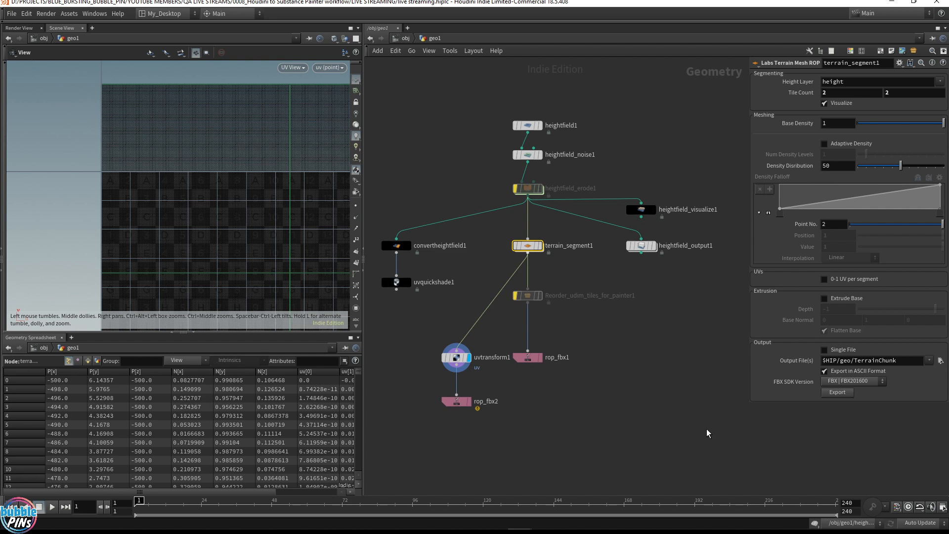
{"action": "right_click", "coordinate": [528, 295]}
{"action": "left_click", "coordinate": [579, 460]}
{"action": "double_click", "coordinate": [528, 296]}
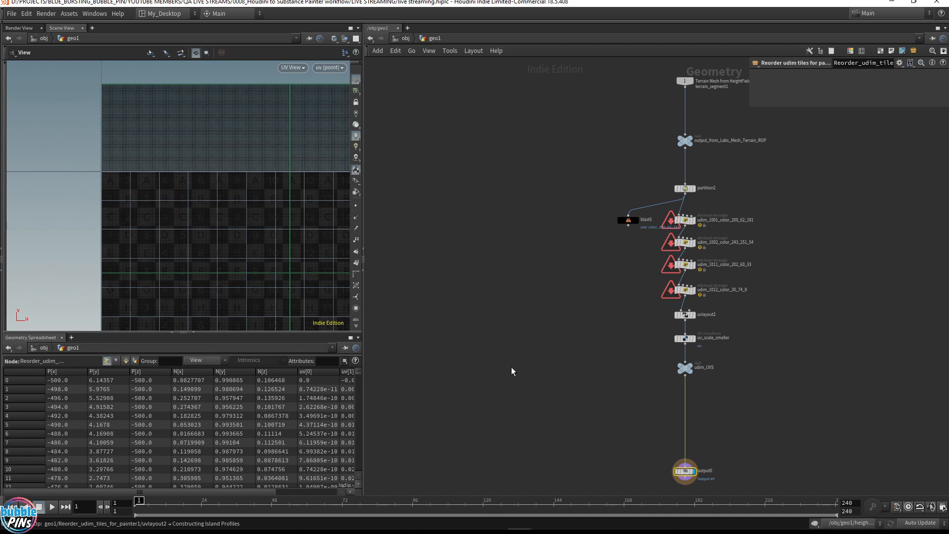
{"action": "left_click", "coordinate": [432, 38]}
Step: Display terrain_segment1, then turn off the bypass on Reorder_udim_tiles_for_painter1 and display that node's output
{"action": "left_click", "coordinate": [527, 246]}
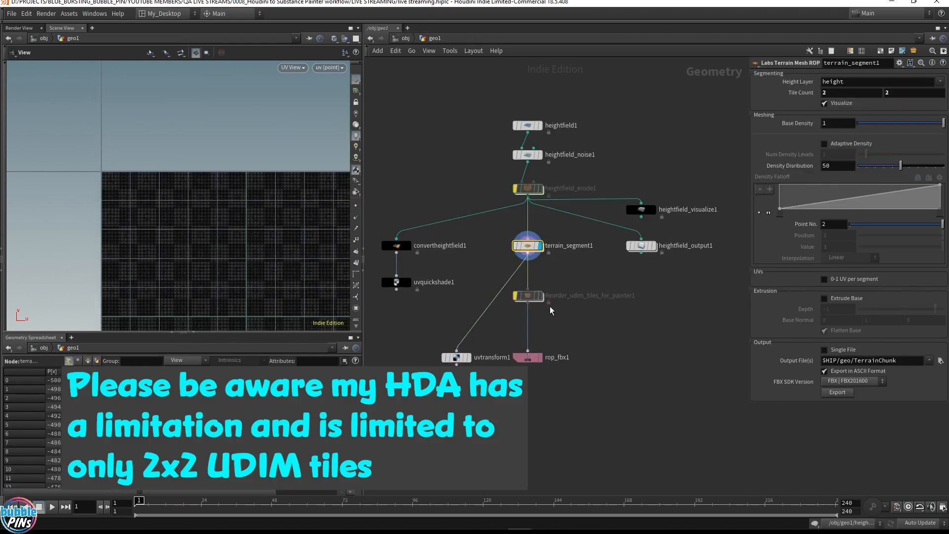
{"action": "left_click", "coordinate": [516, 295]}
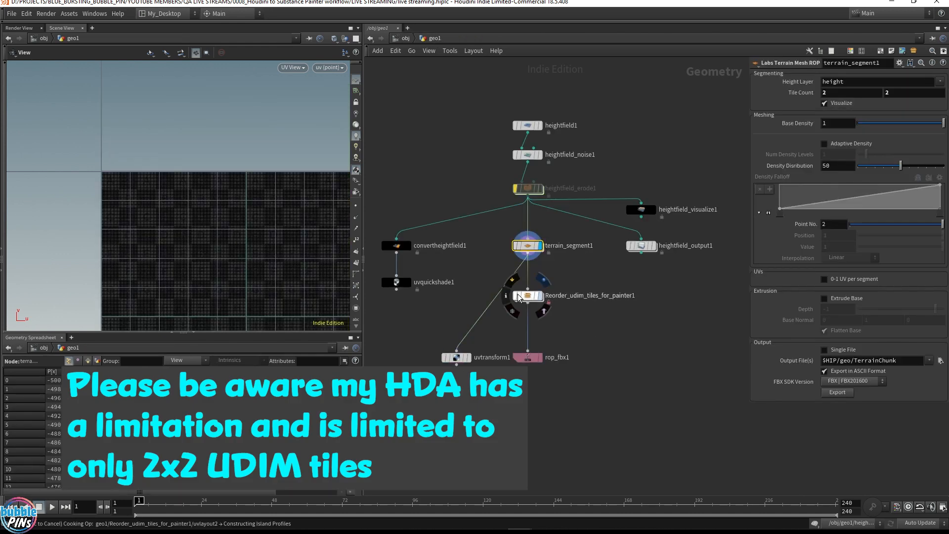
{"action": "left_click", "coordinate": [532, 296]}
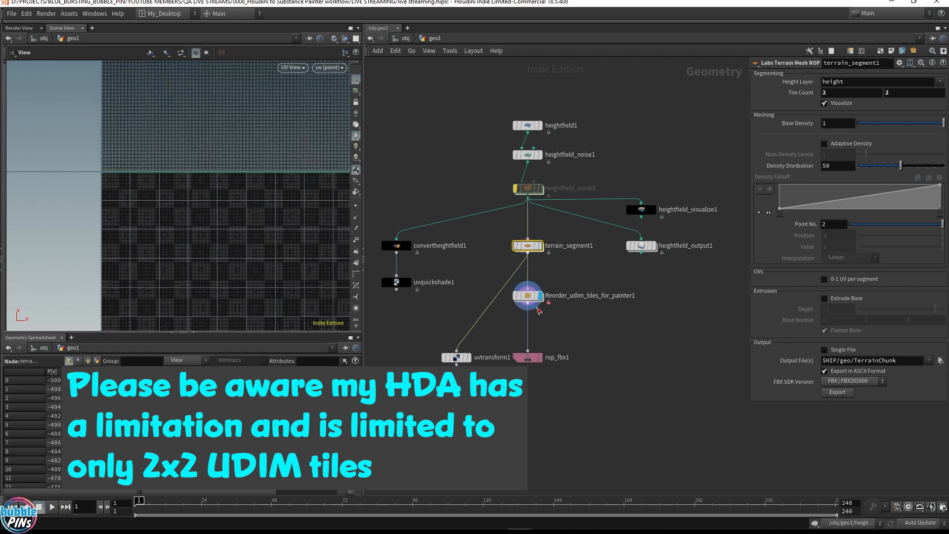
Step: Open Reorder_udim_tiles_for_painter1 and examine its node chain from the partition through the UDIM wrangles to the UV nodes
{"action": "double_click", "coordinate": [531, 300]}
{"action": "scroll", "coordinate": [644, 182], "scroll_direction": "up", "scroll_amount": 5}
{"action": "middle_click_drag", "start_coordinate": [759, 228], "coordinate": [743, 102]}
{"action": "scroll", "coordinate": [699, 199], "scroll_direction": "down", "scroll_amount": 1}
{"action": "middle_click_drag", "start_coordinate": [754, 224], "coordinate": [732, 212]}
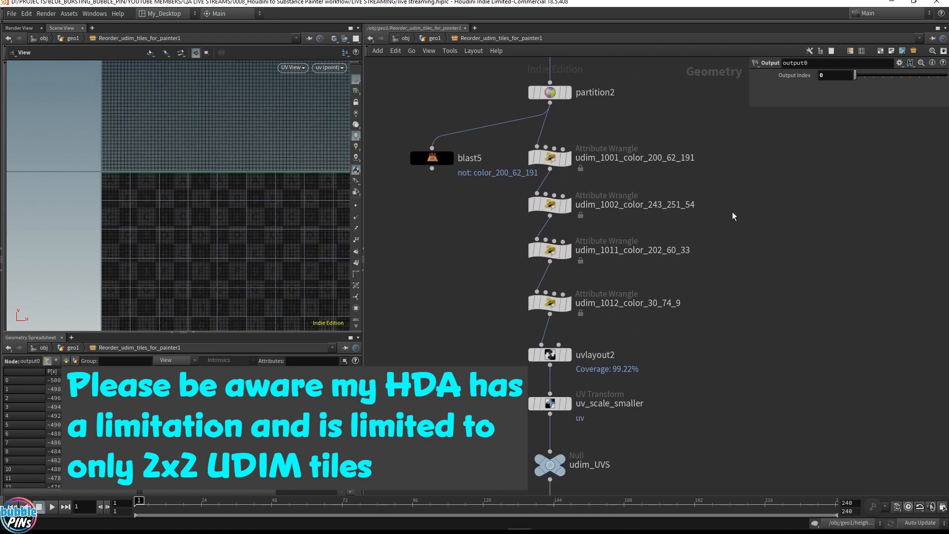
{"action": "scroll", "coordinate": [681, 271], "scroll_direction": "down", "scroll_amount": 2}
{"action": "scroll", "coordinate": [681, 271], "scroll_direction": "down", "scroll_amount": 1}
{"action": "scroll", "coordinate": [686, 336], "scroll_direction": "down", "scroll_amount": 1}
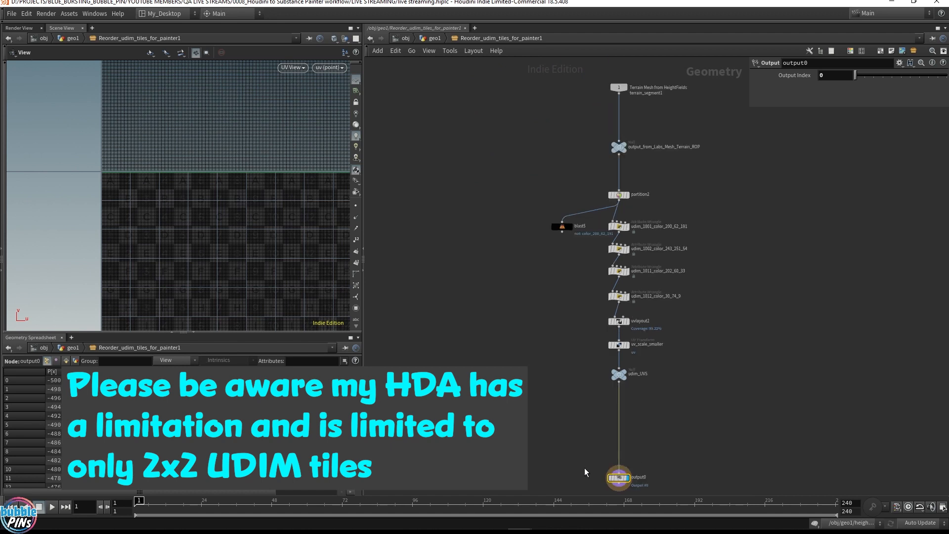
{"action": "scroll", "coordinate": [680, 250], "scroll_direction": "up", "scroll_amount": 3}
{"action": "scroll", "coordinate": [679, 249], "scroll_direction": "up", "scroll_amount": 1}
{"action": "middle_click_drag", "start_coordinate": [680, 250], "coordinate": [732, 204]}
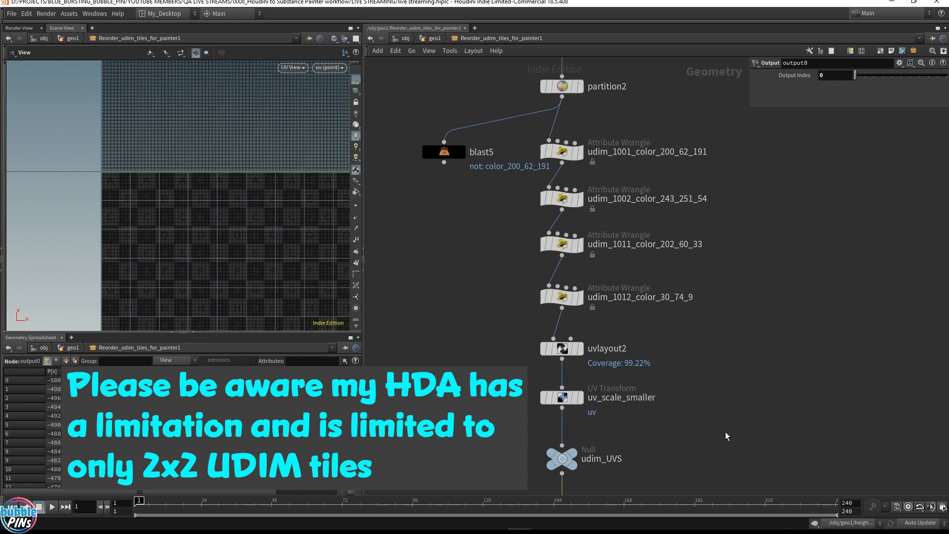
Step: Select partition2 to view its grouping rule, then the four udim attribute wrangles to view their code
{"action": "left_click_drag", "start_coordinate": [604, 117], "coordinate": [540, 65]}
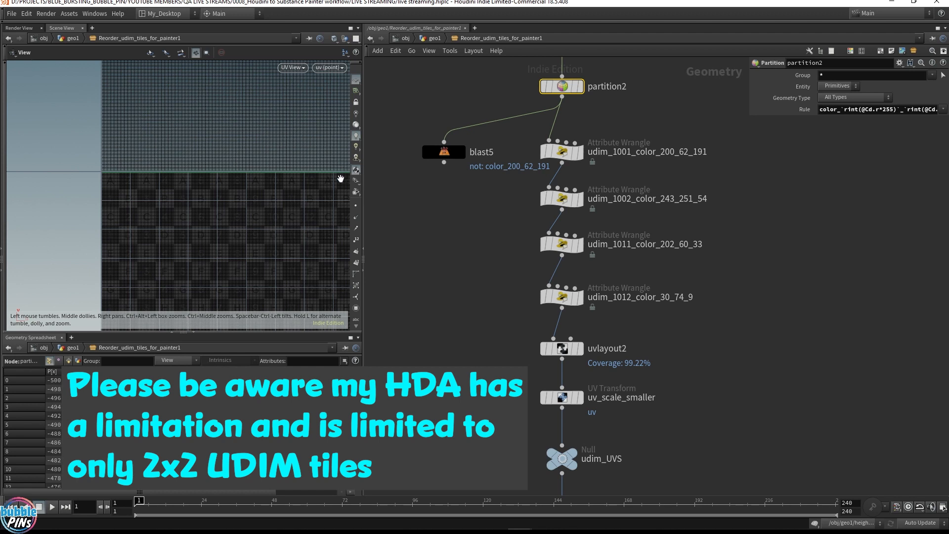
{"action": "left_click_drag", "start_coordinate": [777, 150], "coordinate": [546, 327]}
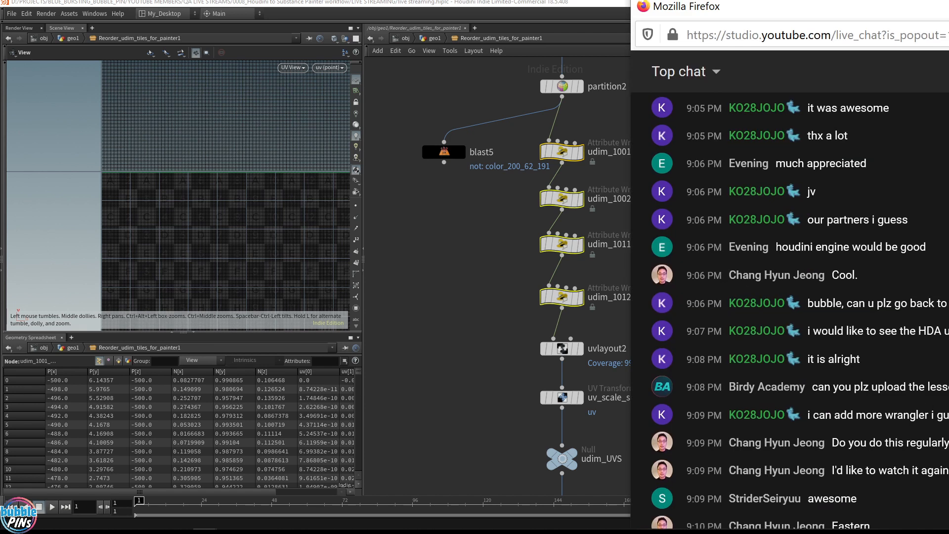
Step: Bring the YouTube live chat window onto the screen, read the viewers' messages and place it clear of the node network
{"action": "left_click_drag", "start_coordinate": [948, 14], "coordinate": [886, 57]}
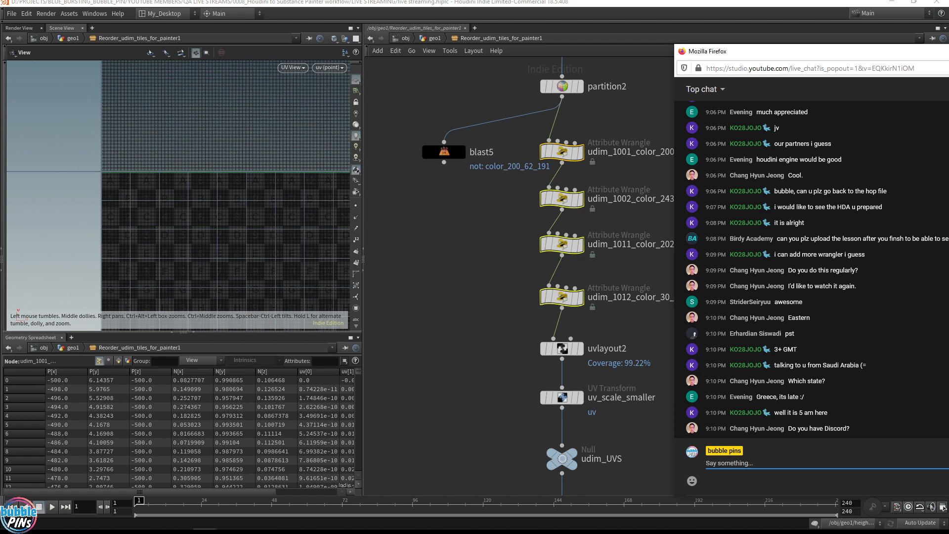
{"action": "left_click_drag", "start_coordinate": [742, 412], "coordinate": [757, 413]}
{"action": "left_click", "coordinate": [762, 415]}
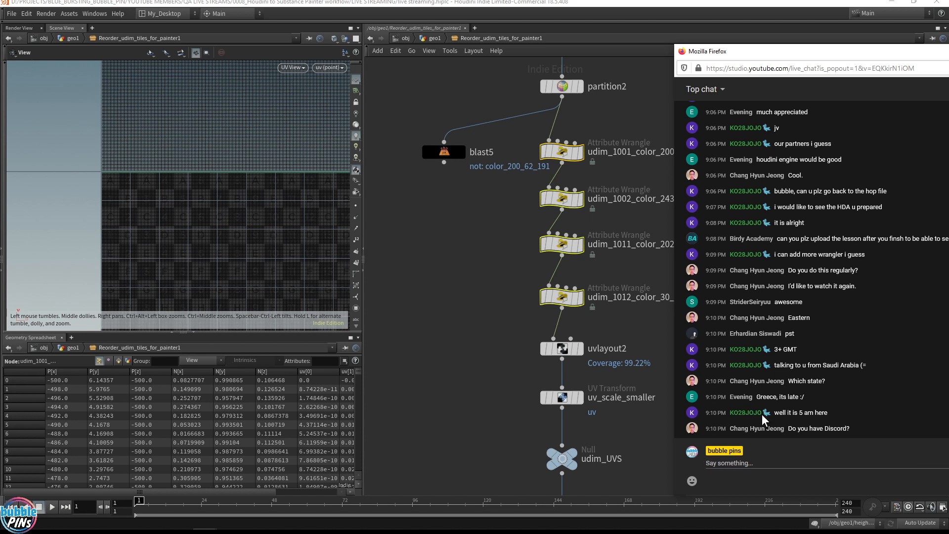
{"action": "double_click", "coordinate": [745, 412]}
{"action": "left_click", "coordinate": [829, 417]}
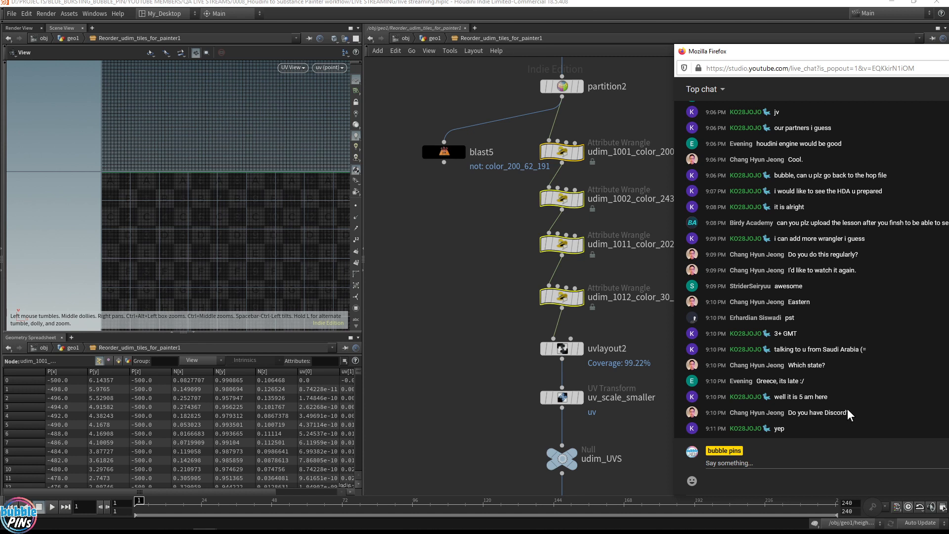
{"action": "left_click", "coordinate": [862, 462]}
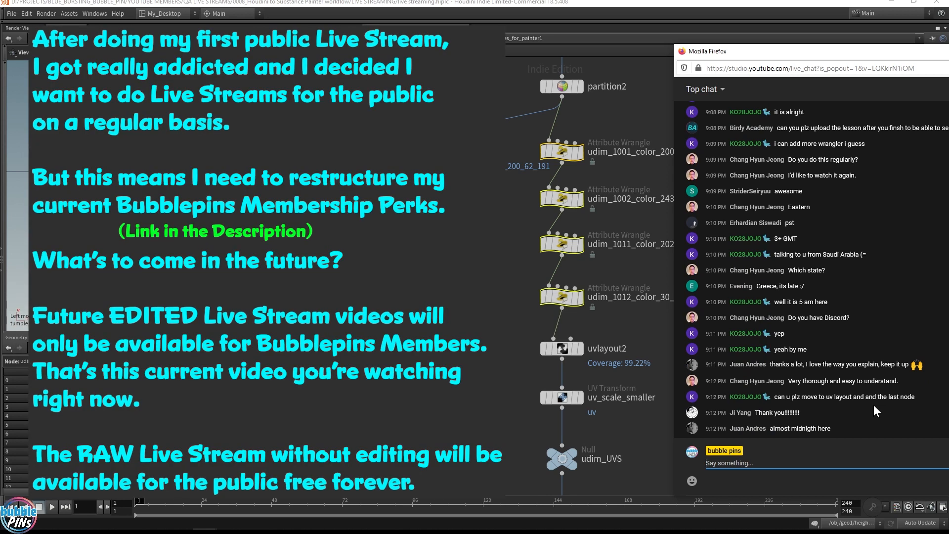
{"action": "left_click_drag", "start_coordinate": [850, 54], "coordinate": [664, 48]}
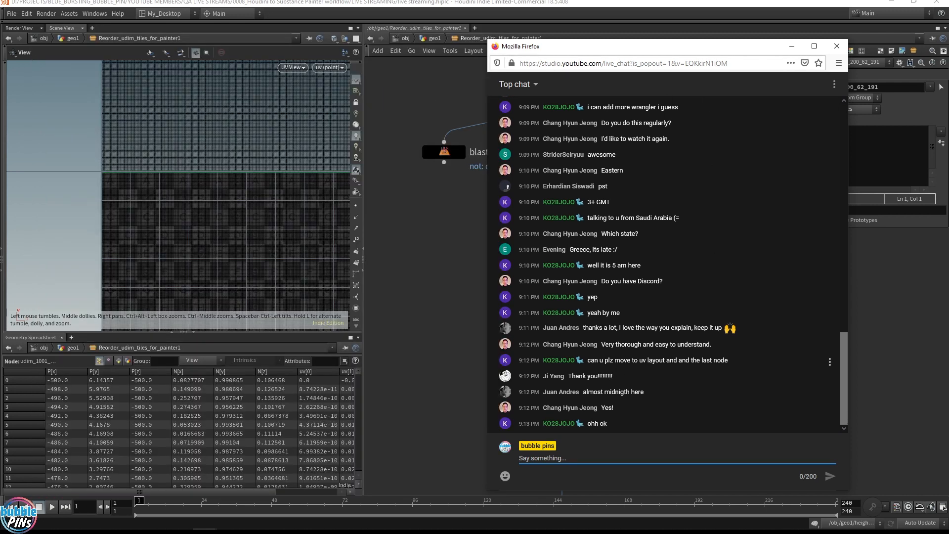
{"action": "left_click_drag", "start_coordinate": [586, 49], "coordinate": [194, 48]}
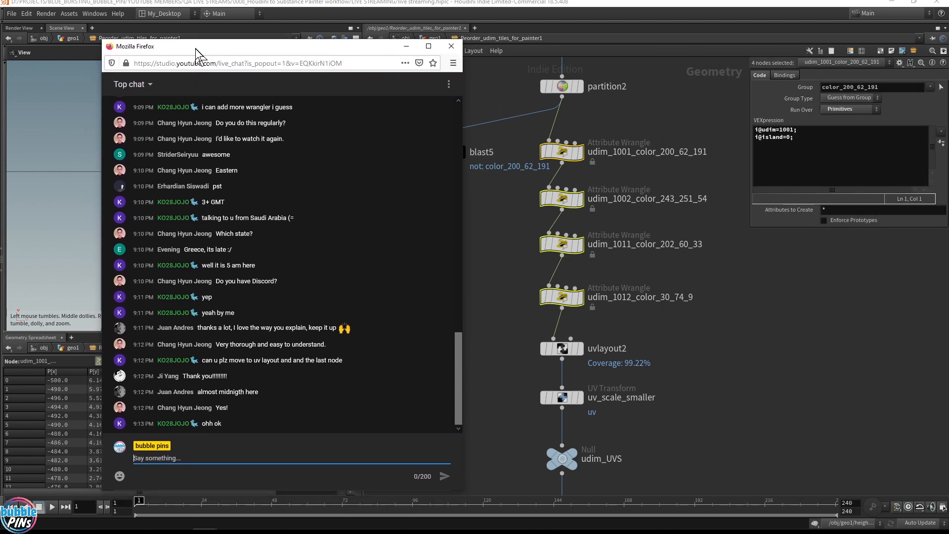
Step: Move the live chat off the screen and select the uvlayout2 and uv_scale_smaller nodes
{"action": "left_click_drag", "start_coordinate": [690, 338], "coordinate": [543, 419]}
{"action": "left_click_drag", "start_coordinate": [340, 50], "coordinate": [948, 22]}
{"action": "left_click_drag", "start_coordinate": [491, 328], "coordinate": [628, 424]}
{"action": "left_click_drag", "start_coordinate": [492, 335], "coordinate": [659, 413]}
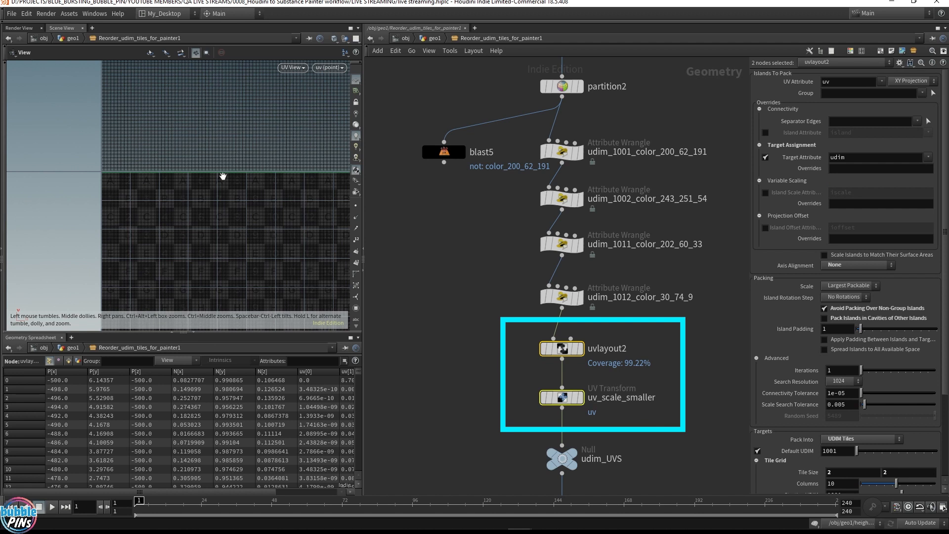
{"action": "left_click_drag", "start_coordinate": [468, 330], "coordinate": [676, 434]}
{"action": "left_click_drag", "start_coordinate": [493, 324], "coordinate": [645, 445]}
Step: Display the output of the udim_1012_color_30_74_9 wrangle and frame its four coloured segments in the UV view
{"action": "left_click", "coordinate": [580, 296]}
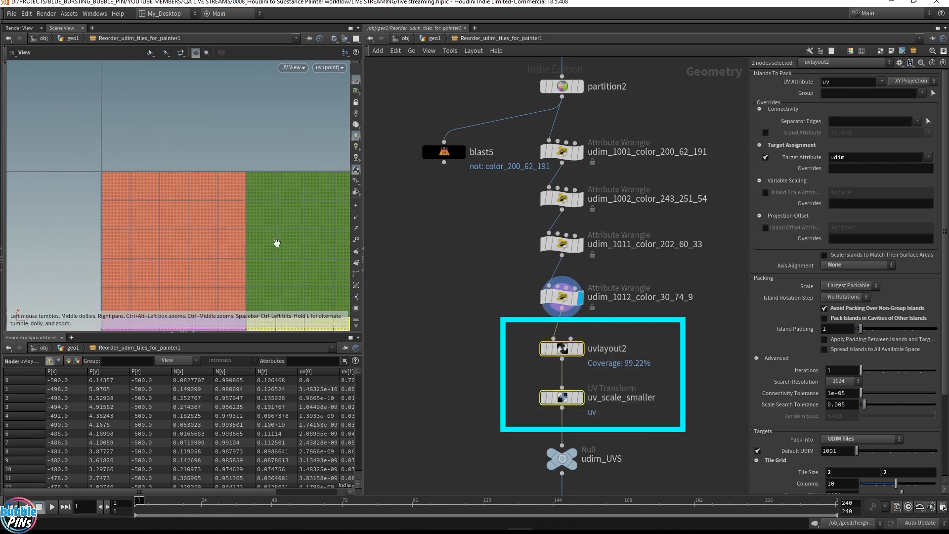
{"action": "scroll", "coordinate": [163, 228], "scroll_direction": "down", "scroll_amount": 2}
{"action": "key", "text": "h"}
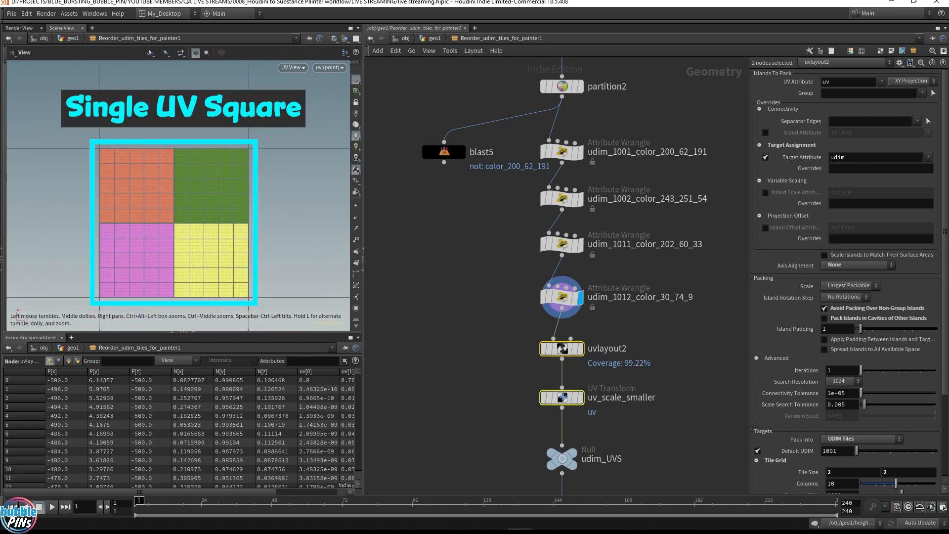
Step: Display the UVs from uvlayout2, then select and display uv_scale_smaller to compare the scaled UDIM tiles
{"action": "left_click", "coordinate": [581, 349]}
{"action": "left_click", "coordinate": [562, 349]}
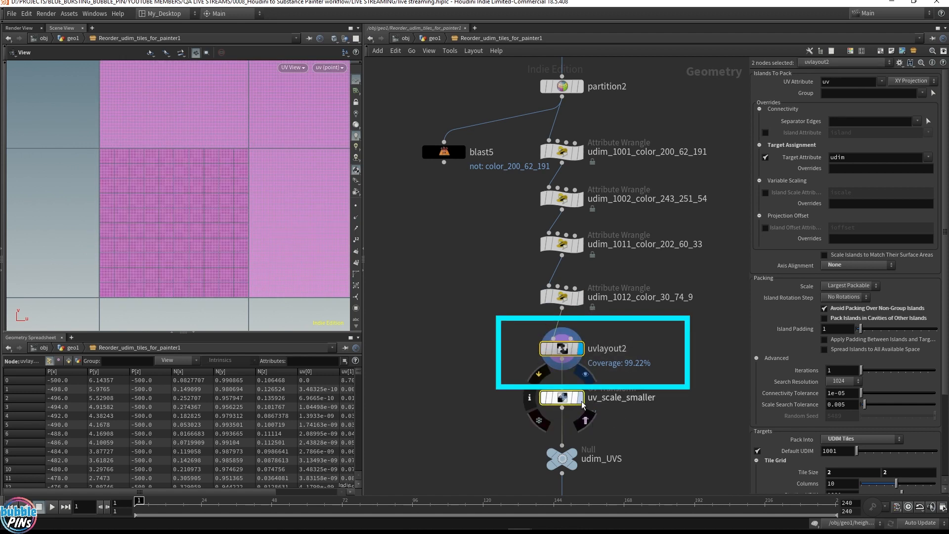
{"action": "left_click", "coordinate": [565, 400]}
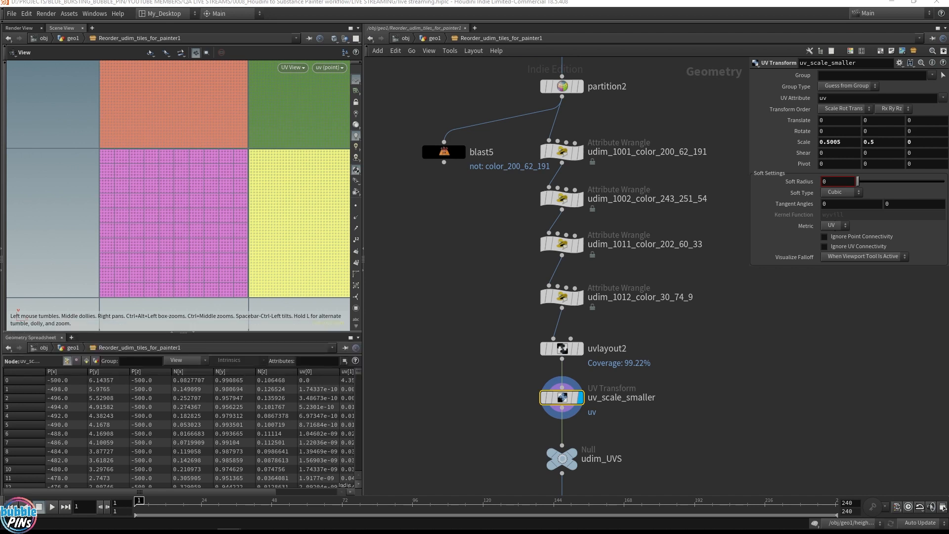
Step: Switch to the Chrome window and open twitter.com in a new tab
{"action": "left_click_drag", "start_coordinate": [519, 533], "coordinate": [147, 103]}
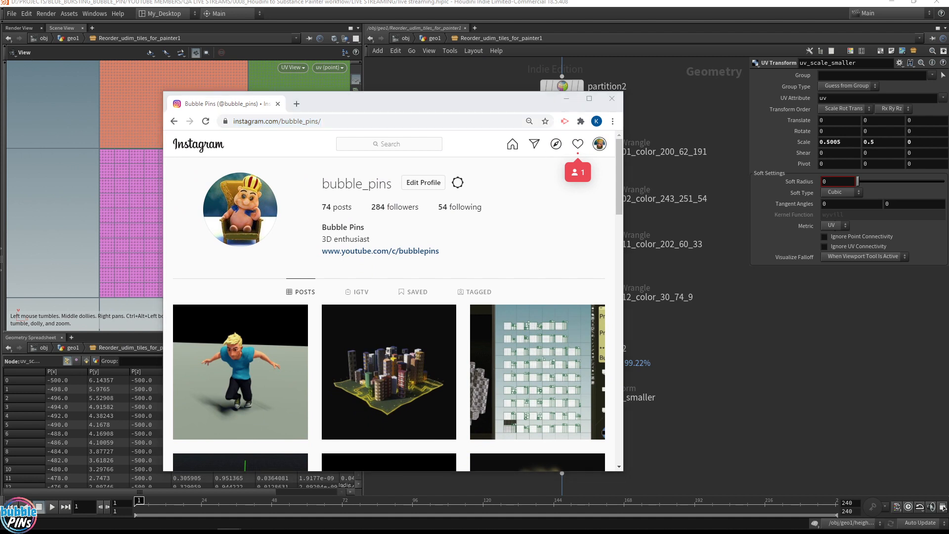
{"action": "left_click", "coordinate": [297, 104]}
{"action": "type", "text": "twitter.com"}
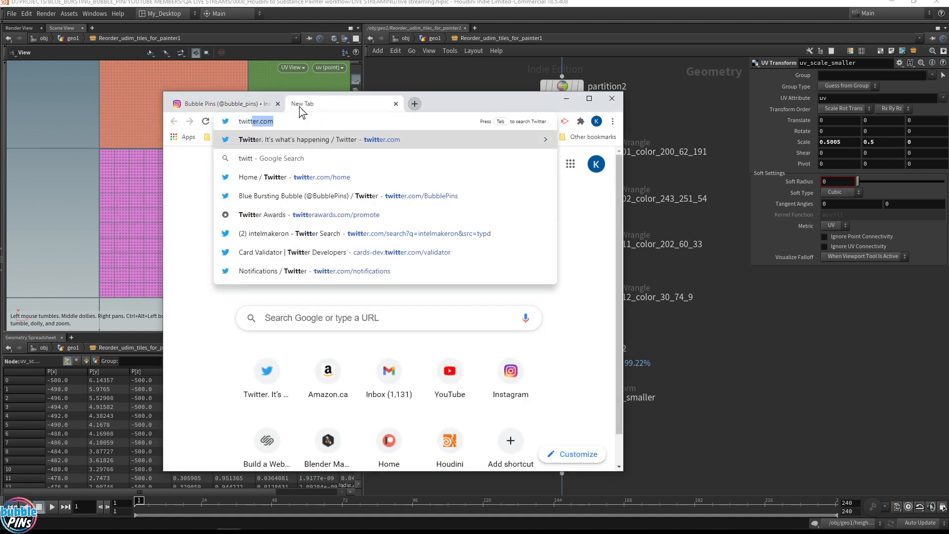
{"action": "key", "text": "Return"}
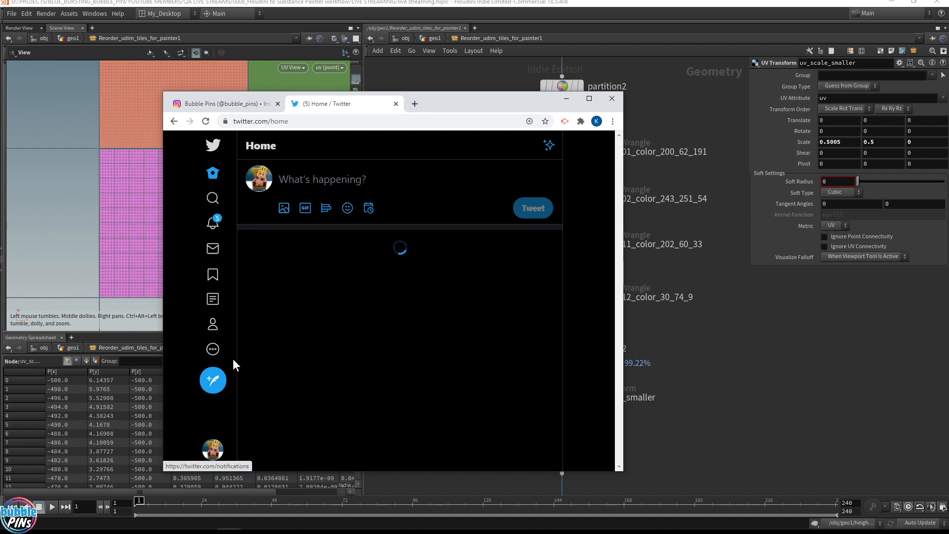
Step: Dismiss the account options, open the account's own Twitter profile and select the profile's web address
{"action": "left_click", "coordinate": [213, 450]}
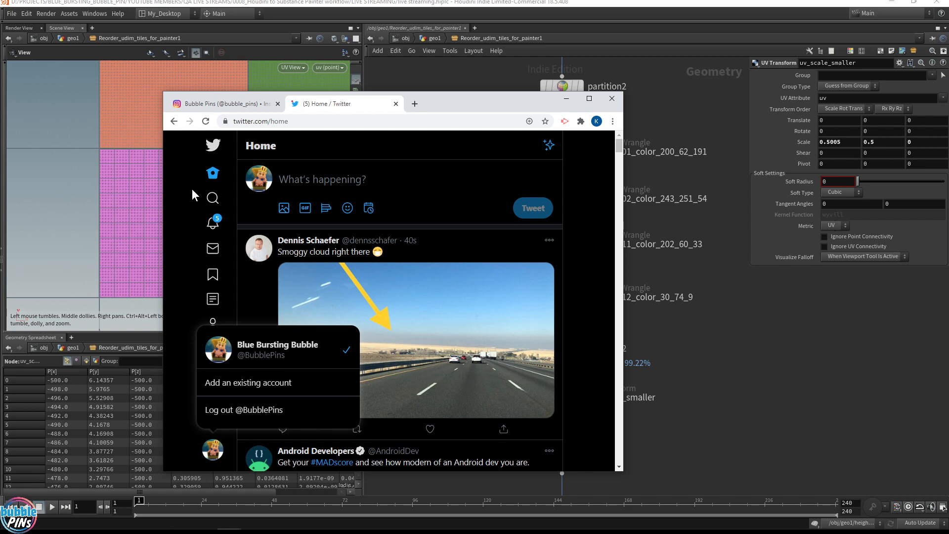
{"action": "left_click", "coordinate": [217, 172]}
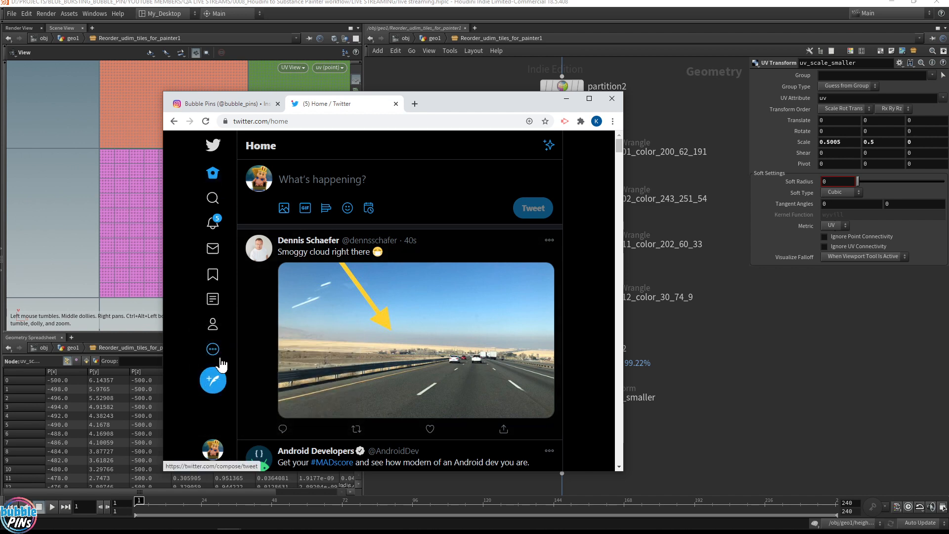
{"action": "left_click", "coordinate": [213, 330]}
{"action": "key", "text": "ctrl+l"}
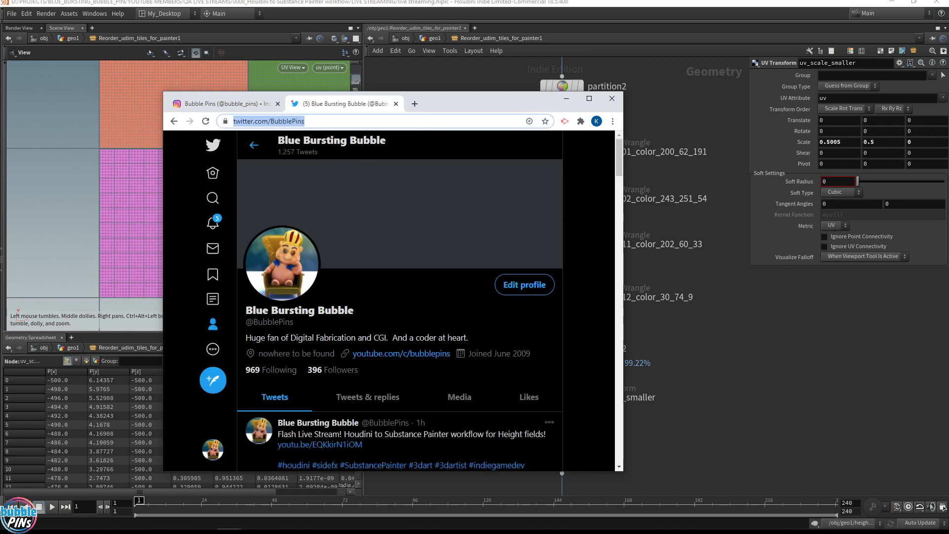
Step: Switch between Chrome and another window, then move Chrome off the screen to reveal the Houdini network
{"action": "key", "text": "alt+Tab"}
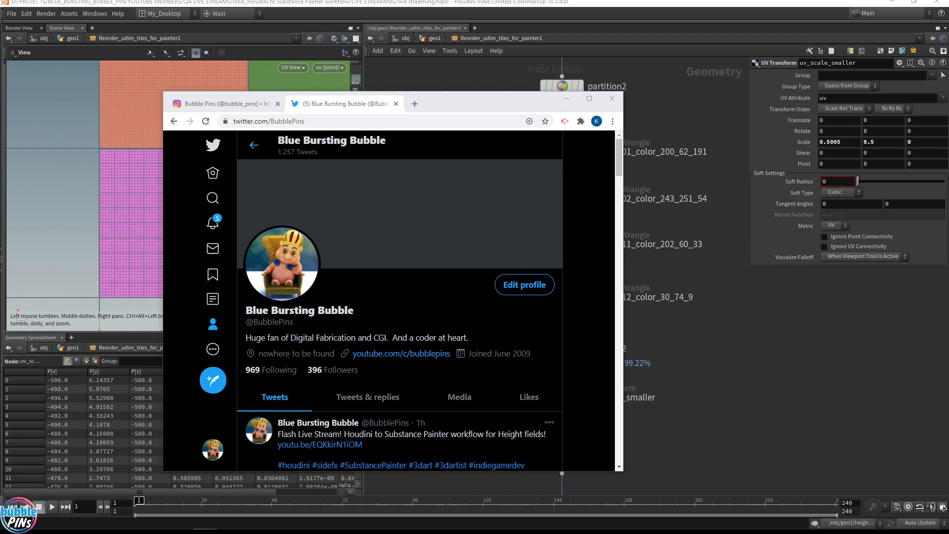
{"action": "key", "text": "alt+Tab"}
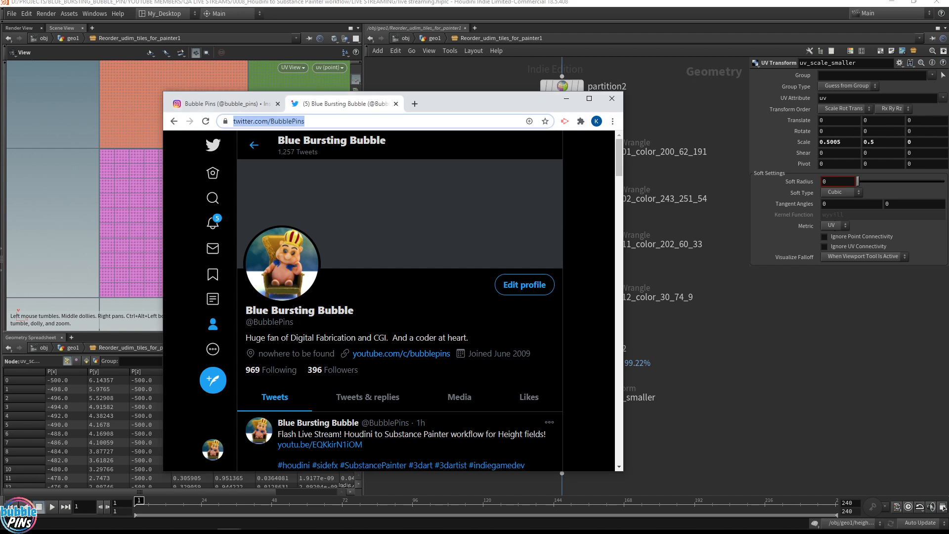
{"action": "key", "text": "alt+Tab"}
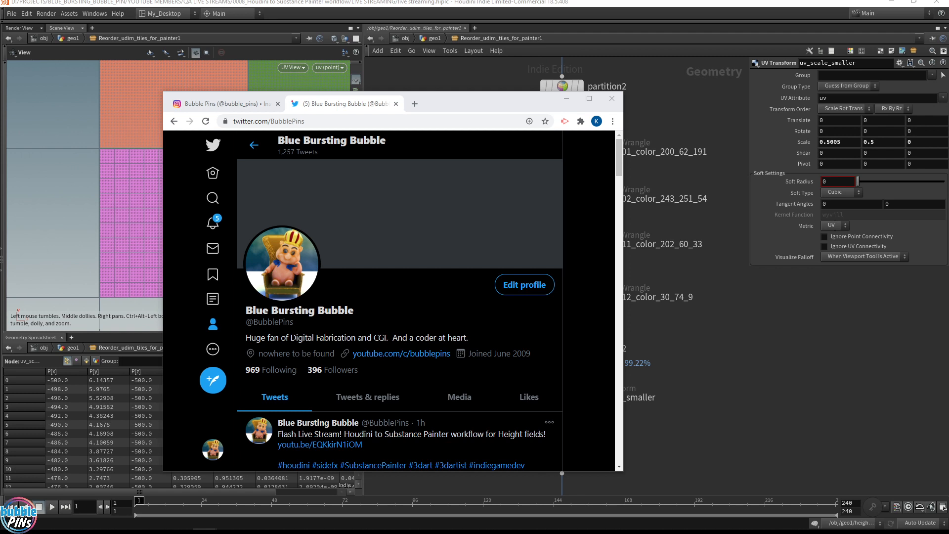
{"action": "left_click_drag", "start_coordinate": [467, 100], "coordinate": [948, 69]}
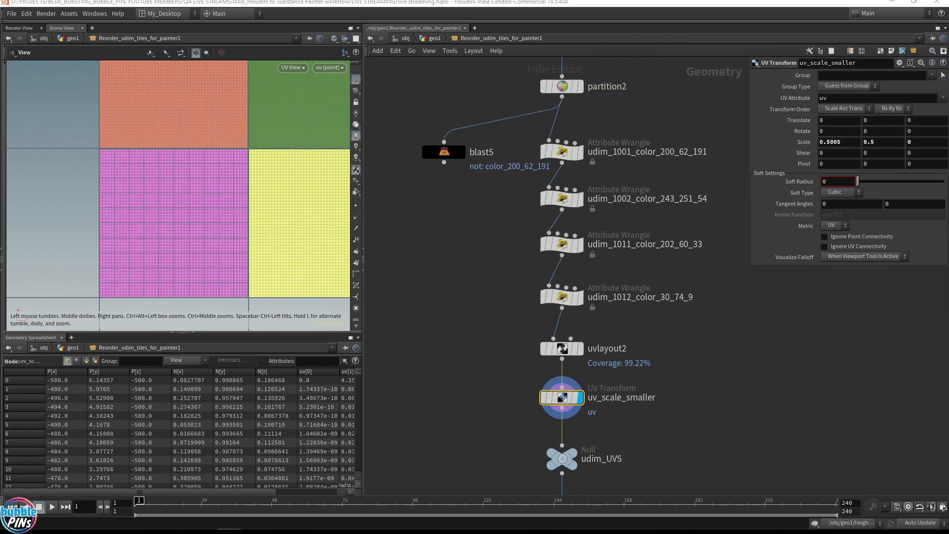